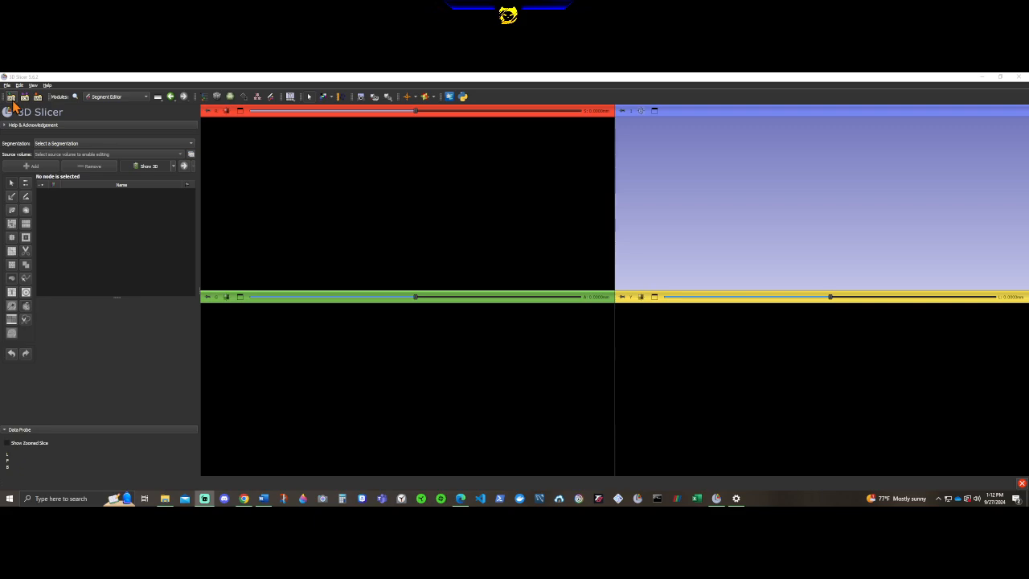
In File Explorer, browse to the case folder inside DB and examine the 7-Zip options for img.nii.gz.
{"action": "left_click", "coordinate": [165, 500]}
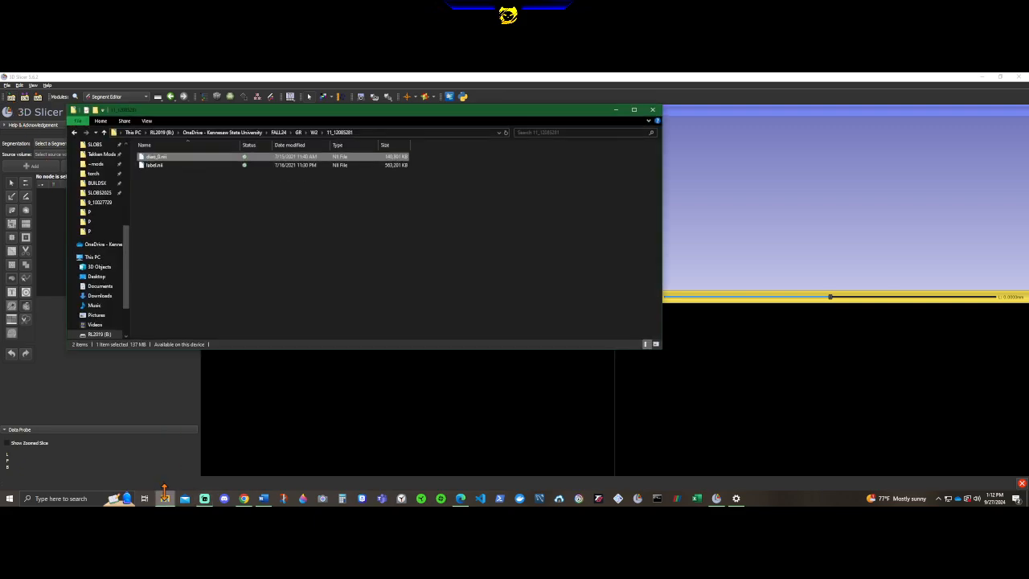
{"action": "left_click", "coordinate": [104, 133]}
{"action": "left_click", "coordinate": [104, 134]}
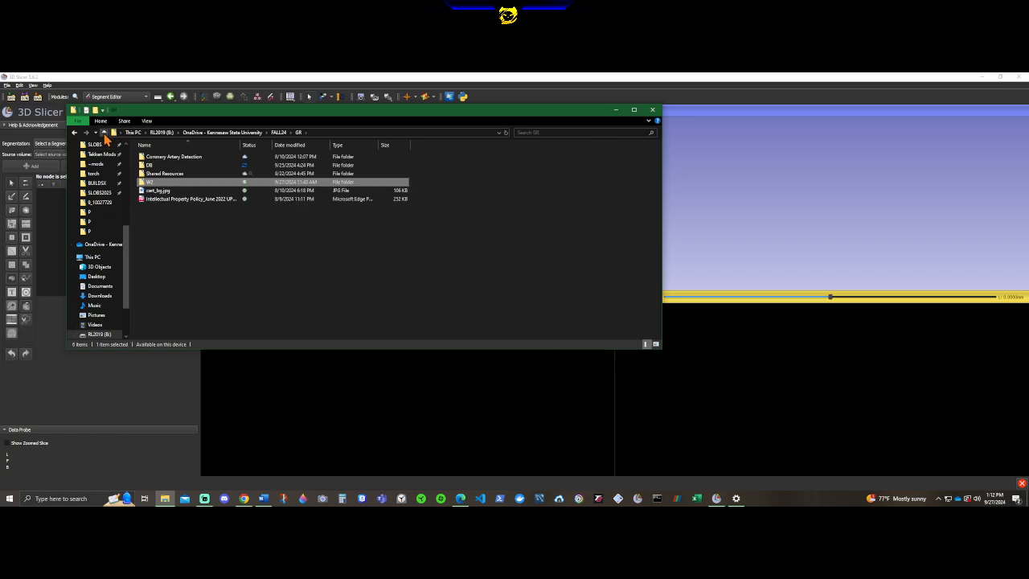
{"action": "double_click", "coordinate": [159, 172]}
{"action": "double_click", "coordinate": [157, 160]}
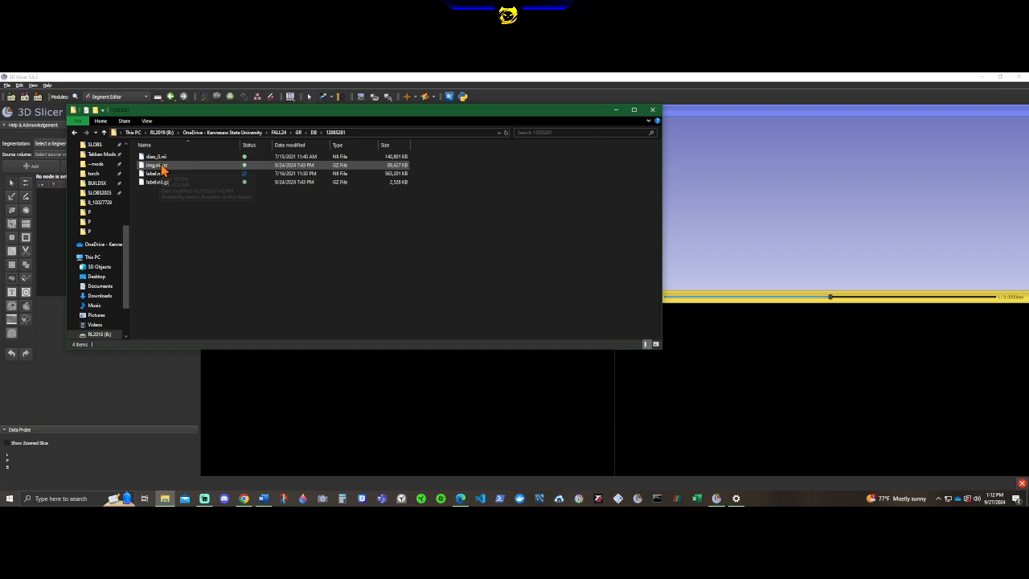
{"action": "right_click", "coordinate": [160, 166]}
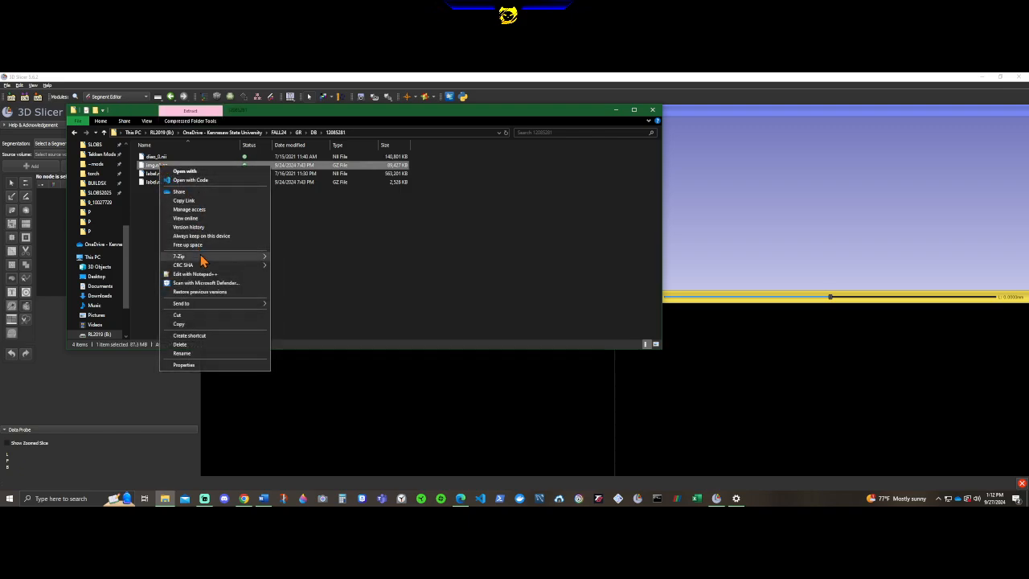
{"action": "mouse_move", "coordinate": [201, 255]}
{"action": "left_click", "coordinate": [311, 284]}
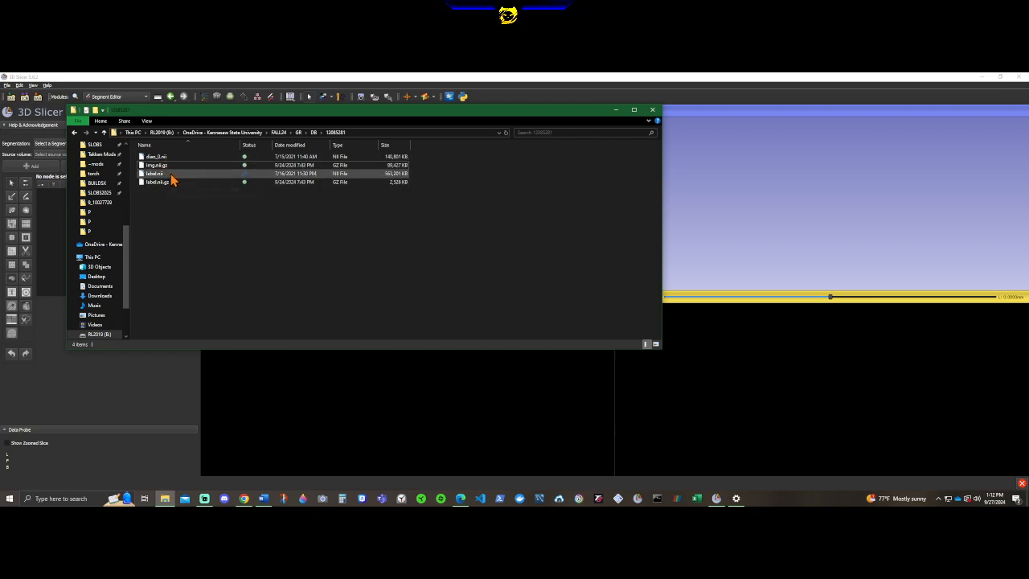
{"action": "left_click", "coordinate": [617, 112]}
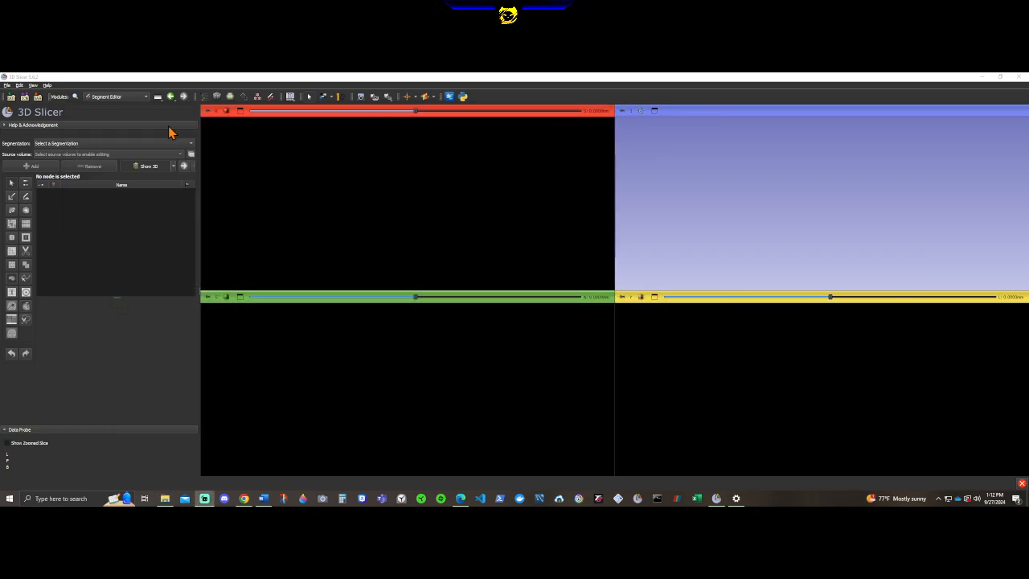
Load diao_0.nii as a volume and label.nii as a segmentation into the scene.
{"action": "left_click", "coordinate": [11, 97]}
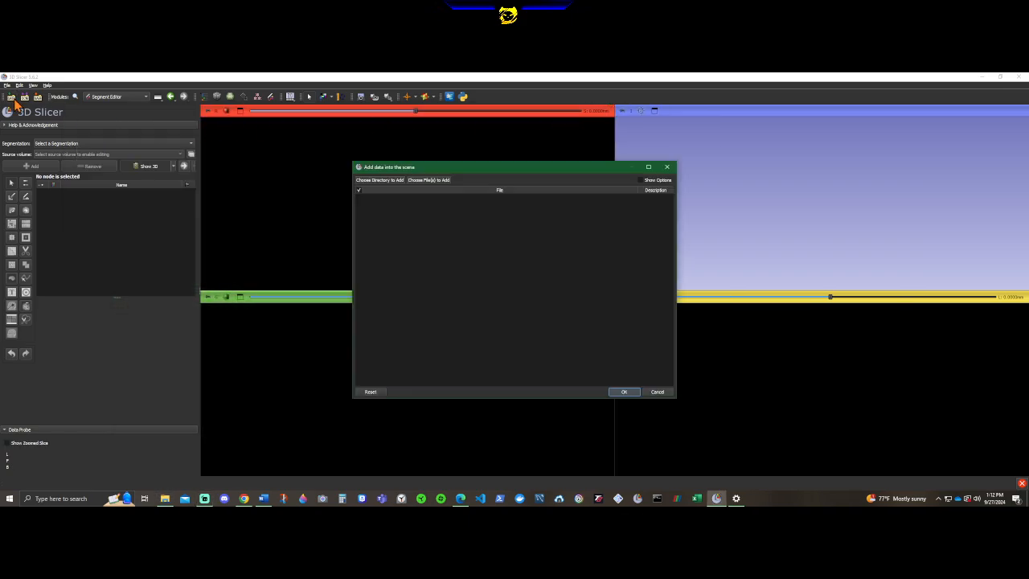
{"action": "left_click", "coordinate": [438, 181]}
{"action": "left_click", "coordinate": [103, 148]}
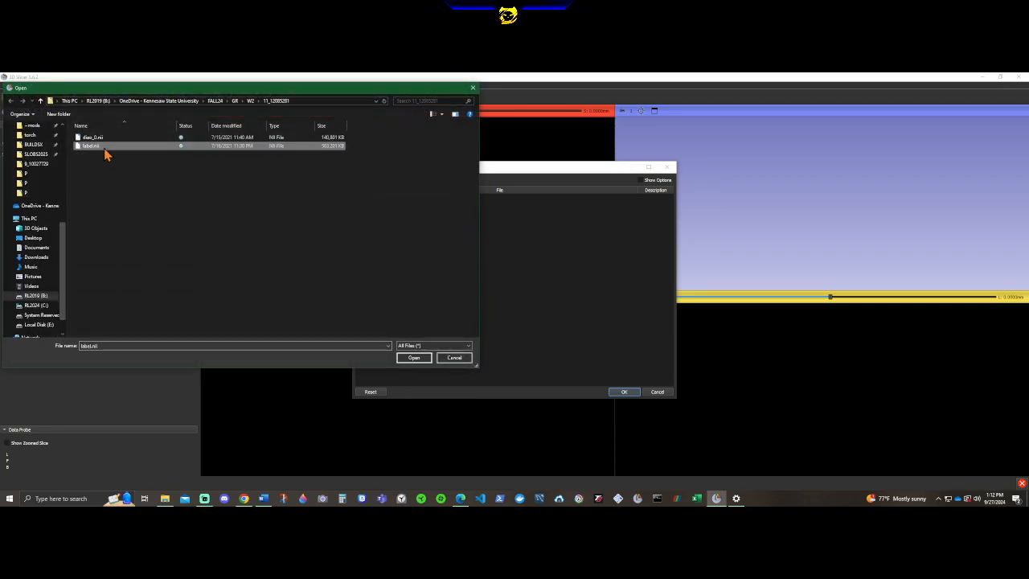
{"action": "left_click", "coordinate": [92, 138], "text": "shift"}
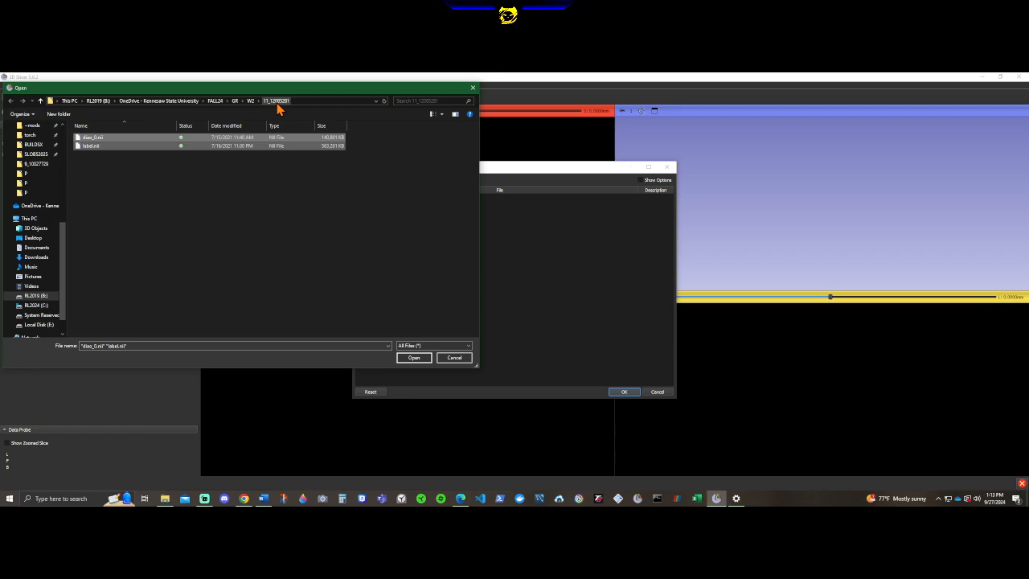
{"action": "left_click", "coordinate": [414, 358]}
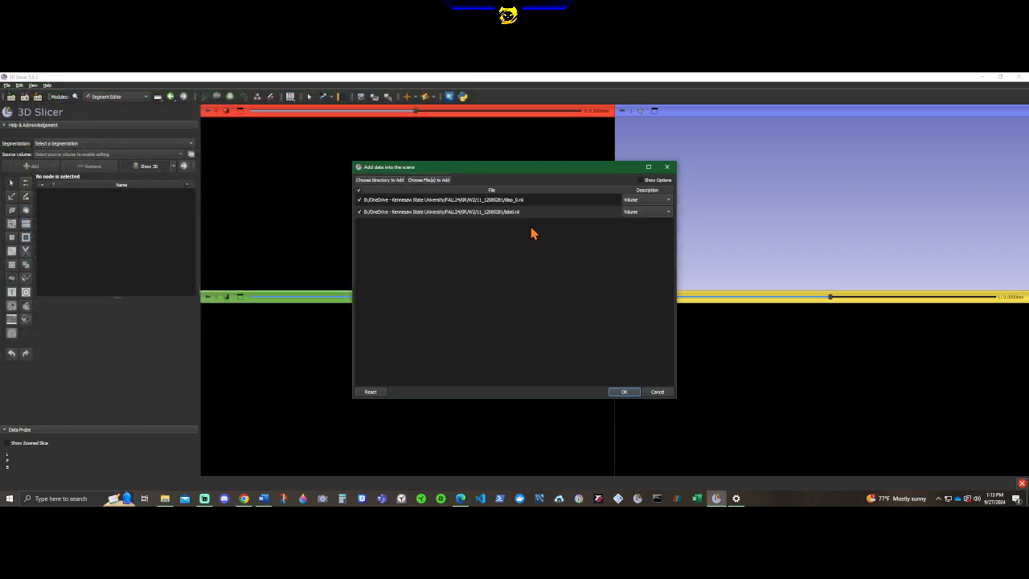
{"action": "left_click", "coordinate": [646, 212]}
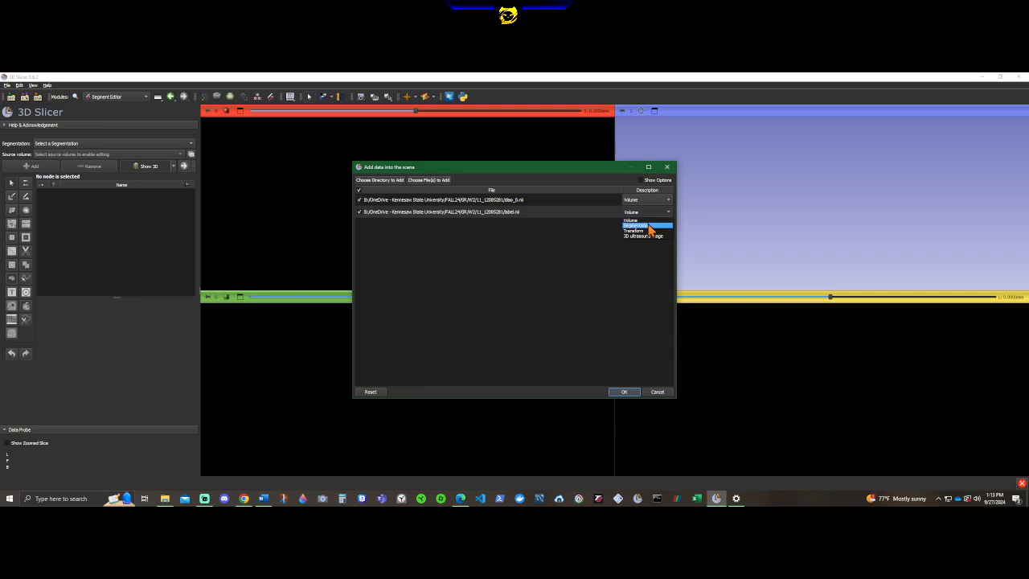
{"action": "left_click", "coordinate": [646, 225]}
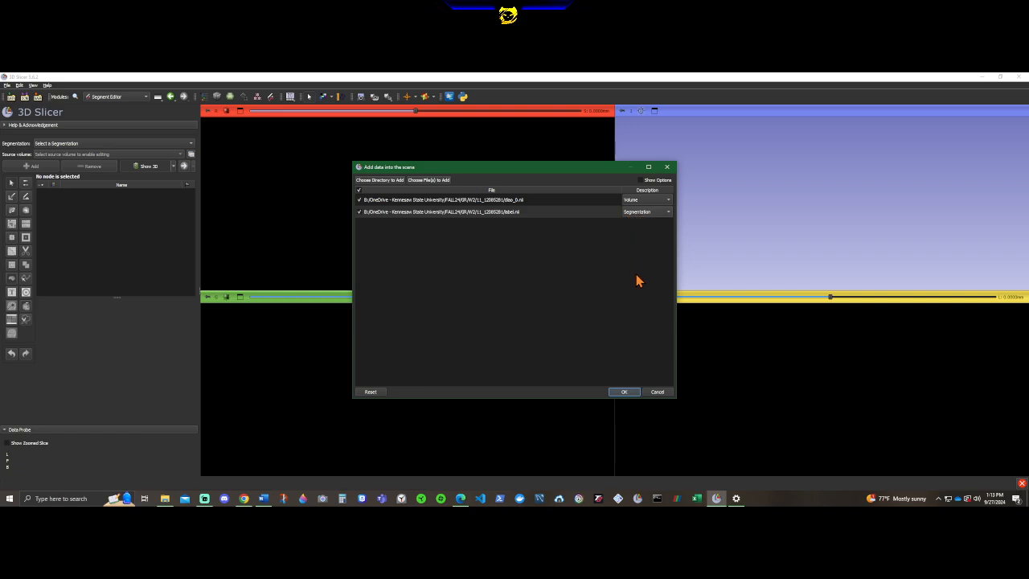
{"action": "left_click", "coordinate": [623, 392]}
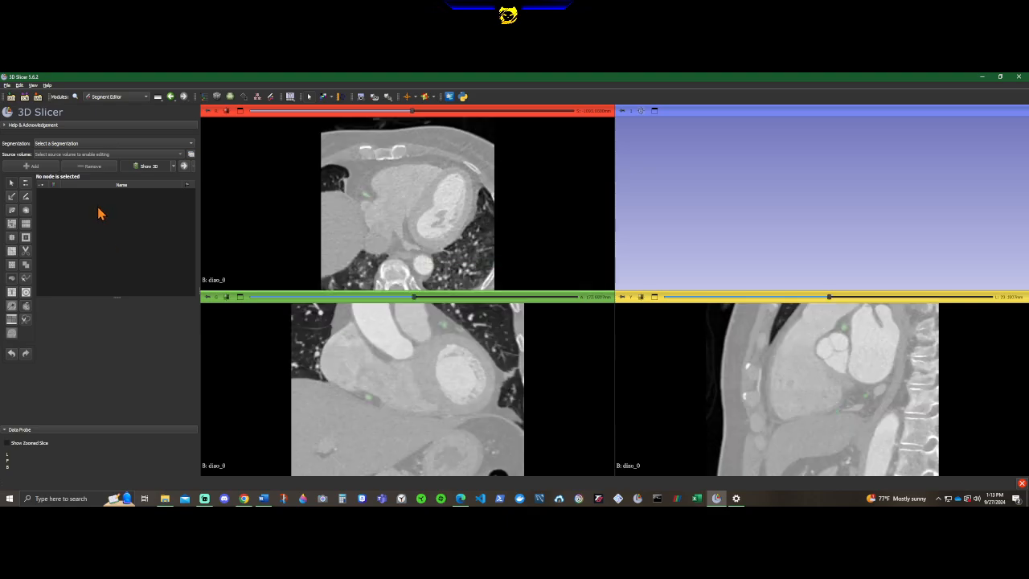
Select label as the segmentation to edit and centre the 3D view on its model.
{"action": "left_click", "coordinate": [91, 143]}
{"action": "left_click", "coordinate": [83, 155]}
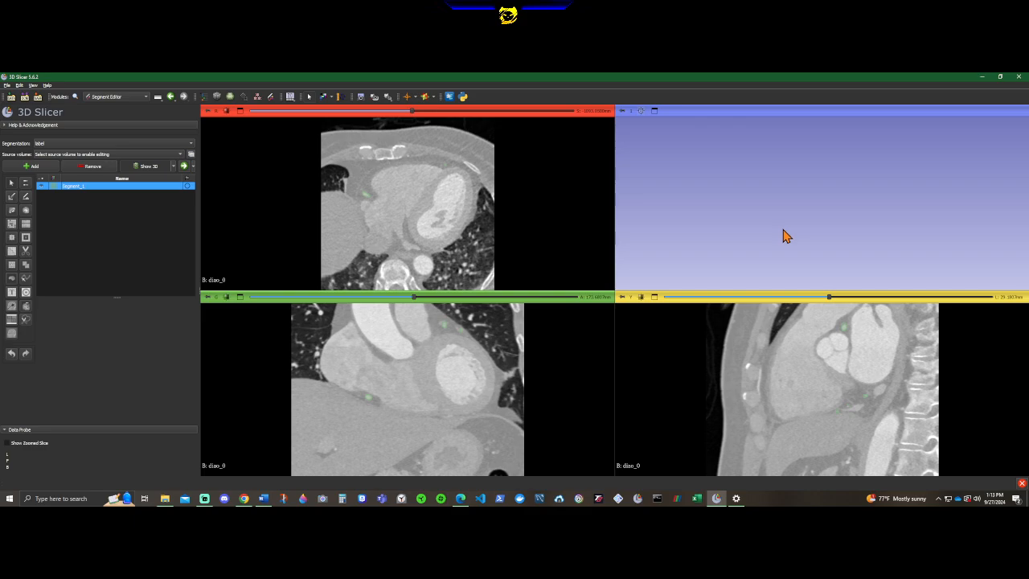
{"action": "left_click", "coordinate": [642, 112]}
Examine the 3D artery model from several angles and distances.
{"action": "scroll", "coordinate": [822, 220], "scroll_direction": "up", "scroll_amount": 5}
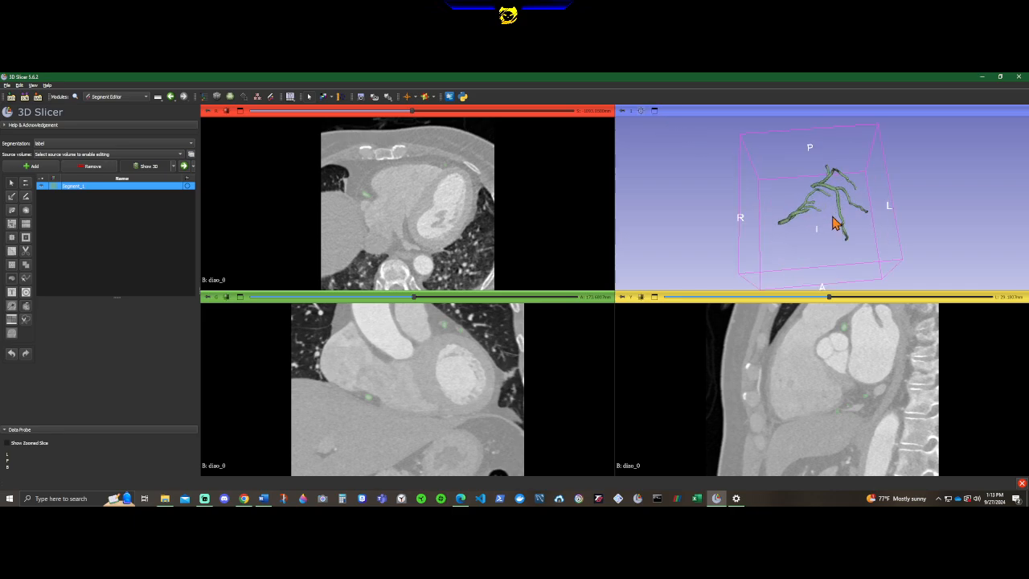
{"action": "left_click_drag", "start_coordinate": [828, 228], "coordinate": [839, 253]}
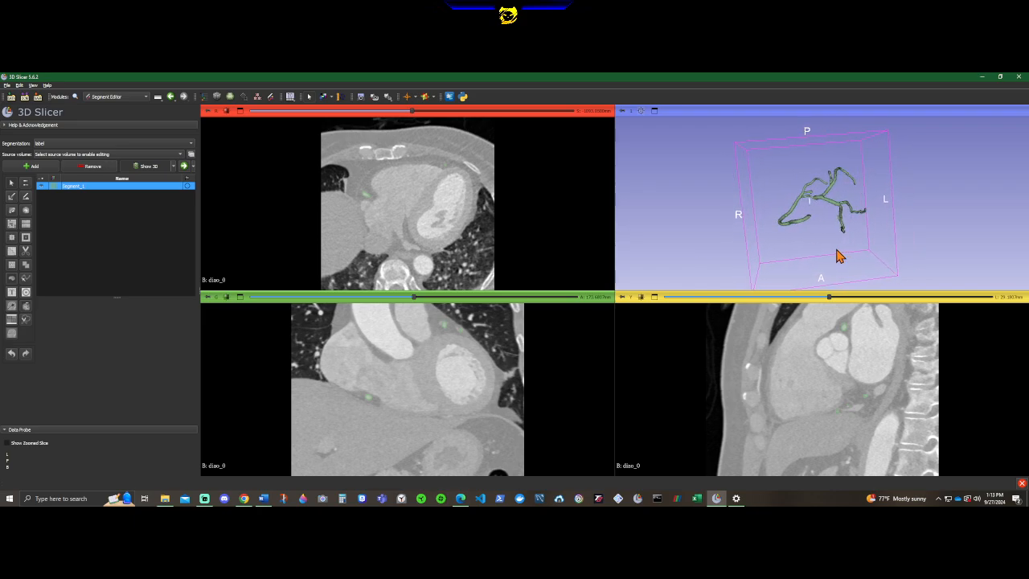
{"action": "scroll", "coordinate": [836, 254], "scroll_direction": "down", "scroll_amount": 4}
{"action": "scroll", "coordinate": [836, 256], "scroll_direction": "down", "scroll_amount": 5}
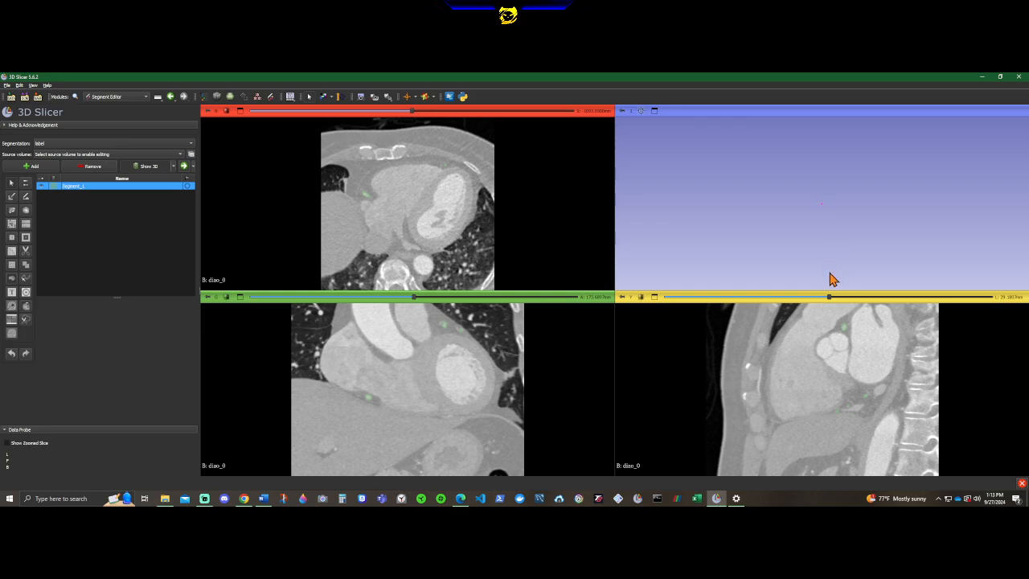
{"action": "scroll", "coordinate": [822, 267], "scroll_direction": "up", "scroll_amount": 5}
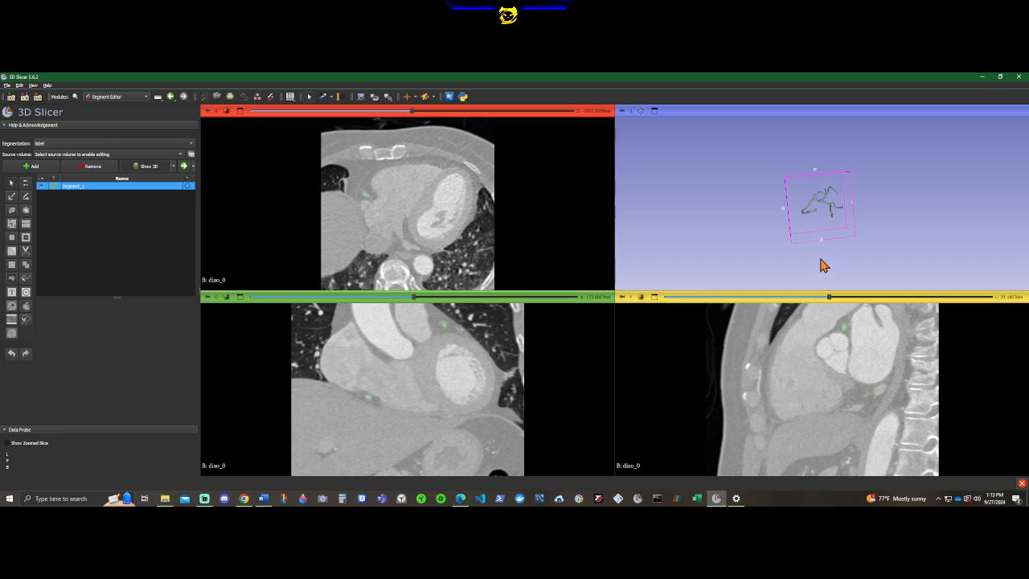
{"action": "scroll", "coordinate": [822, 265], "scroll_direction": "up", "scroll_amount": 3}
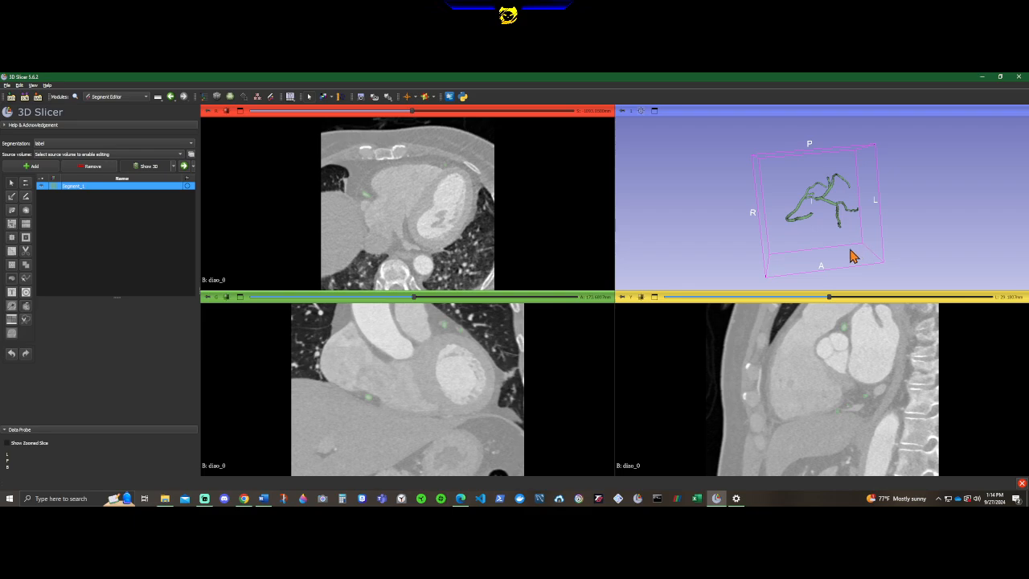
{"action": "left_click_drag", "start_coordinate": [852, 256], "coordinate": [731, 223]}
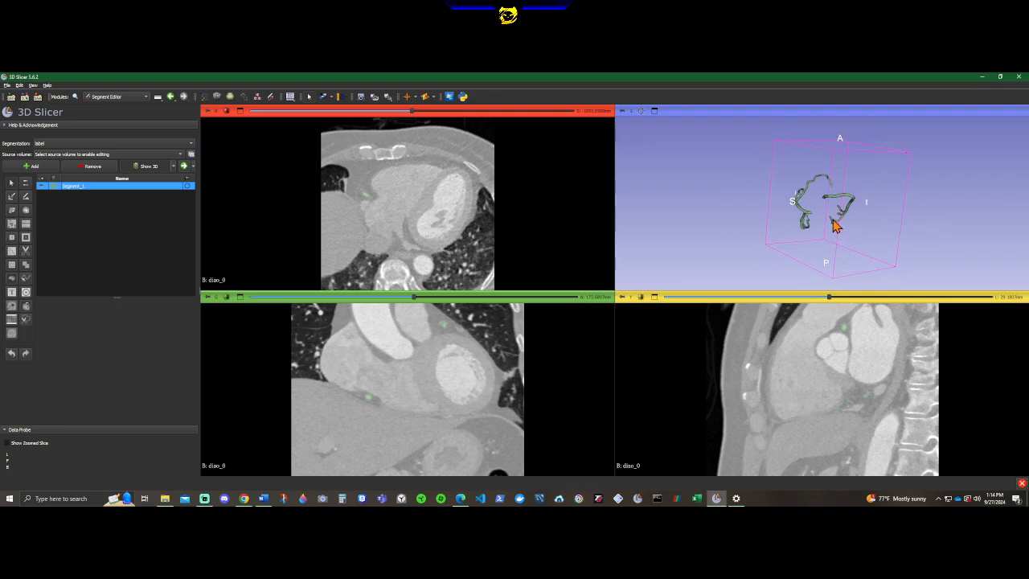
{"action": "left_click_drag", "start_coordinate": [836, 225], "coordinate": [785, 223]}
{"action": "scroll", "coordinate": [783, 218], "scroll_direction": "up", "scroll_amount": 5}
{"action": "scroll", "coordinate": [783, 218], "scroll_direction": "down", "scroll_amount": 5}
{"action": "scroll", "coordinate": [783, 217], "scroll_direction": "up", "scroll_amount": 5}
{"action": "scroll", "coordinate": [782, 218], "scroll_direction": "down", "scroll_amount": 5}
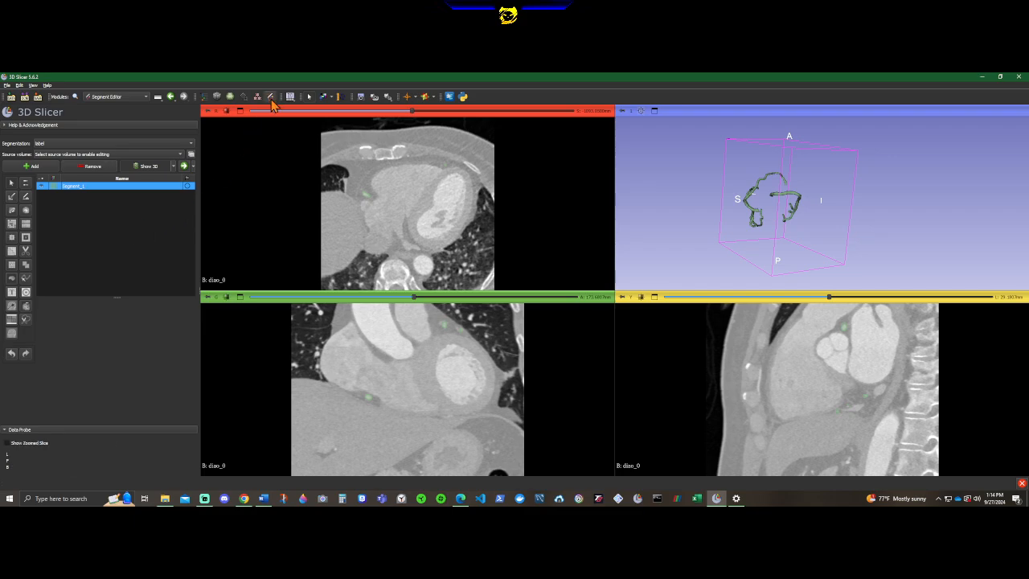
Set diao_0 as the source volume for editing the label segmentation.
{"action": "left_click", "coordinate": [270, 98]}
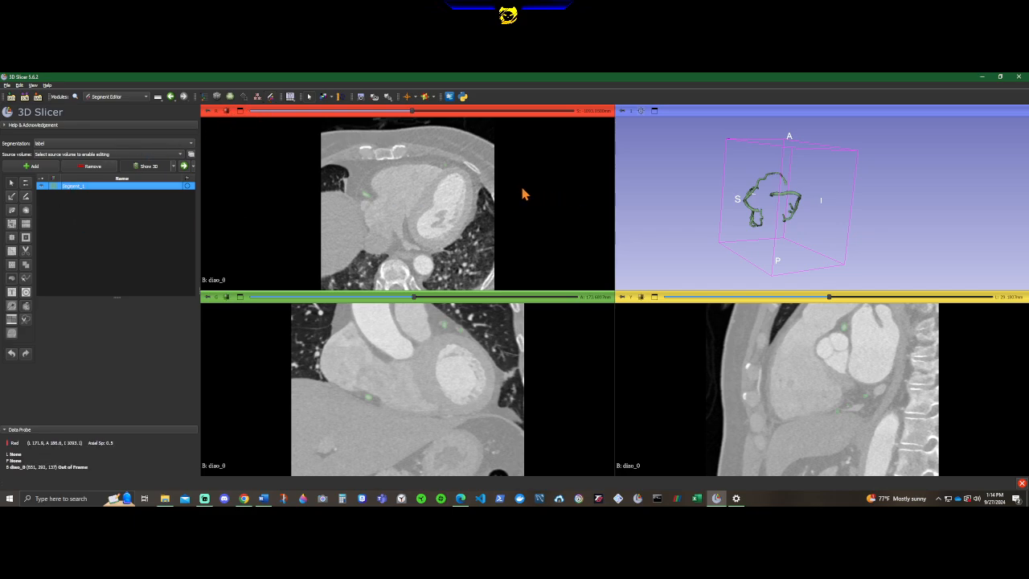
{"action": "left_click", "coordinate": [97, 154]}
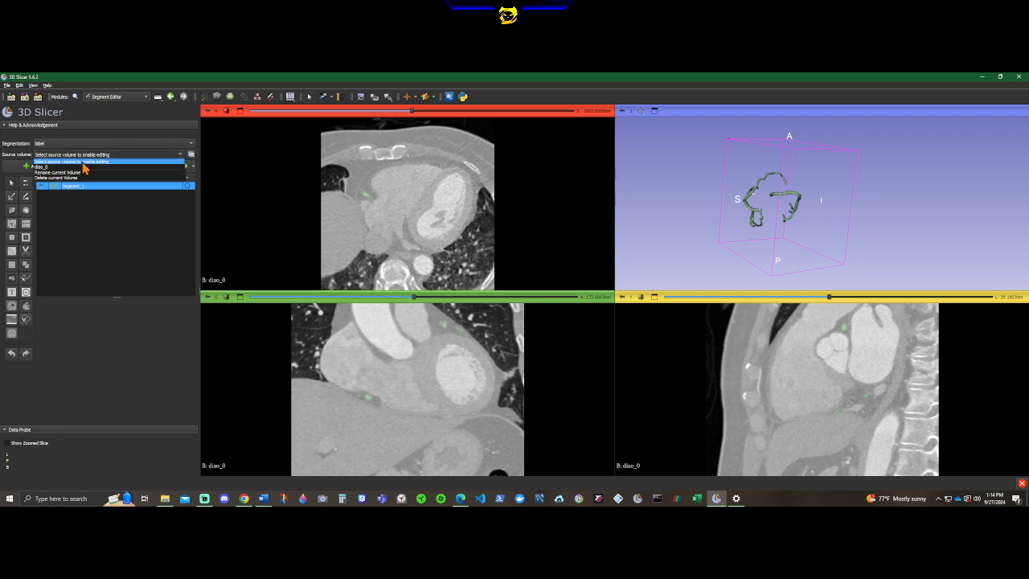
{"action": "left_click", "coordinate": [87, 167]}
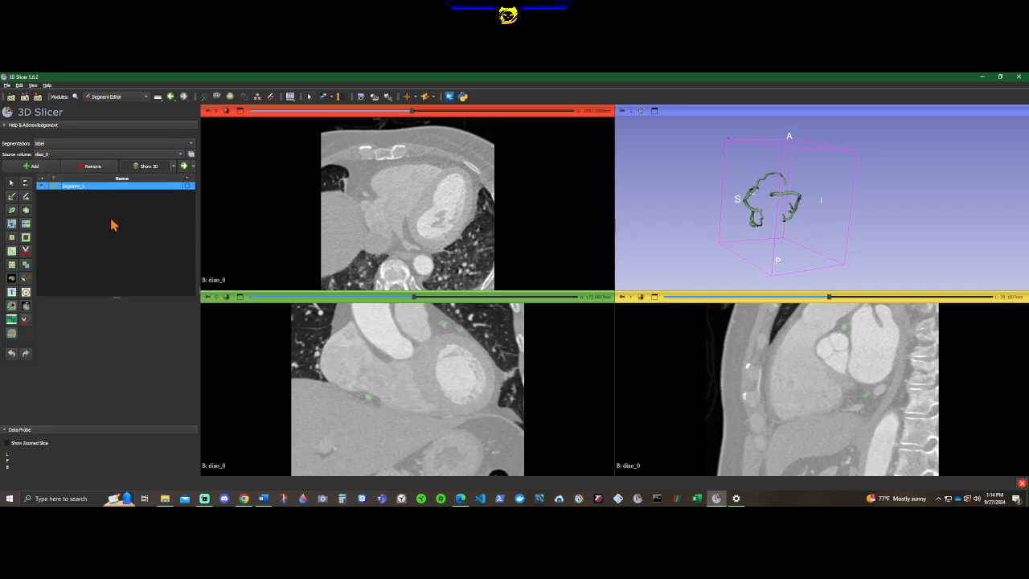
Cut away the separate artery nearest the R marker in the 3D view using Scissors with free-form Erase inside.
{"action": "left_click_drag", "start_coordinate": [802, 232], "coordinate": [873, 252]}
{"action": "scroll", "coordinate": [828, 240], "scroll_direction": "up", "scroll_amount": 10}
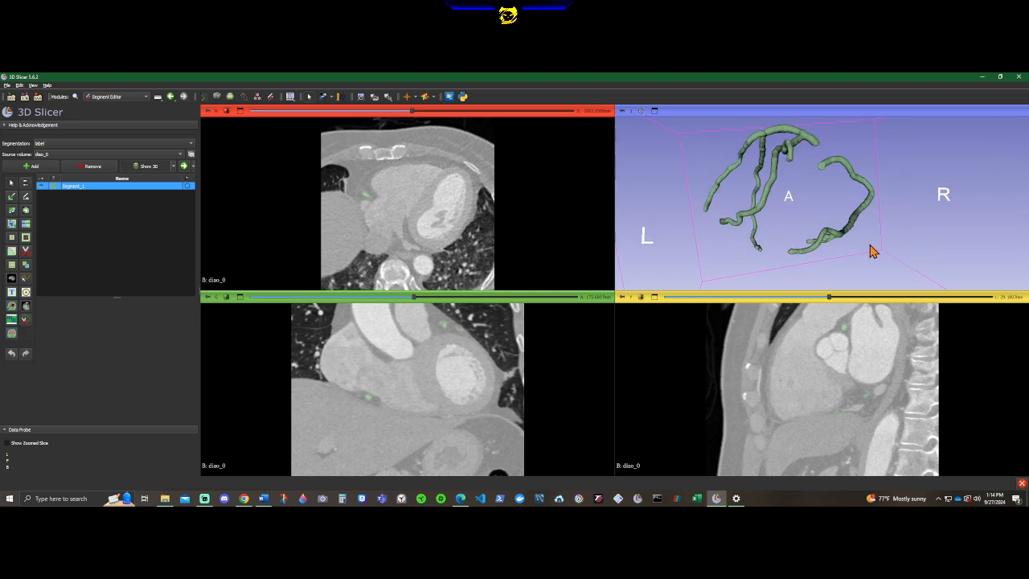
{"action": "left_click", "coordinate": [26, 251]}
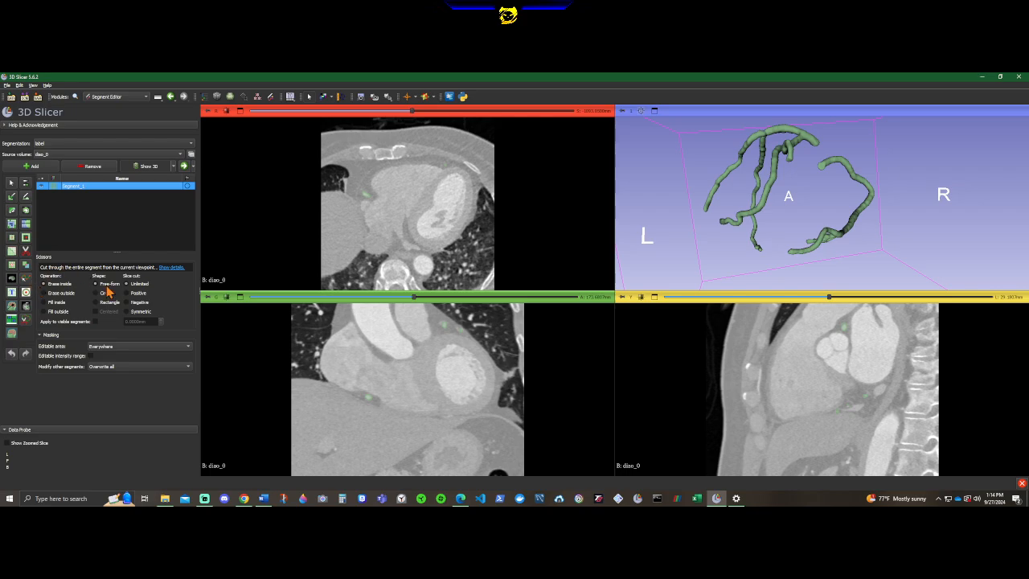
{"action": "mouse_move", "coordinate": [881, 148]}
{"action": "left_mouse_down"}
{"action": "mouse_move", "coordinate": [821, 154]}
{"action": "mouse_move", "coordinate": [788, 253]}
{"action": "mouse_move", "coordinate": [875, 245]}
{"action": "mouse_move", "coordinate": [896, 159]}
{"action": "left_mouse_up"}
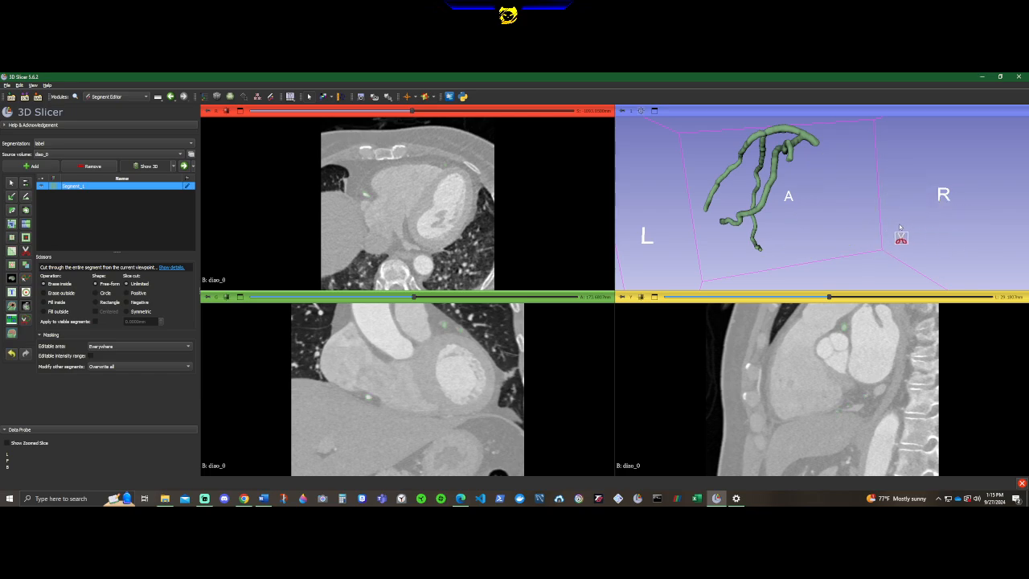
{"action": "key", "text": "Escape"}
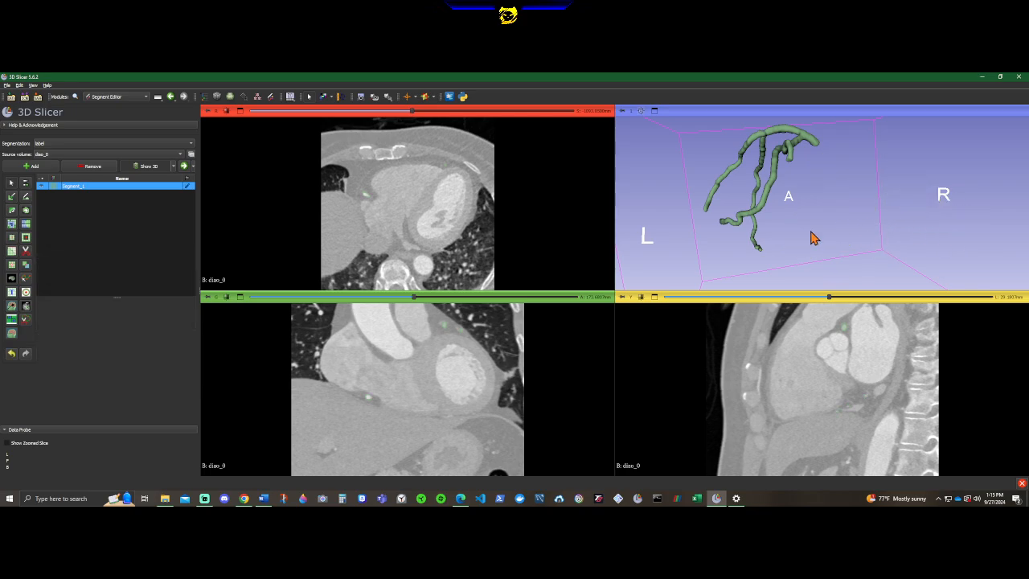
{"action": "left_click_drag", "start_coordinate": [788, 241], "coordinate": [906, 245]}
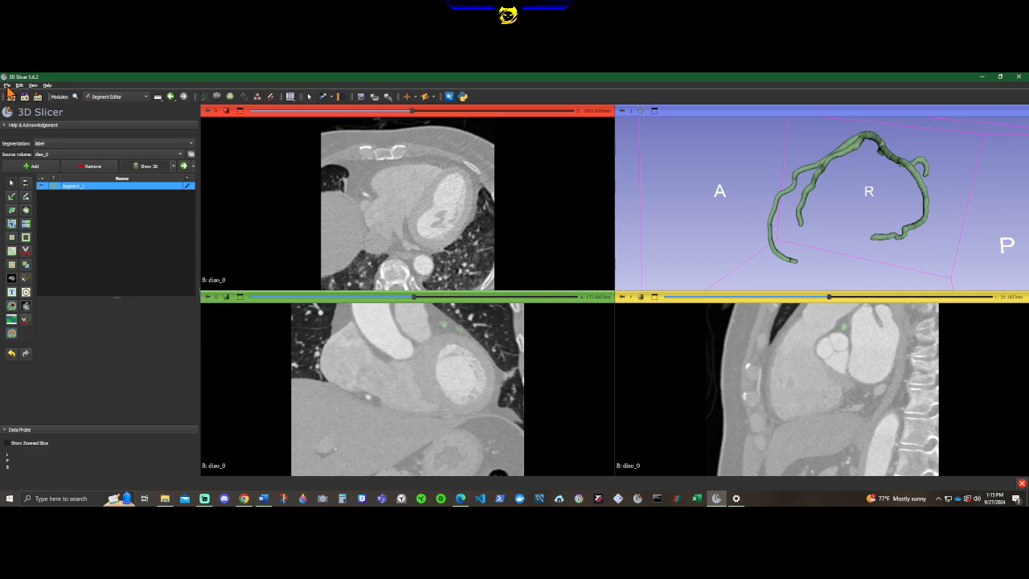
Open the label segmentation in the Segmentations module and expand its file export settings.
{"action": "left_click", "coordinate": [184, 166]}
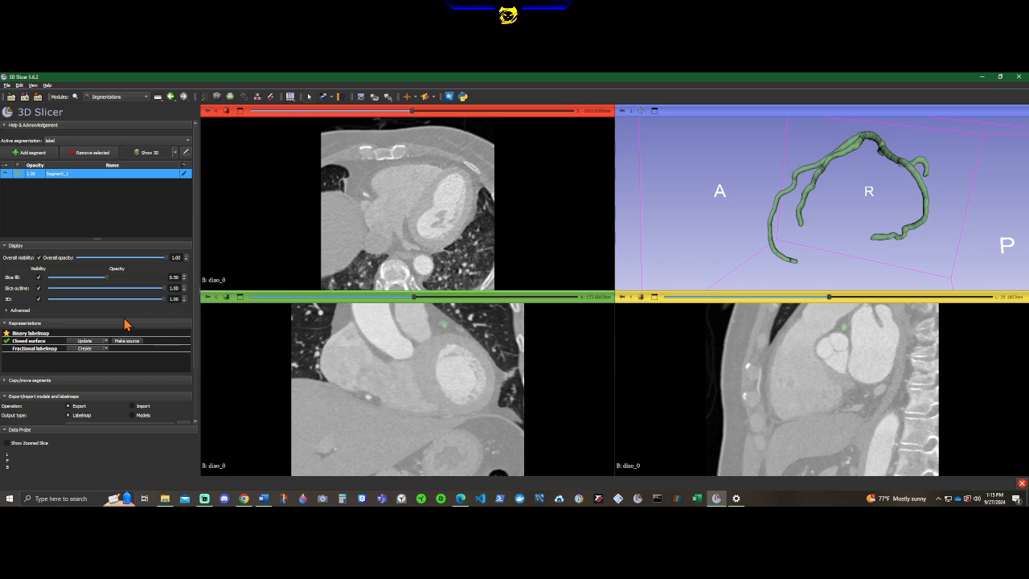
{"action": "scroll", "coordinate": [126, 325], "scroll_direction": "down", "scroll_amount": 3}
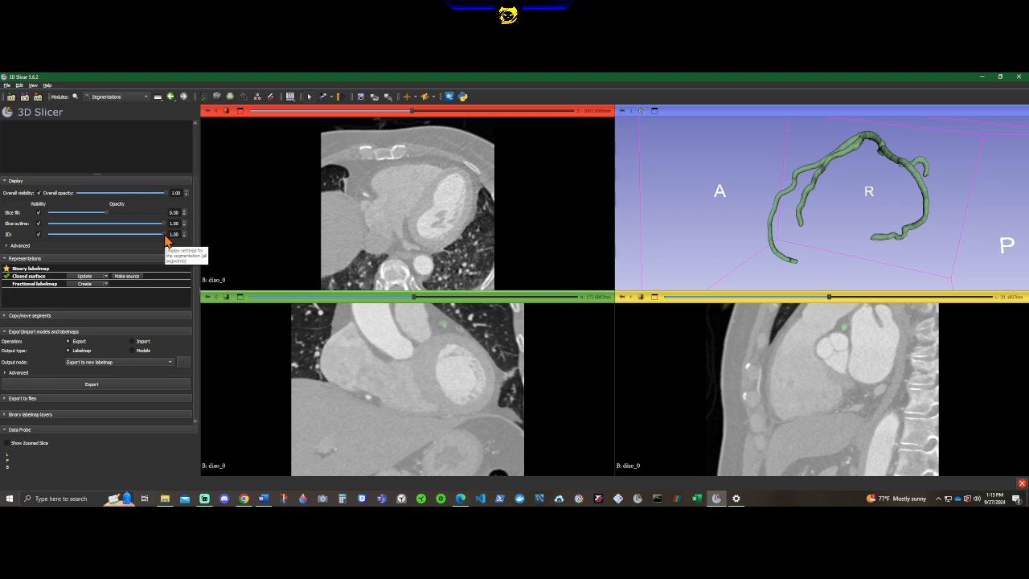
{"action": "mouse_move", "coordinate": [165, 239]}
{"action": "left_mouse_down"}
{"action": "mouse_move", "coordinate": [37, 248]}
{"action": "mouse_move", "coordinate": [182, 248]}
{"action": "left_mouse_up"}
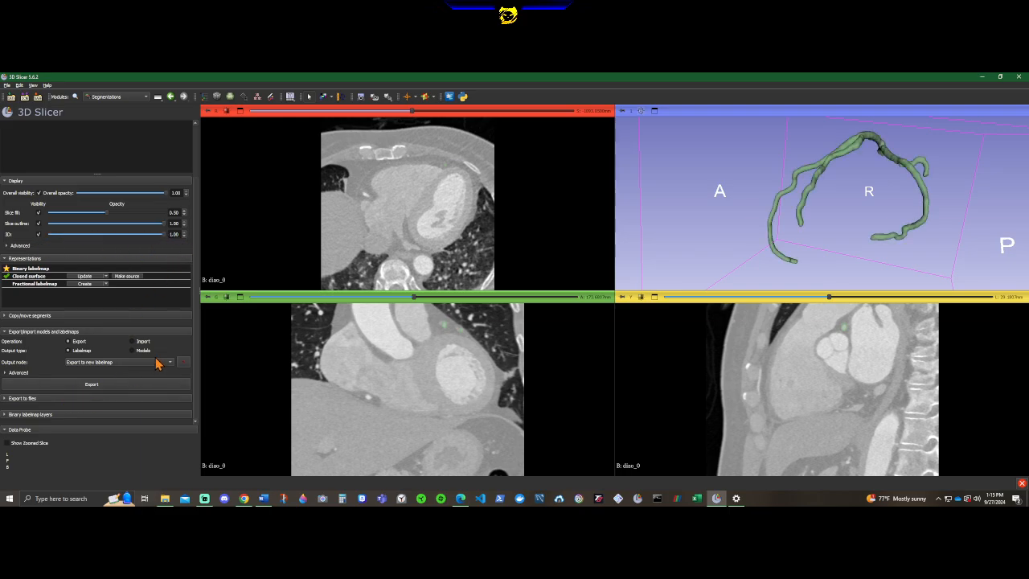
{"action": "left_click", "coordinate": [56, 398]}
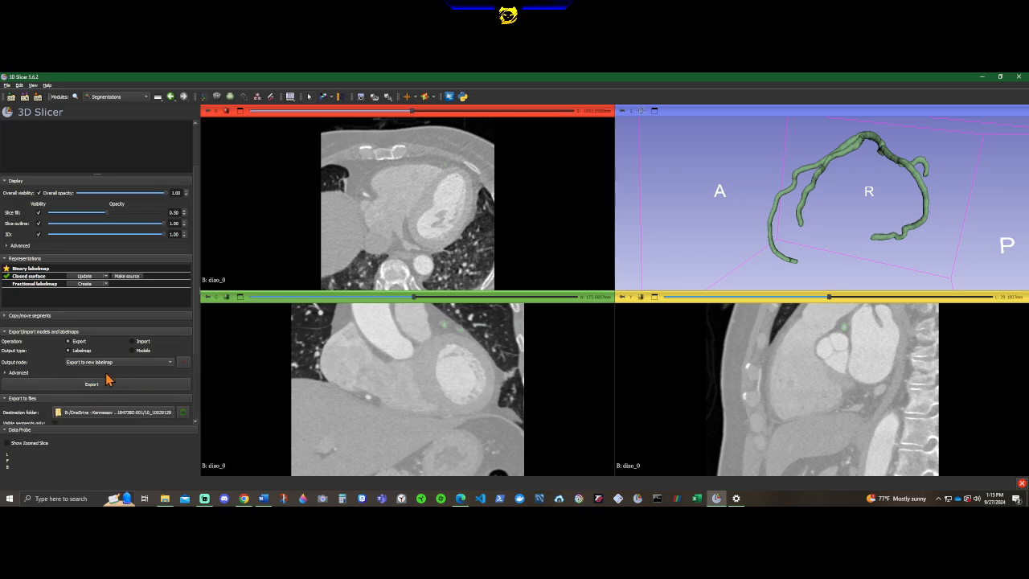
{"action": "scroll", "coordinate": [112, 377], "scroll_direction": "down", "scroll_amount": 3}
{"action": "scroll", "coordinate": [125, 371], "scroll_direction": "down", "scroll_amount": 1}
Set the export destination folder to FALL24/GR/W2/11_12085281.
{"action": "left_click", "coordinate": [168, 308]}
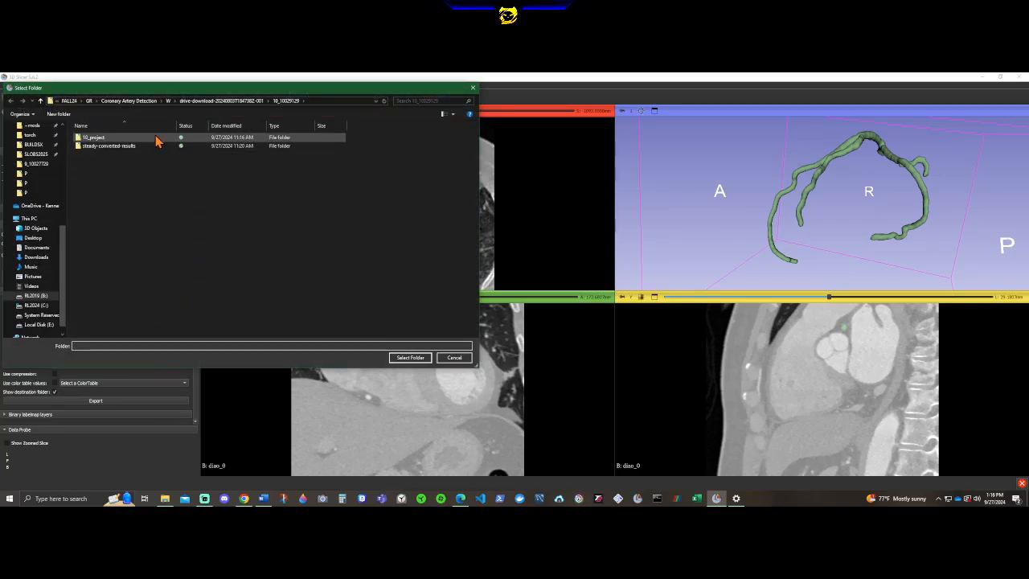
{"action": "left_click", "coordinate": [40, 100]}
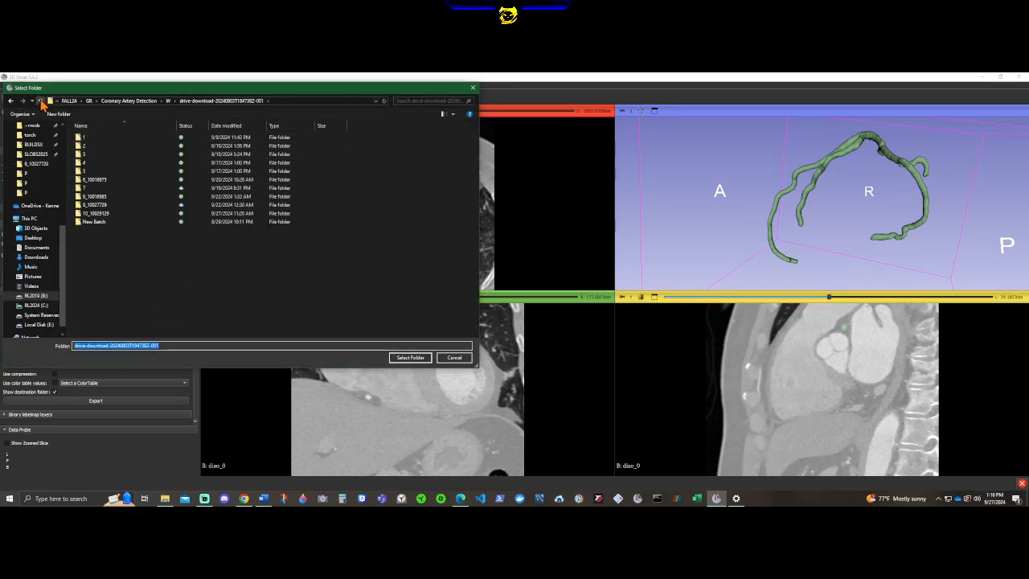
{"action": "double_click", "coordinate": [40, 101]}
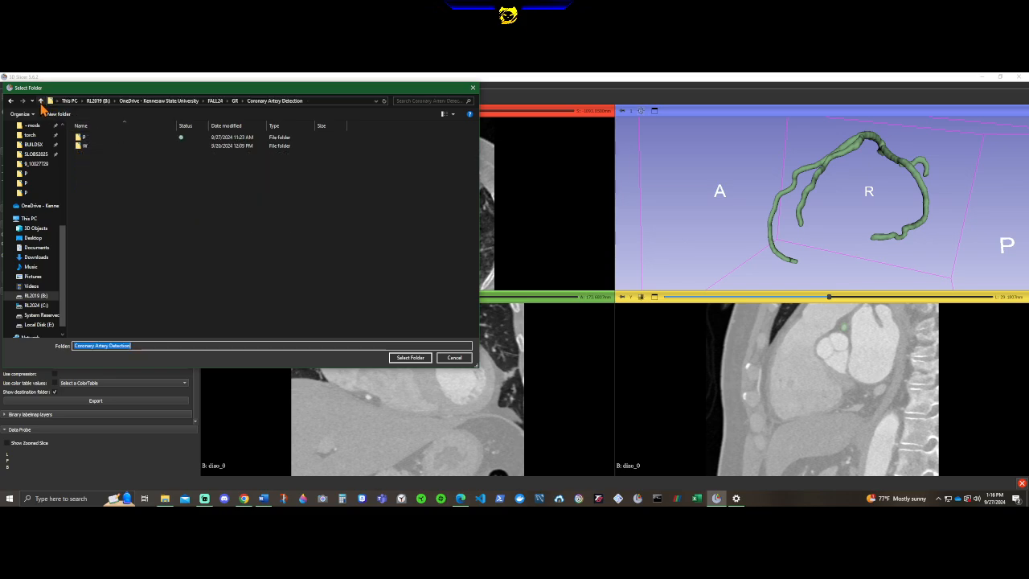
{"action": "left_click", "coordinate": [41, 101]}
{"action": "double_click", "coordinate": [88, 161]}
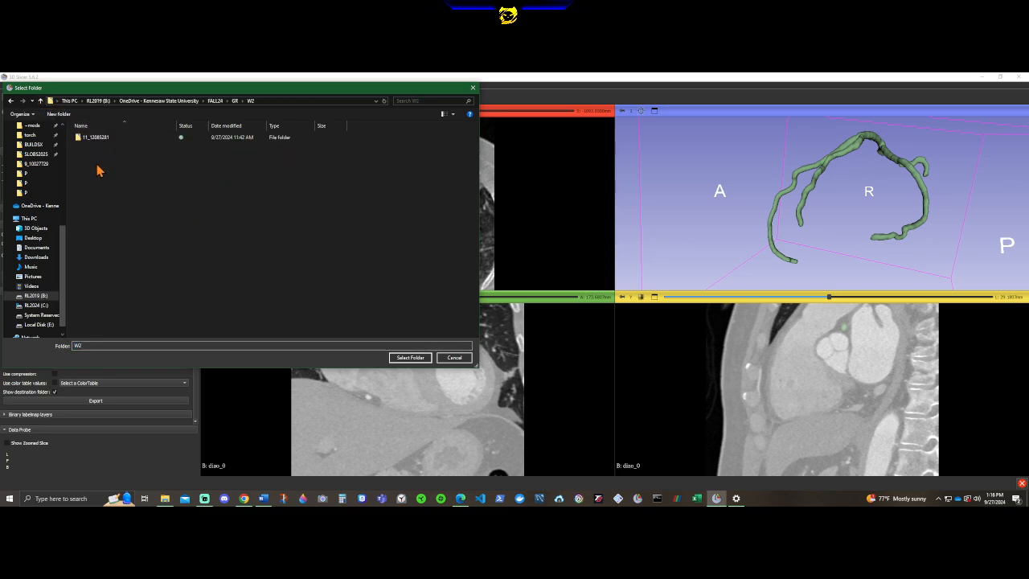
{"action": "double_click", "coordinate": [95, 138]}
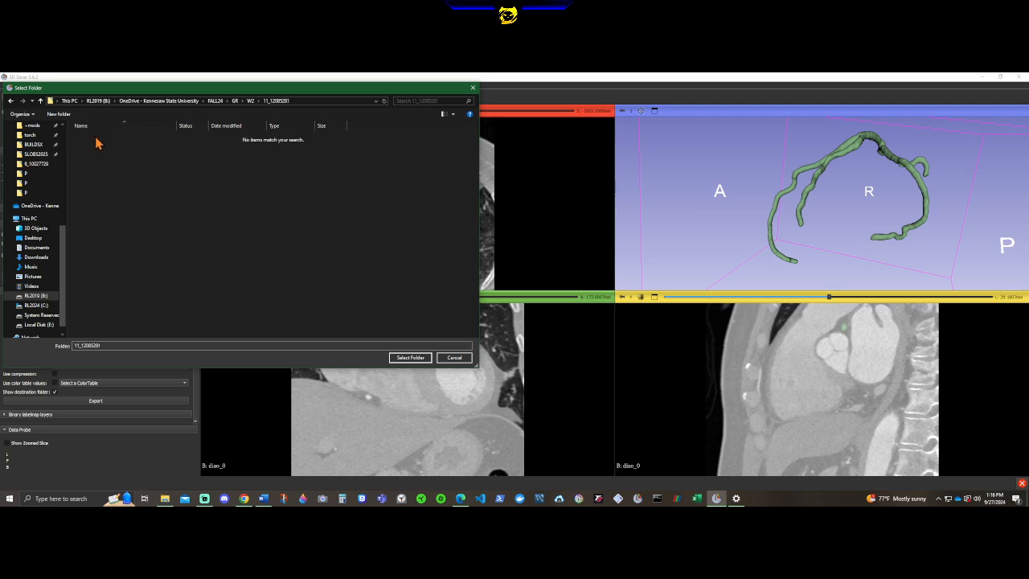
{"action": "left_click", "coordinate": [408, 358]}
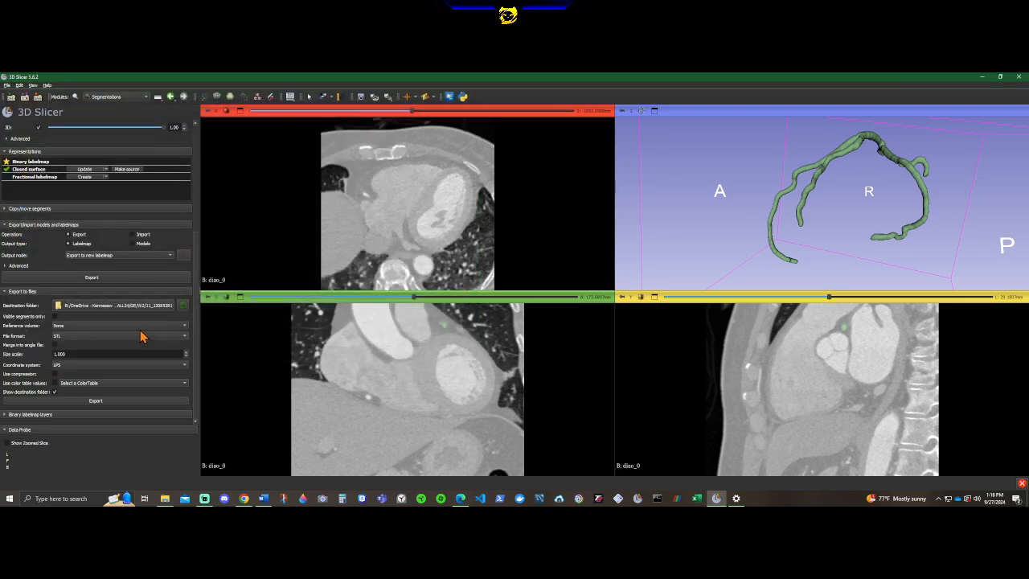
Export the segmentation to the destination folder in STL file format.
{"action": "left_click", "coordinate": [82, 336]}
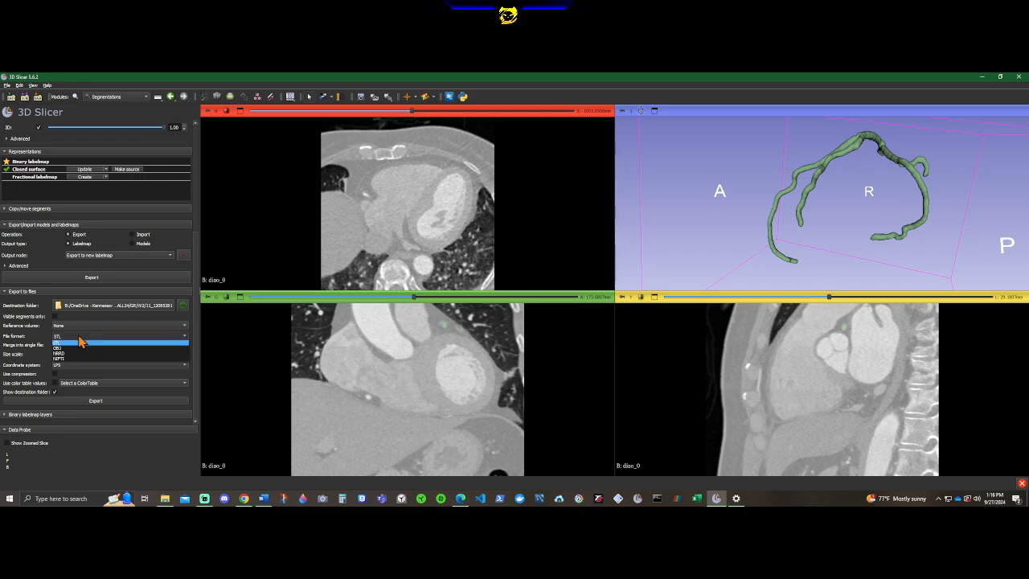
{"action": "left_click", "coordinate": [80, 341]}
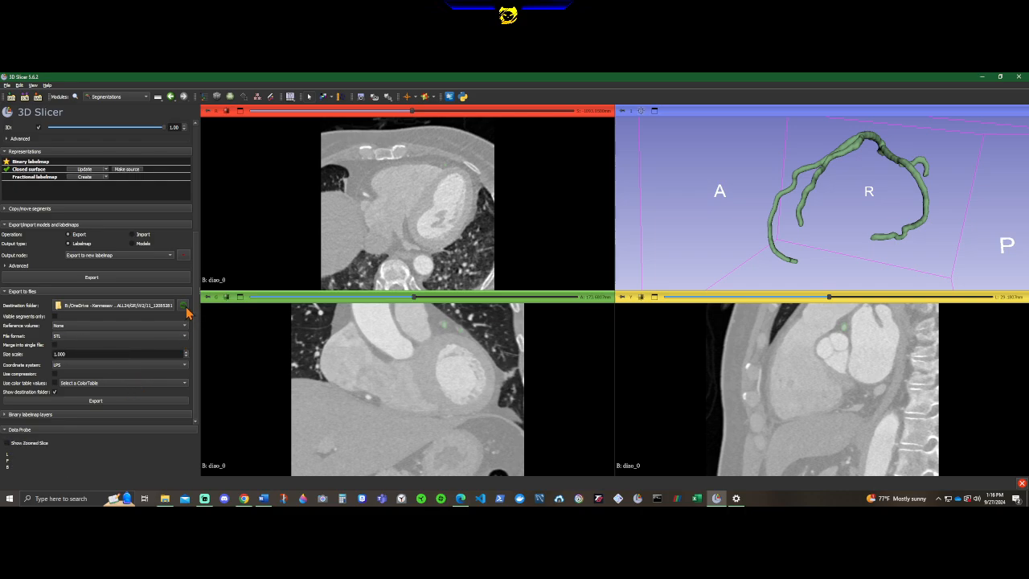
{"action": "left_click", "coordinate": [100, 400]}
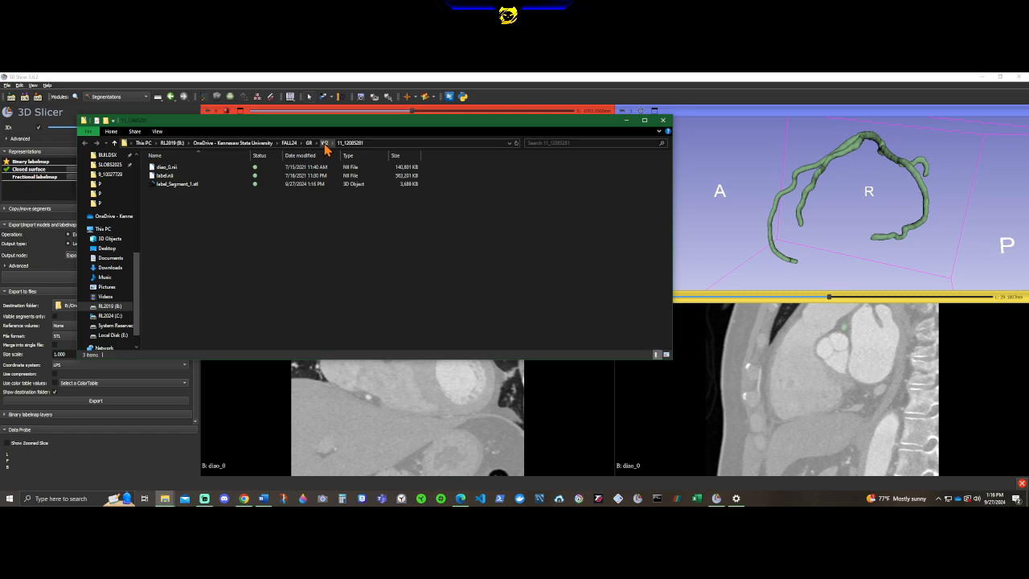
Check the exported label_Segment_1.stl in its folder, and exit 3D Slicer discarding modifications.
{"action": "left_click", "coordinate": [180, 193]}
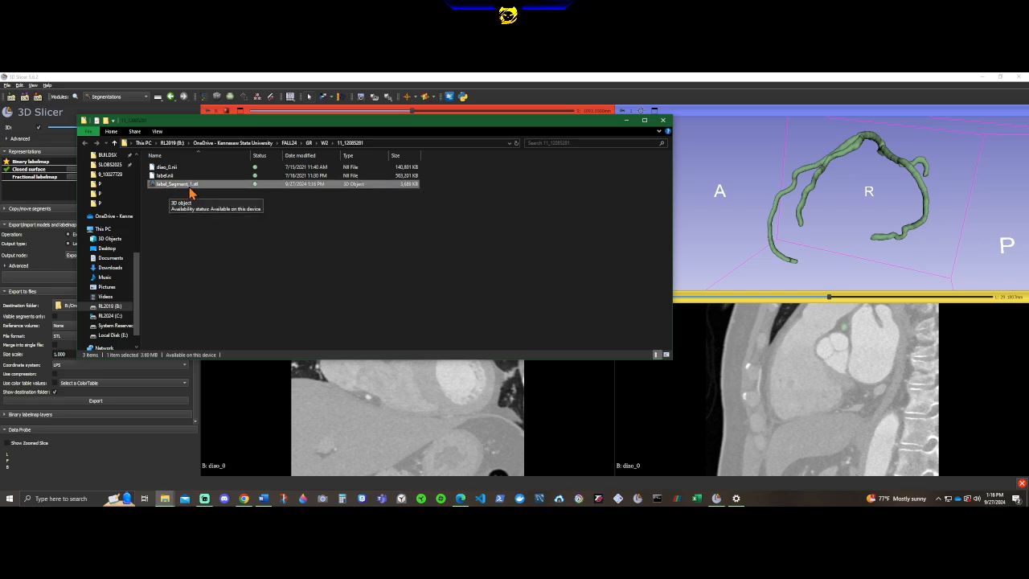
{"action": "left_click", "coordinate": [375, 233]}
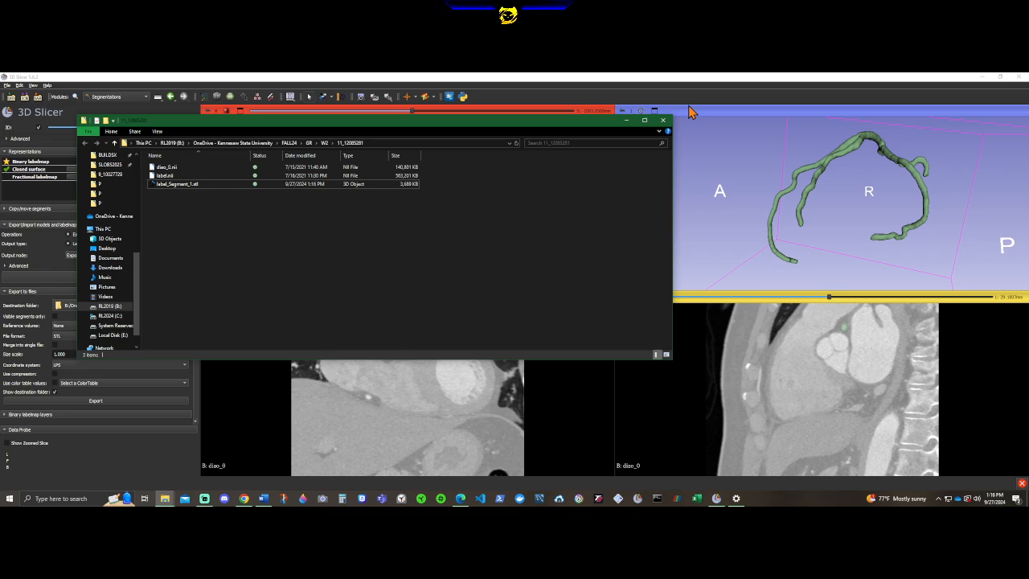
{"action": "left_click", "coordinate": [628, 122]}
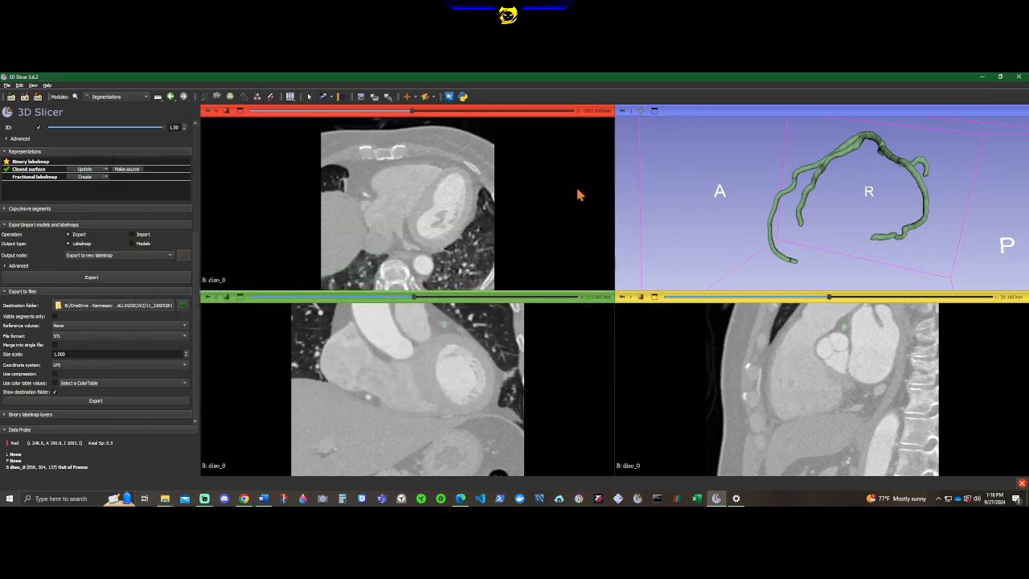
{"action": "left_click", "coordinate": [1018, 77]}
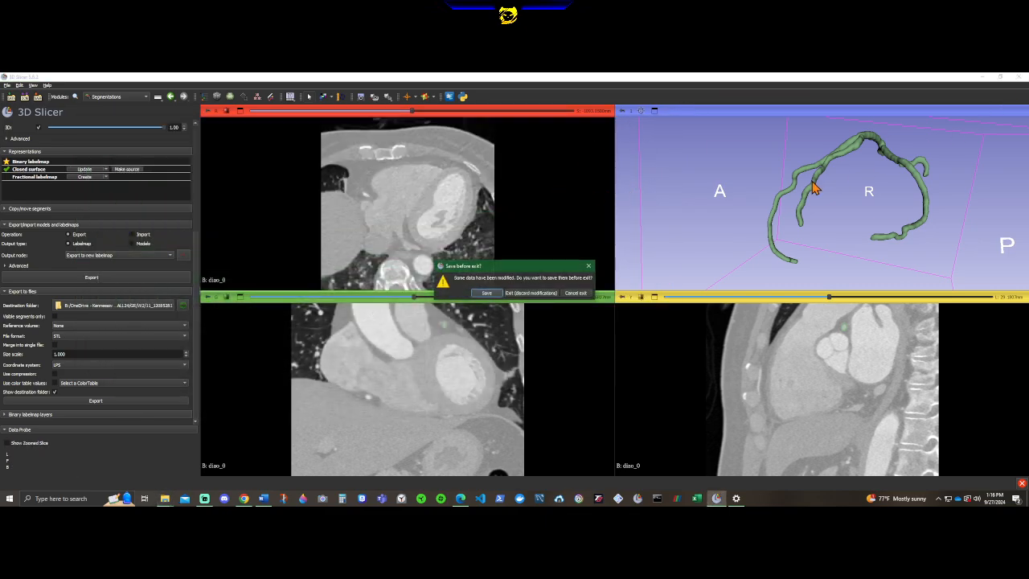
{"action": "left_click", "coordinate": [533, 294]}
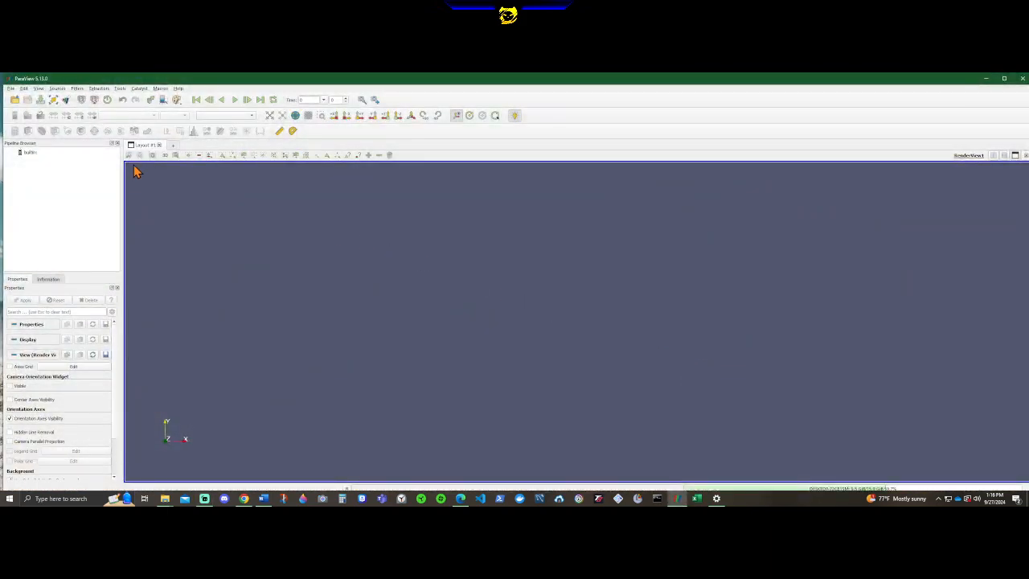
In ParaView, load label_Segment_1.stl from the FALL24/GR/W2/11_12085281 folder and apply it to the render view.
{"action": "left_click", "coordinate": [15, 100]}
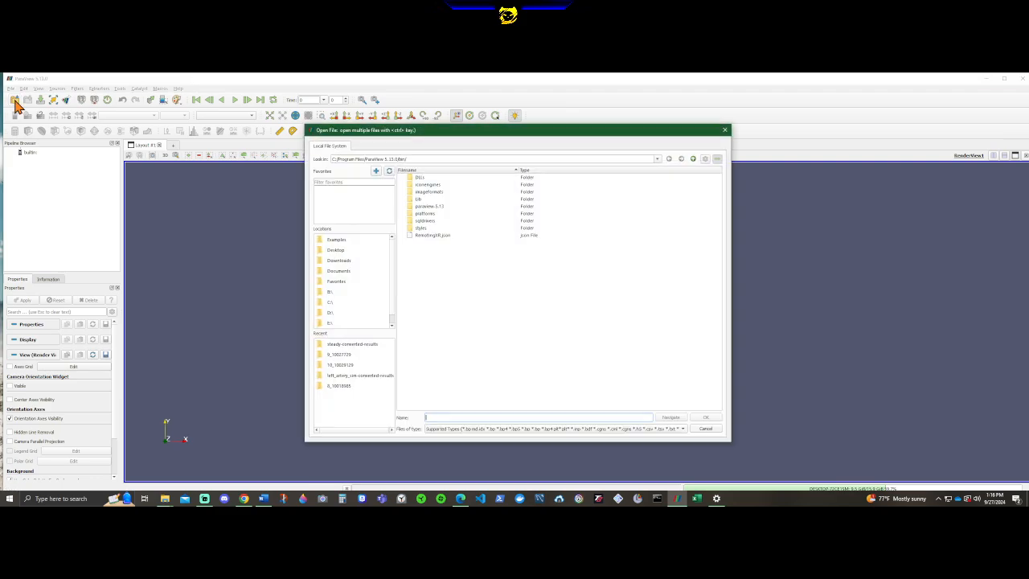
{"action": "left_click", "coordinate": [339, 301]}
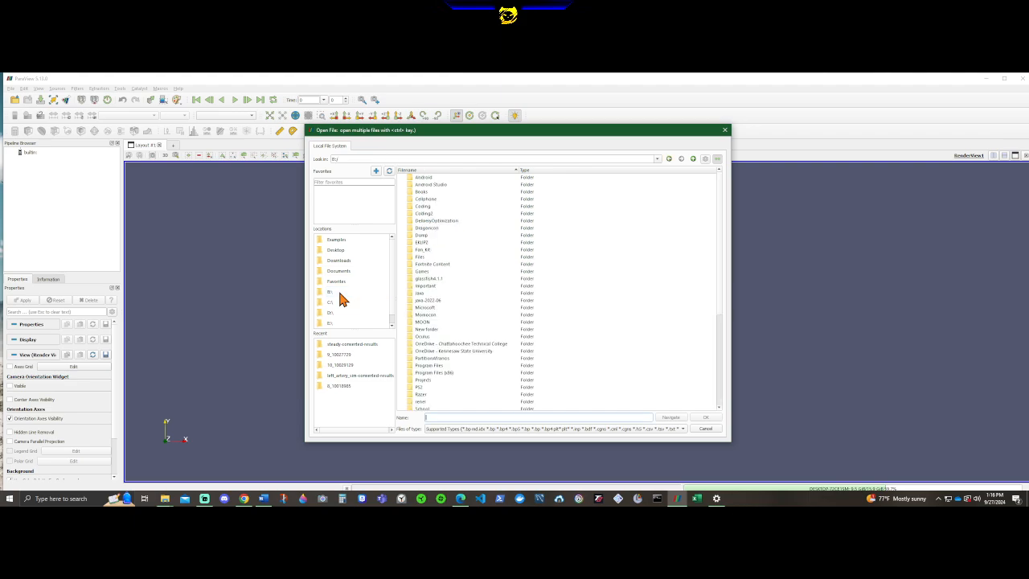
{"action": "double_click", "coordinate": [461, 351]}
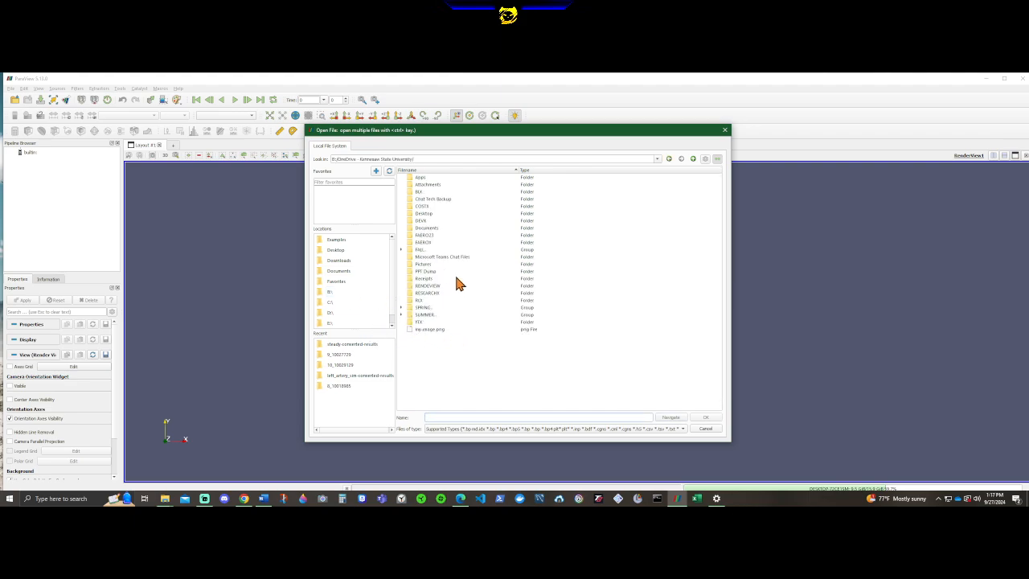
{"action": "left_click", "coordinate": [401, 250]}
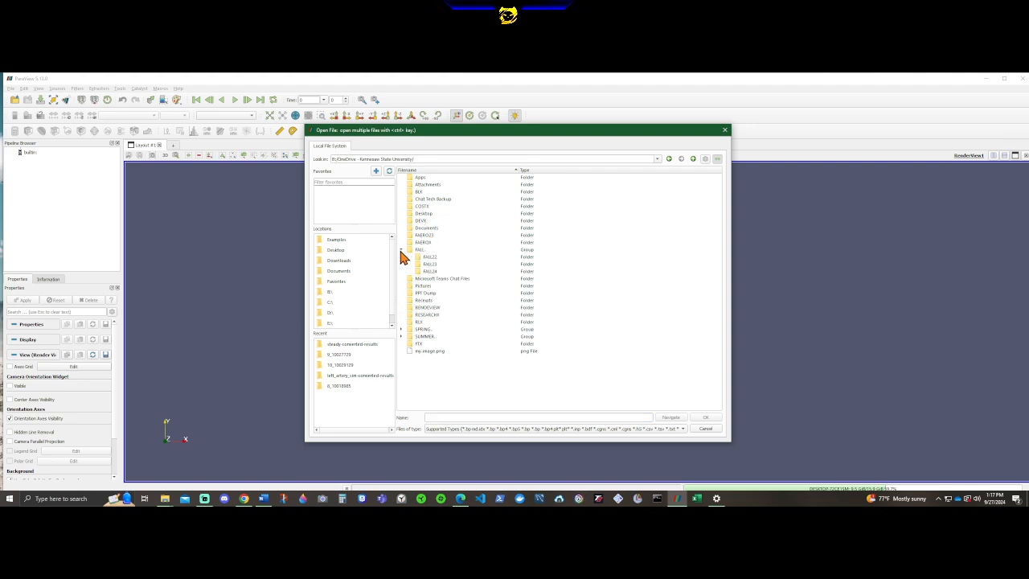
{"action": "double_click", "coordinate": [425, 272]}
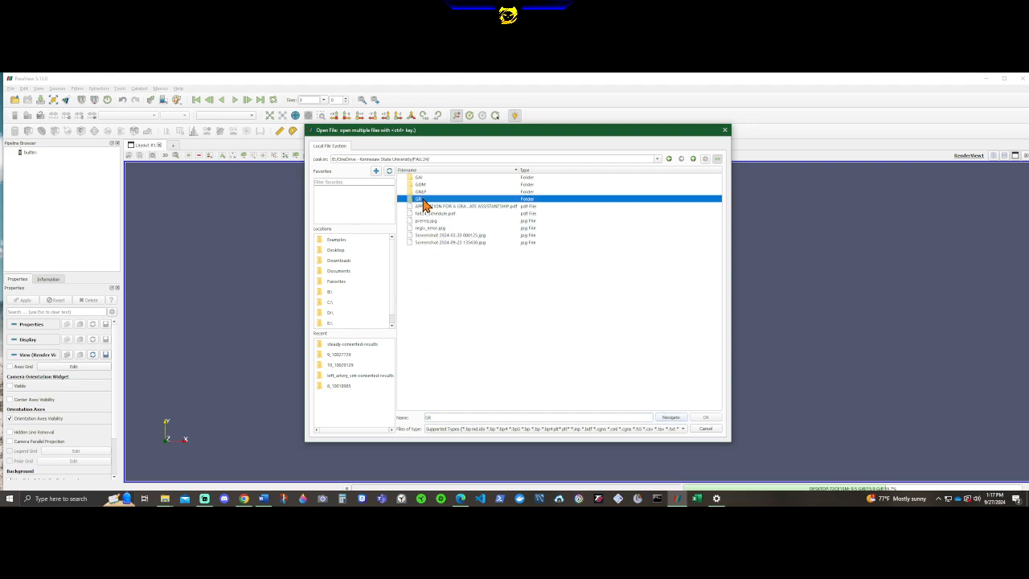
{"action": "double_click", "coordinate": [422, 199]}
{"action": "double_click", "coordinate": [420, 199]}
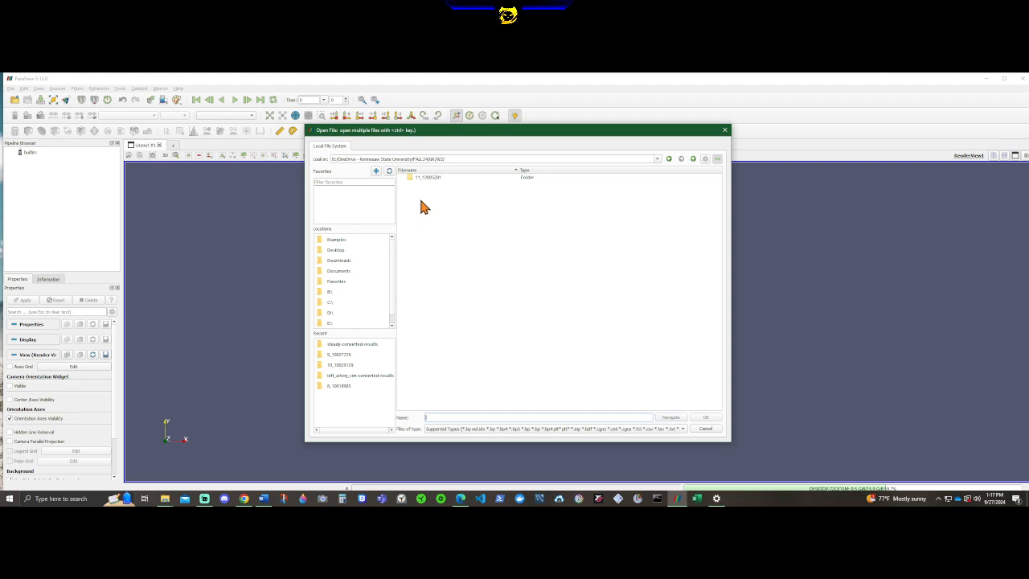
{"action": "double_click", "coordinate": [426, 178]}
{"action": "left_click", "coordinate": [426, 178]}
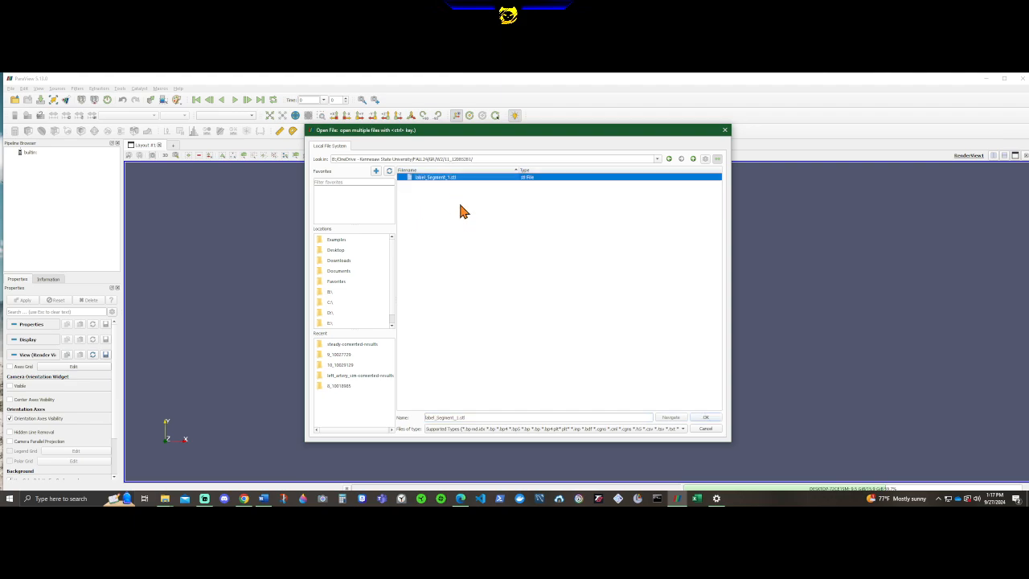
{"action": "left_click", "coordinate": [711, 418]}
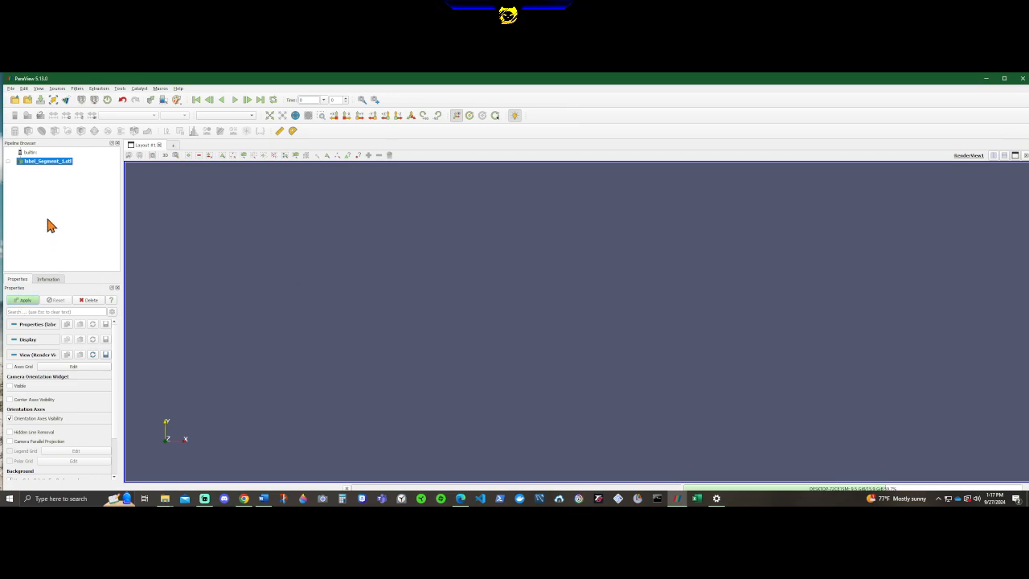
{"action": "left_click", "coordinate": [25, 300]}
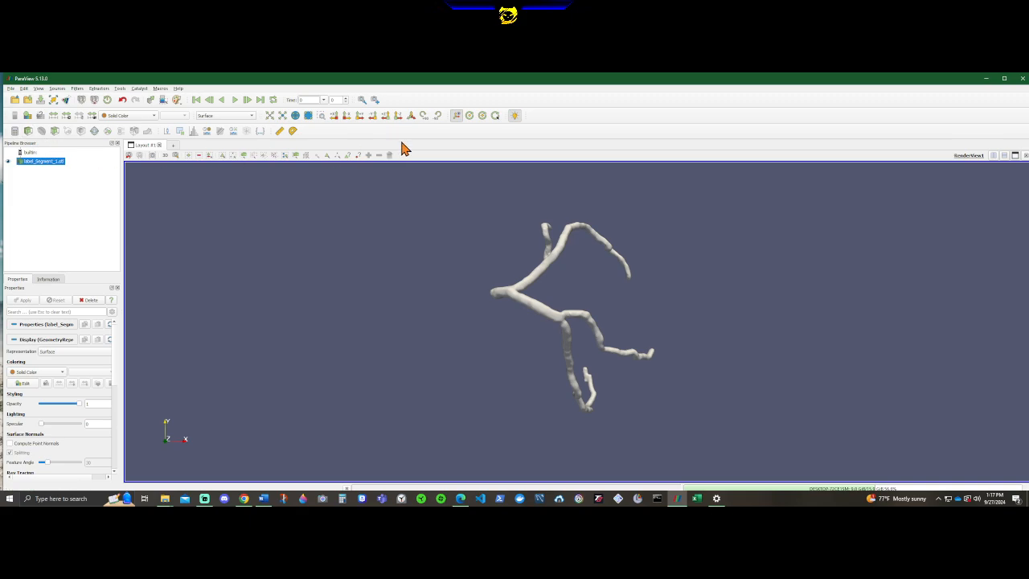
Add a Clip filter to label_Segment_1.stl.
{"action": "left_click_drag", "start_coordinate": [672, 443], "coordinate": [406, 418]}
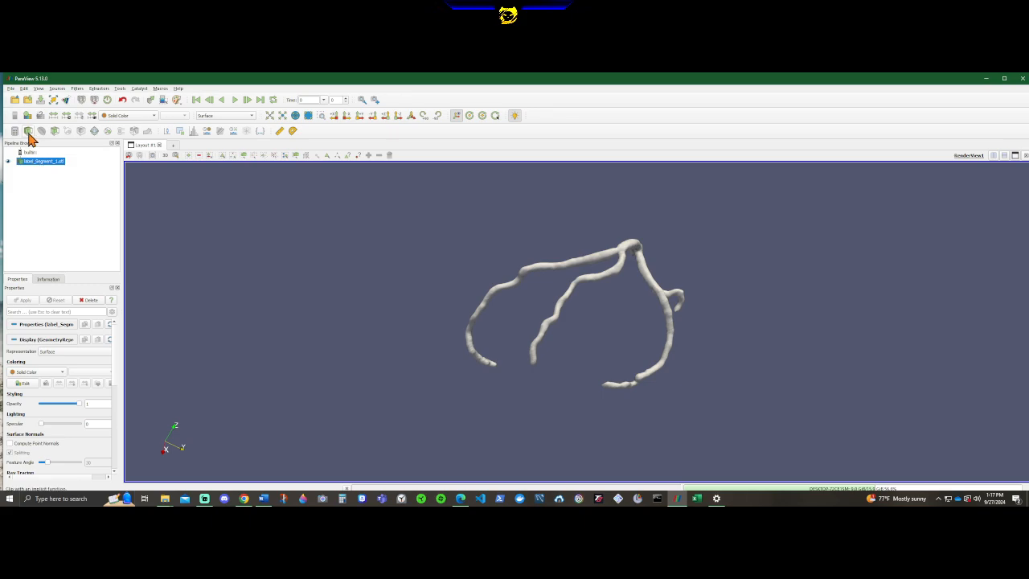
{"action": "left_click", "coordinate": [41, 190]}
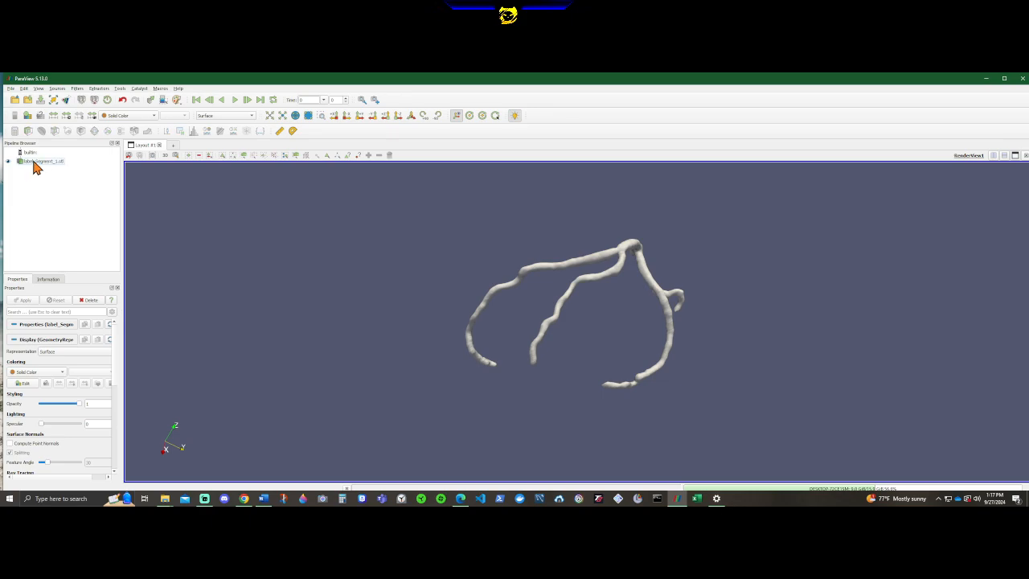
{"action": "left_click", "coordinate": [34, 164]}
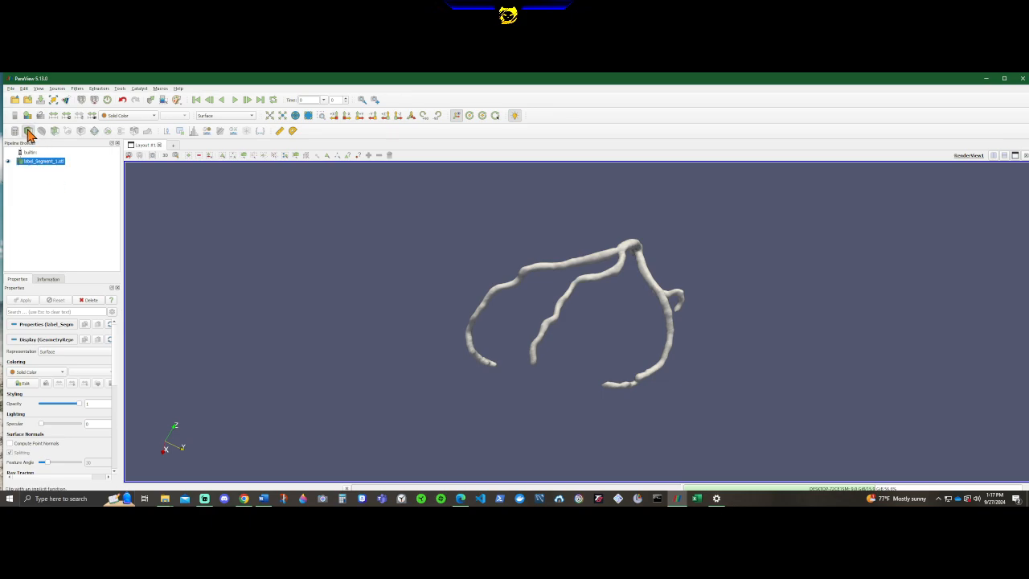
{"action": "left_click", "coordinate": [28, 131]}
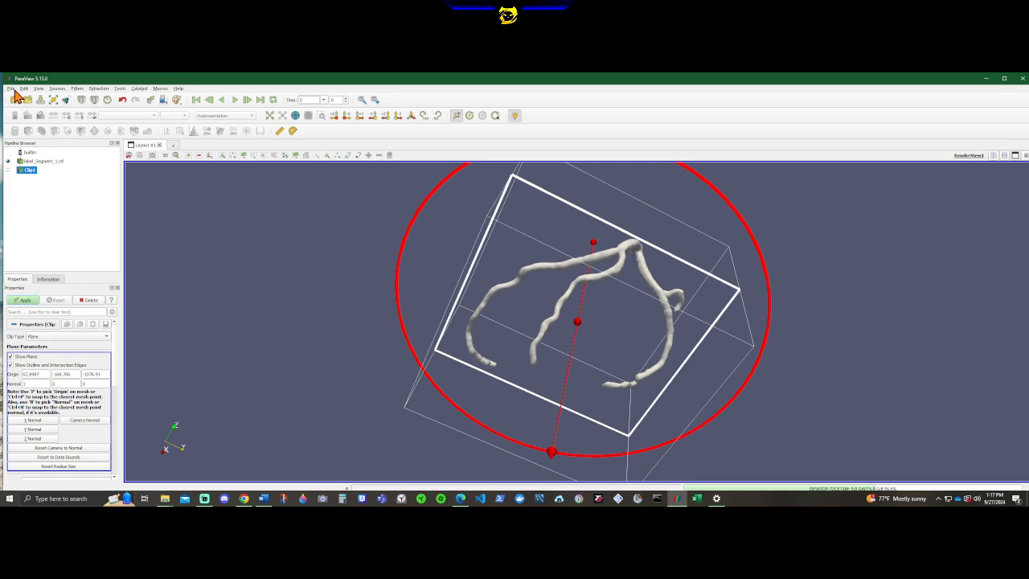
{"action": "left_click", "coordinate": [77, 89]}
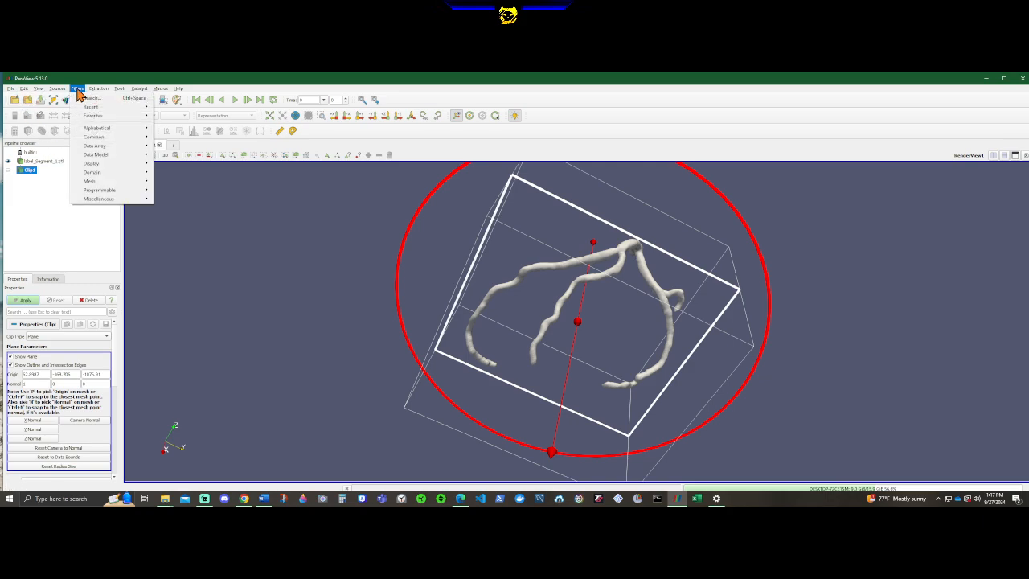
{"action": "mouse_move", "coordinate": [103, 118]}
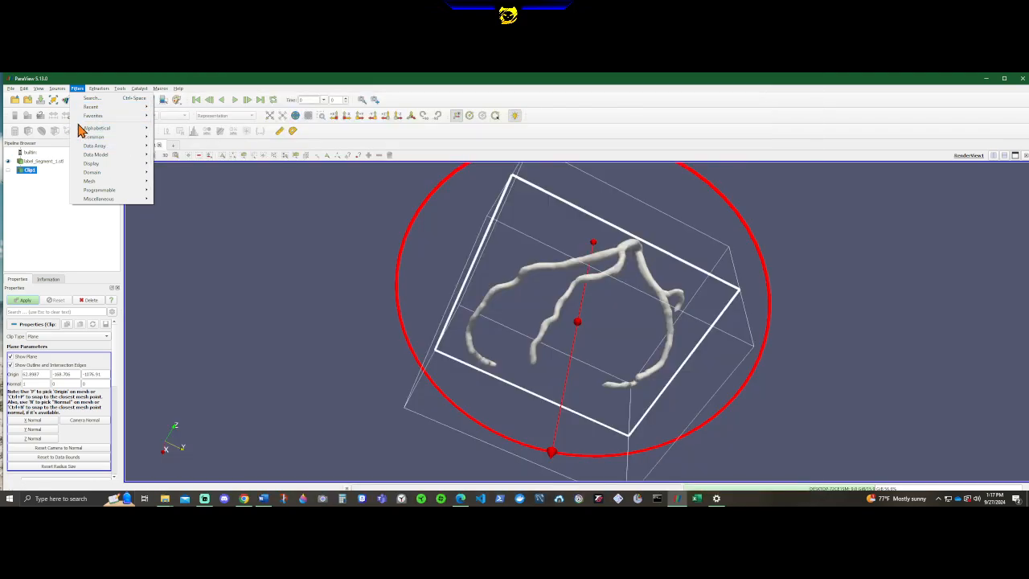
{"action": "left_click", "coordinate": [46, 202]}
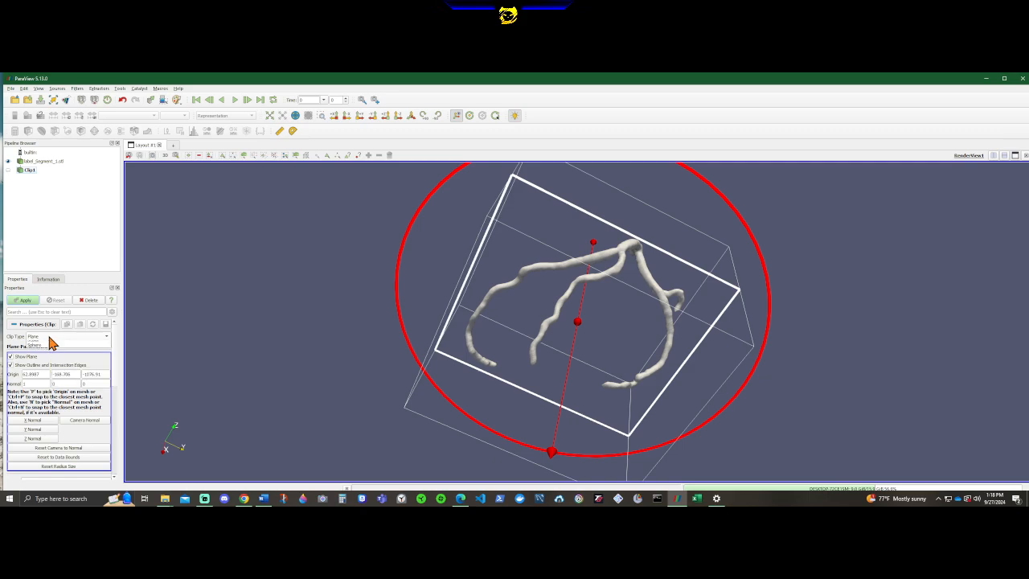
Set the Clip filter's clip type to Box.
{"action": "left_click", "coordinate": [50, 338]}
{"action": "left_click", "coordinate": [49, 350]}
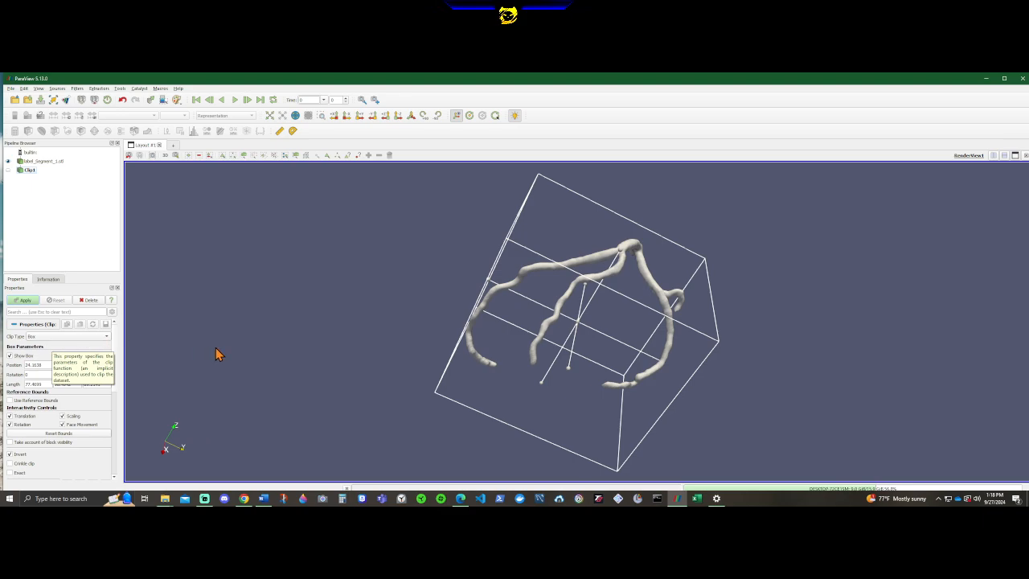
Shrink the clip box to about 15 × 22 × 11 and place it around the free end of the longest artery branch.
{"action": "left_click_drag", "start_coordinate": [762, 337], "coordinate": [847, 263]}
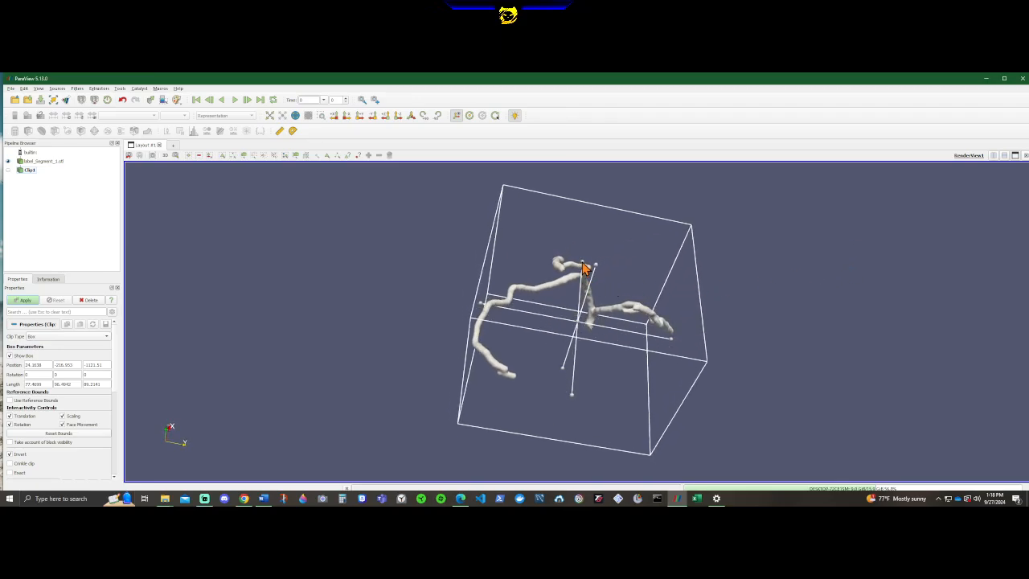
{"action": "left_click_drag", "start_coordinate": [586, 271], "coordinate": [541, 454]}
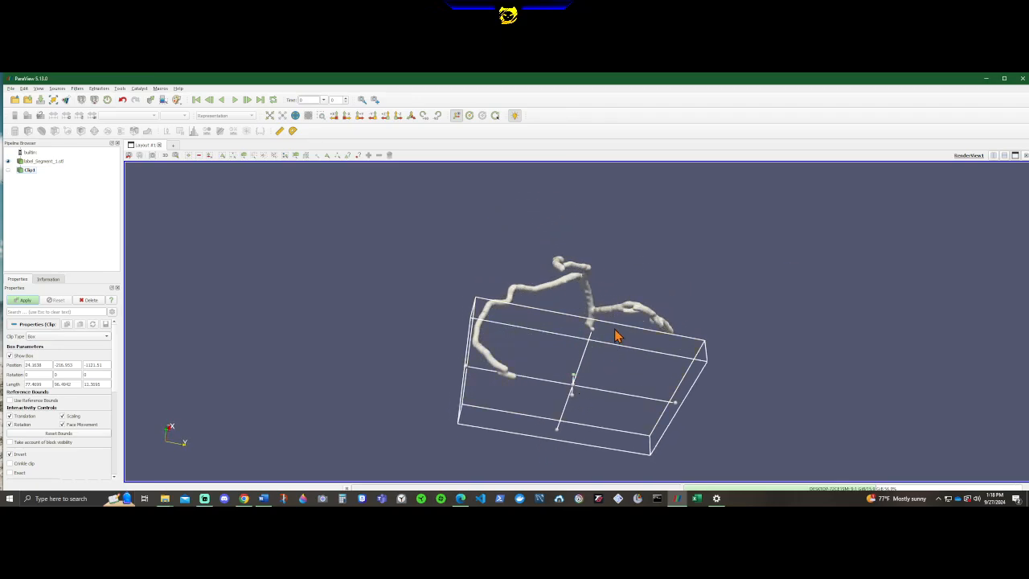
{"action": "left_click_drag", "start_coordinate": [593, 338], "coordinate": [519, 459]}
{"action": "mouse_move", "coordinate": [664, 430]}
{"action": "left_mouse_down"}
{"action": "mouse_move", "coordinate": [503, 419]}
{"action": "mouse_move", "coordinate": [657, 427]}
{"action": "left_mouse_up"}
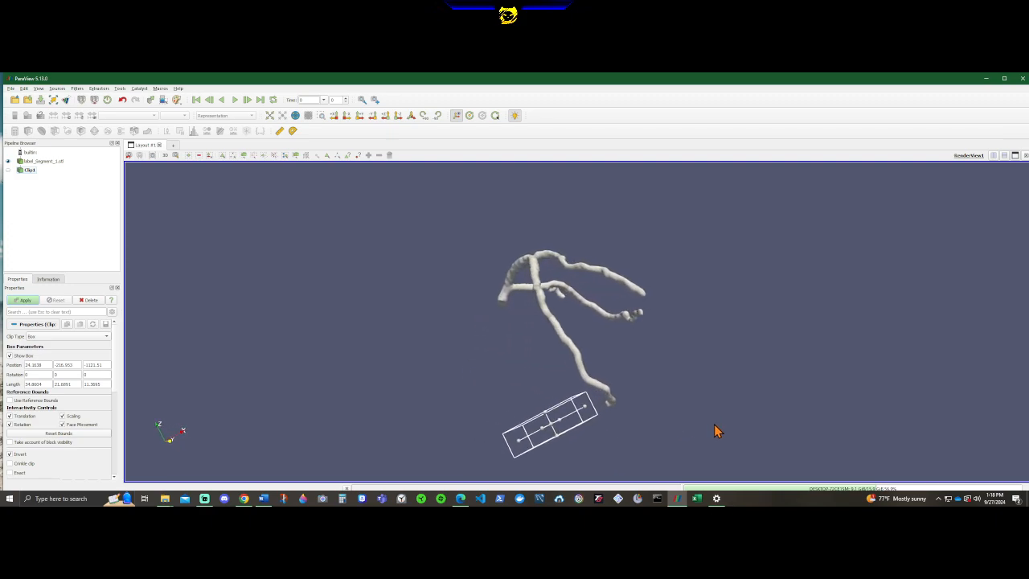
{"action": "left_click_drag", "start_coordinate": [518, 448], "coordinate": [608, 407]}
{"action": "left_click_drag", "start_coordinate": [708, 409], "coordinate": [360, 392]}
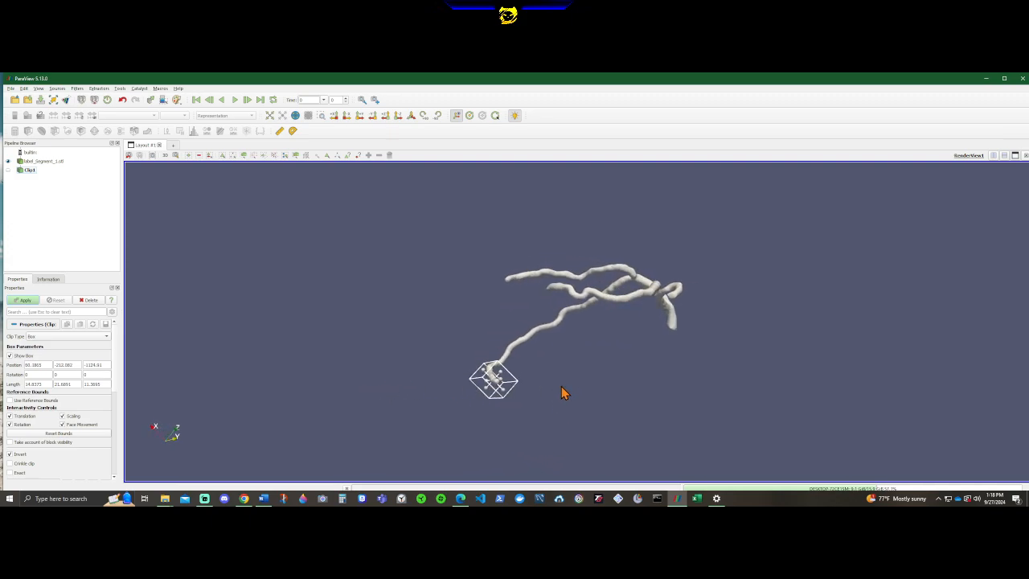
Move the clip box outward along the branch until only the very tip of the vessel lies inside it.
{"action": "scroll", "coordinate": [556, 390], "scroll_direction": "up", "scroll_amount": 5}
{"action": "middle_click_drag", "start_coordinate": [511, 390], "coordinate": [678, 300]}
{"action": "scroll", "coordinate": [672, 308], "scroll_direction": "up", "scroll_amount": 5}
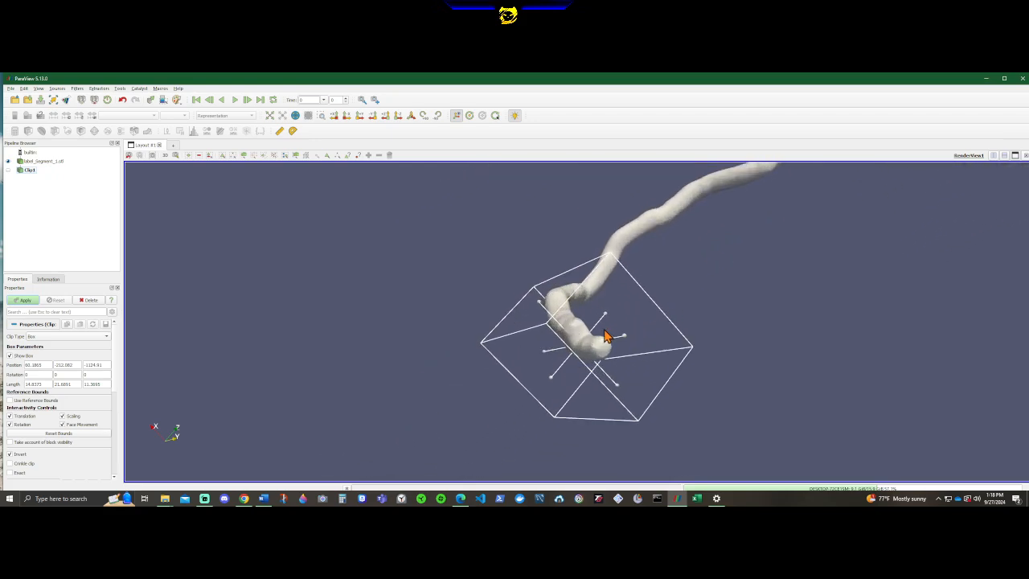
{"action": "scroll", "coordinate": [884, 368], "scroll_direction": "up", "scroll_amount": 3}
{"action": "left_click_drag", "start_coordinate": [890, 363], "coordinate": [963, 363]}
{"action": "scroll", "coordinate": [965, 364], "scroll_direction": "down", "scroll_amount": 3}
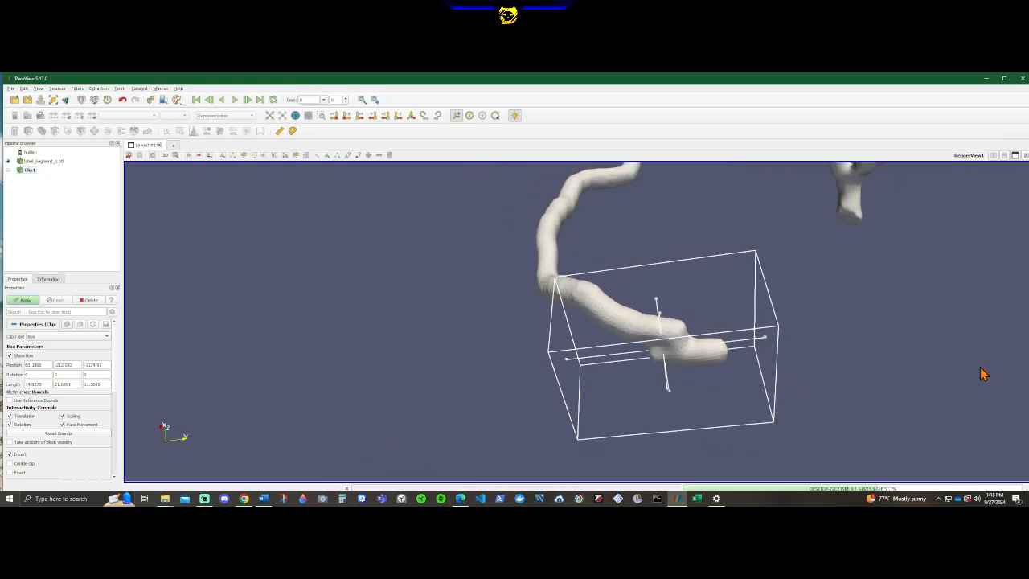
{"action": "left_click_drag", "start_coordinate": [676, 343], "coordinate": [859, 346]}
{"action": "left_click_drag", "start_coordinate": [681, 408], "coordinate": [680, 342]}
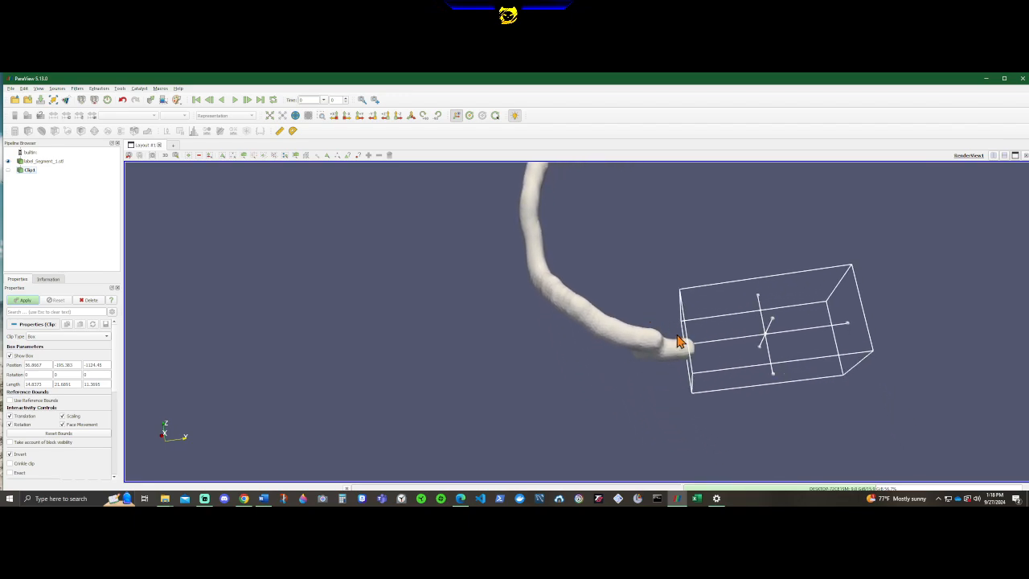
Examine from several angles how the clip box's end face crosses the branch tip.
{"action": "left_click_drag", "start_coordinate": [646, 409], "coordinate": [804, 397]}
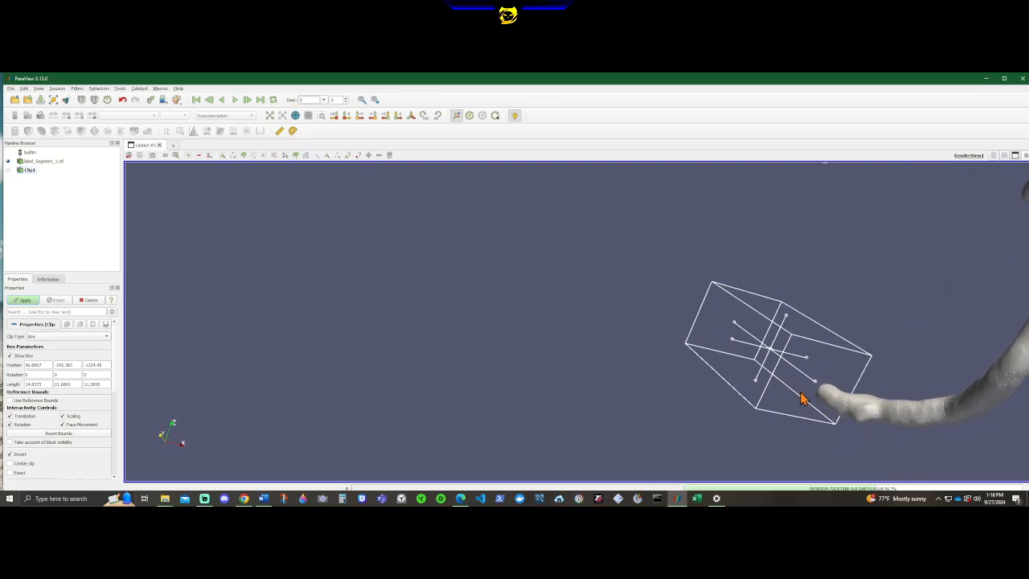
{"action": "left_click_drag", "start_coordinate": [861, 447], "coordinate": [716, 340]}
{"action": "left_click_drag", "start_coordinate": [722, 354], "coordinate": [728, 358]}
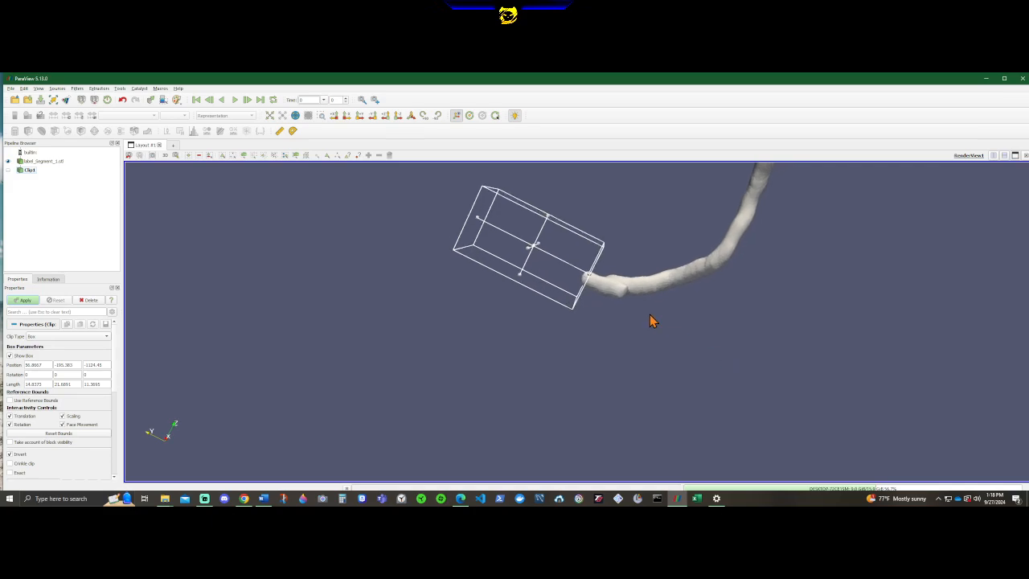
{"action": "scroll", "coordinate": [644, 310], "scroll_direction": "up", "scroll_amount": 3}
{"action": "middle_click_drag", "start_coordinate": [643, 253], "coordinate": [589, 339]}
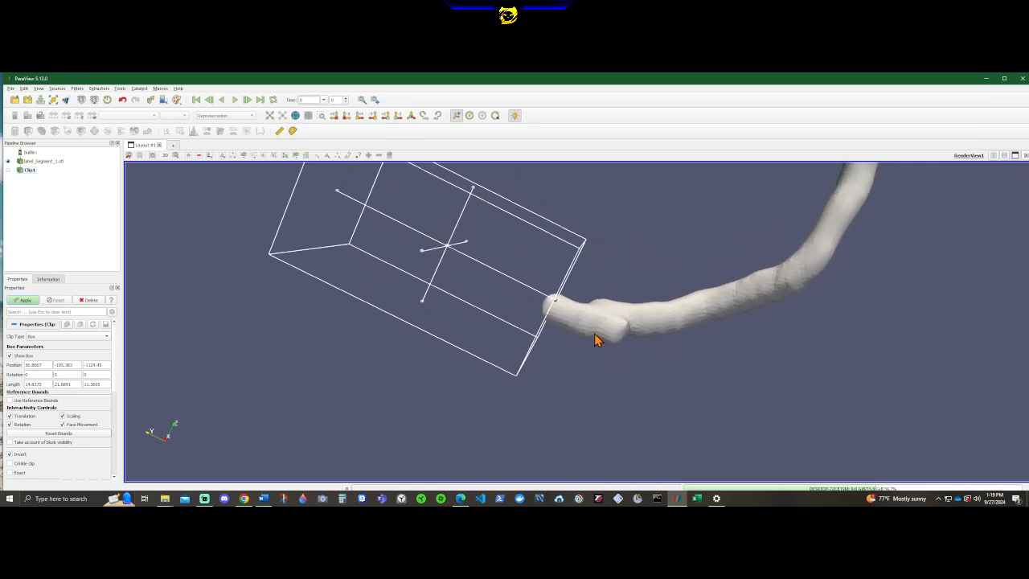
{"action": "scroll", "coordinate": [596, 339], "scroll_direction": "up", "scroll_amount": 3}
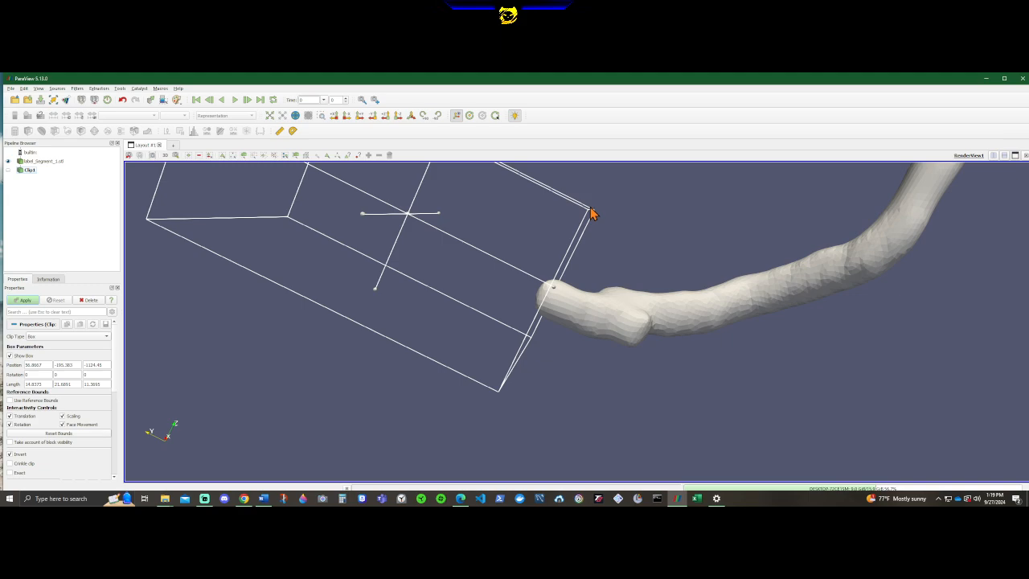
{"action": "left_click_drag", "start_coordinate": [571, 399], "coordinate": [593, 395]}
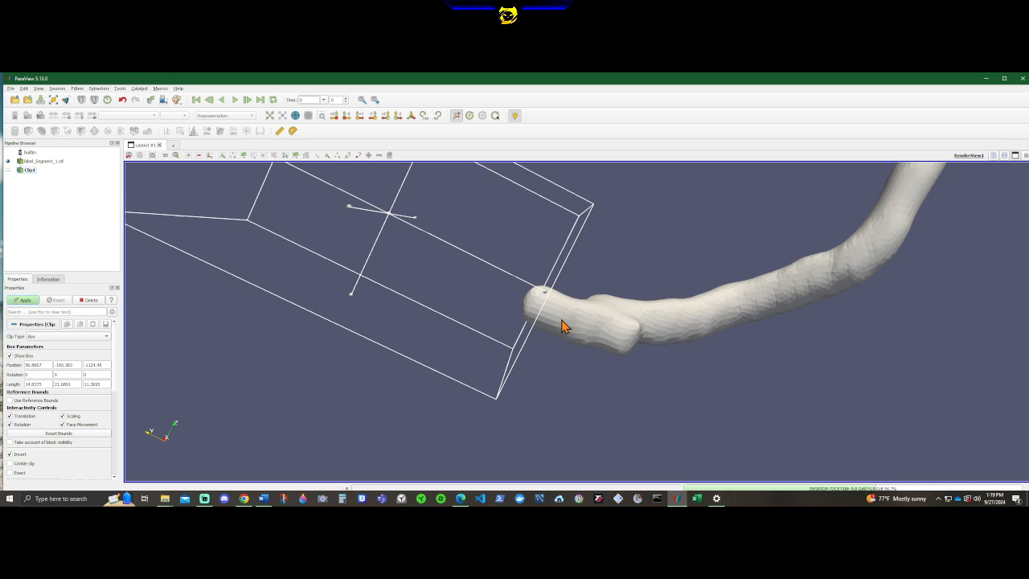
{"action": "mouse_move", "coordinate": [572, 362]}
{"action": "left_mouse_down"}
{"action": "mouse_move", "coordinate": [563, 372]}
{"action": "mouse_move", "coordinate": [562, 359]}
{"action": "mouse_move", "coordinate": [579, 361]}
{"action": "left_mouse_up"}
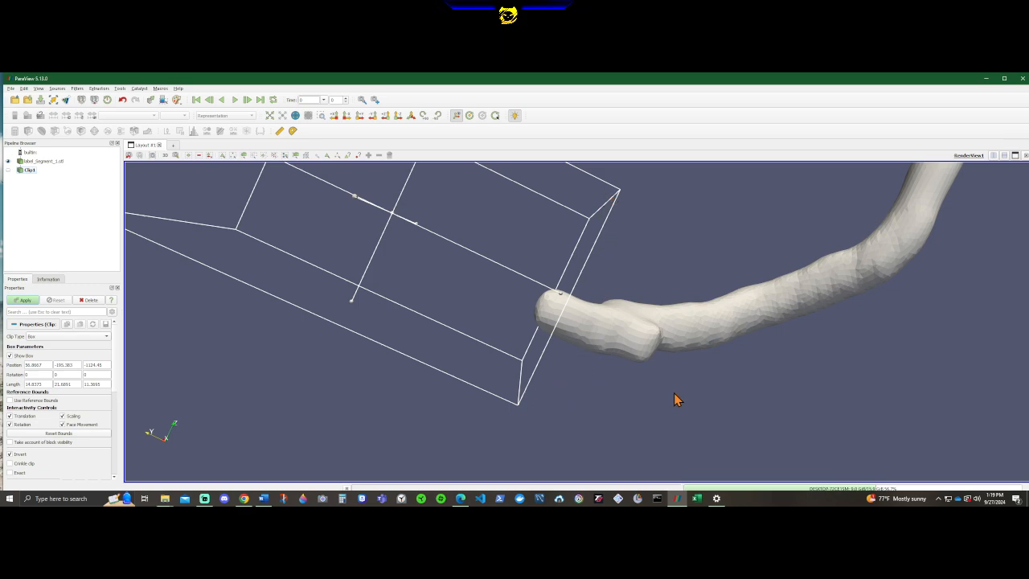
{"action": "left_click_drag", "start_coordinate": [675, 399], "coordinate": [654, 386]}
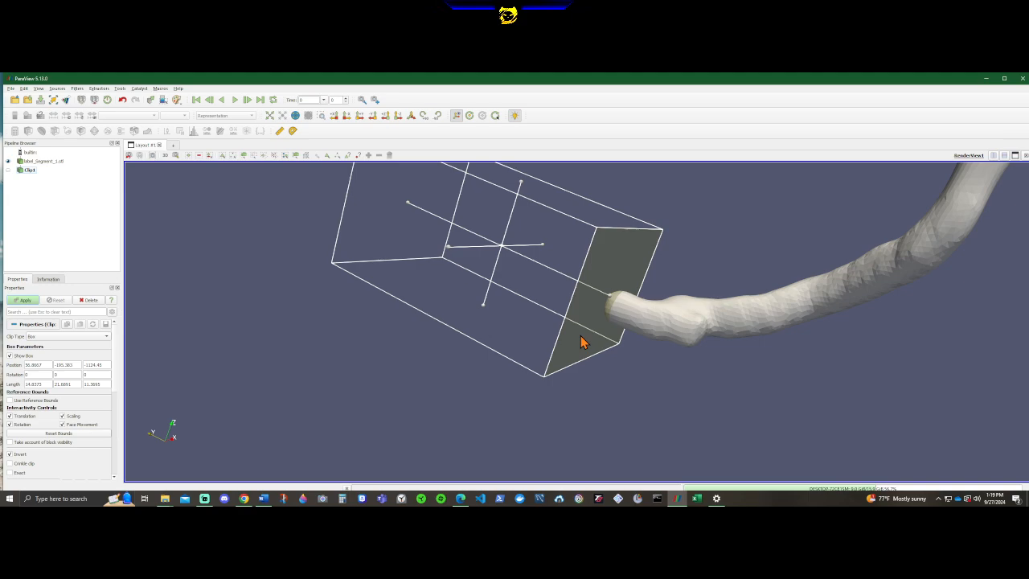
{"action": "scroll", "coordinate": [681, 372], "scroll_direction": "down", "scroll_amount": 2}
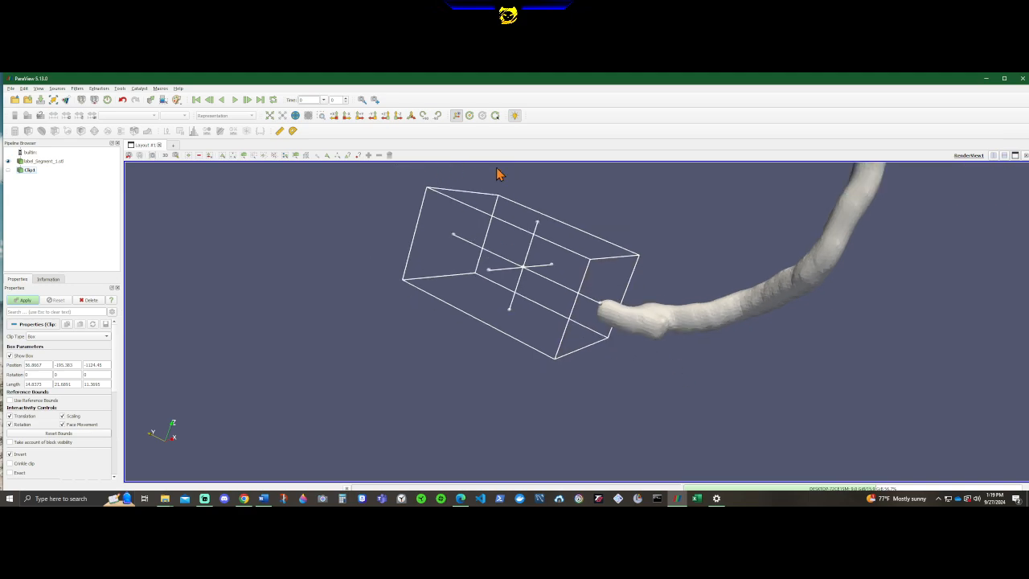
Turn off Invert for the first clip and apply it to cut off the branch tip inside the box.
{"action": "left_click", "coordinate": [11, 455]}
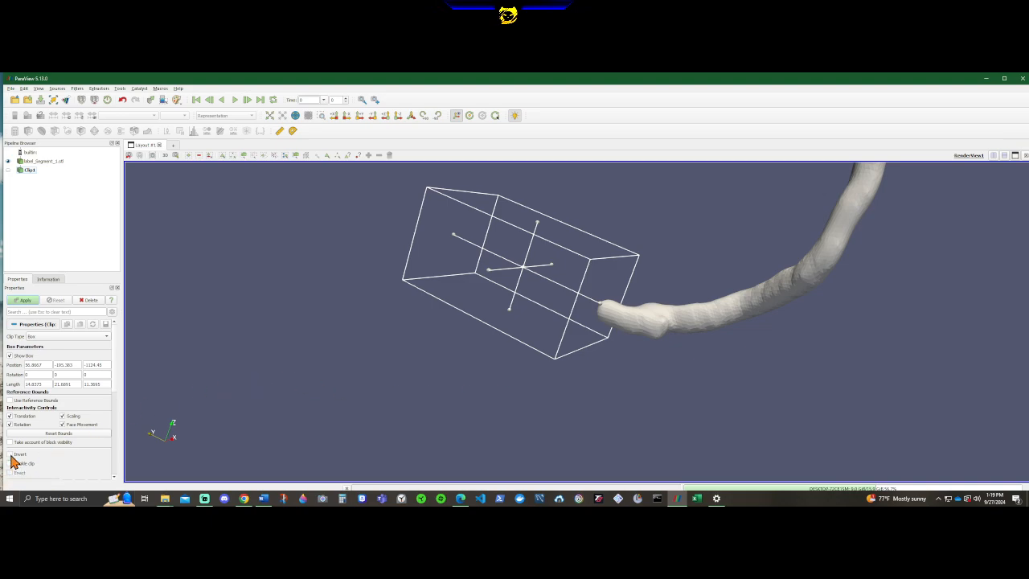
{"action": "left_click", "coordinate": [23, 299]}
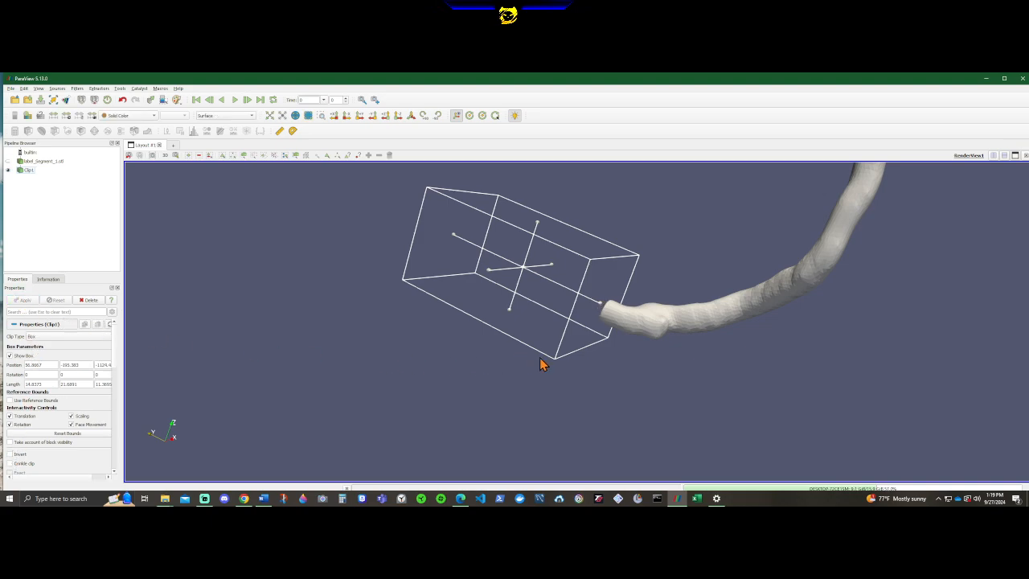
{"action": "mouse_move", "coordinate": [640, 402]}
{"action": "left_mouse_down"}
{"action": "mouse_move", "coordinate": [713, 416]}
{"action": "mouse_move", "coordinate": [650, 404]}
{"action": "left_mouse_up"}
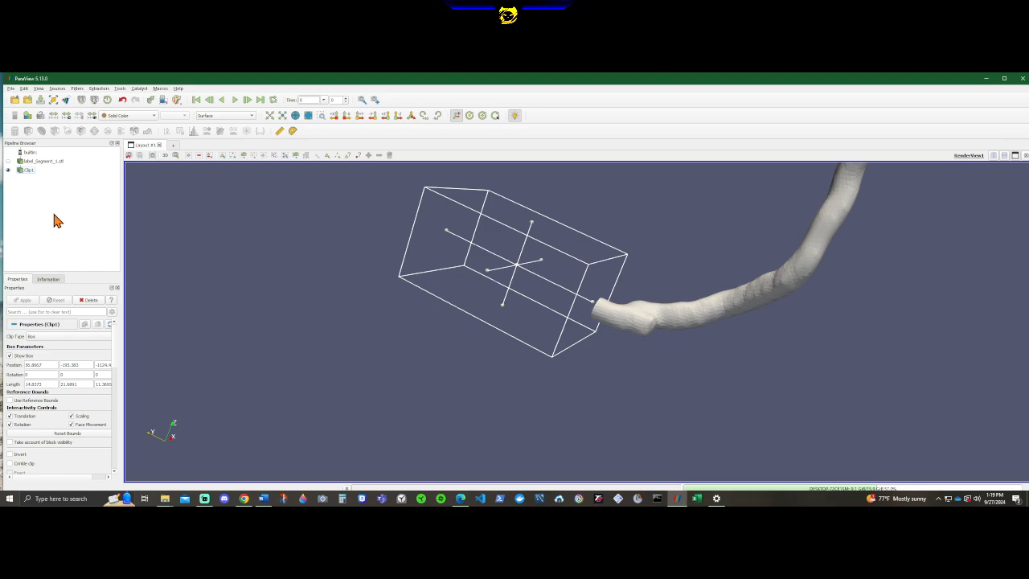
Add a second Clip filter on top of Clip1 and keep the new filter selected for editing.
{"action": "scroll", "coordinate": [434, 331], "scroll_direction": "down", "scroll_amount": 5}
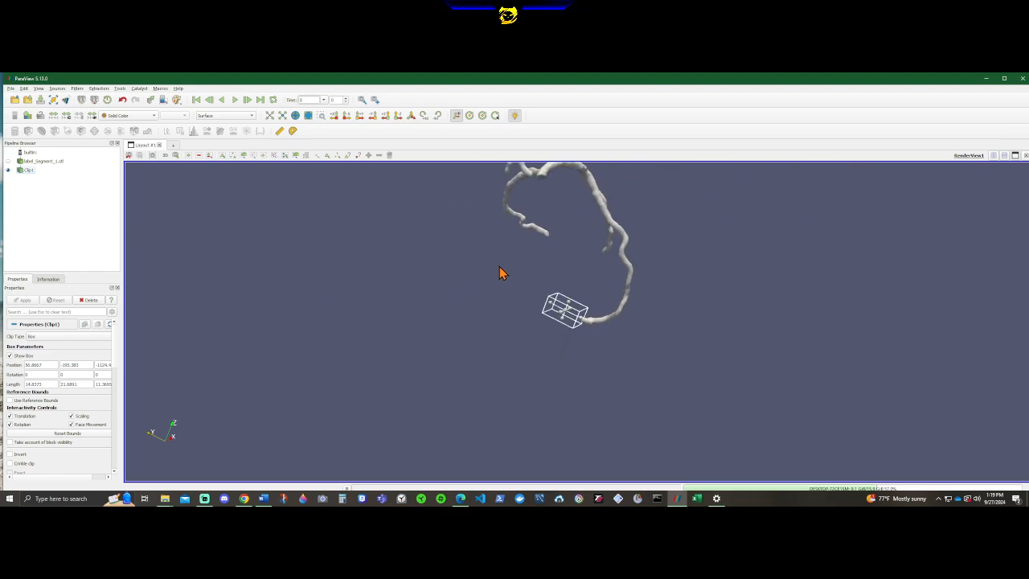
{"action": "middle_click_drag", "start_coordinate": [499, 274], "coordinate": [478, 350]}
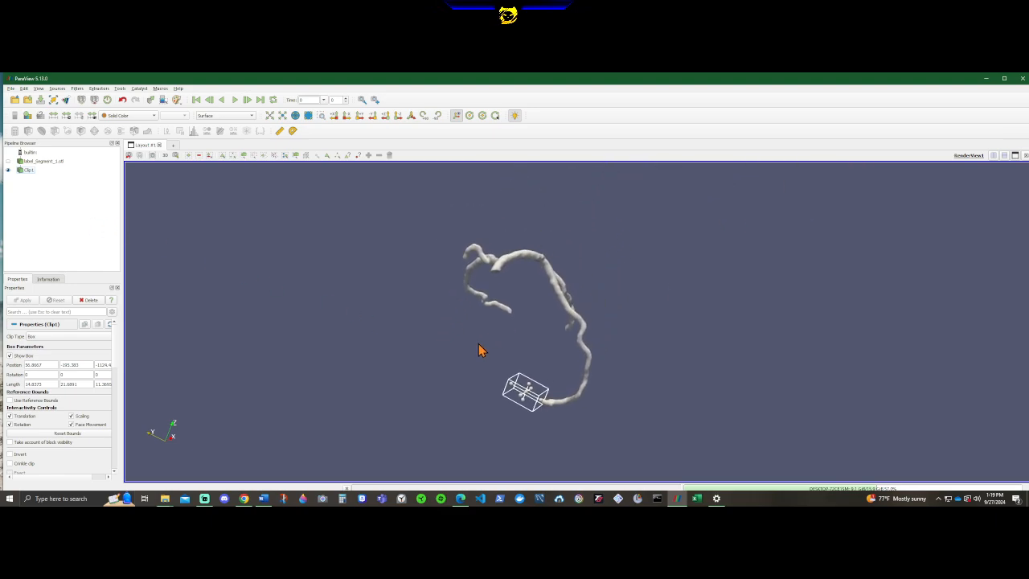
{"action": "left_click", "coordinate": [28, 170]}
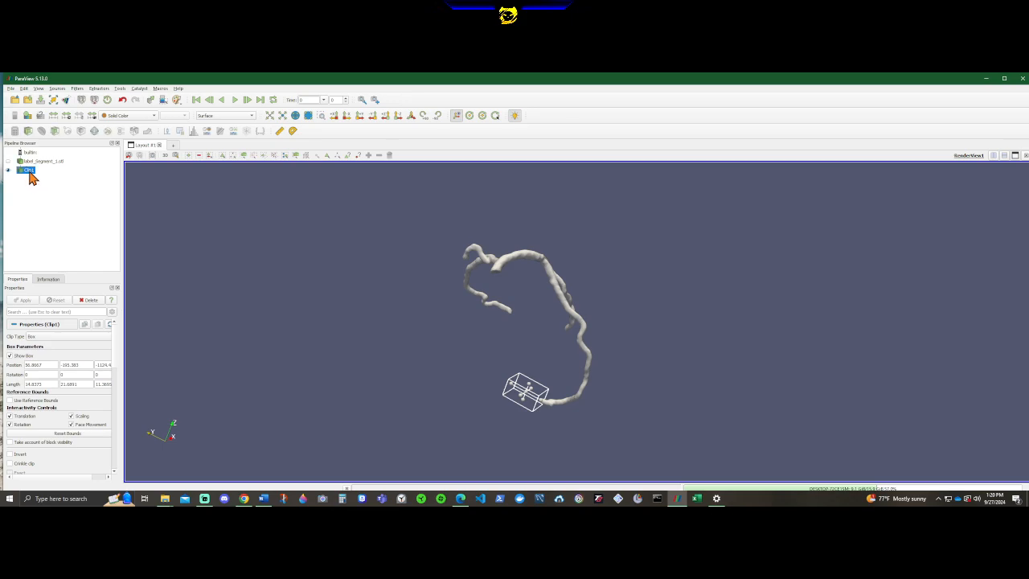
{"action": "left_click", "coordinate": [28, 131]}
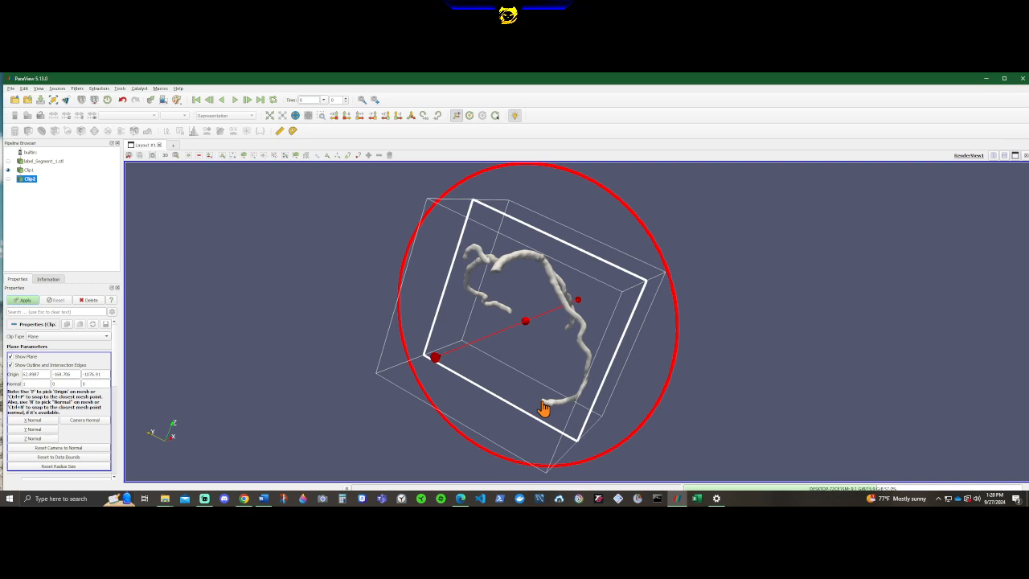
{"action": "left_click", "coordinate": [42, 161]}
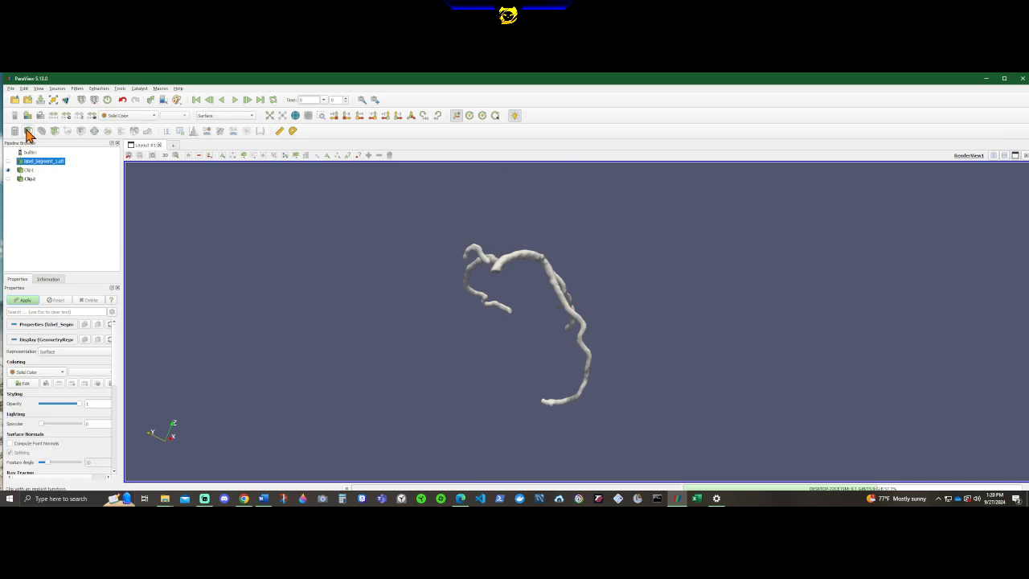
{"action": "left_click", "coordinate": [32, 182]}
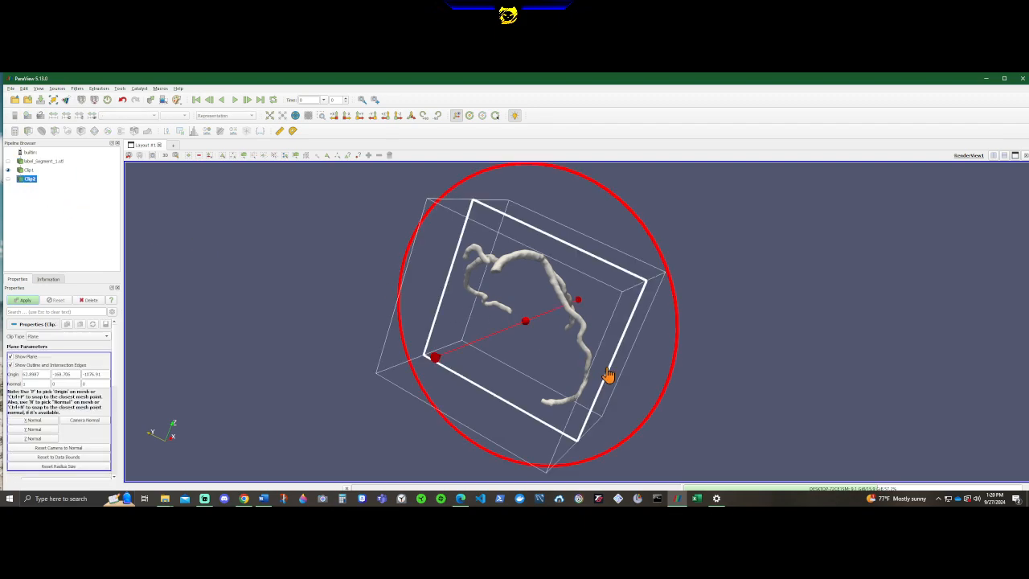
Set the second clip's type to Box and turn off its Invert option.
{"action": "left_click", "coordinate": [62, 336]}
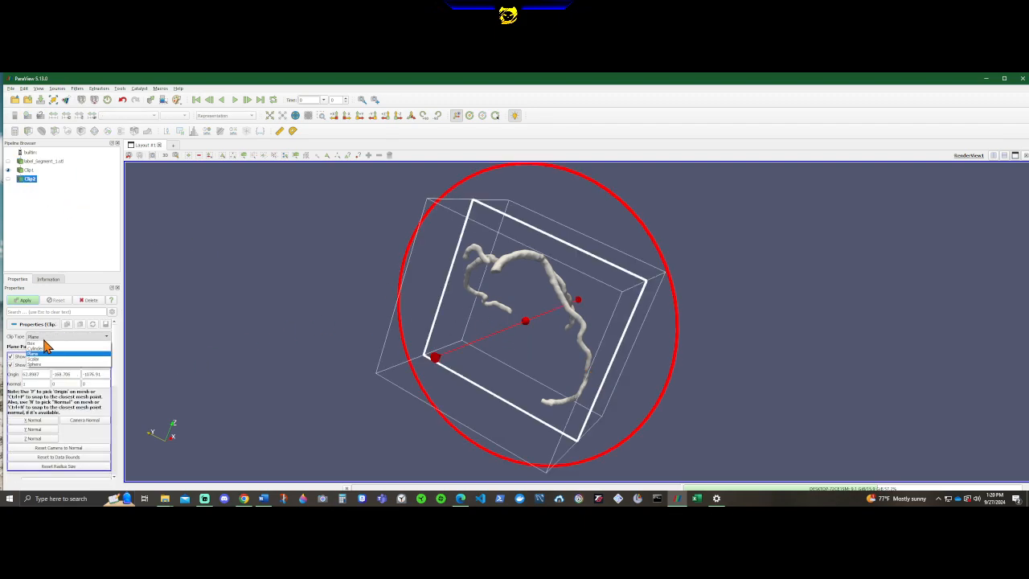
{"action": "left_click", "coordinate": [45, 347]}
{"action": "left_click", "coordinate": [18, 455]}
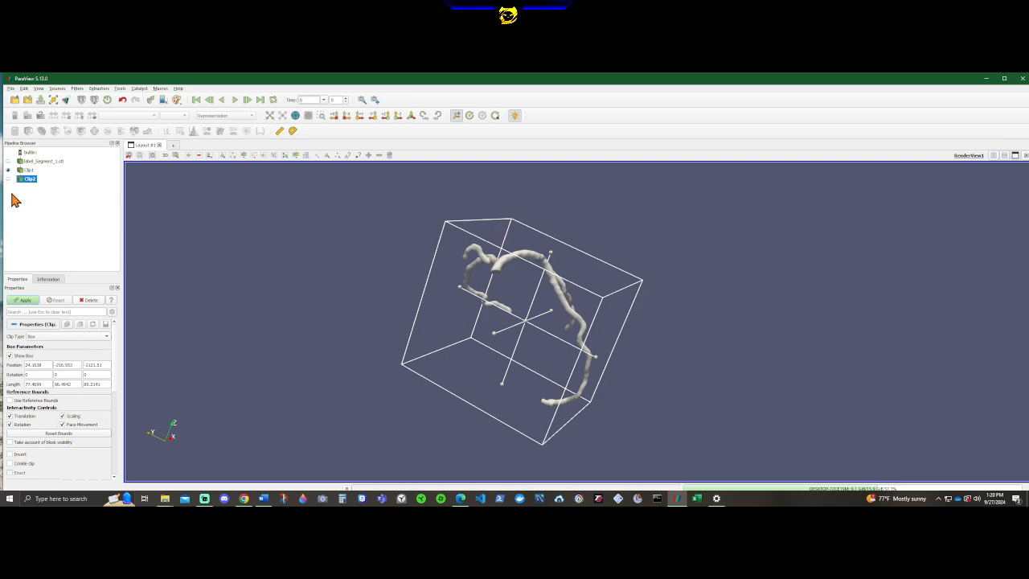
Shrink the second clip box to about 20 × 24 × 24.
{"action": "scroll", "coordinate": [554, 317], "scroll_direction": "up", "scroll_amount": 5}
{"action": "left_click_drag", "start_coordinate": [709, 354], "coordinate": [775, 324]}
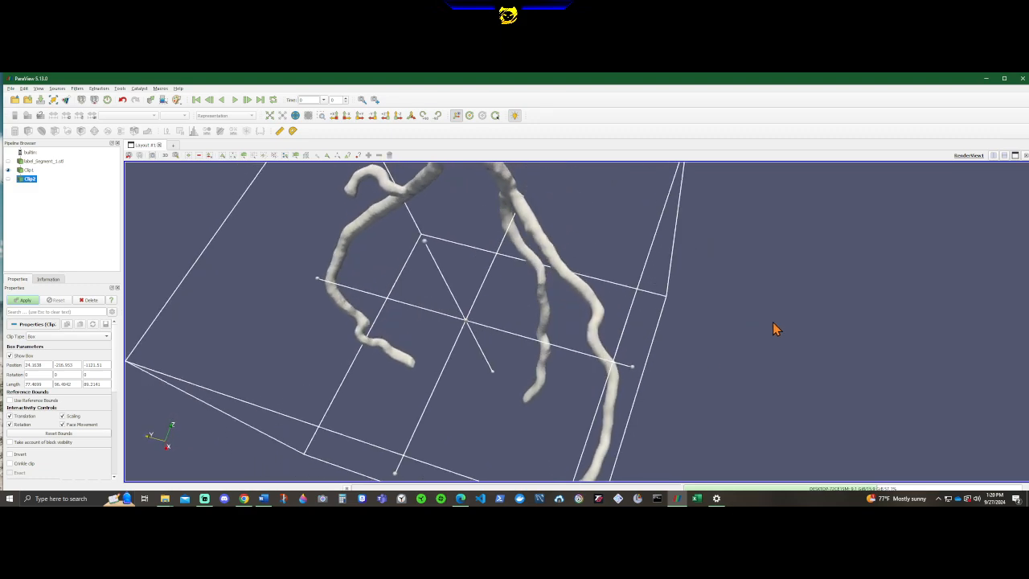
{"action": "scroll", "coordinate": [776, 339], "scroll_direction": "down", "scroll_amount": 3}
{"action": "left_click_drag", "start_coordinate": [547, 256], "coordinate": [555, 393]}
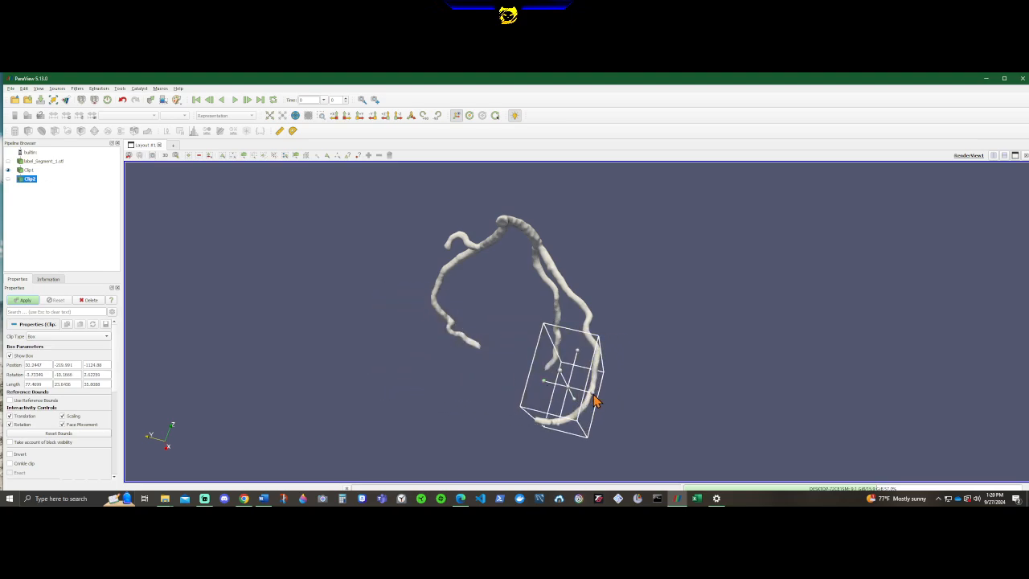
{"action": "left_click_drag", "start_coordinate": [672, 412], "coordinate": [454, 357]}
{"action": "left_click_drag", "start_coordinate": [430, 320], "coordinate": [536, 384]}
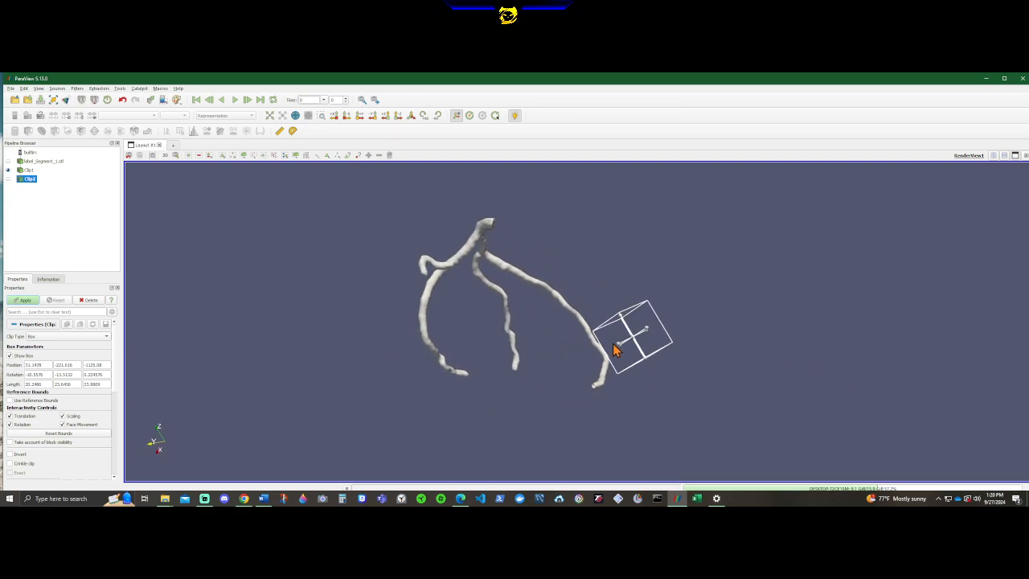
Move the second clip box over the free end of another artery branch so it encloses the tip.
{"action": "left_click_drag", "start_coordinate": [613, 349], "coordinate": [523, 376]}
{"action": "left_click_drag", "start_coordinate": [388, 405], "coordinate": [563, 387]}
{"action": "left_click_drag", "start_coordinate": [629, 390], "coordinate": [643, 346]}
{"action": "scroll", "coordinate": [576, 391], "scroll_direction": "up", "scroll_amount": 5}
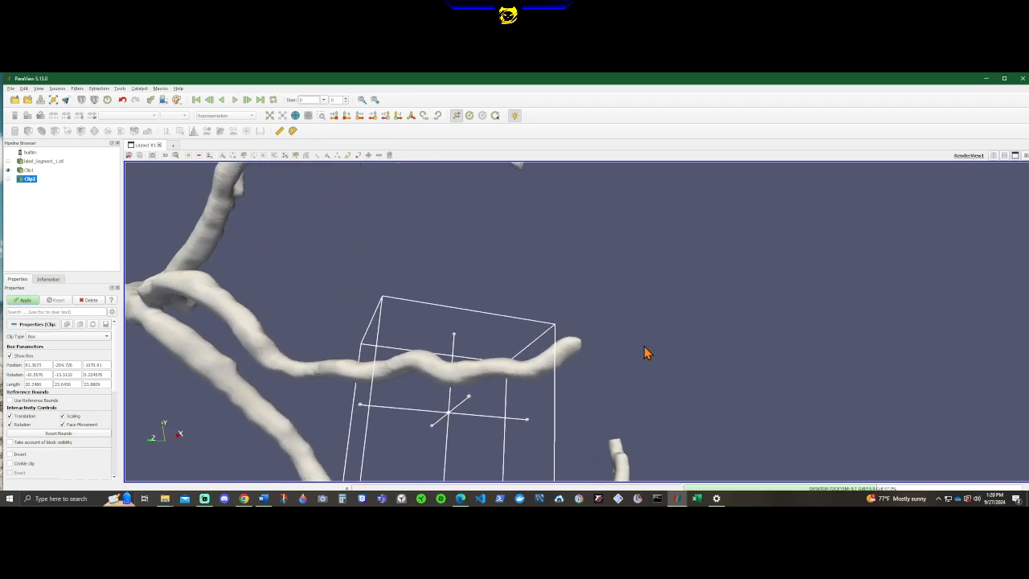
{"action": "left_click_drag", "start_coordinate": [447, 406], "coordinate": [631, 319]}
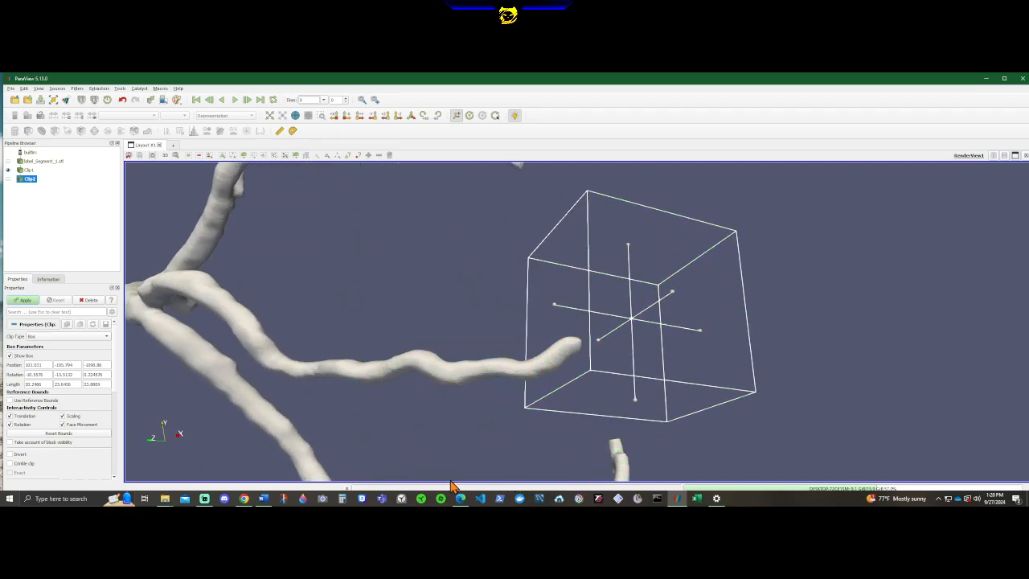
Rotate the second clip box so its end face cuts squarely across the branch near the tip.
{"action": "left_click_drag", "start_coordinate": [519, 443], "coordinate": [475, 445]}
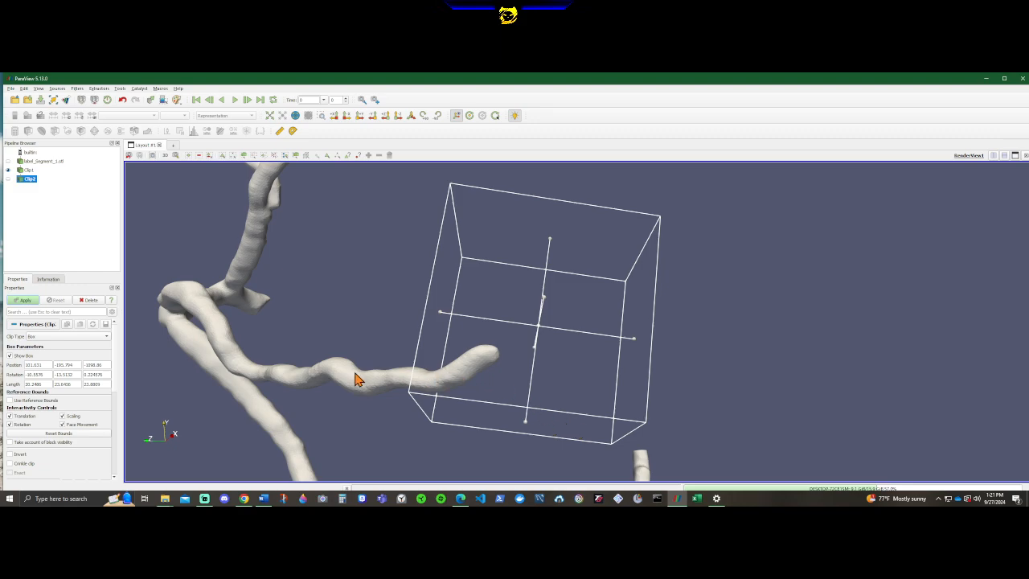
{"action": "left_click_drag", "start_coordinate": [358, 378], "coordinate": [698, 378]}
{"action": "left_click_drag", "start_coordinate": [791, 374], "coordinate": [517, 372]}
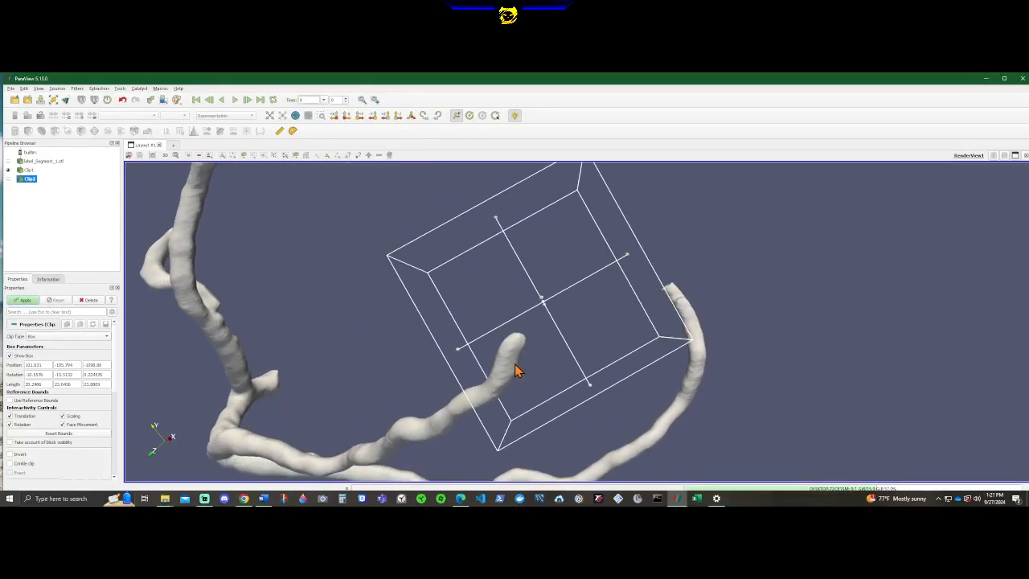
{"action": "left_click_drag", "start_coordinate": [474, 425], "coordinate": [498, 411]}
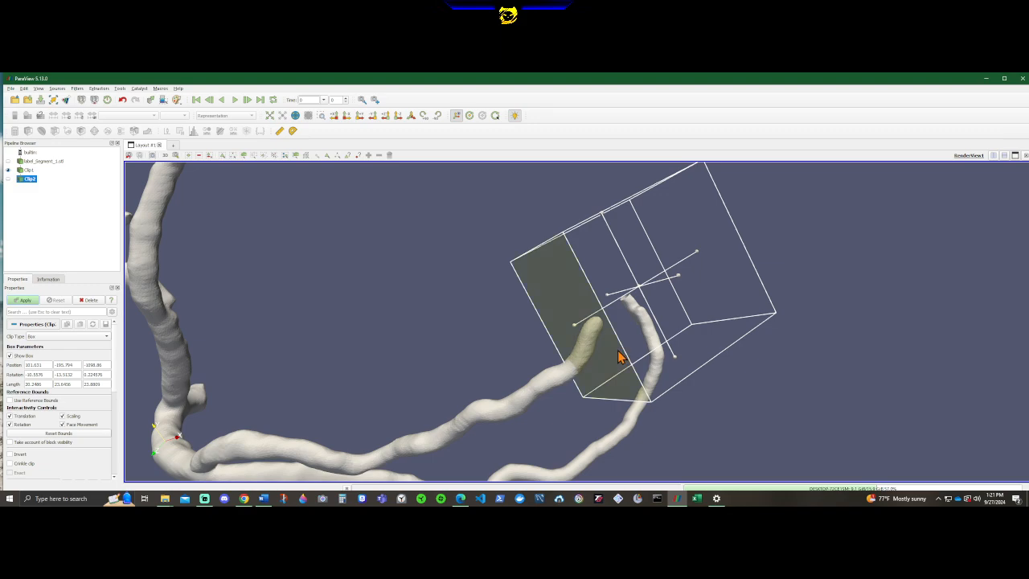
{"action": "left_click_drag", "start_coordinate": [619, 356], "coordinate": [550, 250]}
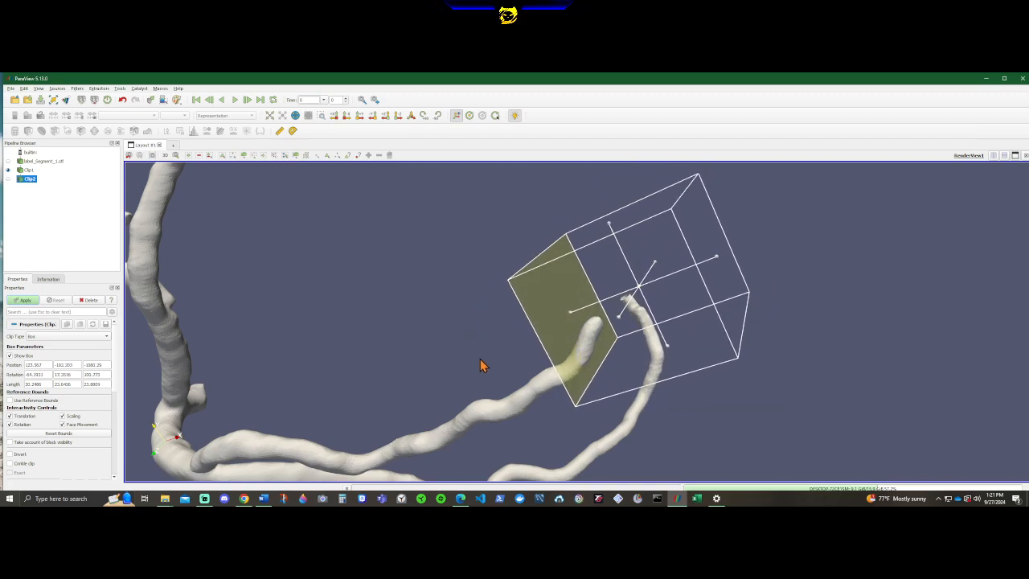
Turn the second clip box further so its faces line up differently around the branch tip.
{"action": "left_click_drag", "start_coordinate": [480, 365], "coordinate": [774, 457]}
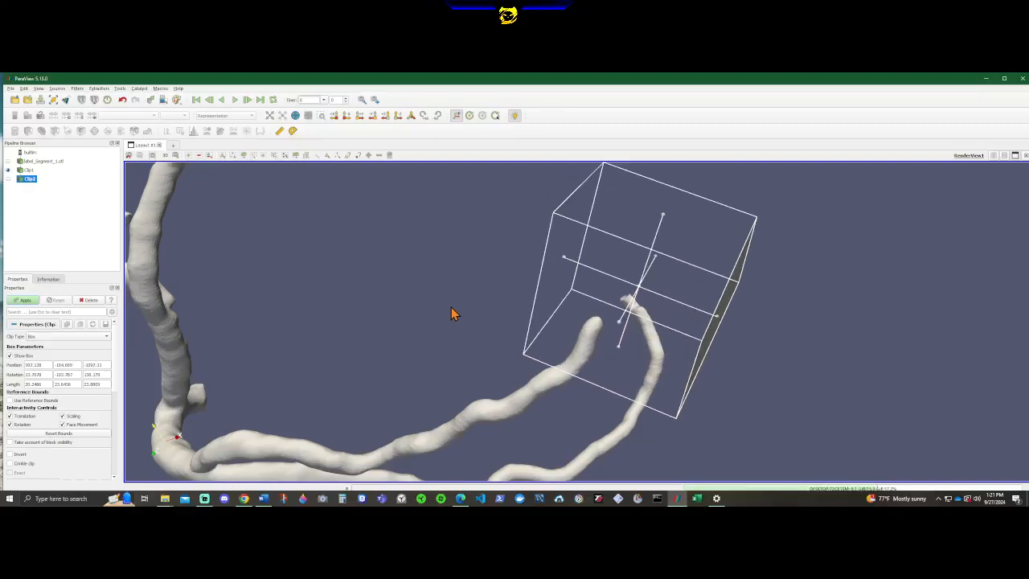
{"action": "left_click_drag", "start_coordinate": [788, 262], "coordinate": [340, 116]}
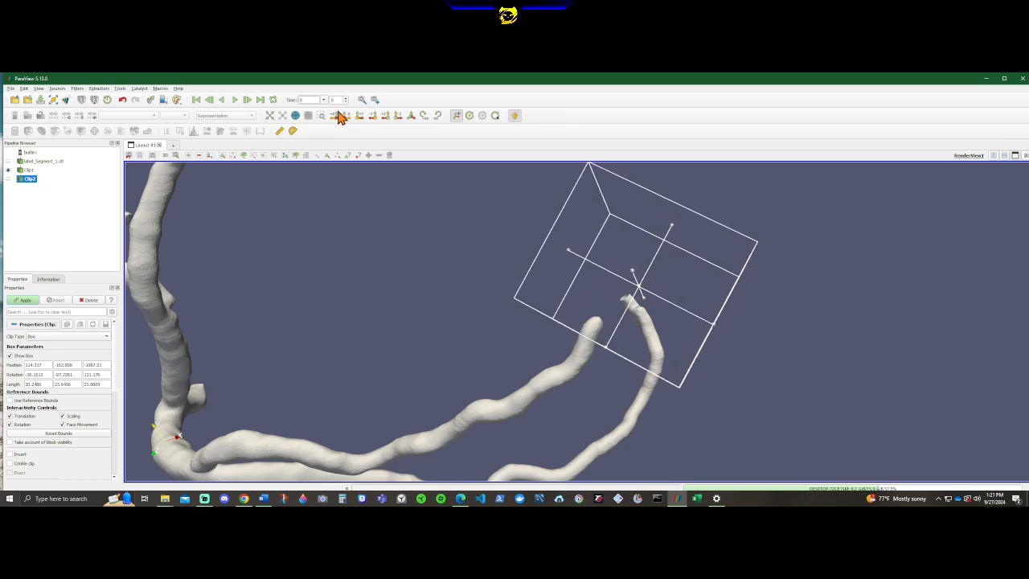
Shrink the second clip box from two opposite faces until its third length is about 5.9.
{"action": "left_click_drag", "start_coordinate": [468, 400], "coordinate": [787, 450]}
{"action": "left_click_drag", "start_coordinate": [573, 361], "coordinate": [551, 443]}
{"action": "left_click_drag", "start_coordinate": [476, 382], "coordinate": [546, 463]}
{"action": "scroll", "coordinate": [352, 430], "scroll_direction": "up", "scroll_amount": 5}
{"action": "middle_click_drag", "start_coordinate": [352, 430], "coordinate": [706, 266]}
{"action": "left_click_drag", "start_coordinate": [584, 320], "coordinate": [584, 368]}
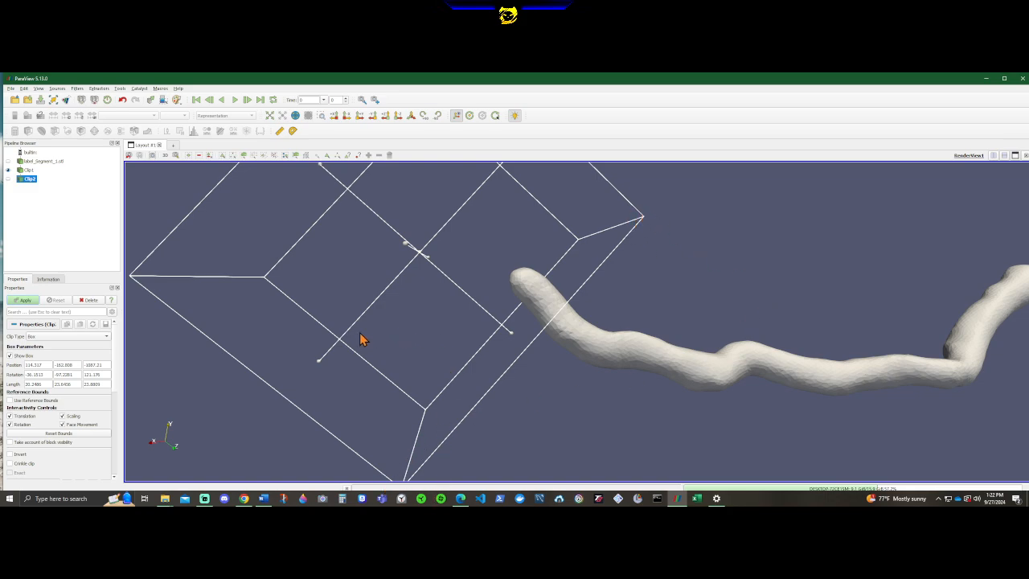
{"action": "left_click_drag", "start_coordinate": [319, 361], "coordinate": [425, 275]}
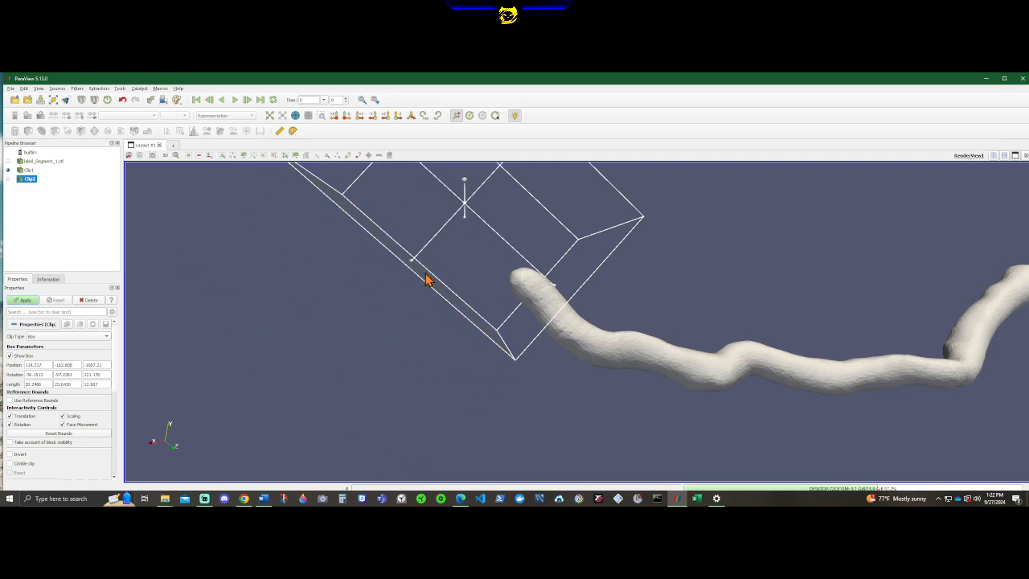
{"action": "scroll", "coordinate": [723, 296], "scroll_direction": "down", "scroll_amount": 1}
{"action": "left_click_drag", "start_coordinate": [661, 301], "coordinate": [663, 272]}
{"action": "scroll", "coordinate": [665, 291], "scroll_direction": "up", "scroll_amount": 2}
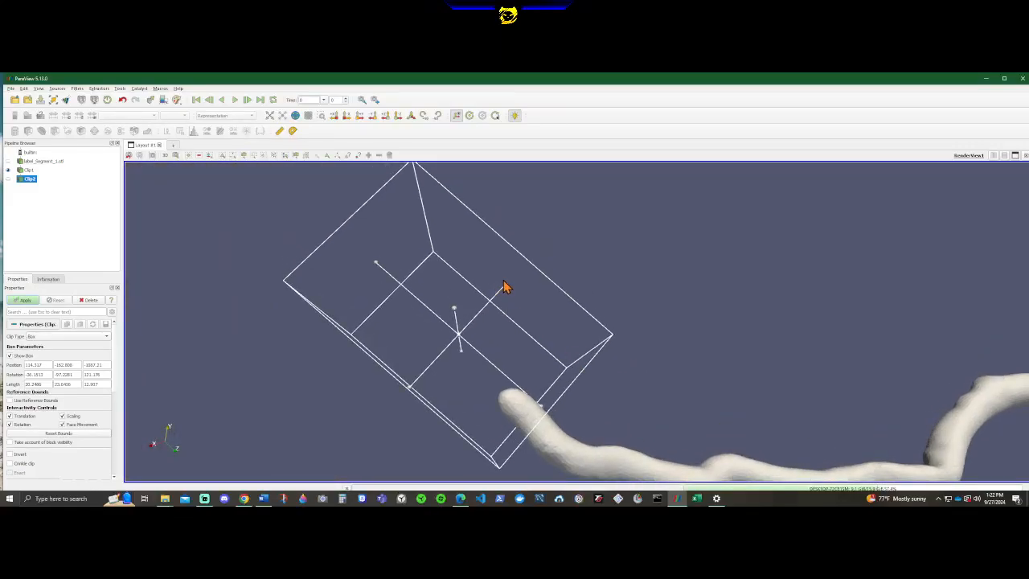
{"action": "left_click_drag", "start_coordinate": [504, 286], "coordinate": [443, 335]}
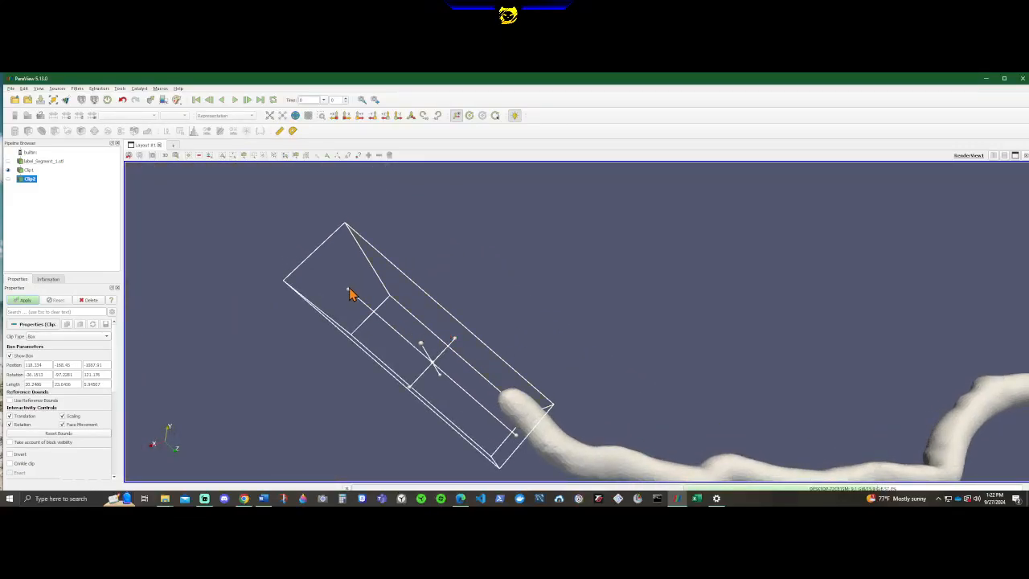
Reduce the second clip box's first length to about 7.
{"action": "left_click_drag", "start_coordinate": [352, 294], "coordinate": [440, 405]}
{"action": "middle_click_drag", "start_coordinate": [573, 412], "coordinate": [553, 261]}
{"action": "scroll", "coordinate": [534, 307], "scroll_direction": "up", "scroll_amount": 2}
{"action": "scroll", "coordinate": [526, 319], "scroll_direction": "up", "scroll_amount": 2}
{"action": "left_click_drag", "start_coordinate": [513, 299], "coordinate": [584, 374]}
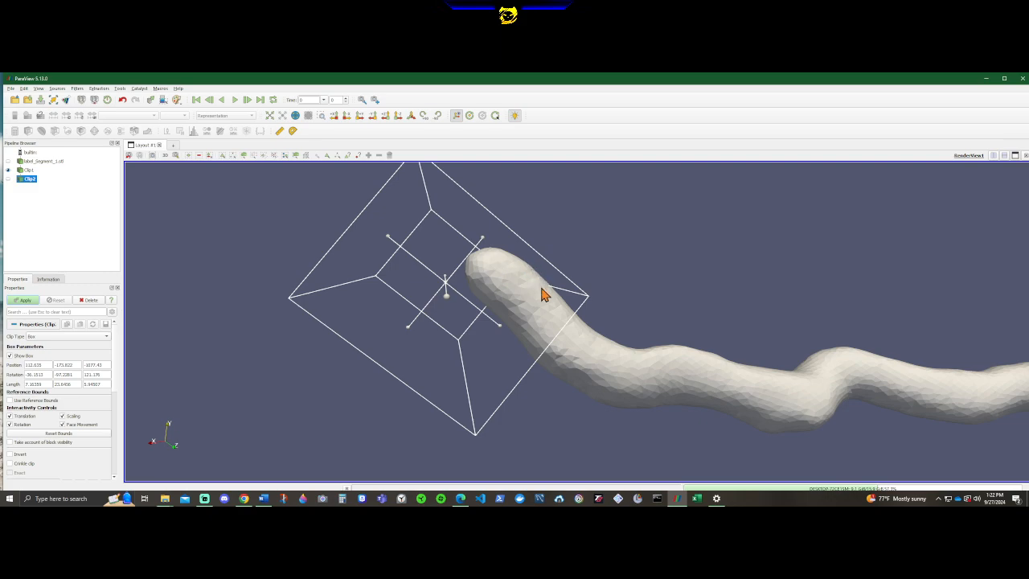
Move the second clip box back toward the branch tip and reduce its second length to about 5.5.
{"action": "left_click_drag", "start_coordinate": [441, 310], "coordinate": [409, 222]}
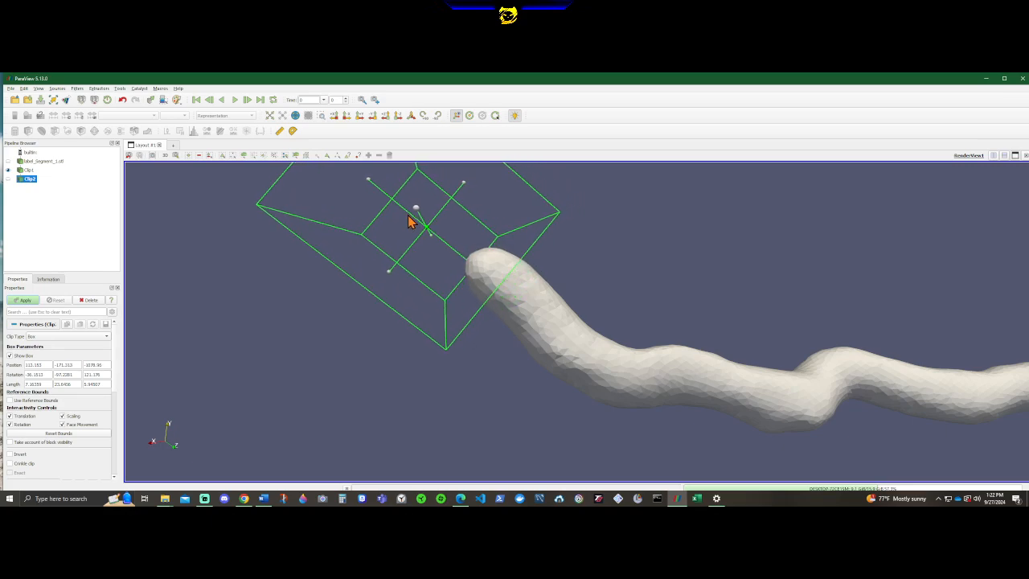
{"action": "left_click_drag", "start_coordinate": [540, 287], "coordinate": [595, 356]}
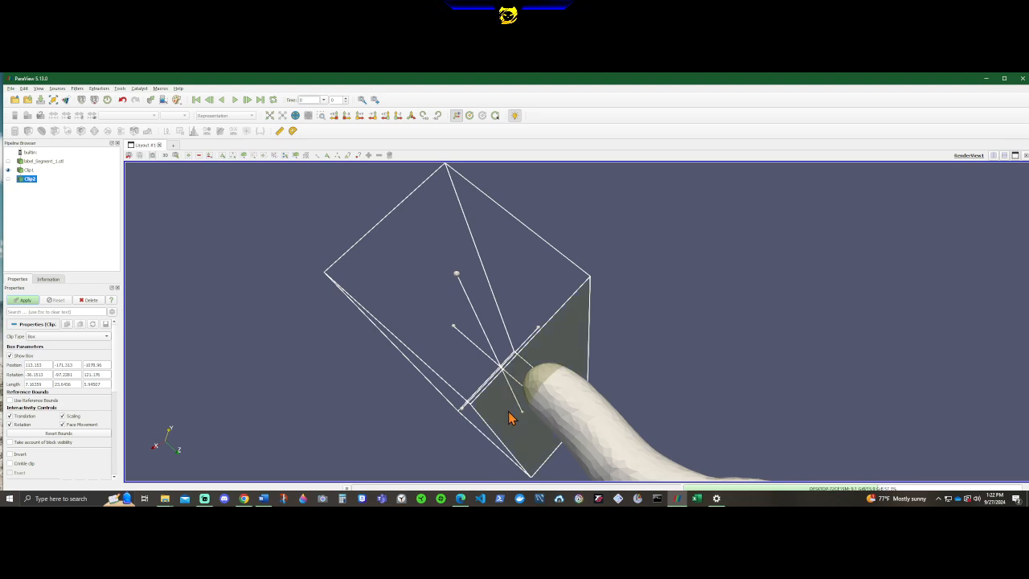
{"action": "left_click_drag", "start_coordinate": [509, 418], "coordinate": [505, 360]}
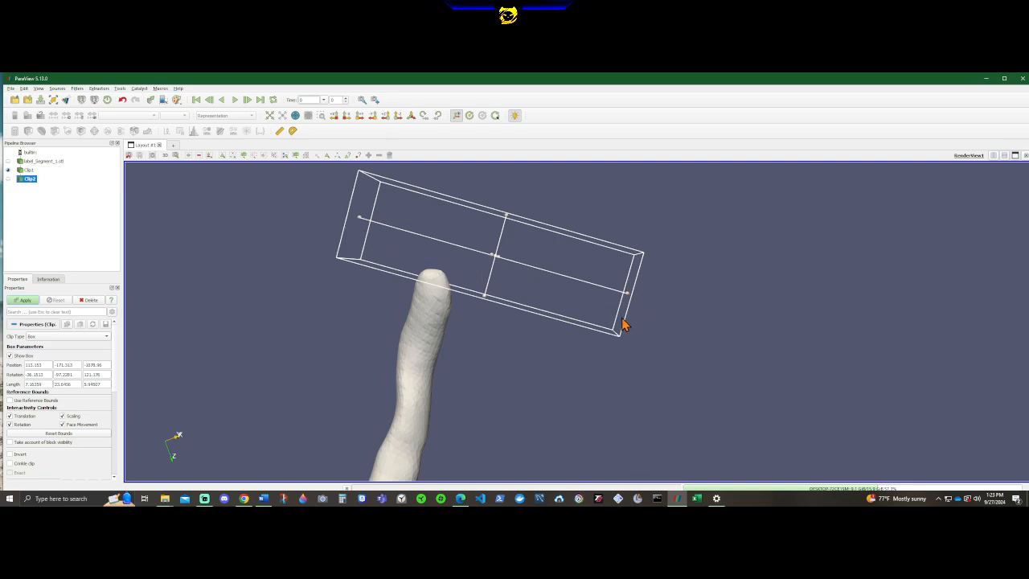
{"action": "left_click_drag", "start_coordinate": [629, 299], "coordinate": [480, 268]}
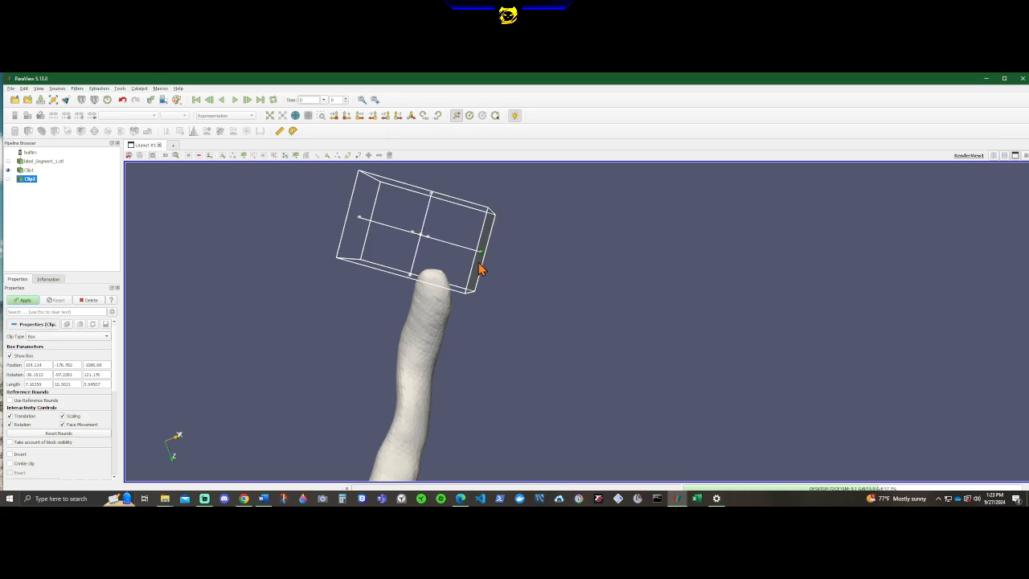
{"action": "left_click_drag", "start_coordinate": [362, 223], "coordinate": [416, 246]}
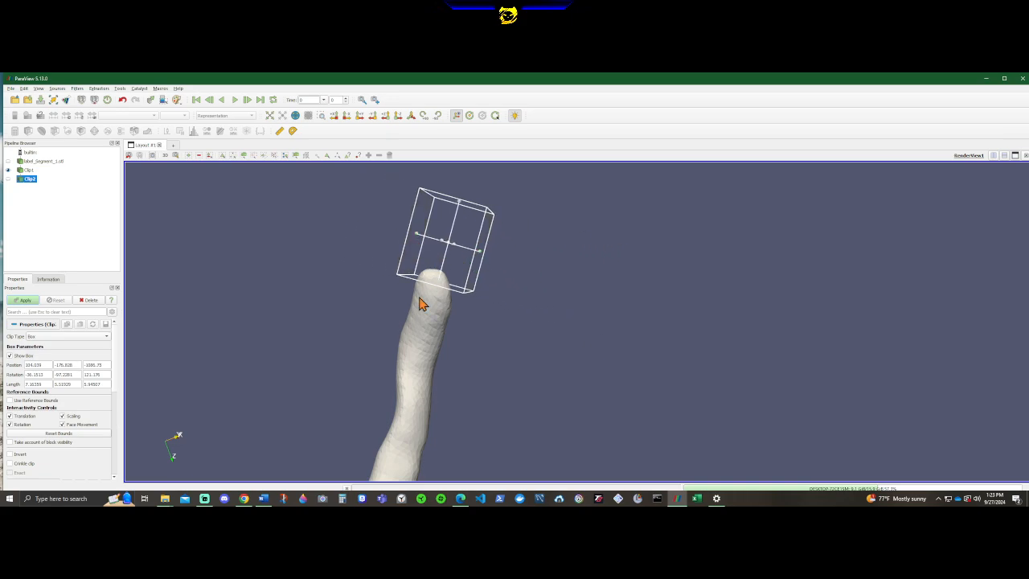
Rotate the compact second clip box so one face cuts across the rounded tip of the branch.
{"action": "left_click_drag", "start_coordinate": [382, 307], "coordinate": [550, 346]}
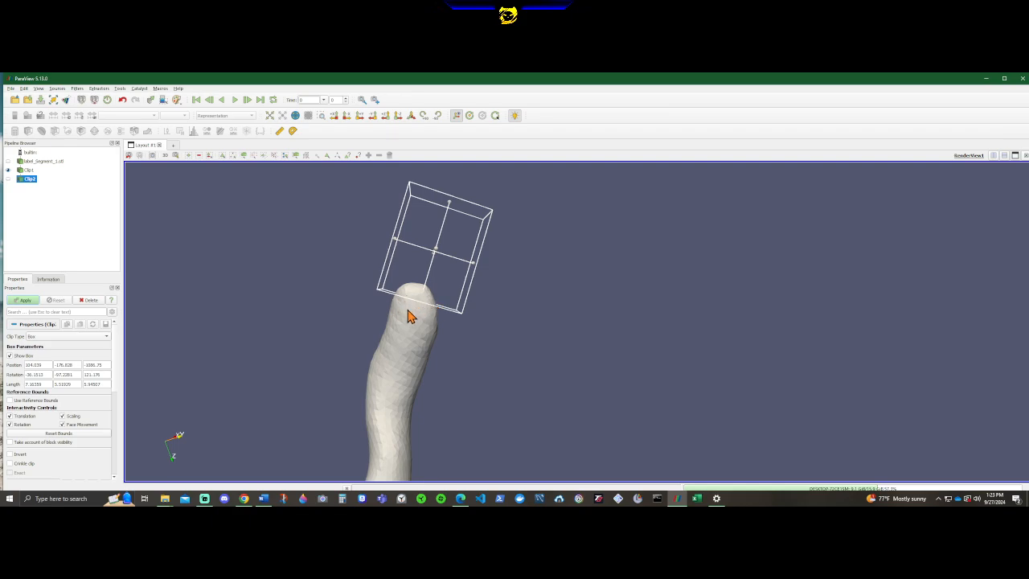
{"action": "left_click_drag", "start_coordinate": [358, 327], "coordinate": [685, 442]}
{"action": "scroll", "coordinate": [347, 343], "scroll_direction": "down", "scroll_amount": 5}
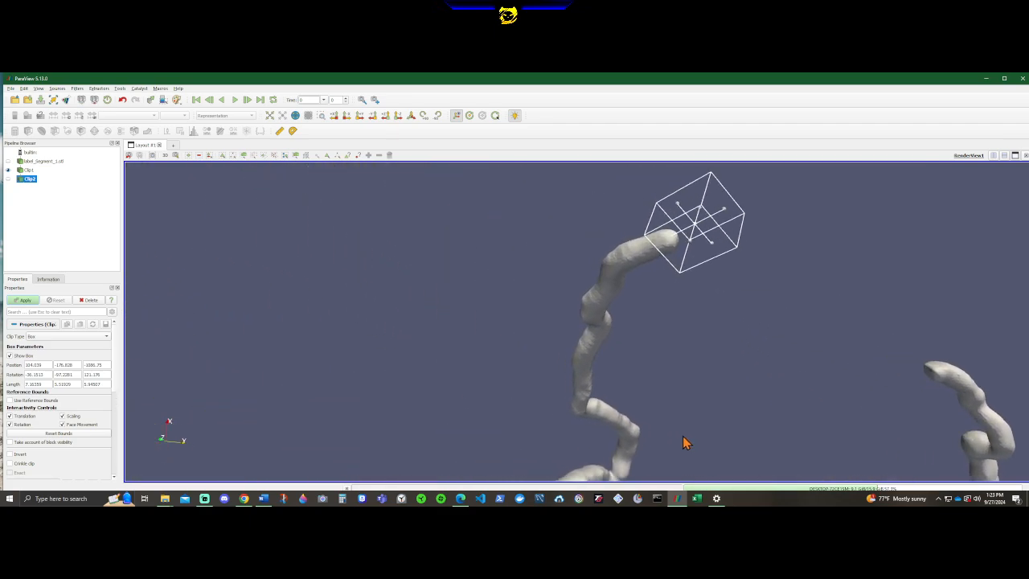
{"action": "left_click_drag", "start_coordinate": [744, 366], "coordinate": [628, 298]}
{"action": "left_click_drag", "start_coordinate": [401, 430], "coordinate": [593, 341]}
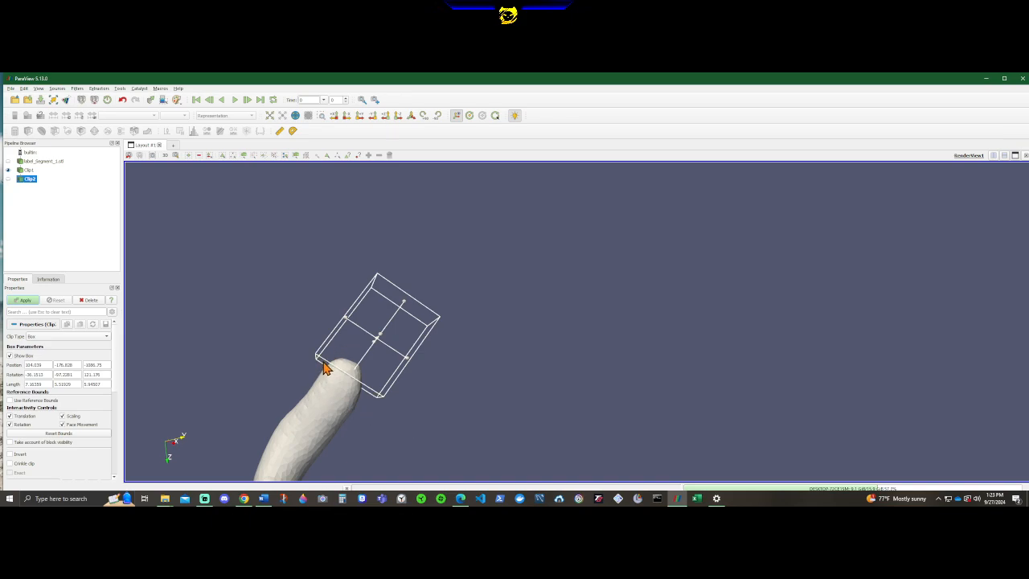
{"action": "left_click_drag", "start_coordinate": [324, 367], "coordinate": [615, 263]}
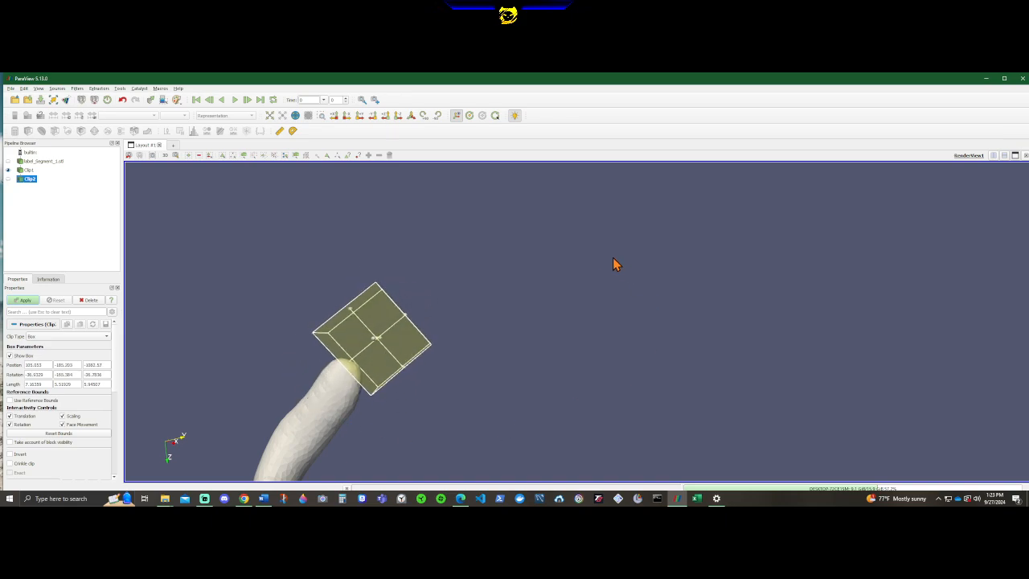
{"action": "left_click_drag", "start_coordinate": [289, 373], "coordinate": [2, 296]}
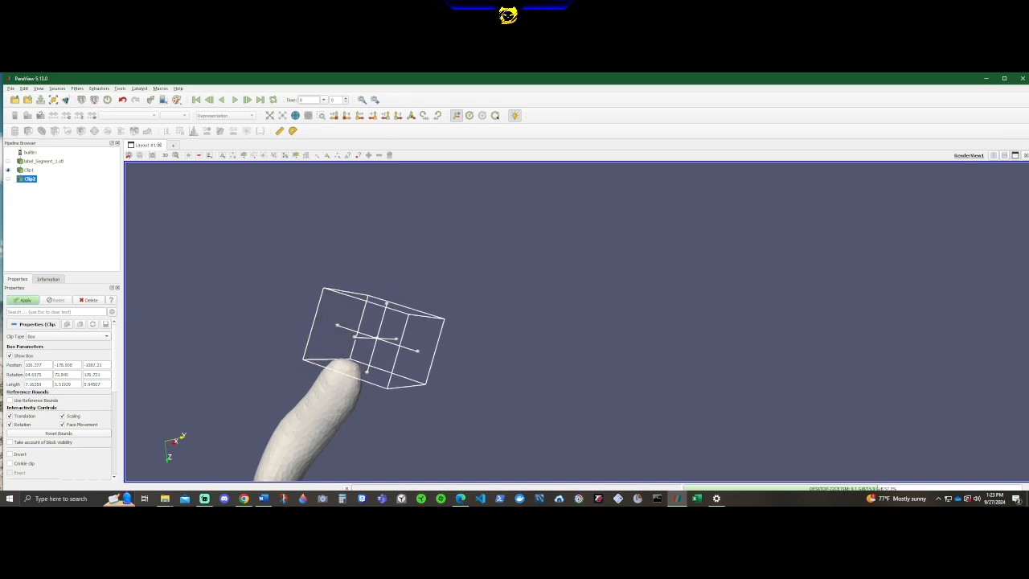
Examine from several angles and distances how the second clip box sits over the branch tip.
{"action": "middle_click_drag", "start_coordinate": [349, 427], "coordinate": [660, 275]}
{"action": "scroll", "coordinate": [378, 407], "scroll_direction": "up", "scroll_amount": 3}
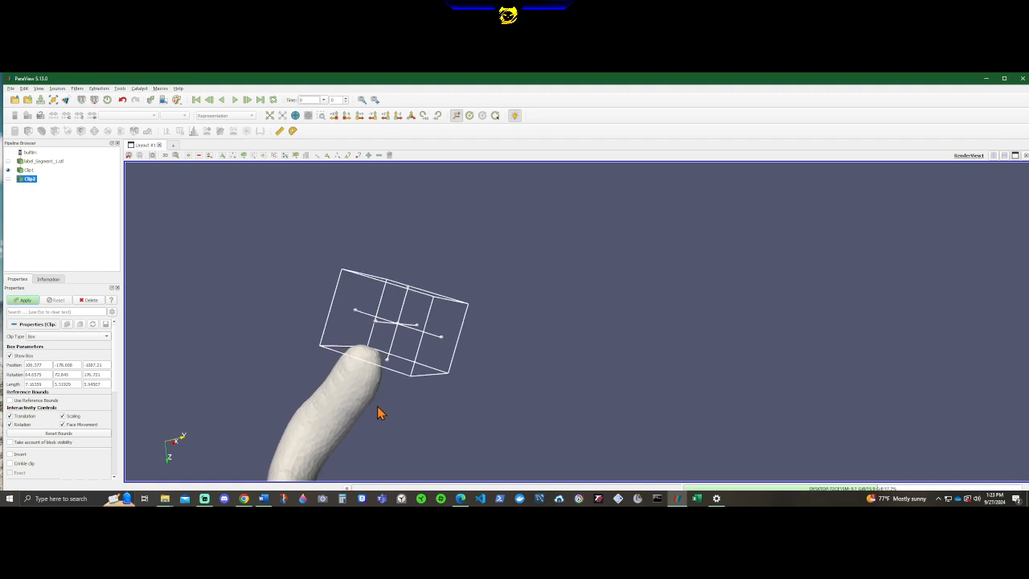
{"action": "left_click_drag", "start_coordinate": [343, 408], "coordinate": [378, 436]}
{"action": "scroll", "coordinate": [378, 437], "scroll_direction": "down", "scroll_amount": 7}
{"action": "scroll", "coordinate": [418, 438], "scroll_direction": "up", "scroll_amount": 3}
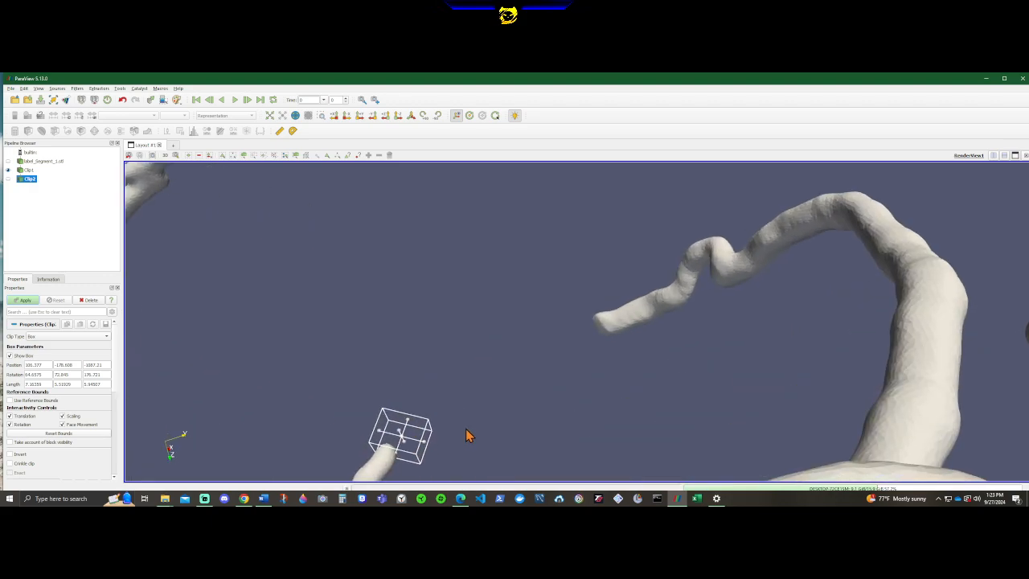
{"action": "middle_click_drag", "start_coordinate": [468, 434], "coordinate": [534, 410]}
{"action": "scroll", "coordinate": [520, 428], "scroll_direction": "up", "scroll_amount": 1}
{"action": "left_click_drag", "start_coordinate": [520, 428], "coordinate": [472, 313]}
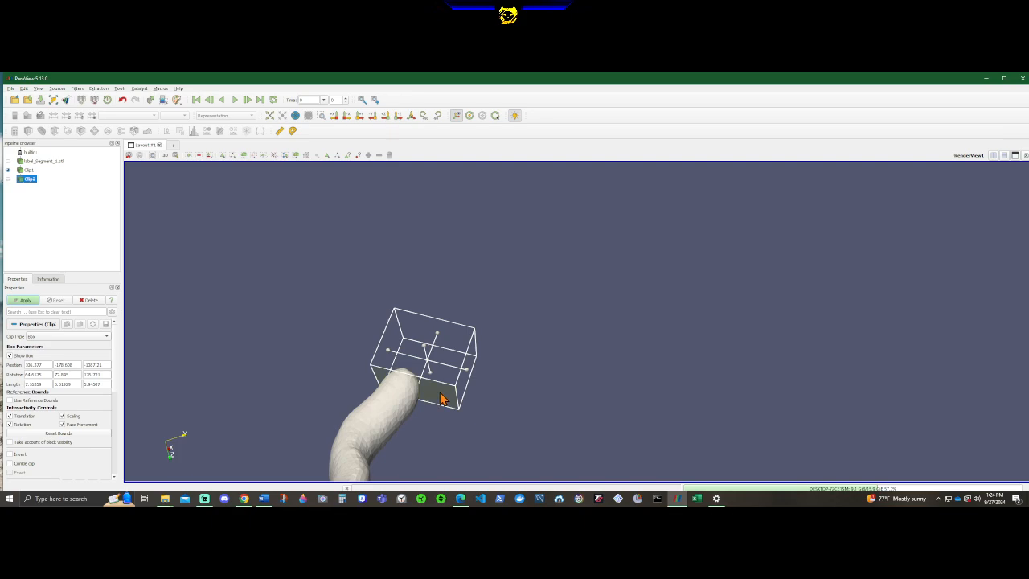
{"action": "scroll", "coordinate": [417, 408], "scroll_direction": "down", "scroll_amount": 4}
{"action": "mouse_move", "coordinate": [544, 349]}
{"action": "left_mouse_down"}
{"action": "mouse_move", "coordinate": [528, 410]}
{"action": "mouse_move", "coordinate": [539, 364]}
{"action": "left_mouse_up"}
{"action": "scroll", "coordinate": [539, 362], "scroll_direction": "down", "scroll_amount": 9}
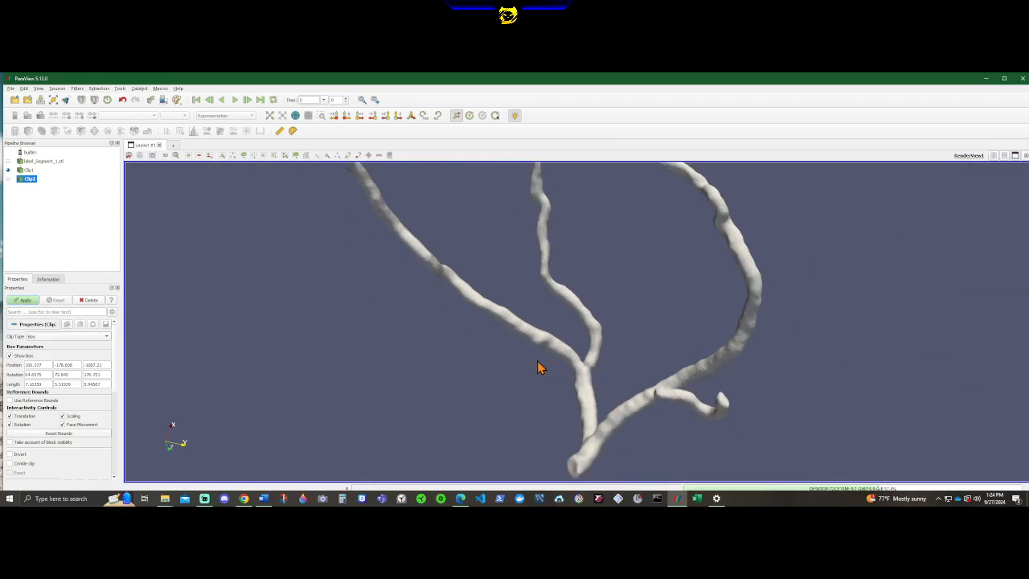
{"action": "middle_click_drag", "start_coordinate": [563, 257], "coordinate": [459, 395]}
{"action": "scroll", "coordinate": [469, 408], "scroll_direction": "up", "scroll_amount": 6}
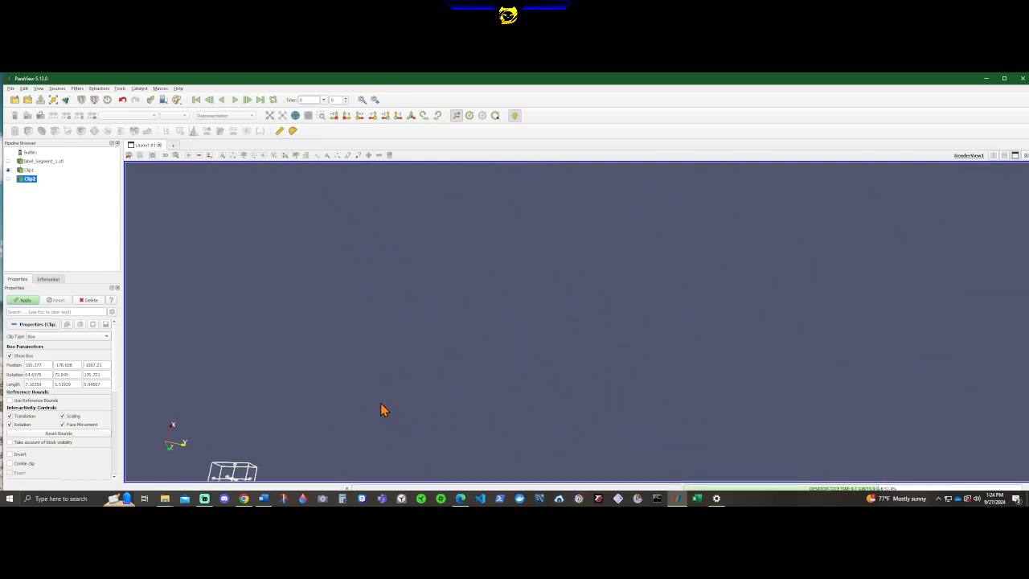
{"action": "middle_click_drag", "start_coordinate": [380, 404], "coordinate": [555, 204]}
{"action": "scroll", "coordinate": [406, 338], "scroll_direction": "up", "scroll_amount": 4}
{"action": "middle_click_drag", "start_coordinate": [395, 326], "coordinate": [610, 271]}
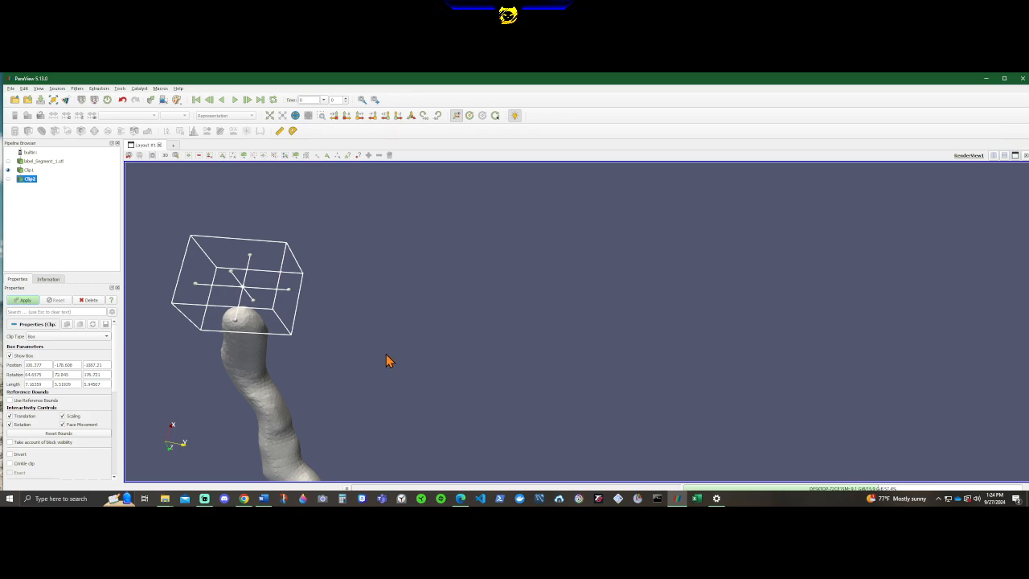
Apply the second clip to cut off the branch tip and inspect the open end.
{"action": "middle_click_drag", "start_coordinate": [390, 347], "coordinate": [515, 293]}
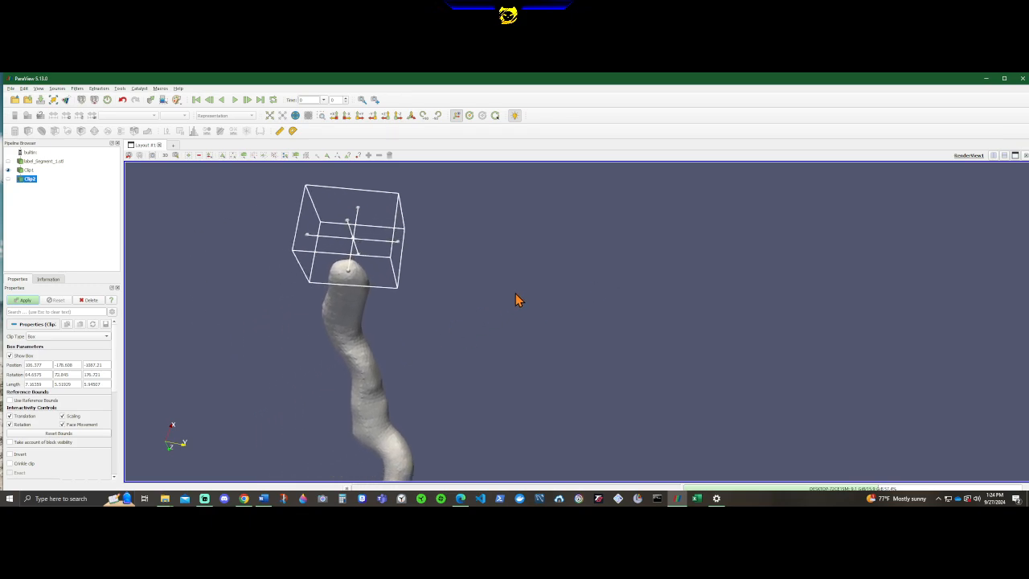
{"action": "left_click", "coordinate": [28, 299]}
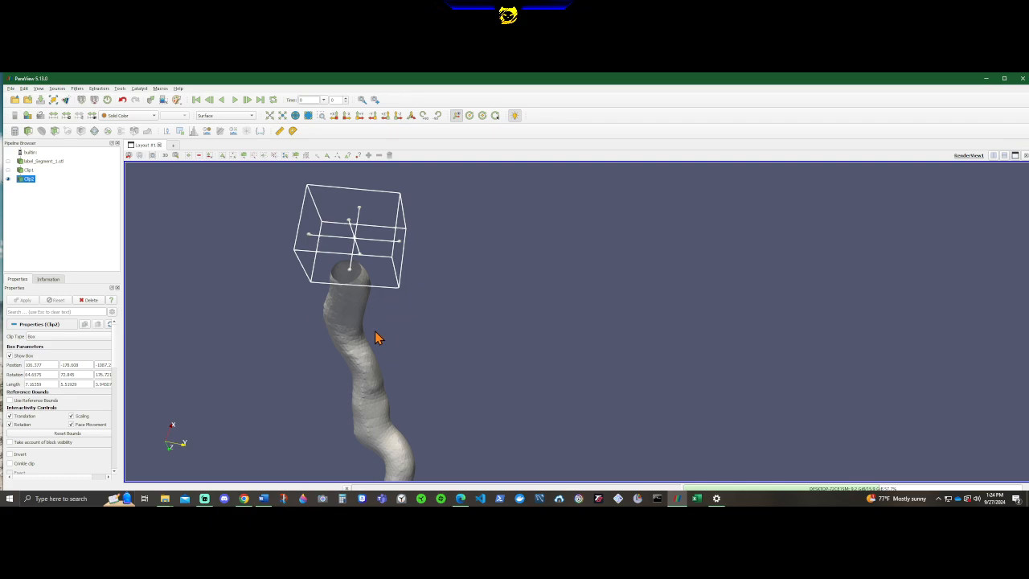
{"action": "left_click_drag", "start_coordinate": [413, 373], "coordinate": [321, 423]}
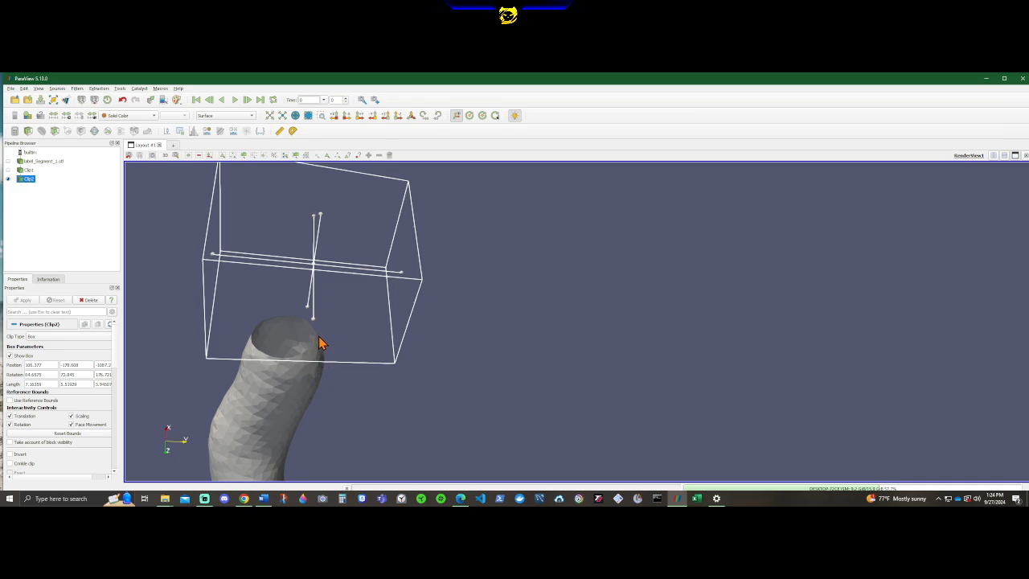
{"action": "left_click_drag", "start_coordinate": [325, 394], "coordinate": [425, 388]}
Shift the second clip box slightly relative to the cut branch end.
{"action": "middle_click_drag", "start_coordinate": [560, 442], "coordinate": [279, 80]}
{"action": "right_click_drag", "start_coordinate": [318, 276], "coordinate": [298, 330]}
{"action": "middle_click_drag", "start_coordinate": [213, 268], "coordinate": [405, 304]}
{"action": "left_click_drag", "start_coordinate": [327, 230], "coordinate": [319, 238]}
{"action": "left_click_drag", "start_coordinate": [309, 306], "coordinate": [316, 316]}
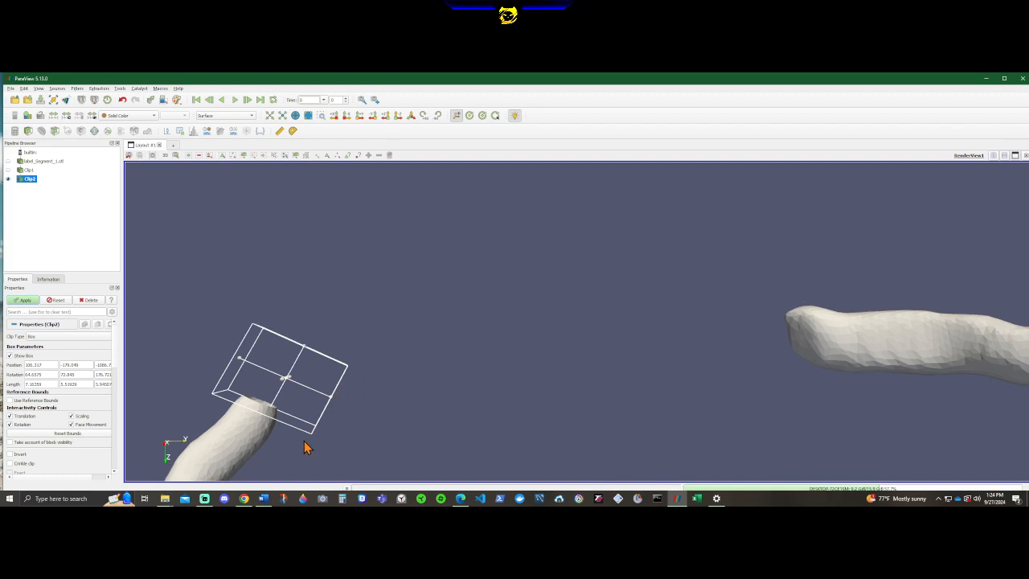
Check the shifted box around the branch end and reapply the second clip.
{"action": "left_click_drag", "start_coordinate": [303, 442], "coordinate": [324, 427]}
{"action": "scroll", "coordinate": [323, 427], "scroll_direction": "down", "scroll_amount": 8}
{"action": "scroll", "coordinate": [485, 417], "scroll_direction": "up", "scroll_amount": 4}
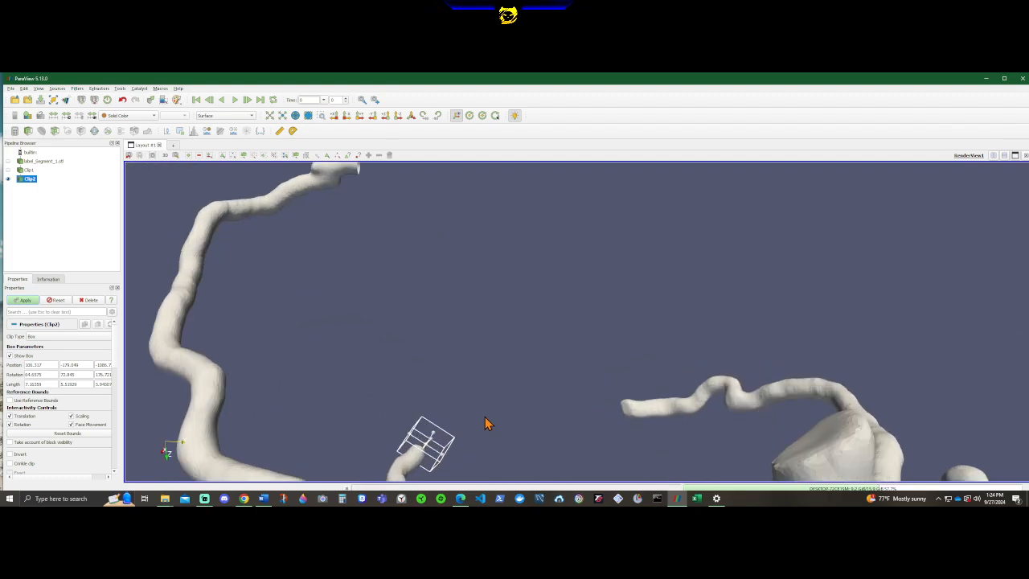
{"action": "middle_click_drag", "start_coordinate": [496, 440], "coordinate": [502, 258]}
{"action": "scroll", "coordinate": [442, 322], "scroll_direction": "up", "scroll_amount": 7}
{"action": "middle_click_drag", "start_coordinate": [278, 341], "coordinate": [405, 334]}
{"action": "left_click_drag", "start_coordinate": [333, 289], "coordinate": [333, 288]}
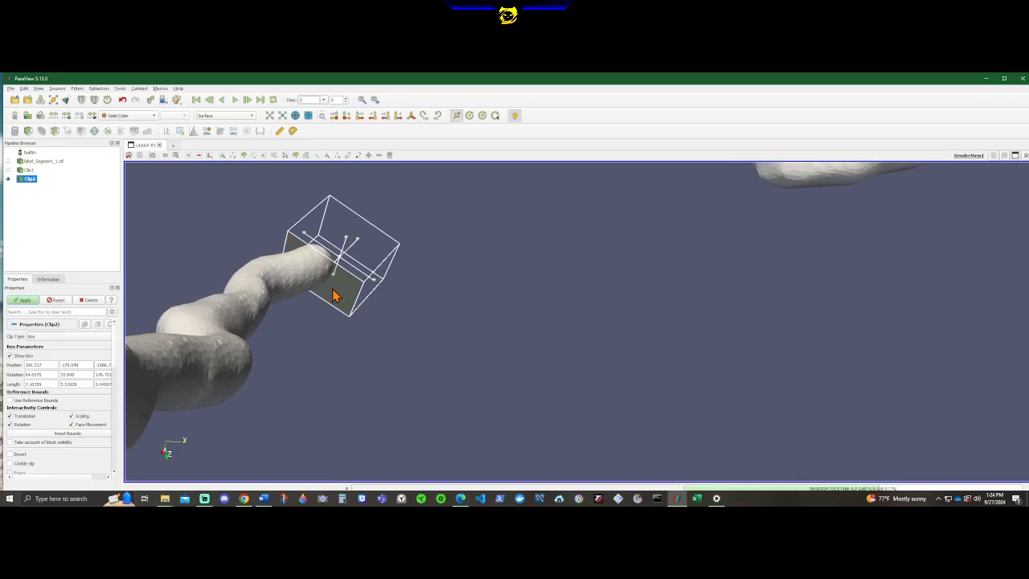
{"action": "left_click", "coordinate": [26, 302]}
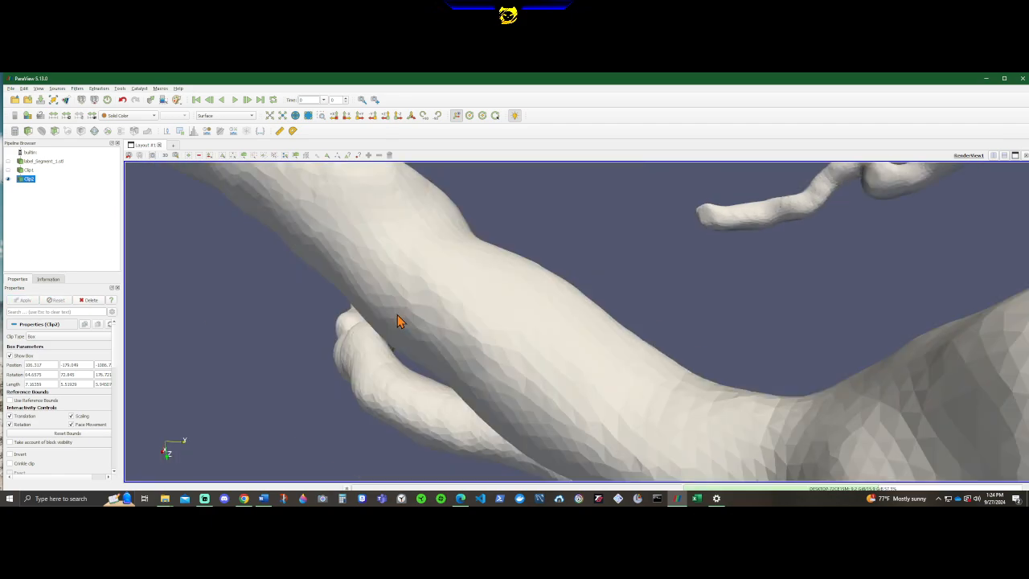
Rotate the second clip box so its lower face runs more squarely across the cut branch end.
{"action": "scroll", "coordinate": [399, 315], "scroll_direction": "down", "scroll_amount": 3}
{"action": "left_click_drag", "start_coordinate": [444, 286], "coordinate": [418, 337]}
{"action": "left_click_drag", "start_coordinate": [494, 302], "coordinate": [528, 343]}
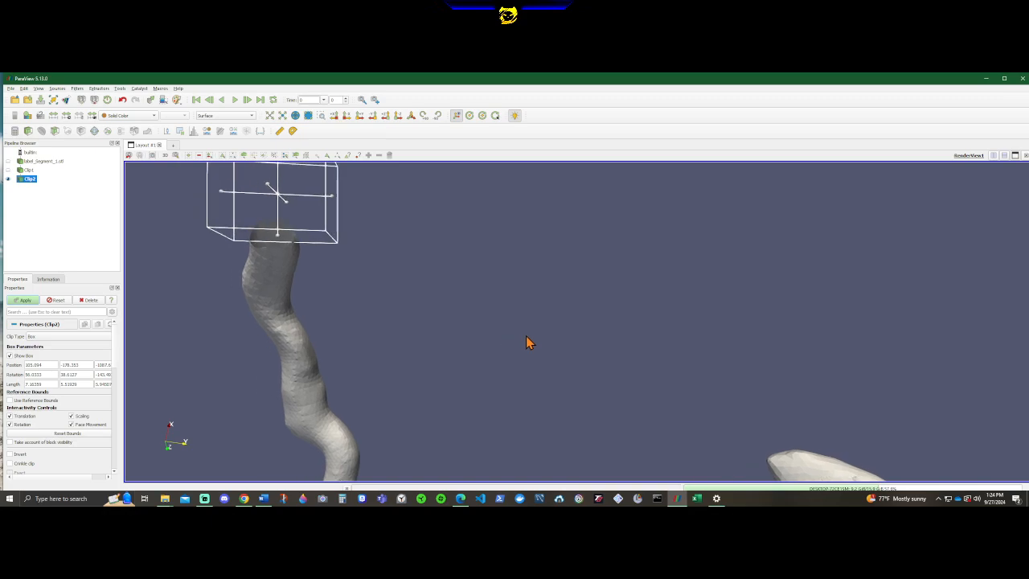
{"action": "middle_click_drag", "start_coordinate": [393, 306], "coordinate": [505, 308]}
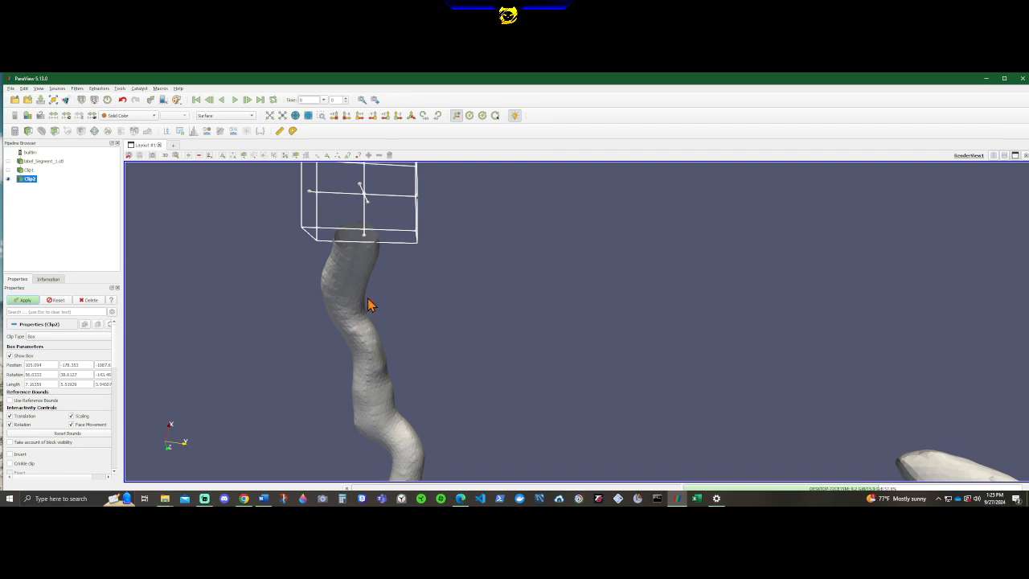
Add a third Clip filter to the second clip's output and set its clip type to Box.
{"action": "scroll", "coordinate": [368, 303], "scroll_direction": "down", "scroll_amount": 2}
{"action": "left_click_drag", "start_coordinate": [548, 402], "coordinate": [573, 383]}
{"action": "left_click_drag", "start_coordinate": [702, 407], "coordinate": [576, 309]}
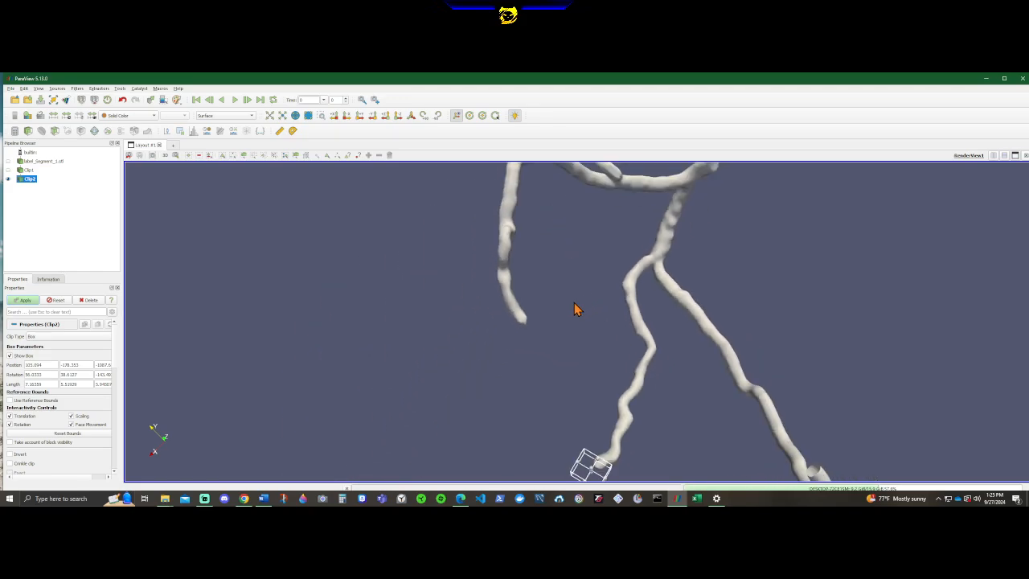
{"action": "left_click_drag", "start_coordinate": [680, 336], "coordinate": [656, 354]}
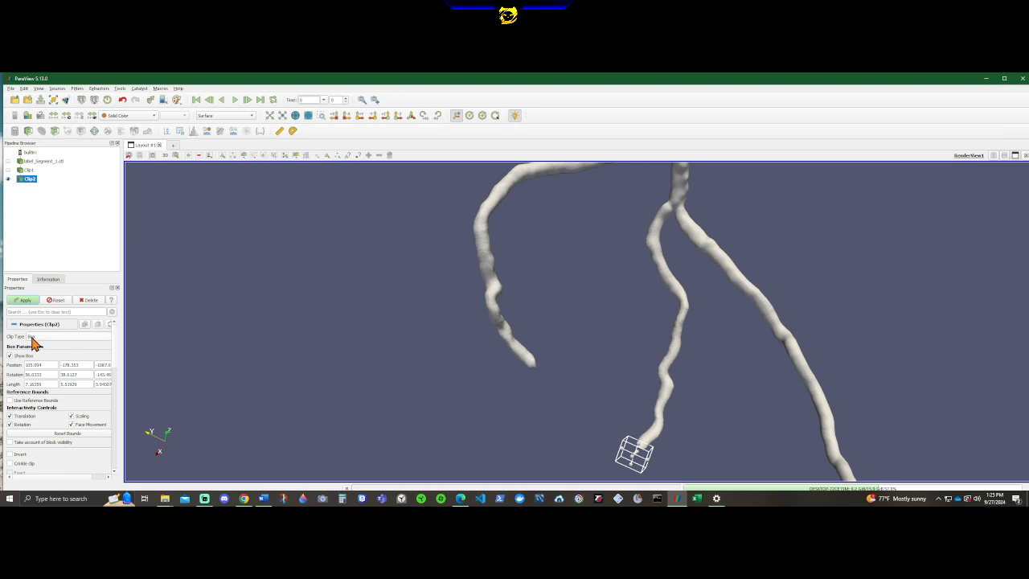
{"action": "left_click", "coordinate": [30, 133]}
{"action": "left_click", "coordinate": [53, 337]}
{"action": "left_click", "coordinate": [46, 345]}
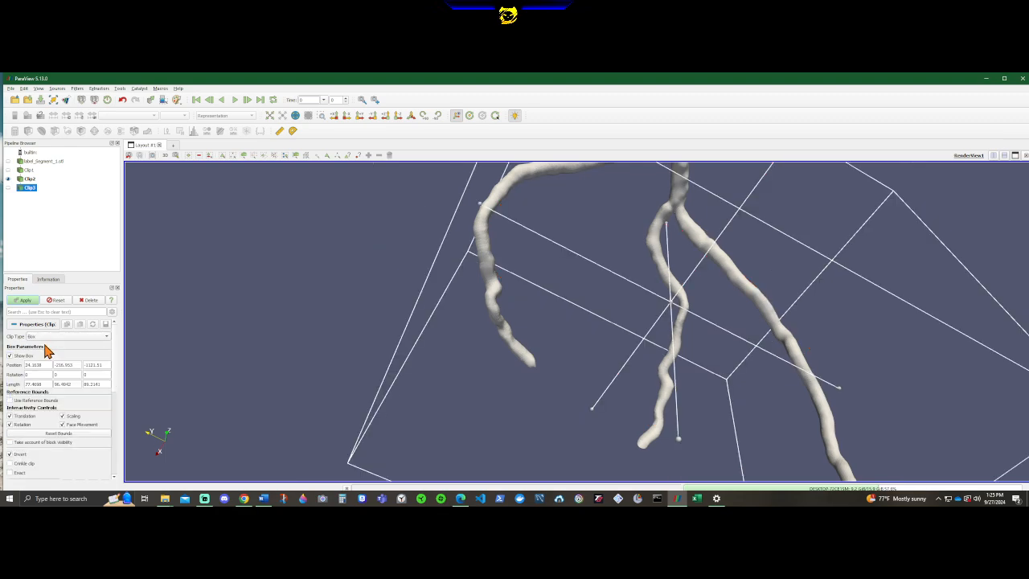
Turn off Invert for the third clip and shrink its box to about 32 × 17 × 29.
{"action": "left_click", "coordinate": [16, 454]}
{"action": "scroll", "coordinate": [595, 308], "scroll_direction": "down", "scroll_amount": 5}
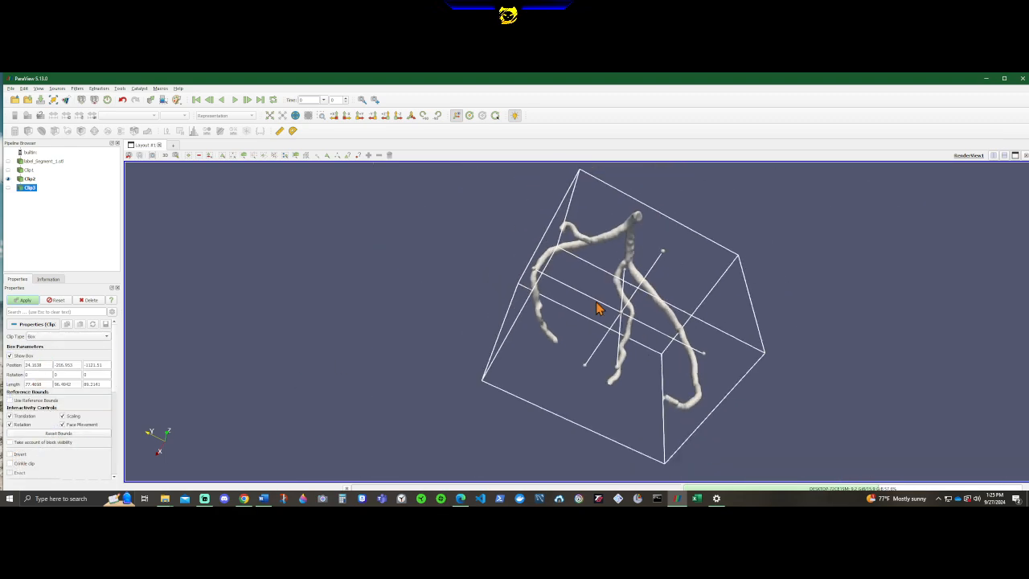
{"action": "left_click_drag", "start_coordinate": [662, 251], "coordinate": [661, 266]}
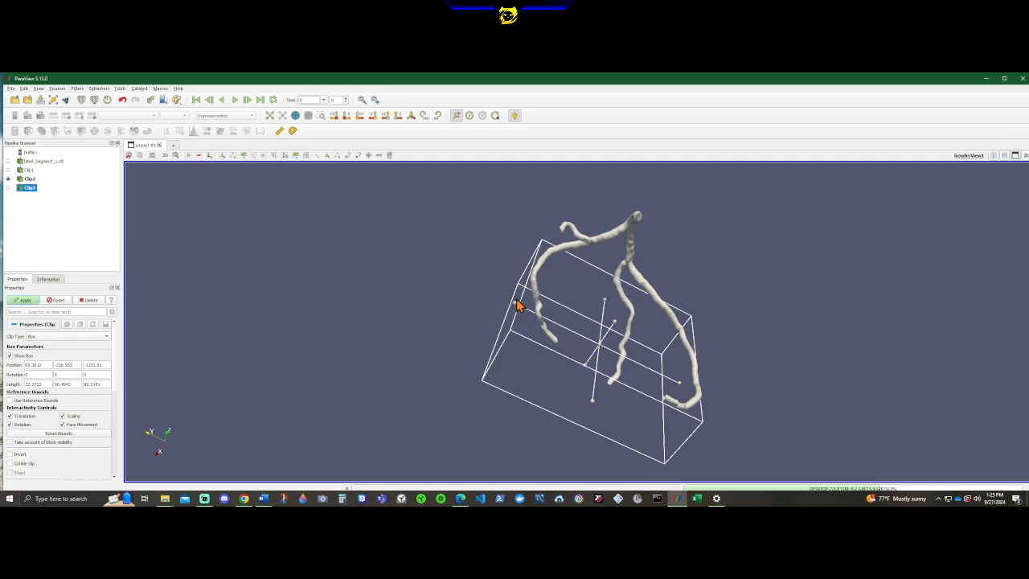
{"action": "left_click_drag", "start_coordinate": [517, 306], "coordinate": [674, 380]}
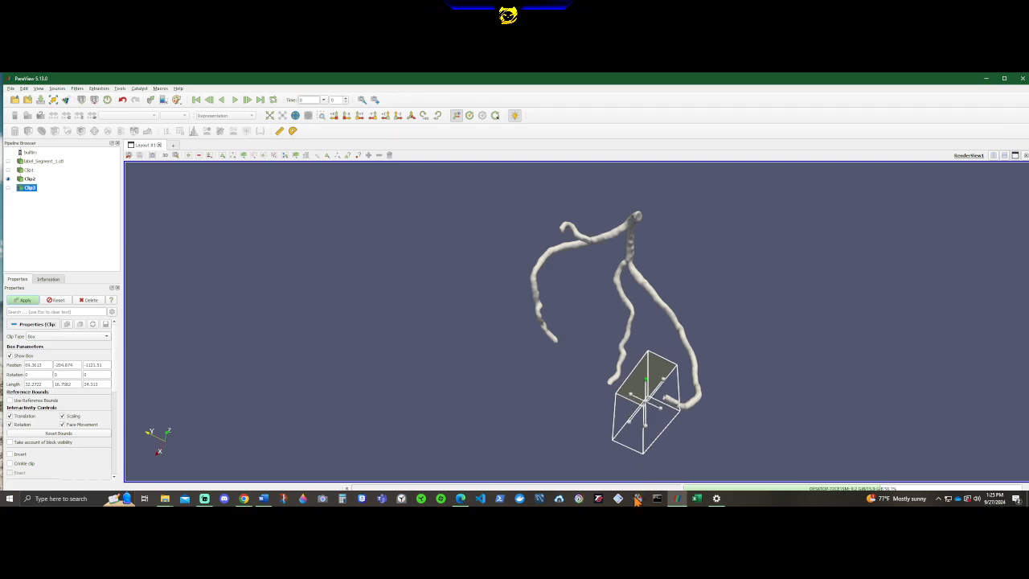
{"action": "left_click_drag", "start_coordinate": [669, 399], "coordinate": [645, 305]}
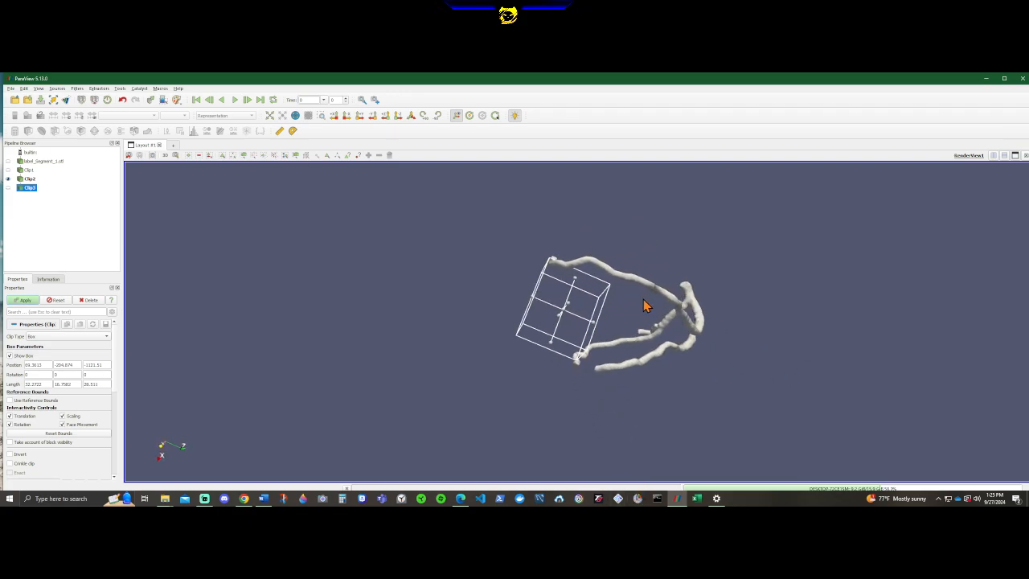
Move the third clip box away from the middle branch and over to the free end of the outer branch.
{"action": "left_click_drag", "start_coordinate": [478, 355], "coordinate": [698, 400]}
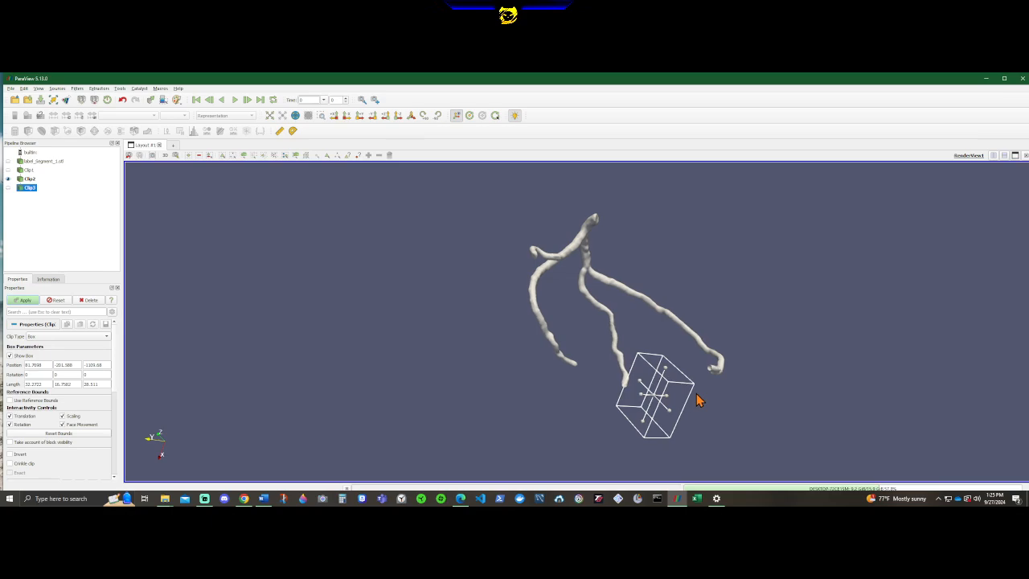
{"action": "scroll", "coordinate": [594, 372], "scroll_direction": "up", "scroll_amount": 7}
{"action": "scroll", "coordinate": [643, 385], "scroll_direction": "down", "scroll_amount": 1}
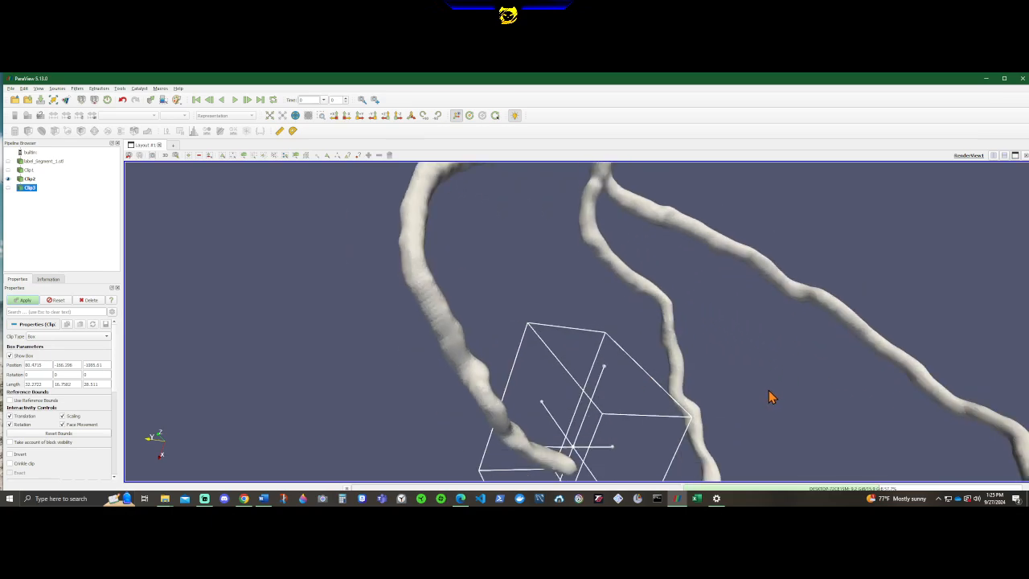
{"action": "left_click_drag", "start_coordinate": [804, 400], "coordinate": [909, 354]}
{"action": "left_click_drag", "start_coordinate": [737, 372], "coordinate": [756, 323]}
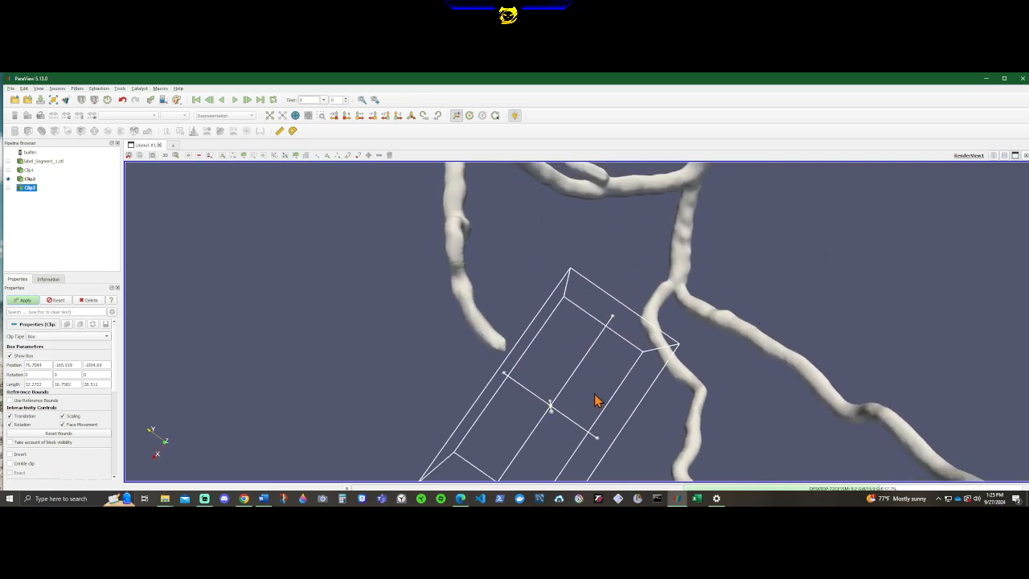
Nudge the third clip box so one face crosses just the outer branch's tip, and apply the clip.
{"action": "middle_click_drag", "start_coordinate": [598, 397], "coordinate": [586, 375]}
{"action": "left_click_drag", "start_coordinate": [674, 368], "coordinate": [897, 373]}
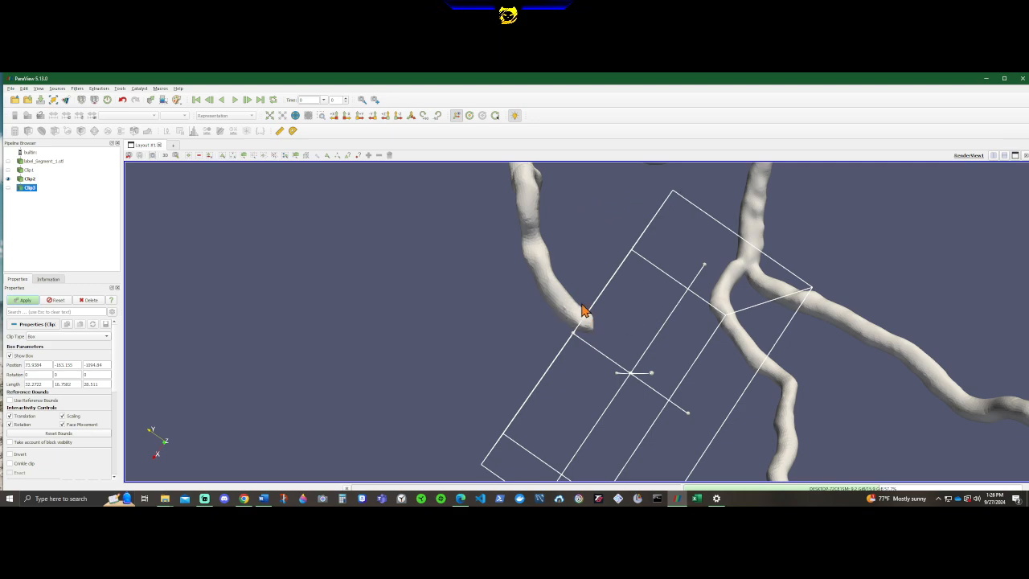
{"action": "left_click_drag", "start_coordinate": [361, 289], "coordinate": [562, 284]}
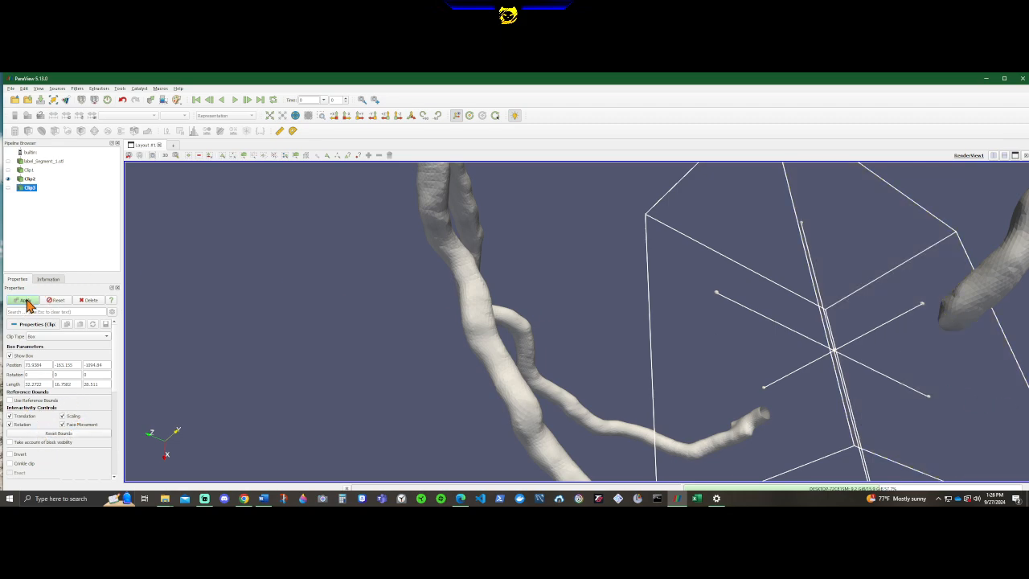
{"action": "left_click_drag", "start_coordinate": [470, 343], "coordinate": [704, 387]}
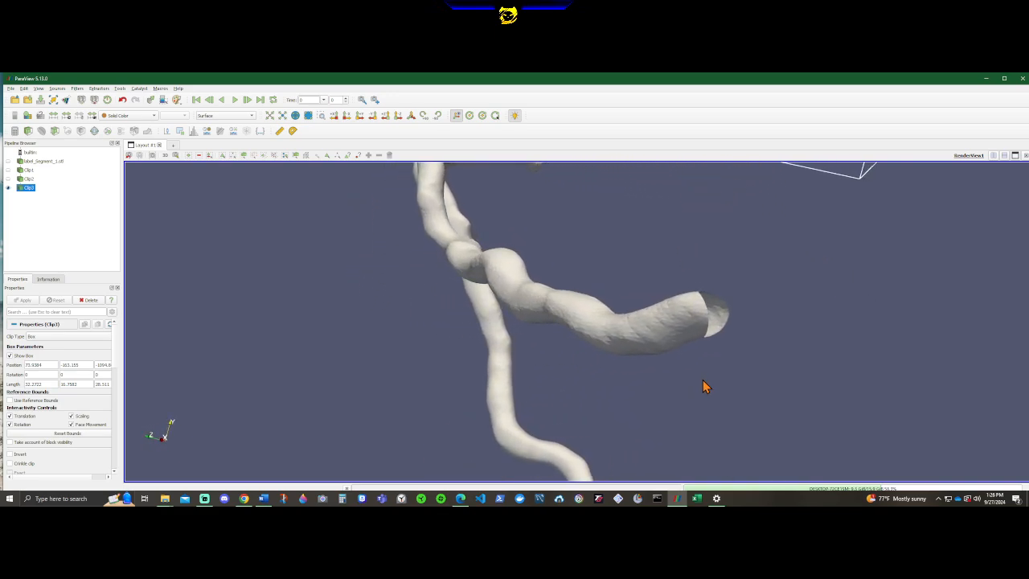
Reselect the second clip and rotate and shift its box so a face lies squarely across its branch end.
{"action": "left_click", "coordinate": [22, 178]}
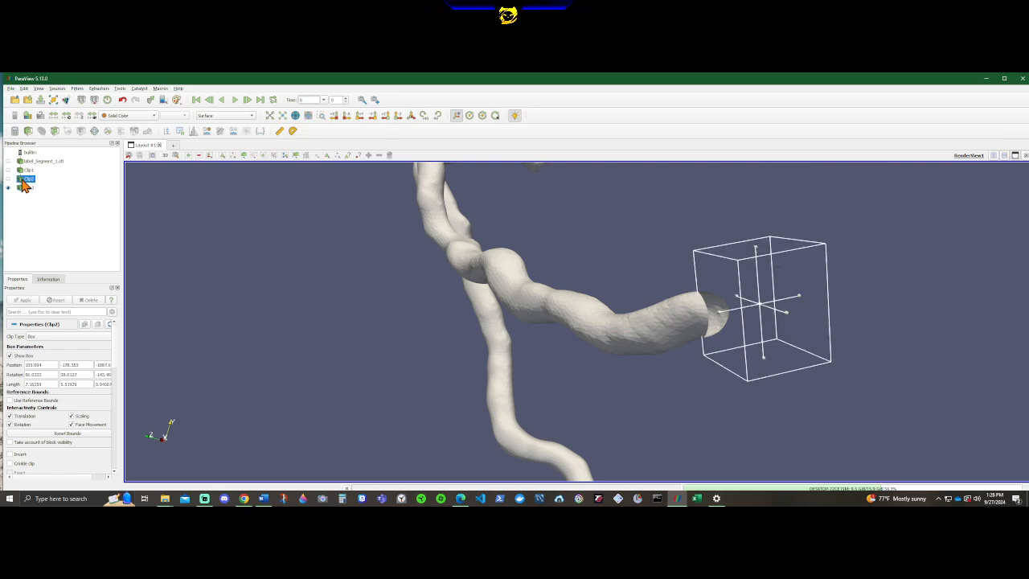
{"action": "left_click_drag", "start_coordinate": [922, 382], "coordinate": [690, 305]}
{"action": "left_click_drag", "start_coordinate": [428, 315], "coordinate": [535, 285]}
{"action": "left_click_drag", "start_coordinate": [472, 381], "coordinate": [616, 390]}
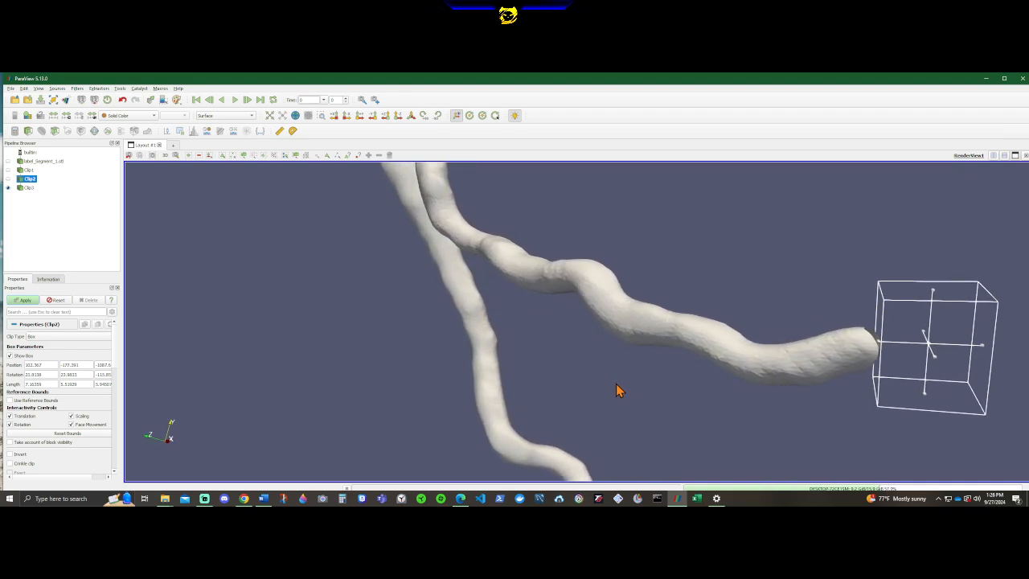
{"action": "left_click_drag", "start_coordinate": [955, 335], "coordinate": [936, 324]}
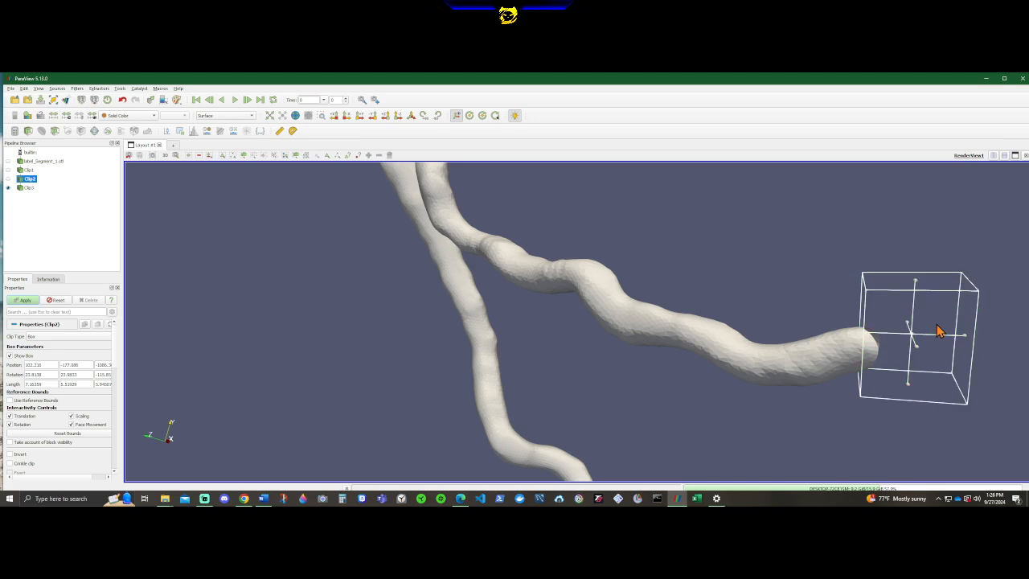
Shift the second clip box over the remaining pointed tip of the branch and reapply the clip.
{"action": "left_click_drag", "start_coordinate": [791, 402], "coordinate": [725, 282]}
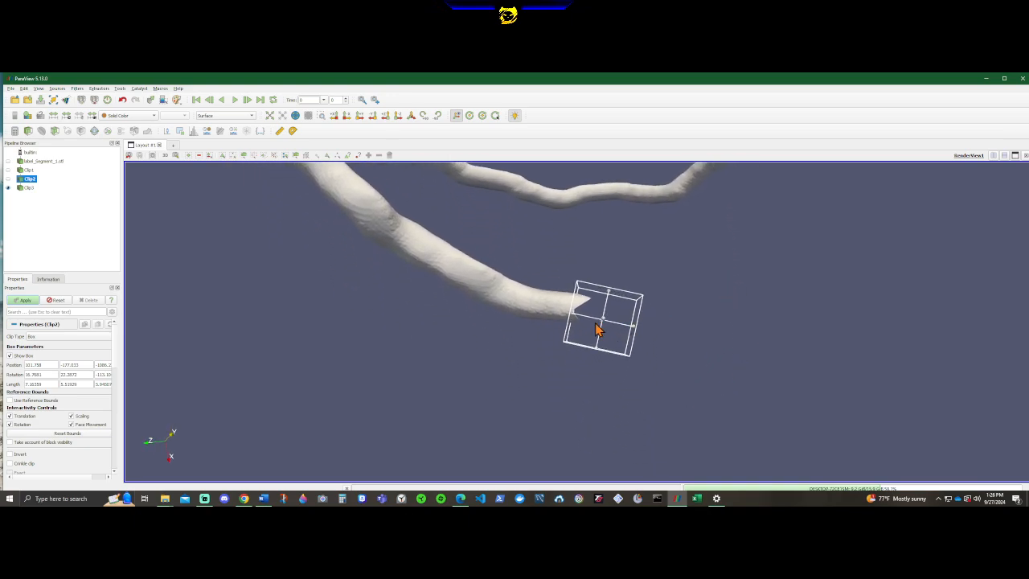
{"action": "left_click_drag", "start_coordinate": [597, 328], "coordinate": [603, 321]}
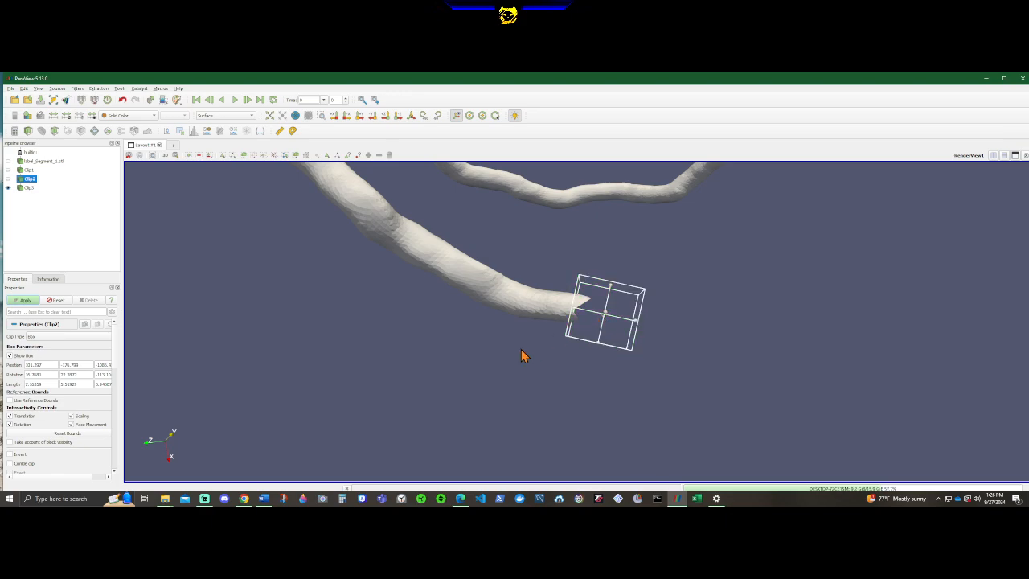
{"action": "left_click_drag", "start_coordinate": [521, 356], "coordinate": [540, 326]}
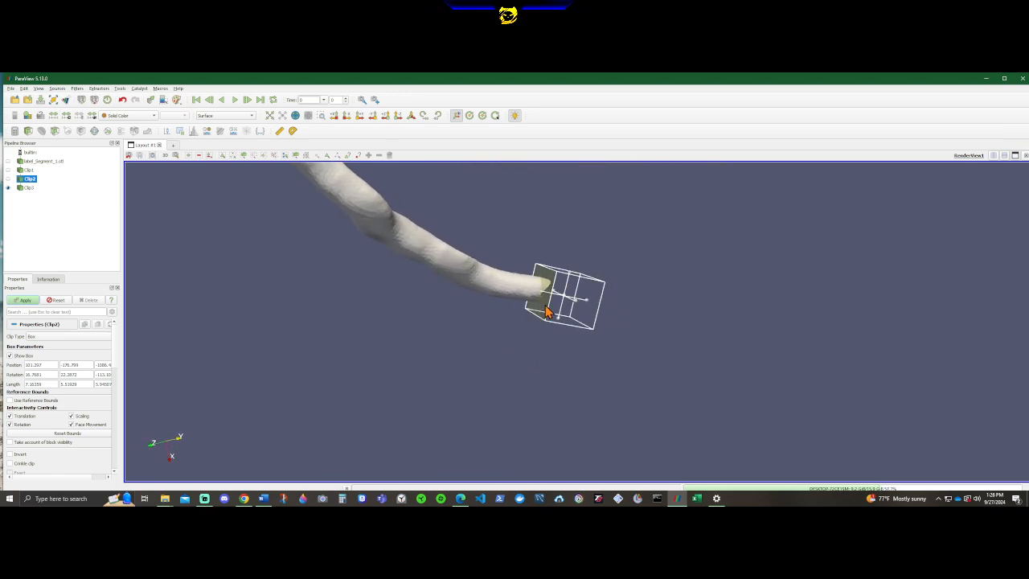
{"action": "left_click_drag", "start_coordinate": [744, 341], "coordinate": [700, 322]}
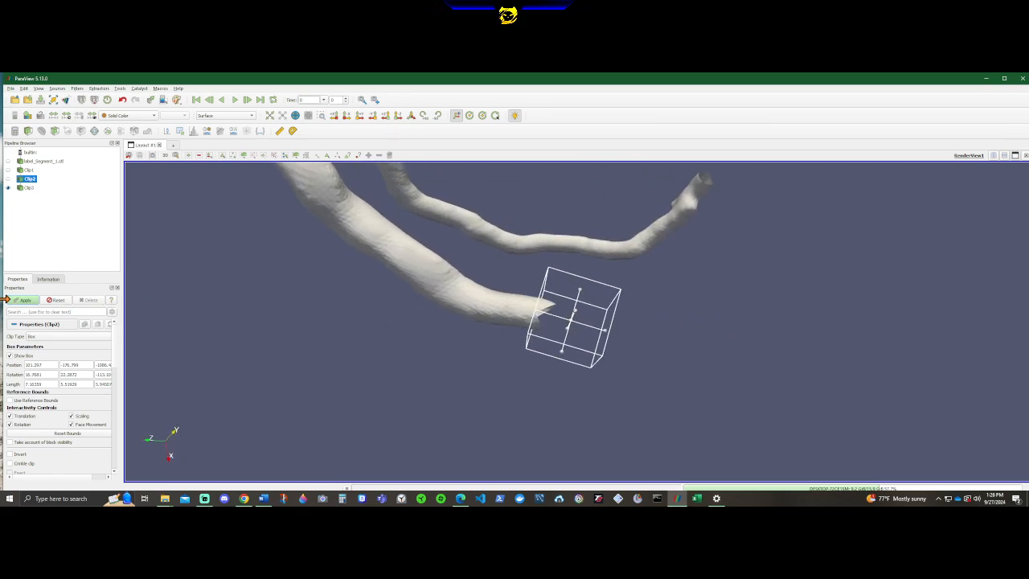
{"action": "left_click", "coordinate": [22, 300]}
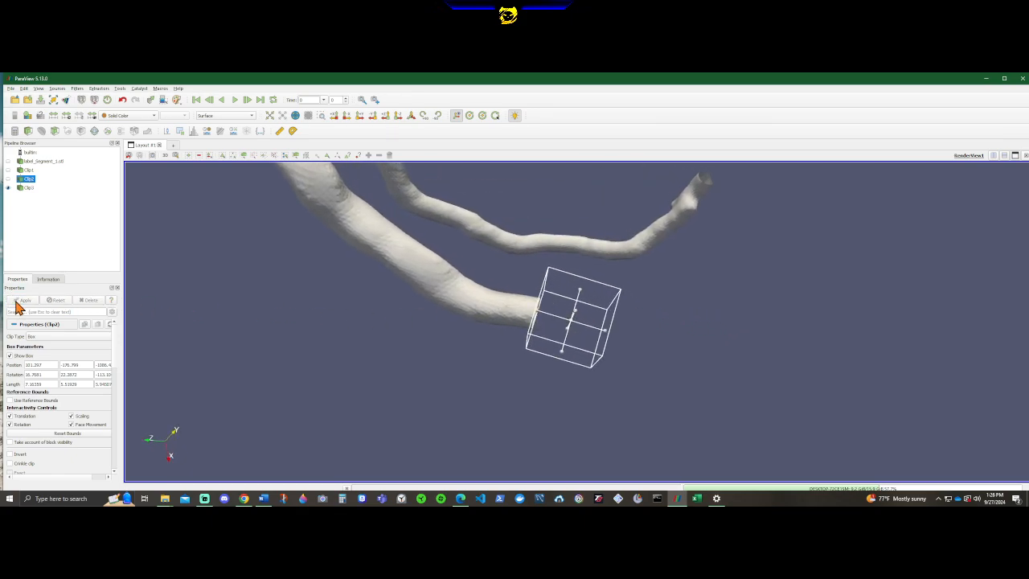
Add a fourth Clip filter to the third clip's output and set its clip type to Box.
{"action": "left_click_drag", "start_coordinate": [731, 354], "coordinate": [755, 368]}
{"action": "left_click_drag", "start_coordinate": [586, 241], "coordinate": [585, 352]}
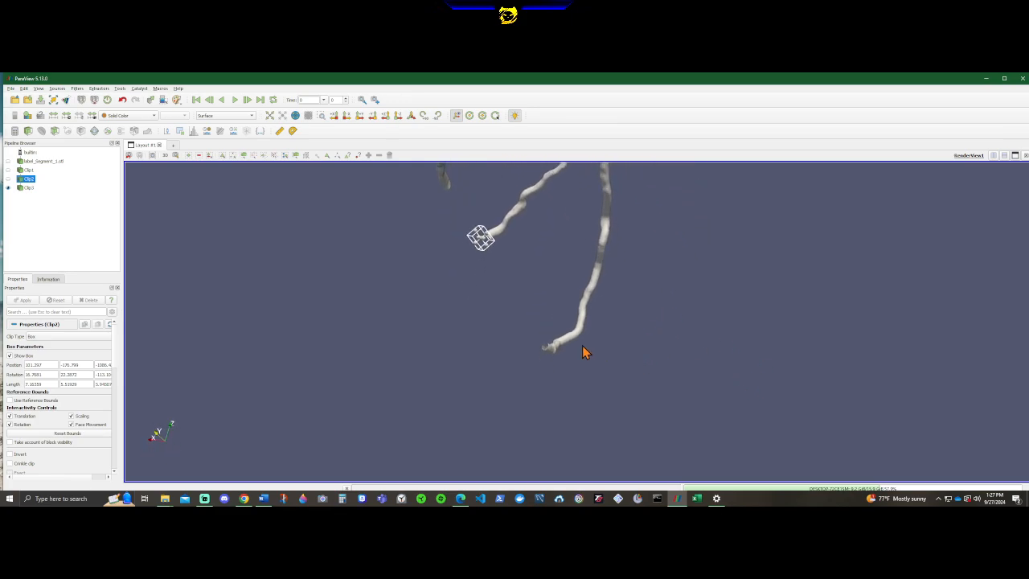
{"action": "left_click_drag", "start_coordinate": [641, 239], "coordinate": [592, 252]}
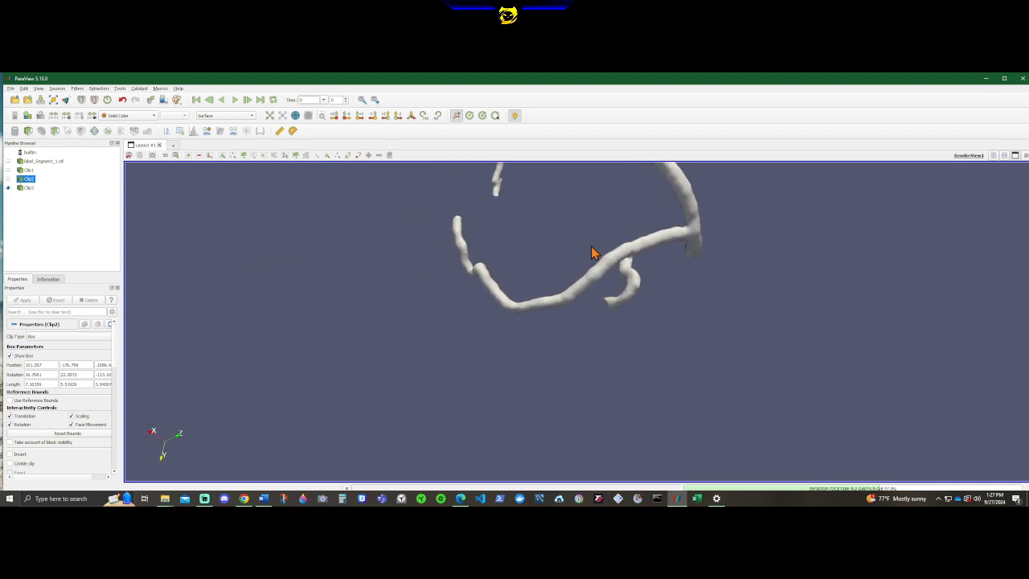
{"action": "left_click", "coordinate": [29, 188]}
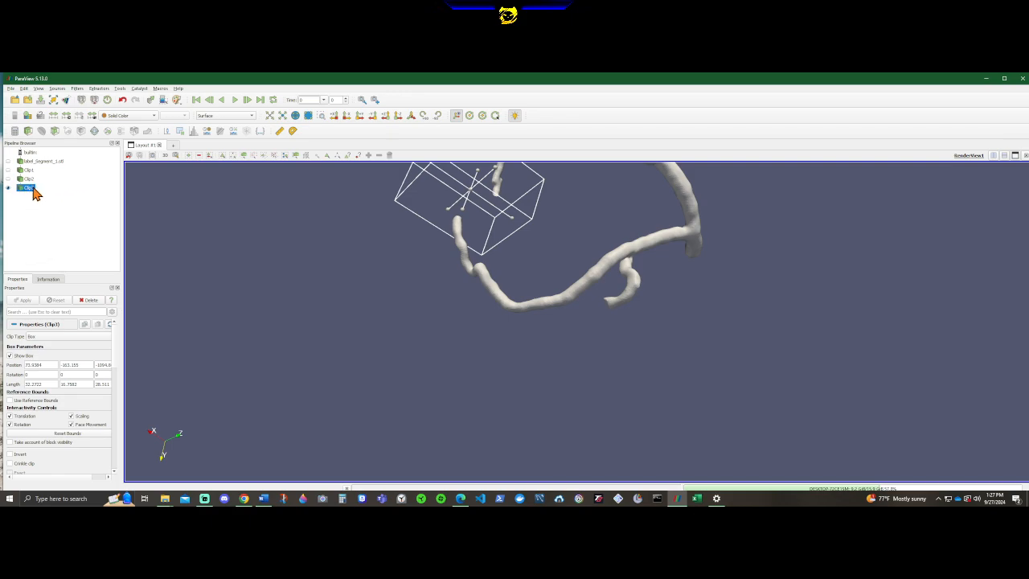
{"action": "left_click", "coordinate": [29, 134]}
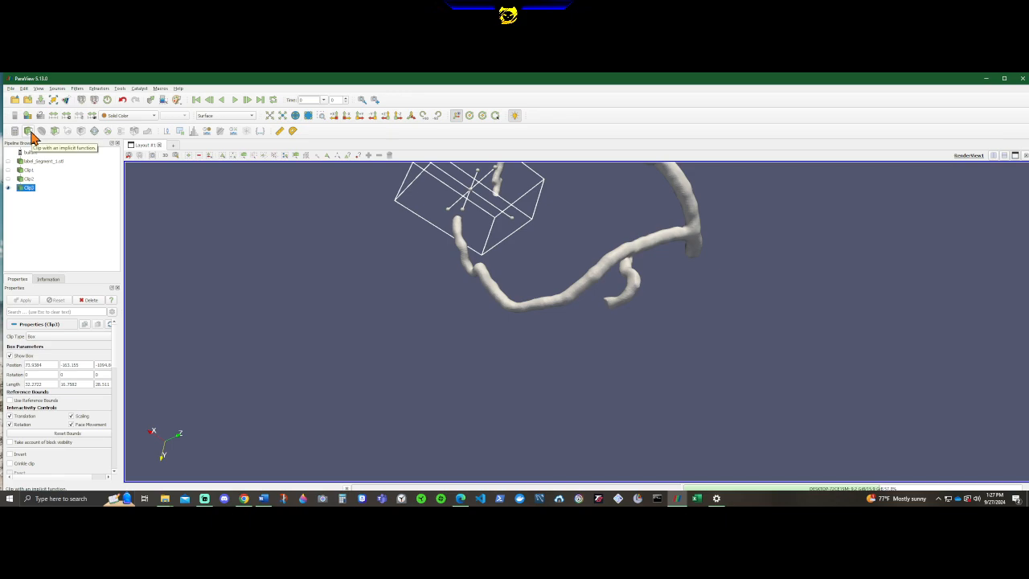
{"action": "left_click", "coordinate": [40, 336]}
{"action": "left_click", "coordinate": [75, 351]}
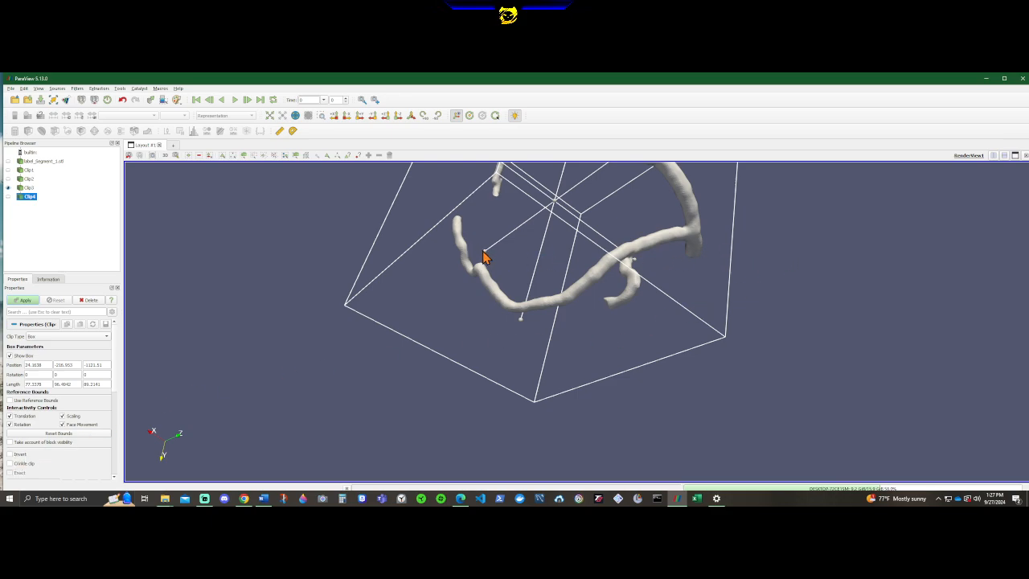
Shrink the fourth clip box on all sides to a small block near the vessel tree.
{"action": "left_click_drag", "start_coordinate": [484, 252], "coordinate": [683, 177]}
{"action": "scroll", "coordinate": [642, 294], "scroll_direction": "down", "scroll_amount": 2}
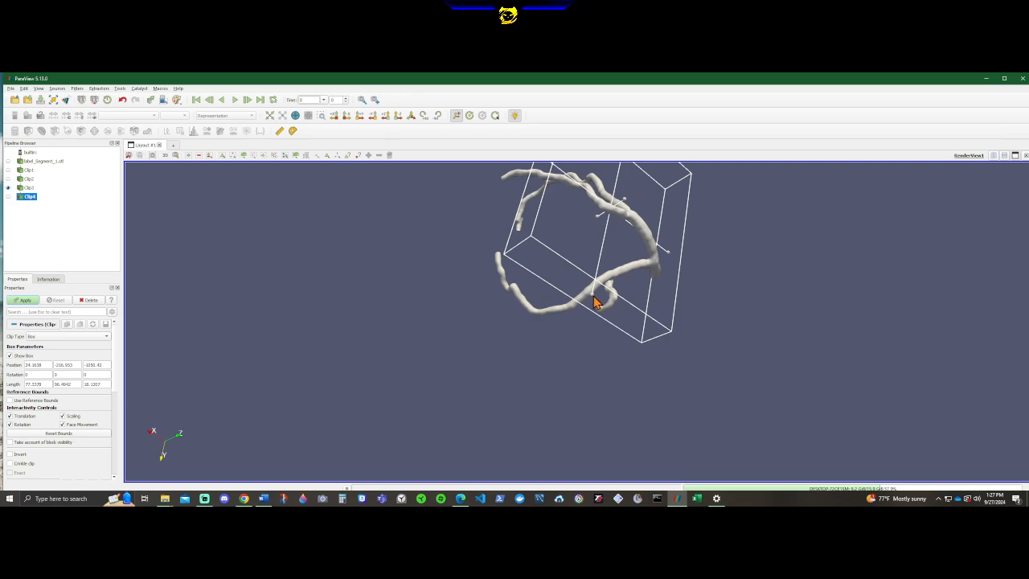
{"action": "left_click_drag", "start_coordinate": [593, 303], "coordinate": [587, 205]}
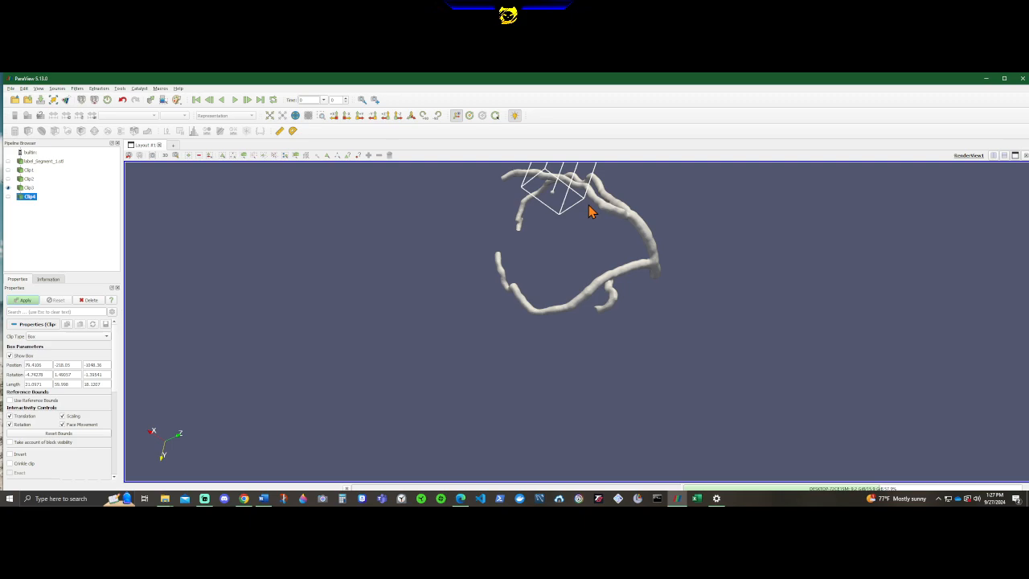
{"action": "scroll", "coordinate": [634, 225], "scroll_direction": "down", "scroll_amount": 4}
{"action": "middle_click_drag", "start_coordinate": [634, 207], "coordinate": [664, 195]}
{"action": "scroll", "coordinate": [540, 346], "scroll_direction": "up", "scroll_amount": 5}
{"action": "left_click_drag", "start_coordinate": [568, 198], "coordinate": [537, 299]}
Move the fourth clip box to the free end of the short curved side branch, clear of the main vessel.
{"action": "left_click_drag", "start_coordinate": [621, 383], "coordinate": [754, 315]}
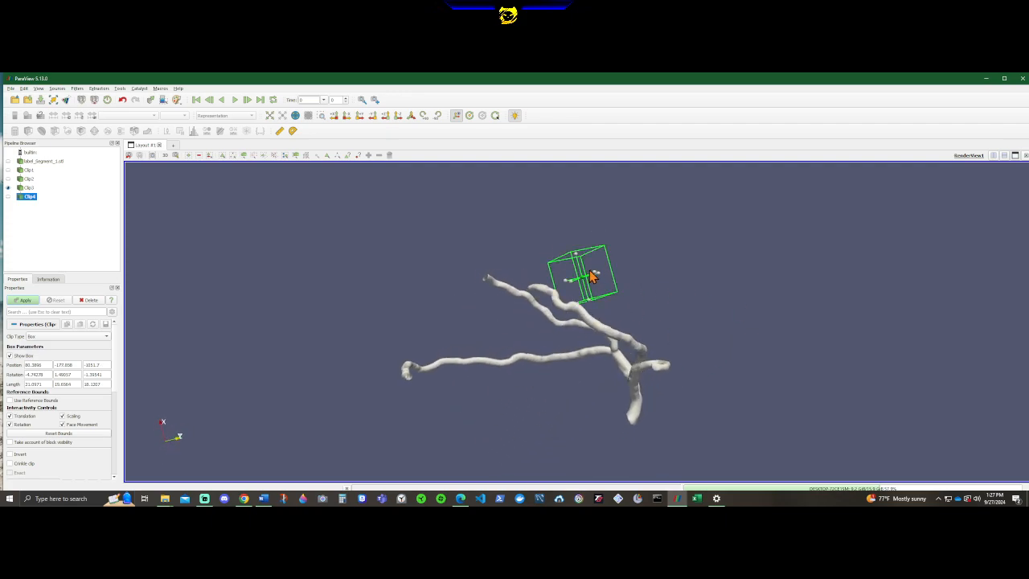
{"action": "left_click_drag", "start_coordinate": [593, 275], "coordinate": [545, 321]}
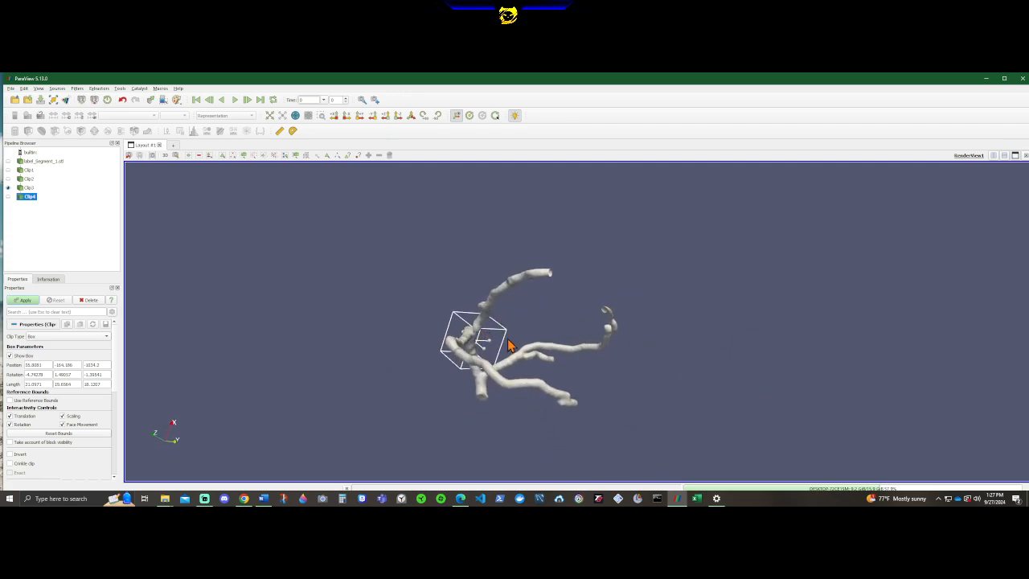
{"action": "middle_click_drag", "start_coordinate": [508, 339], "coordinate": [556, 350]}
{"action": "left_click_drag", "start_coordinate": [519, 347], "coordinate": [606, 364]}
{"action": "left_click_drag", "start_coordinate": [707, 366], "coordinate": [627, 301]}
{"action": "scroll", "coordinate": [620, 312], "scroll_direction": "up", "scroll_amount": 3}
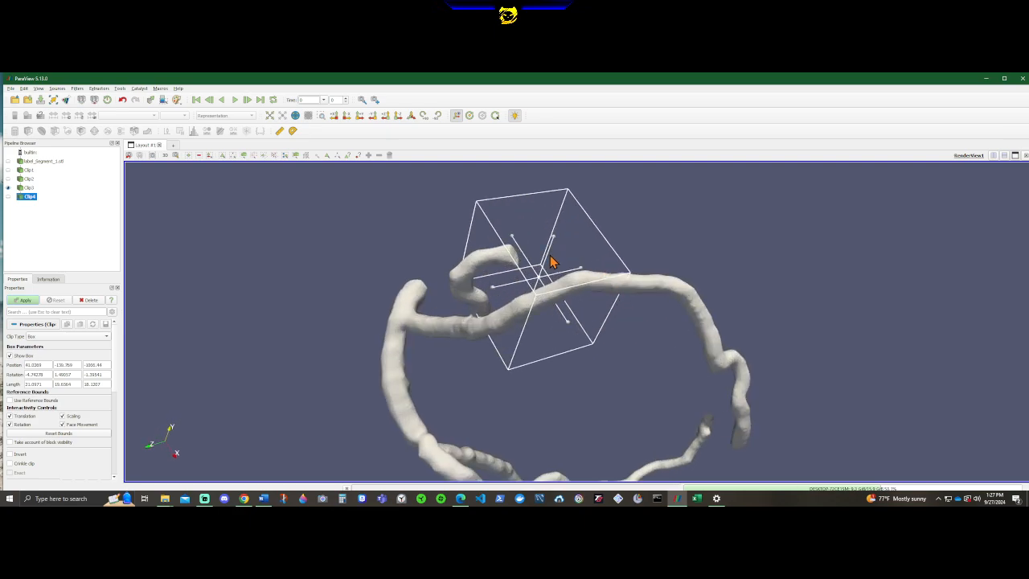
{"action": "left_click_drag", "start_coordinate": [551, 261], "coordinate": [552, 172]}
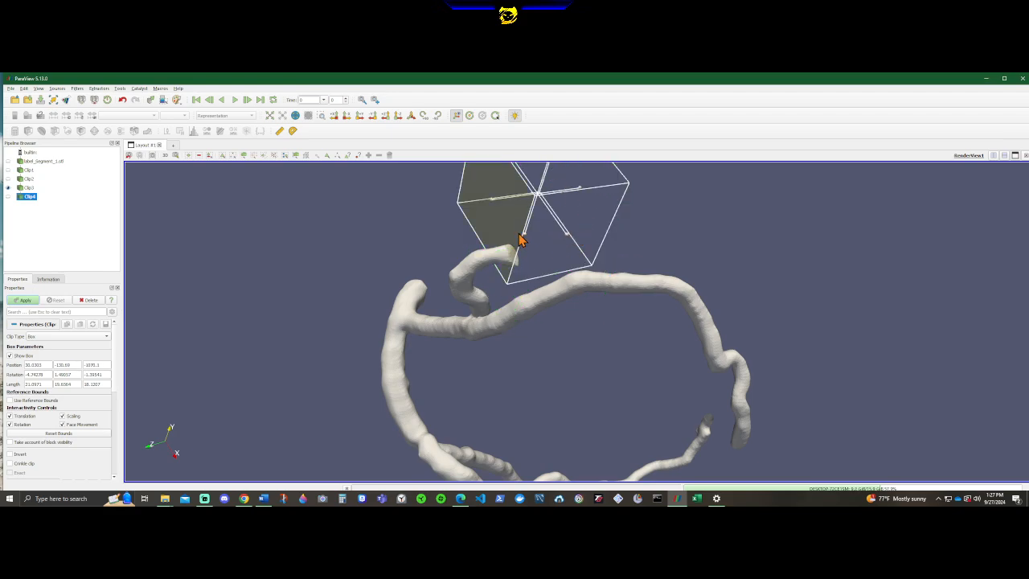
Examine from several angles how the fourth clip box crosses the side branch's tip and whether it clears the neighbouring vessel.
{"action": "scroll", "coordinate": [518, 302], "scroll_direction": "up", "scroll_amount": 4}
{"action": "left_click_drag", "start_coordinate": [477, 289], "coordinate": [454, 292]}
{"action": "scroll", "coordinate": [453, 285], "scroll_direction": "down", "scroll_amount": 3}
{"action": "middle_click_drag", "start_coordinate": [394, 279], "coordinate": [394, 361]}
{"action": "scroll", "coordinate": [382, 354], "scroll_direction": "up", "scroll_amount": 4}
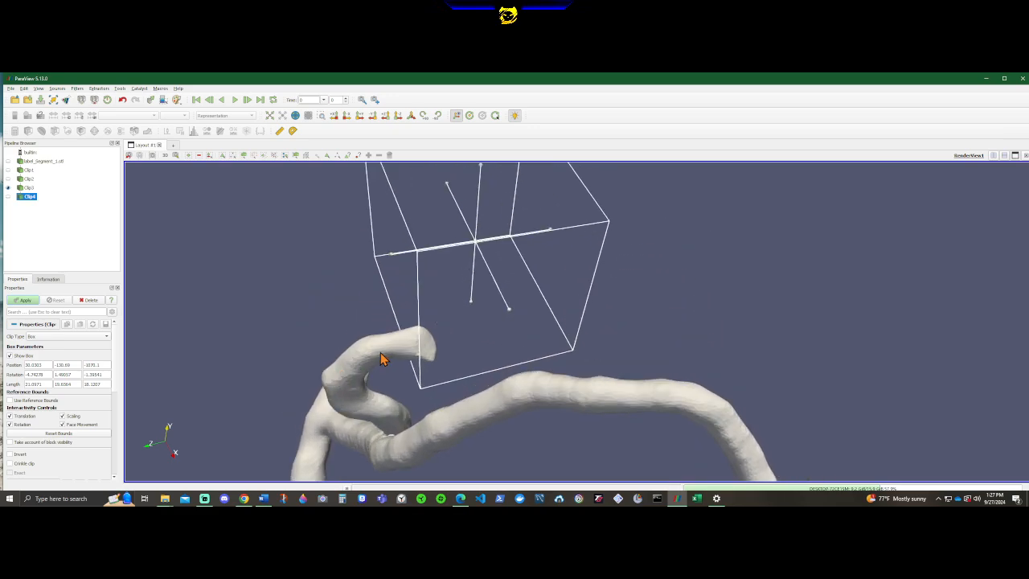
{"action": "left_click_drag", "start_coordinate": [231, 344], "coordinate": [157, 318]}
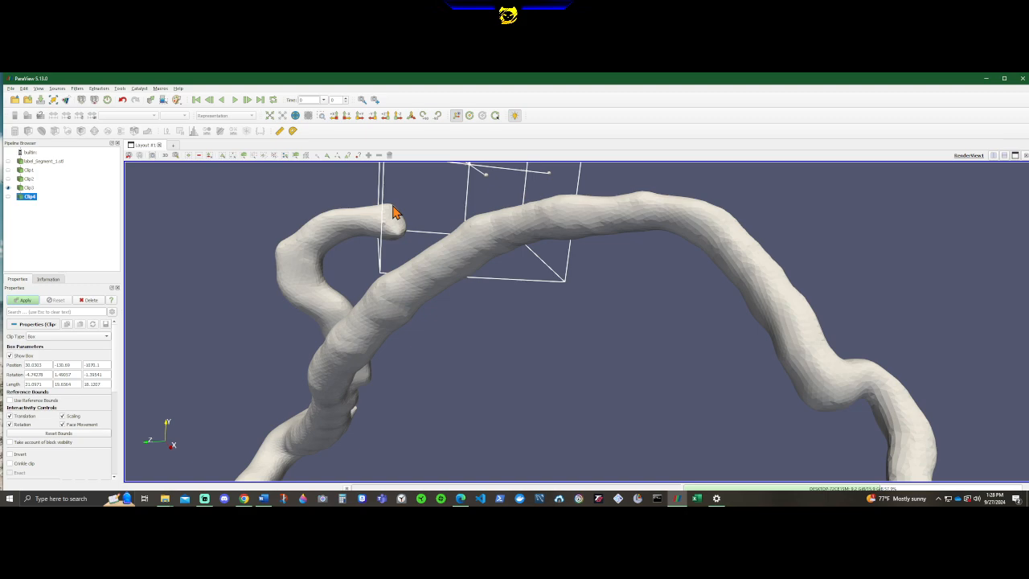
{"action": "scroll", "coordinate": [330, 238], "scroll_direction": "down", "scroll_amount": 3}
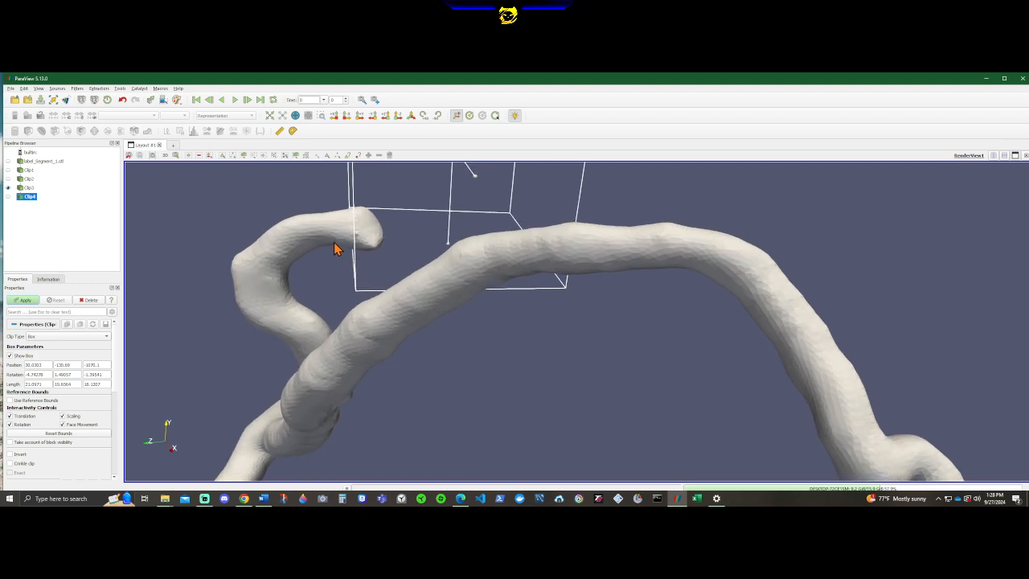
{"action": "left_click_drag", "start_coordinate": [354, 286], "coordinate": [394, 331]}
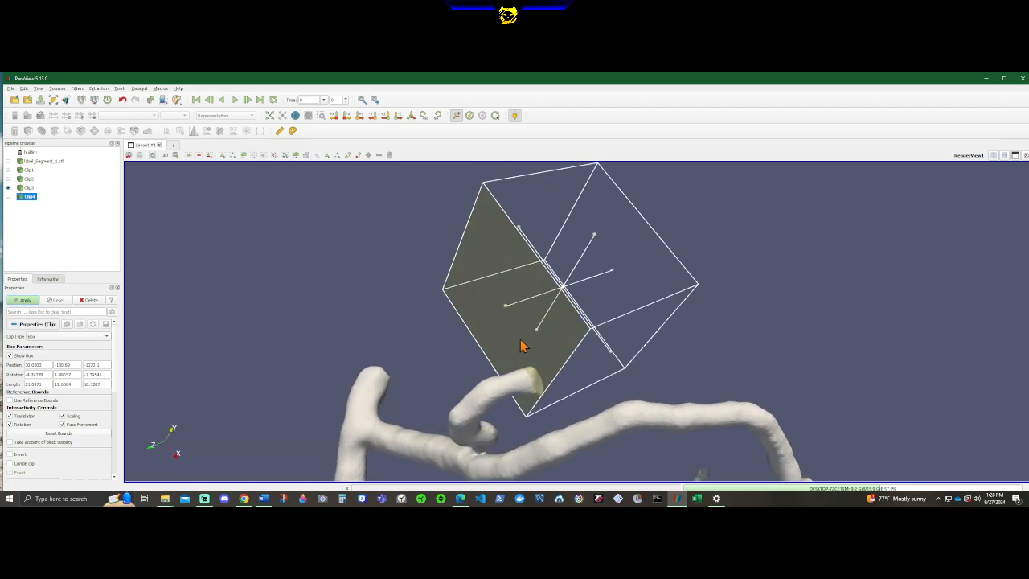
{"action": "left_click_drag", "start_coordinate": [521, 346], "coordinate": [484, 374]}
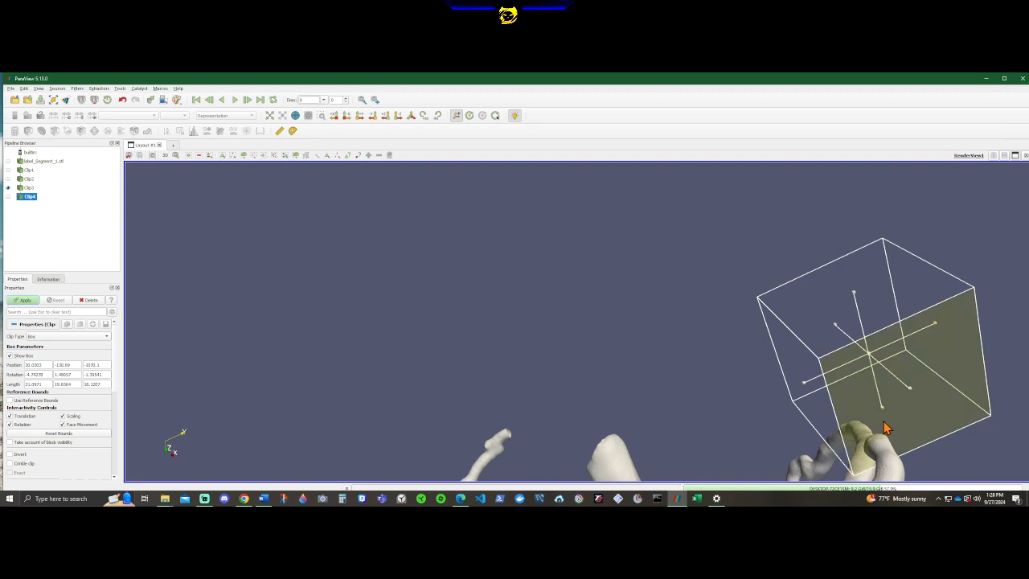
{"action": "left_click_drag", "start_coordinate": [808, 425], "coordinate": [65, 366]}
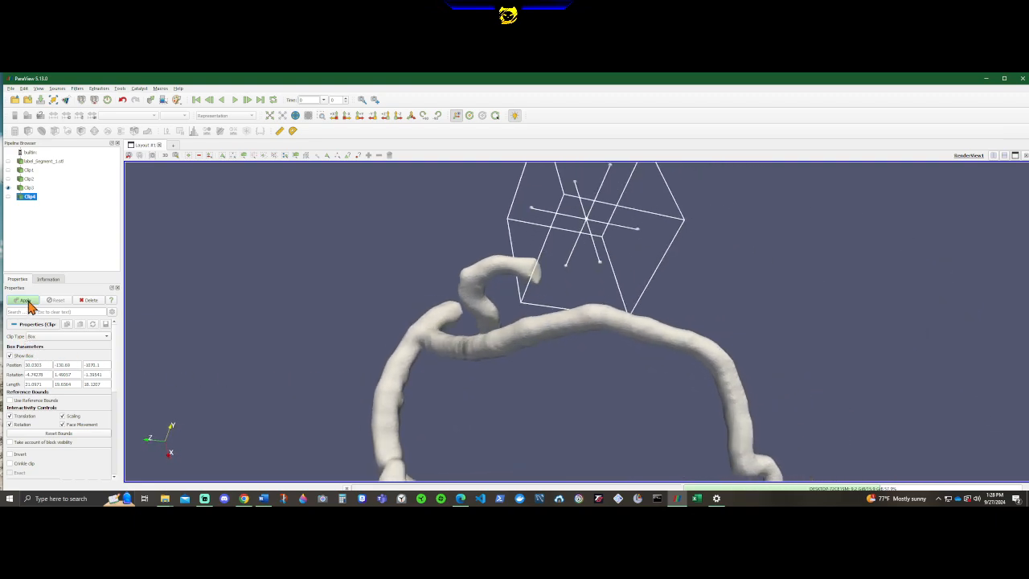
Check the fourth clip's result, add a fifth Clip filter to its output and set the clip type to Box.
{"action": "left_click_drag", "start_coordinate": [241, 392], "coordinate": [200, 421]}
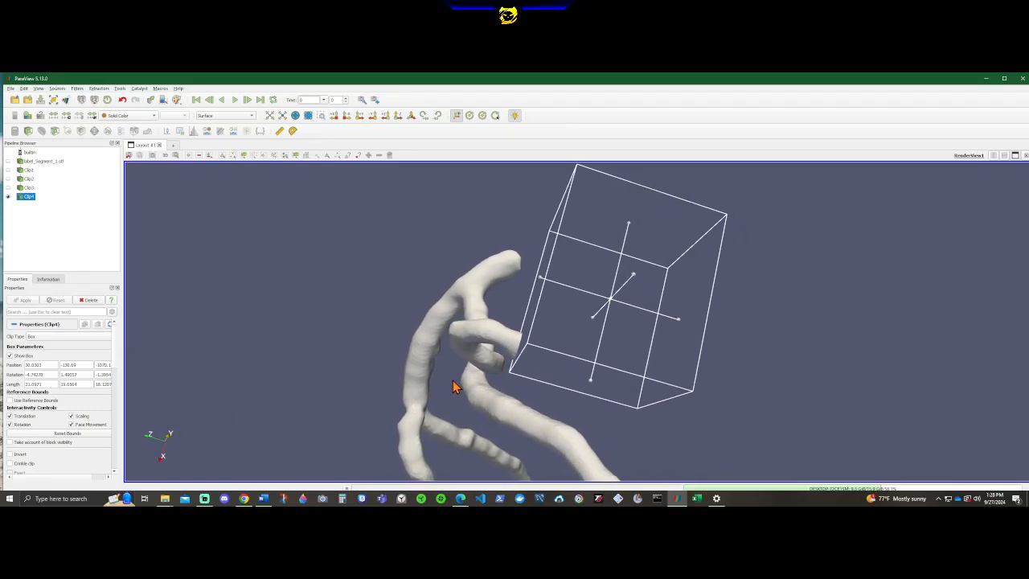
{"action": "left_click_drag", "start_coordinate": [500, 344], "coordinate": [493, 380]}
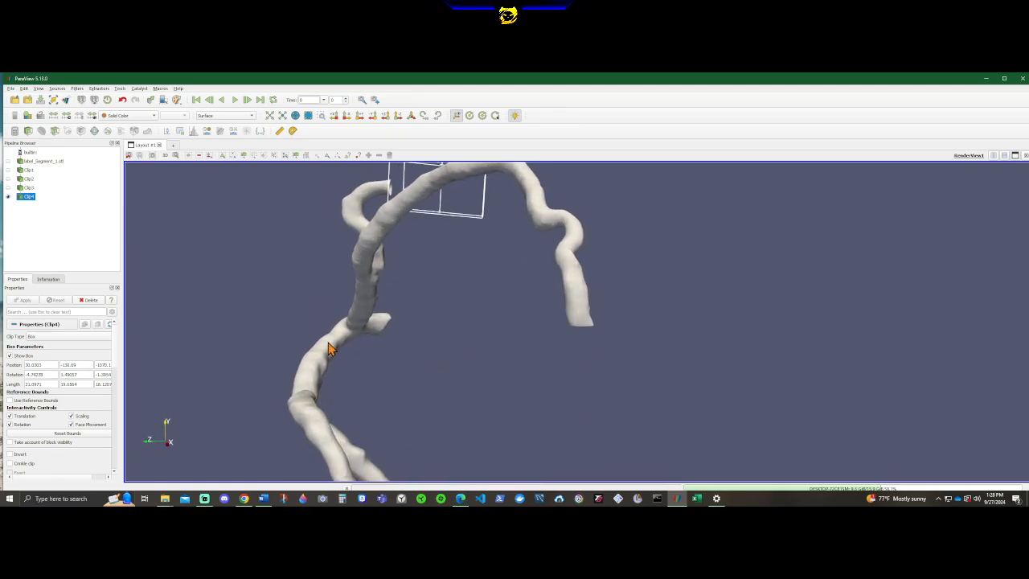
{"action": "left_click", "coordinate": [32, 131]}
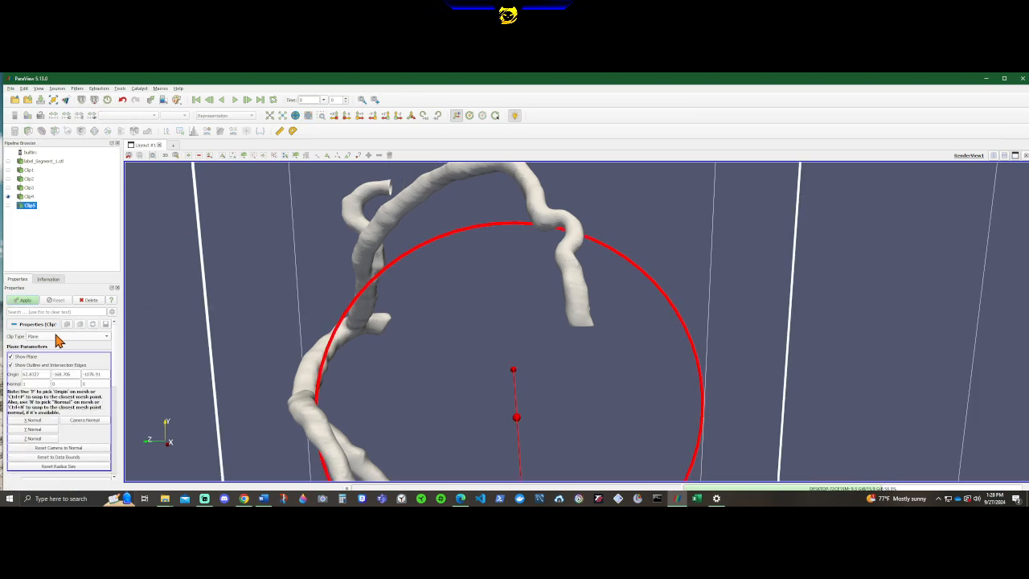
{"action": "left_click", "coordinate": [42, 338]}
{"action": "left_click", "coordinate": [38, 347]}
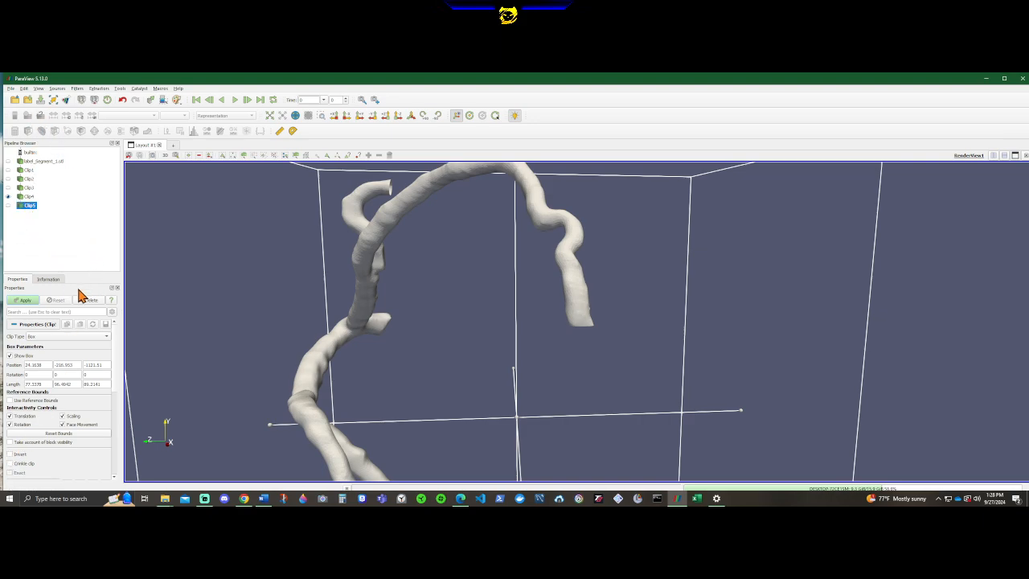
Shrink the fifth clip box from several sides to a small block about 17 × 25 × 16 units.
{"action": "scroll", "coordinate": [523, 268], "scroll_direction": "down", "scroll_amount": 3}
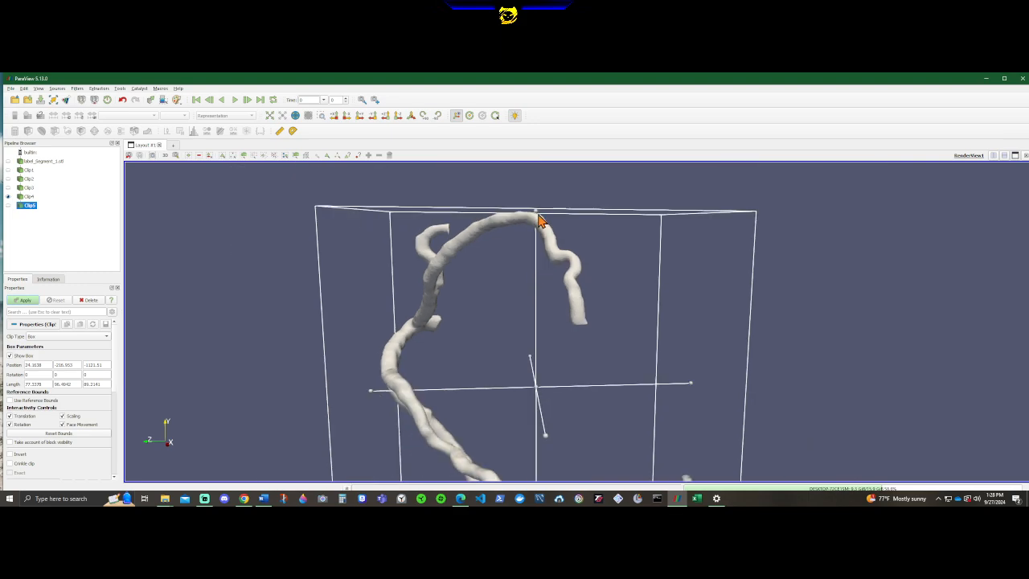
{"action": "left_click_drag", "start_coordinate": [537, 213], "coordinate": [538, 389]}
{"action": "middle_click_drag", "start_coordinate": [752, 294], "coordinate": [723, 200]}
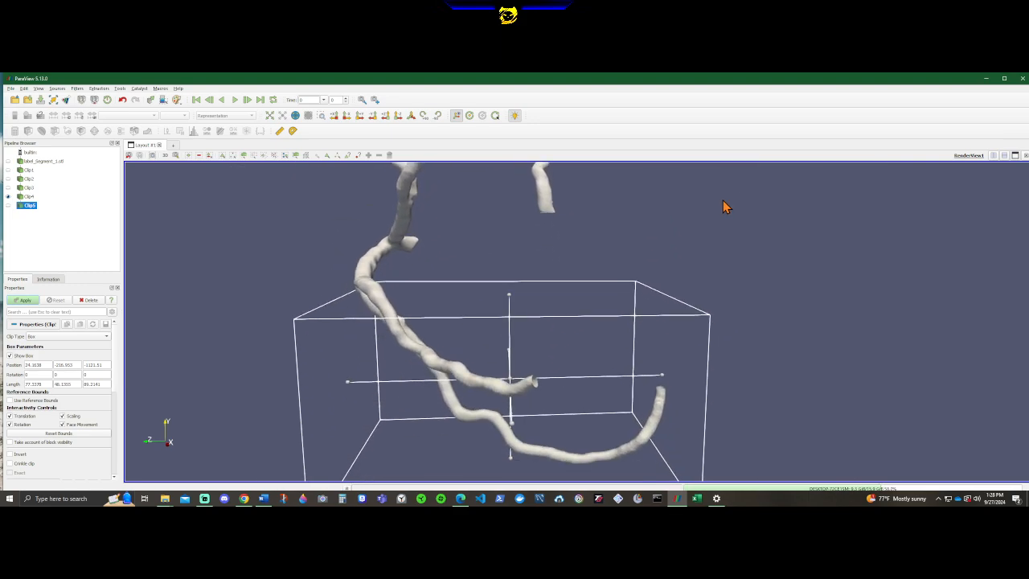
{"action": "left_click_drag", "start_coordinate": [512, 464], "coordinate": [515, 418]}
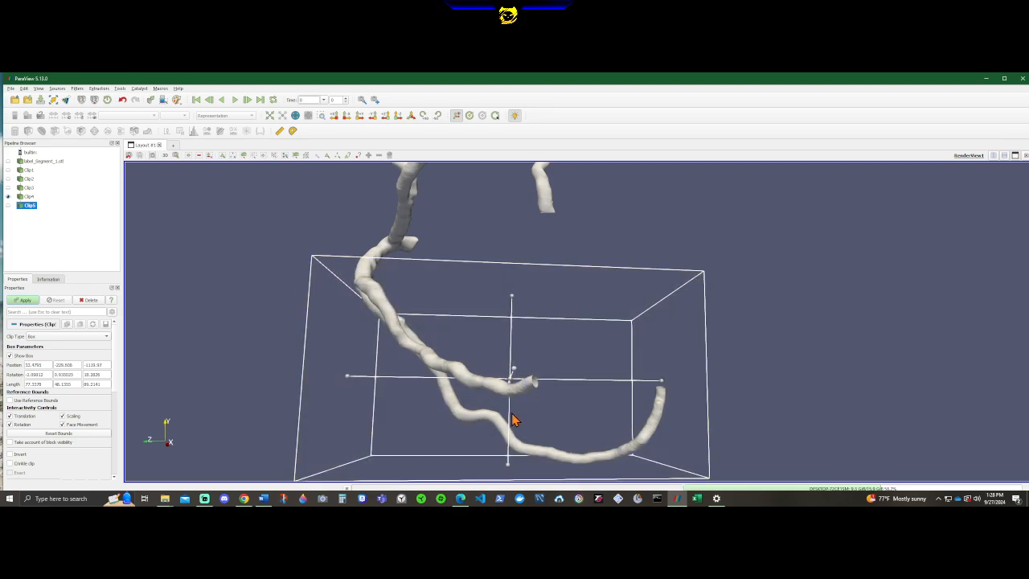
{"action": "left_click_drag", "start_coordinate": [510, 471], "coordinate": [408, 355]}
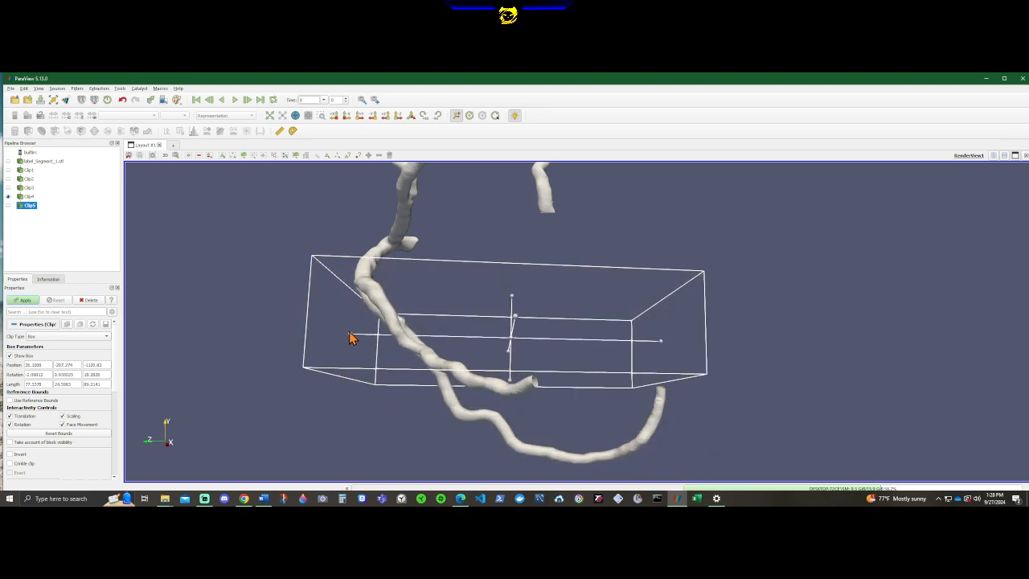
{"action": "left_click_drag", "start_coordinate": [349, 338], "coordinate": [641, 359]}
{"action": "left_click_drag", "start_coordinate": [473, 394], "coordinate": [483, 312]}
{"action": "left_click_drag", "start_coordinate": [508, 336], "coordinate": [723, 395]}
Move the fifth clip box to the short stub branch and turn it so one face crosses the branch's free end.
{"action": "left_click_drag", "start_coordinate": [588, 333], "coordinate": [470, 379]}
{"action": "scroll", "coordinate": [492, 296], "scroll_direction": "up", "scroll_amount": 3}
{"action": "left_click_drag", "start_coordinate": [405, 369], "coordinate": [497, 359]}
{"action": "left_click_drag", "start_coordinate": [441, 325], "coordinate": [471, 317]}
{"action": "left_click_drag", "start_coordinate": [333, 358], "coordinate": [494, 367]}
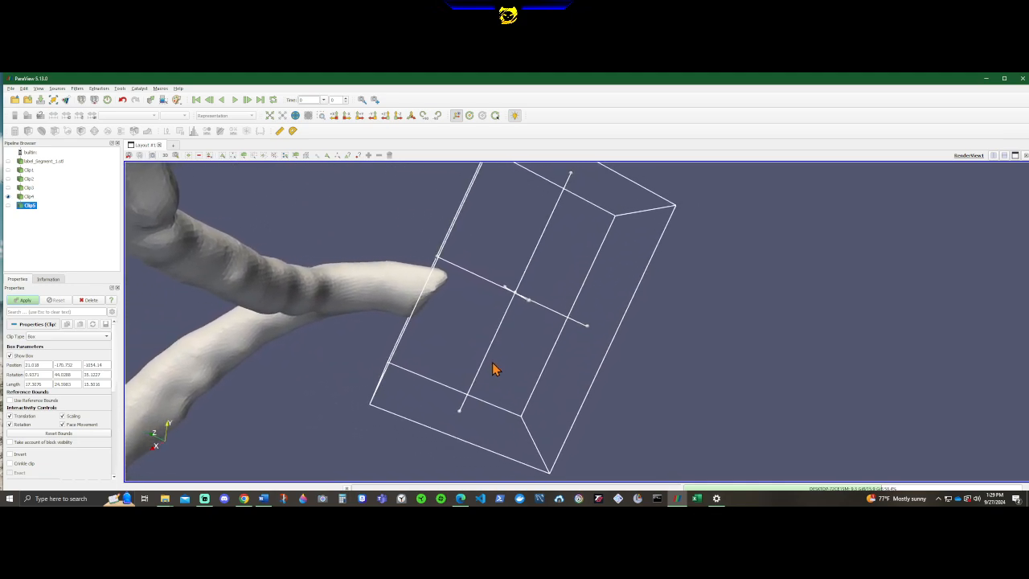
Fine-tune the fifth clip box across the stub branch's tip, keep it clear of the neighbouring vessels, and apply the clip.
{"action": "left_click_drag", "start_coordinate": [436, 330], "coordinate": [371, 333]}
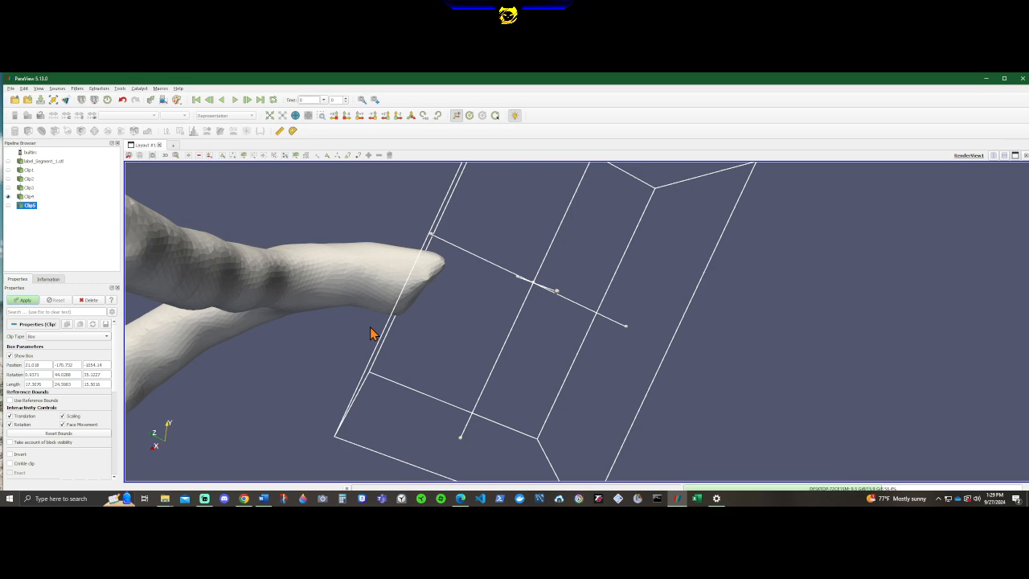
{"action": "mouse_move", "coordinate": [352, 336]}
{"action": "left_mouse_down"}
{"action": "mouse_move", "coordinate": [342, 340]}
{"action": "mouse_move", "coordinate": [350, 351]}
{"action": "left_mouse_up"}
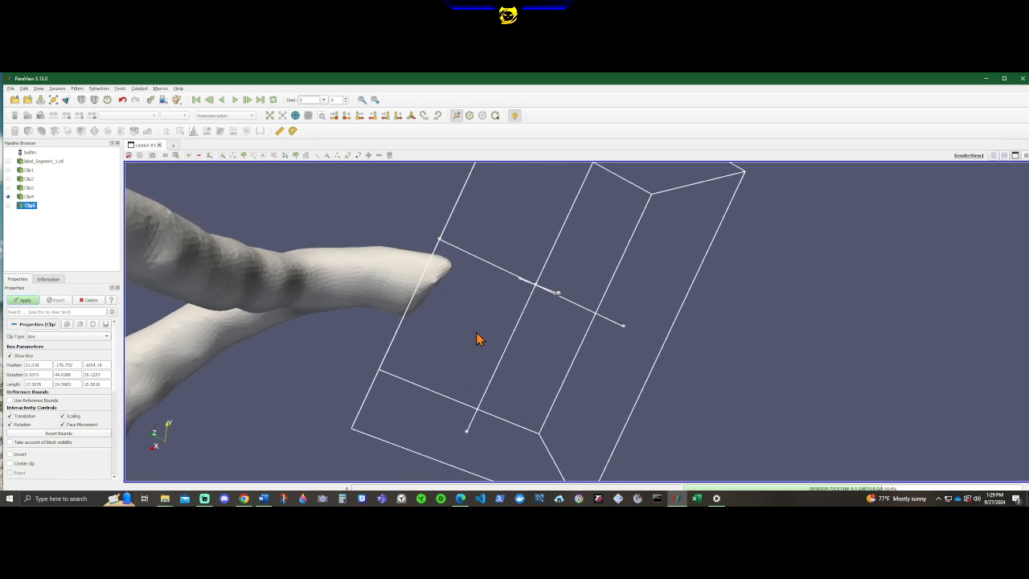
{"action": "left_click_drag", "start_coordinate": [558, 343], "coordinate": [552, 342]}
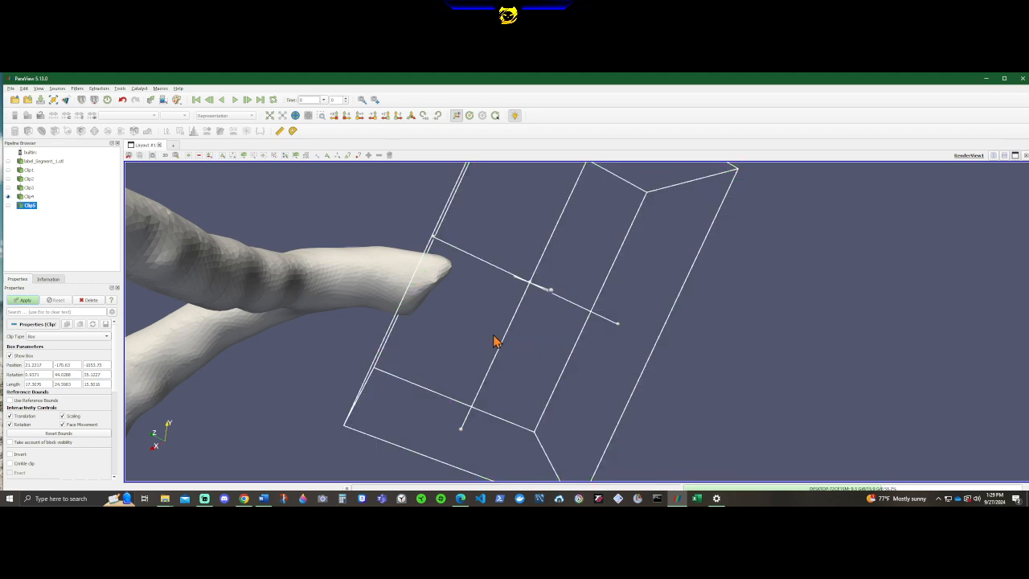
{"action": "left_click_drag", "start_coordinate": [326, 344], "coordinate": [386, 365]}
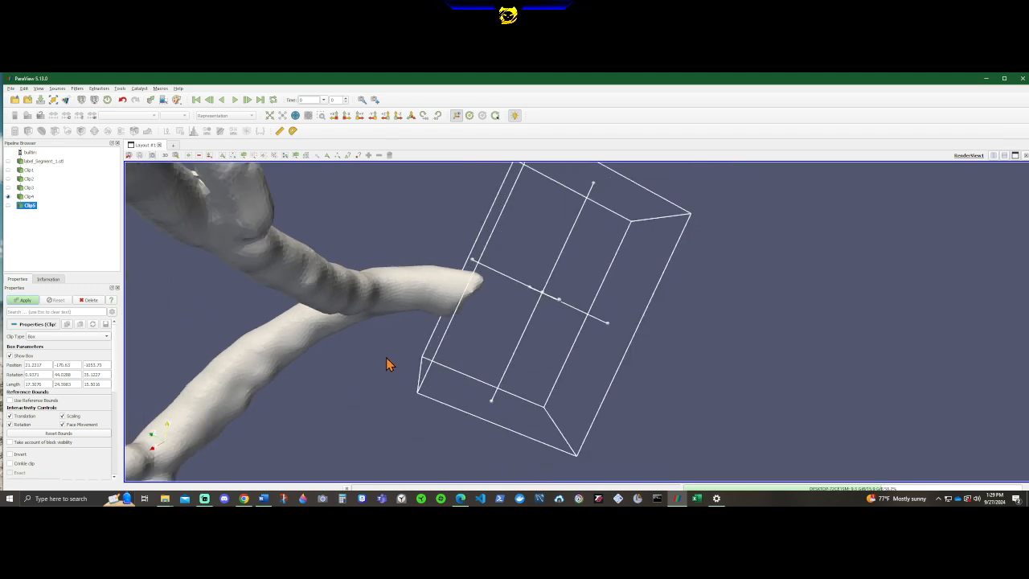
{"action": "left_click_drag", "start_coordinate": [765, 369], "coordinate": [715, 361]}
{"action": "left_click_drag", "start_coordinate": [418, 349], "coordinate": [335, 345]}
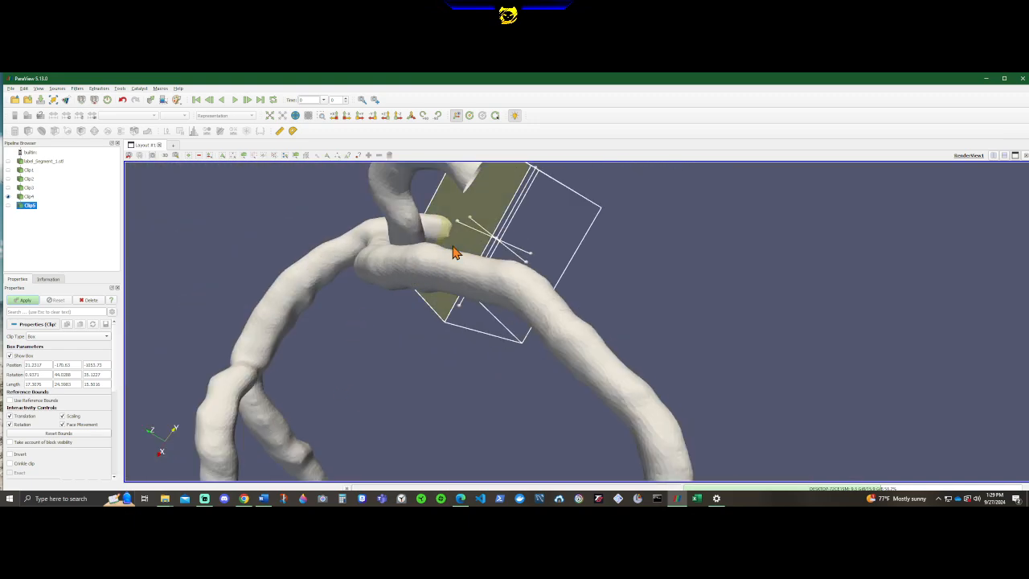
{"action": "left_click_drag", "start_coordinate": [384, 270], "coordinate": [223, 324]}
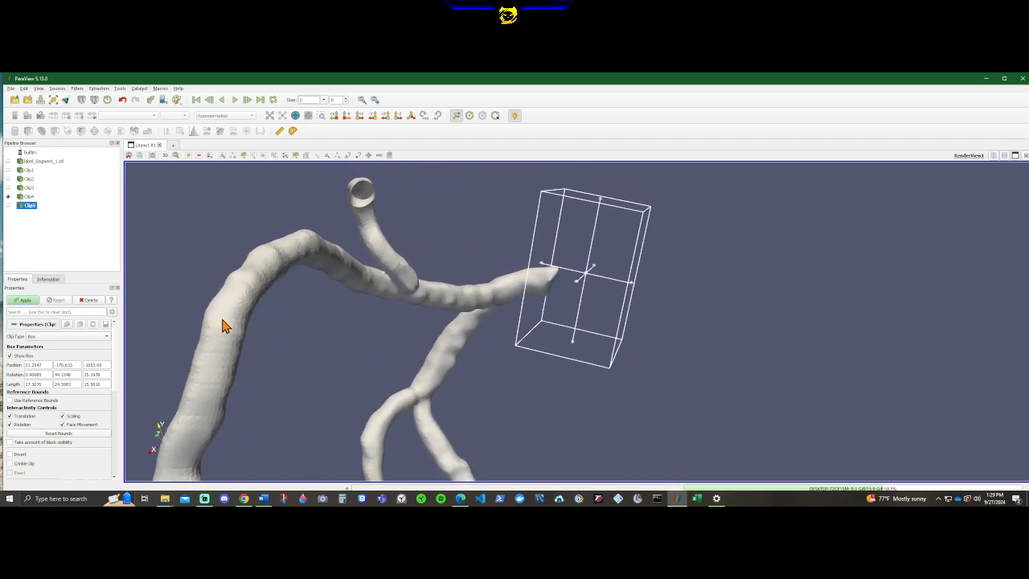
{"action": "left_click", "coordinate": [24, 299]}
Examine the stub branch's freshly cut end from several angles and distances to judge whether the cut is flat and perpendicular.
{"action": "left_click_drag", "start_coordinate": [518, 375], "coordinate": [546, 374]}
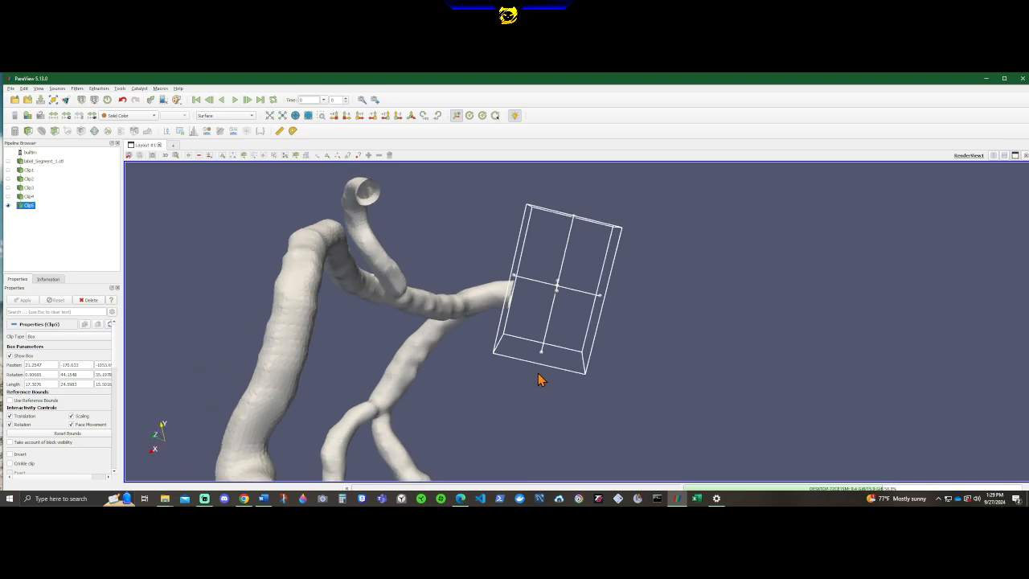
{"action": "scroll", "coordinate": [388, 355], "scroll_direction": "up", "scroll_amount": 5}
{"action": "scroll", "coordinate": [331, 320], "scroll_direction": "up", "scroll_amount": 1}
{"action": "left_click_drag", "start_coordinate": [293, 310], "coordinate": [228, 424]}
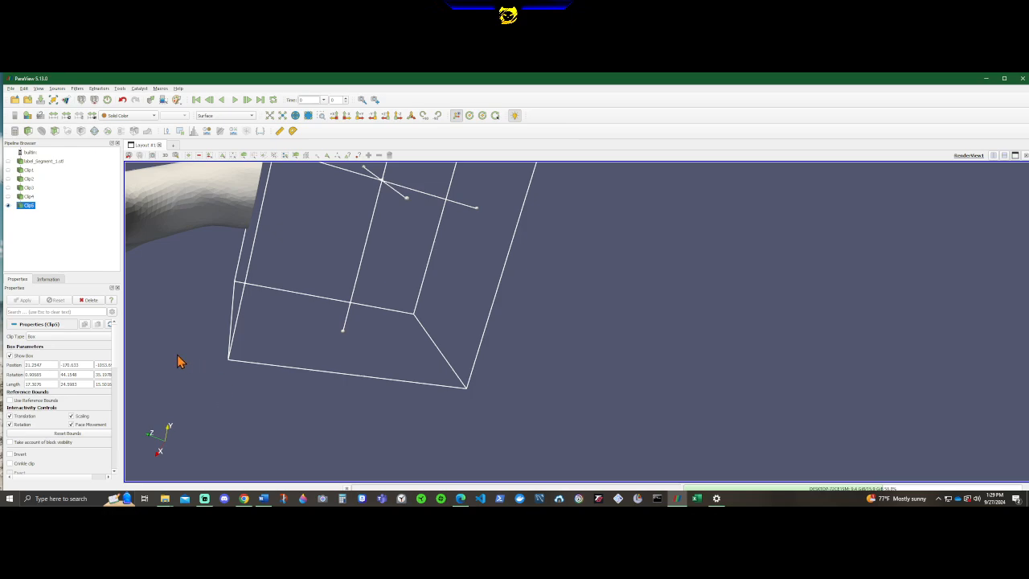
{"action": "left_click_drag", "start_coordinate": [178, 362], "coordinate": [153, 300]}
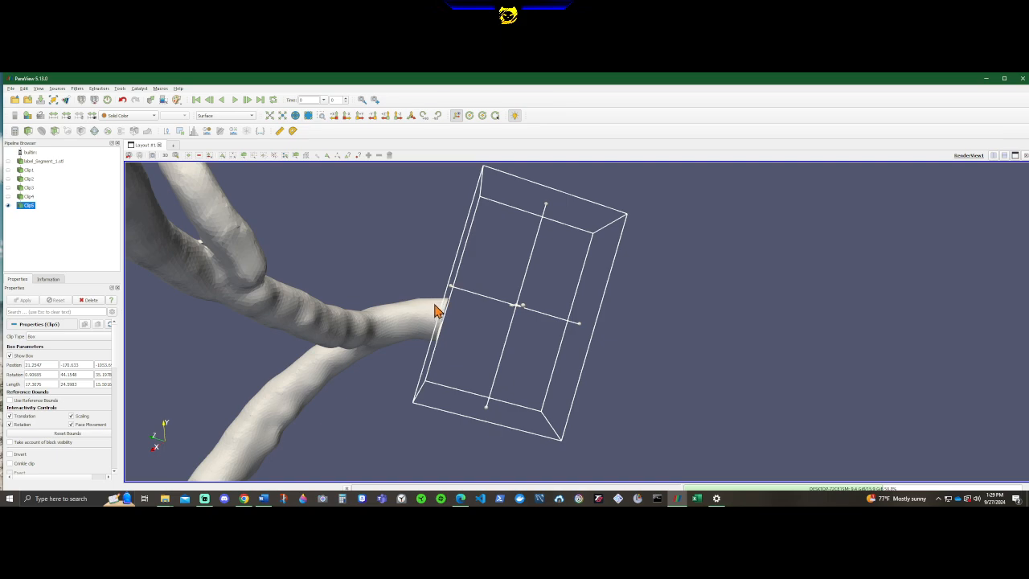
{"action": "scroll", "coordinate": [426, 312], "scroll_direction": "up", "scroll_amount": 2}
{"action": "left_click_drag", "start_coordinate": [309, 306], "coordinate": [318, 315]}
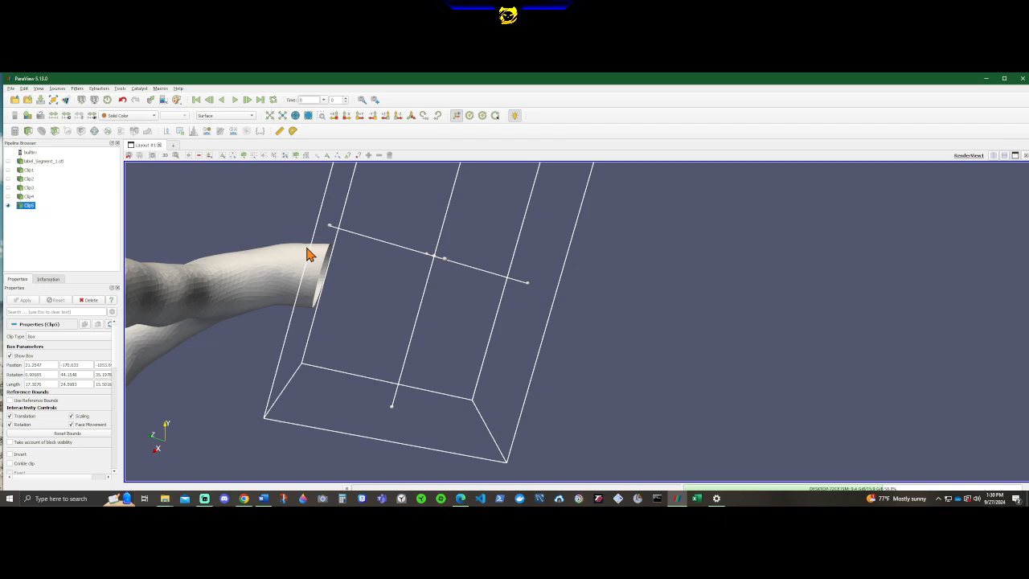
{"action": "left_click_drag", "start_coordinate": [309, 255], "coordinate": [254, 280]}
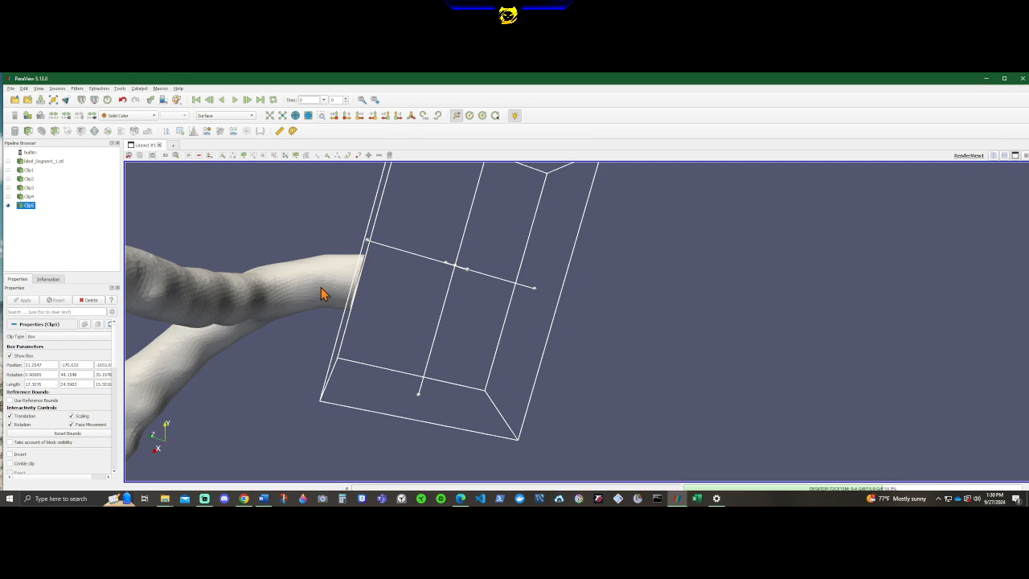
{"action": "scroll", "coordinate": [321, 287], "scroll_direction": "down", "scroll_amount": 3}
{"action": "left_click_drag", "start_coordinate": [328, 270], "coordinate": [335, 252]}
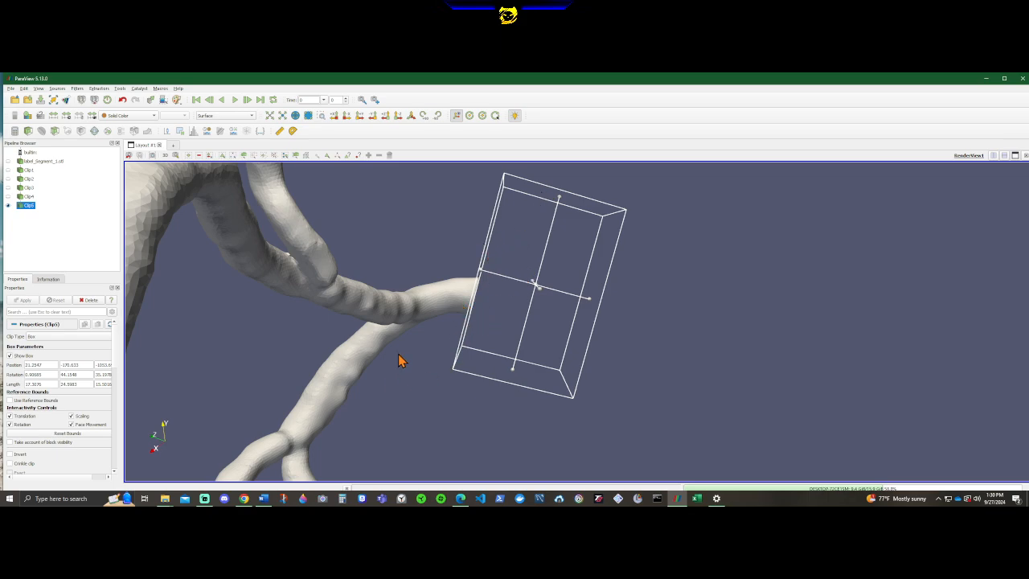
{"action": "left_click_drag", "start_coordinate": [391, 378], "coordinate": [534, 308]}
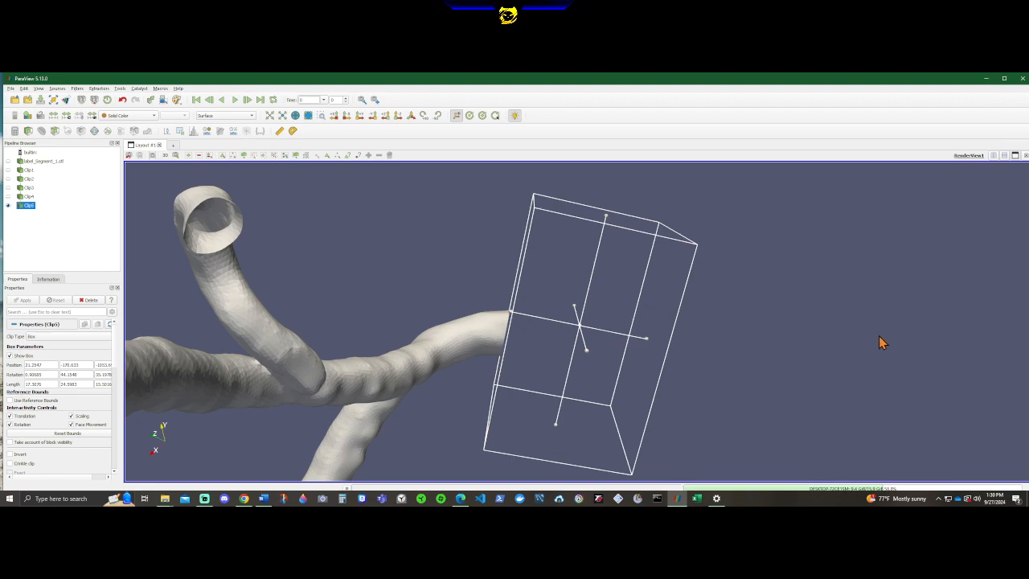
{"action": "left_click_drag", "start_coordinate": [881, 342], "coordinate": [713, 361]}
{"action": "scroll", "coordinate": [995, 287], "scroll_direction": "down", "scroll_amount": 3}
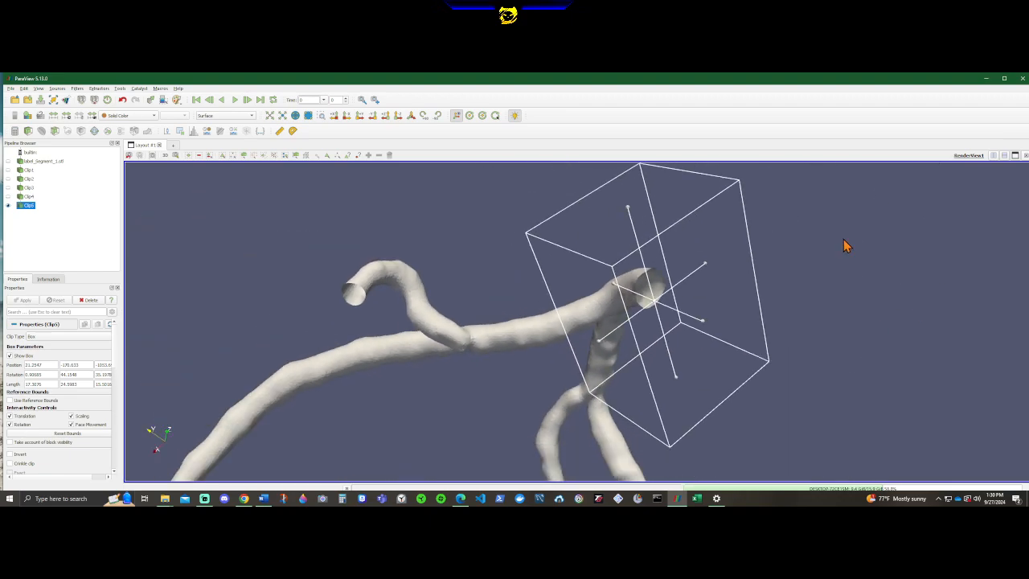
Rotate the fifth clip box to about 11, 45 and 32 degrees so its face squares up to the stub branch.
{"action": "mouse_move", "coordinate": [614, 187]}
{"action": "left_mouse_down"}
{"action": "mouse_move", "coordinate": [615, 204]}
{"action": "mouse_move", "coordinate": [605, 175]}
{"action": "left_mouse_up"}
{"action": "left_click_drag", "start_coordinate": [474, 308], "coordinate": [629, 287]}
{"action": "scroll", "coordinate": [480, 364], "scroll_direction": "up", "scroll_amount": 4}
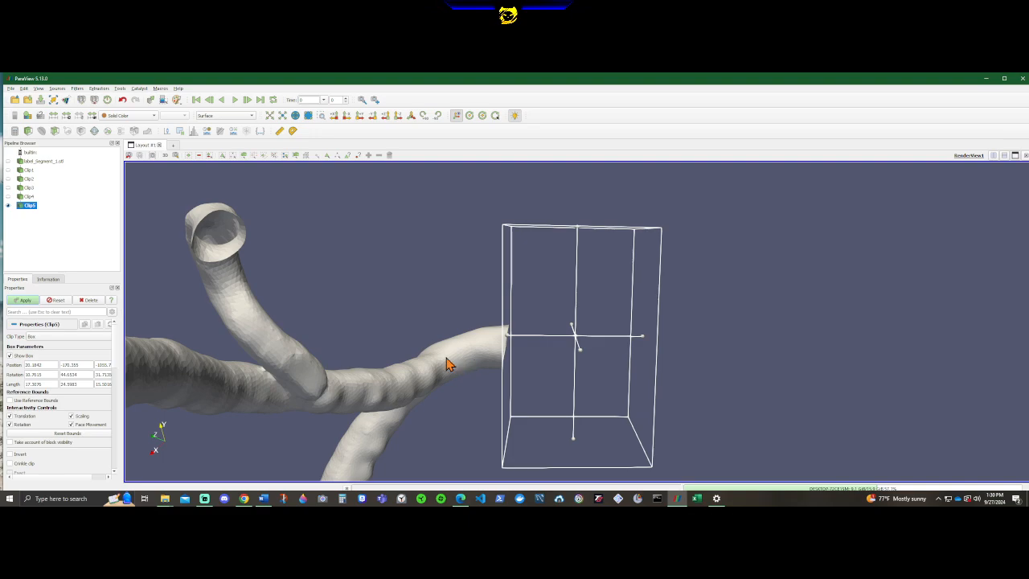
{"action": "middle_click_drag", "start_coordinate": [446, 357], "coordinate": [520, 313]}
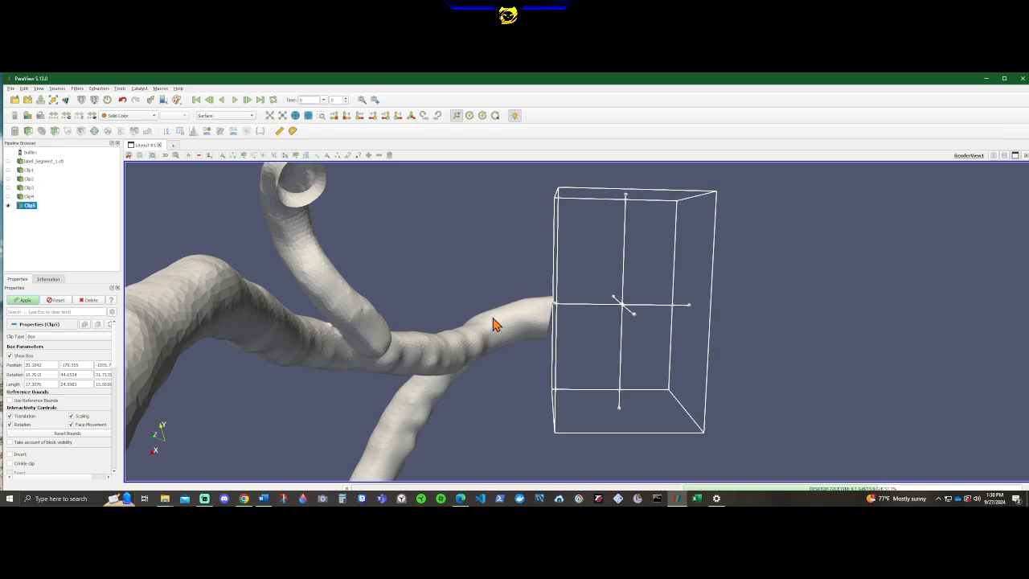
{"action": "left_click_drag", "start_coordinate": [461, 340], "coordinate": [527, 351]}
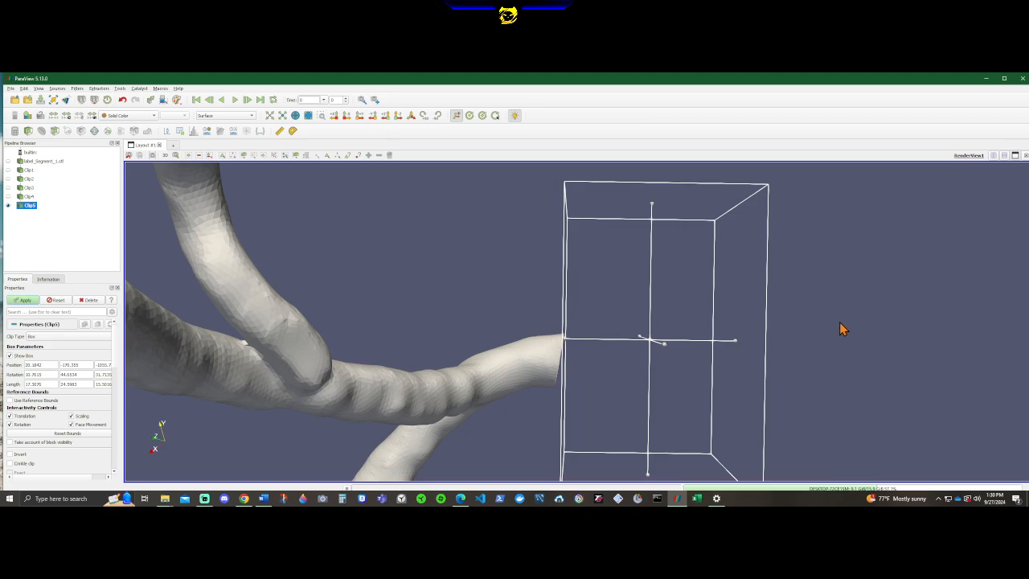
{"action": "left_click_drag", "start_coordinate": [844, 330], "coordinate": [688, 311]}
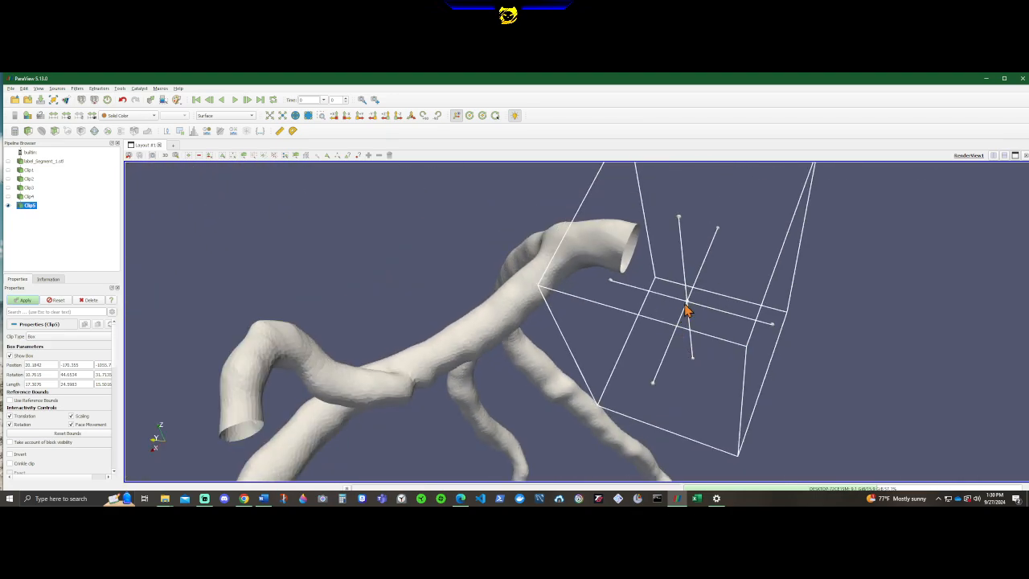
{"action": "left_click_drag", "start_coordinate": [1018, 379], "coordinate": [856, 377]}
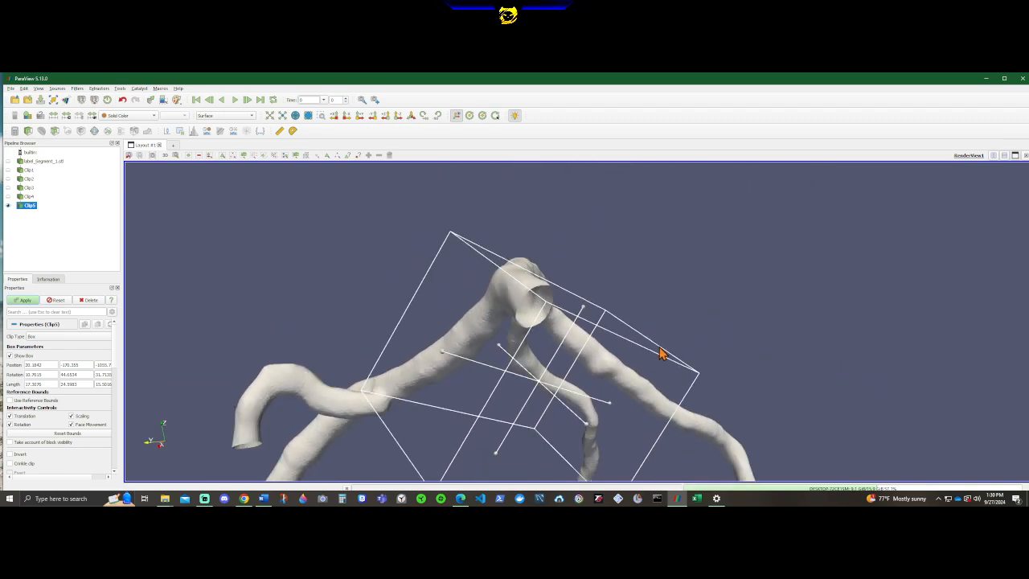
Rotate the fifth clip box to about 11, 49 and 31 degrees so its near face crosses the stub branch squarely.
{"action": "left_click_drag", "start_coordinate": [763, 298], "coordinate": [792, 287]}
{"action": "left_click_drag", "start_coordinate": [568, 260], "coordinate": [547, 268]}
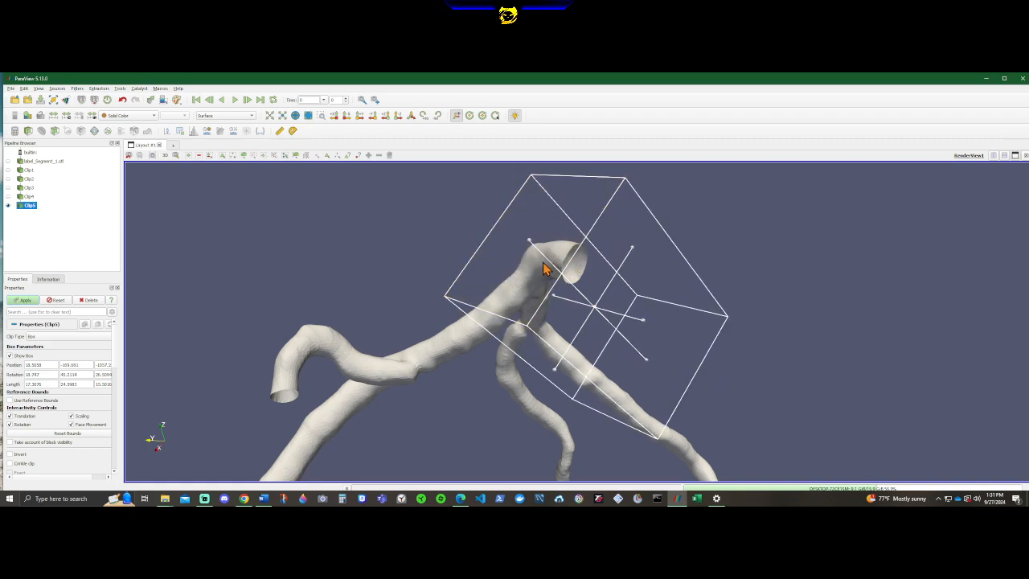
{"action": "left_click_drag", "start_coordinate": [415, 318], "coordinate": [526, 277]}
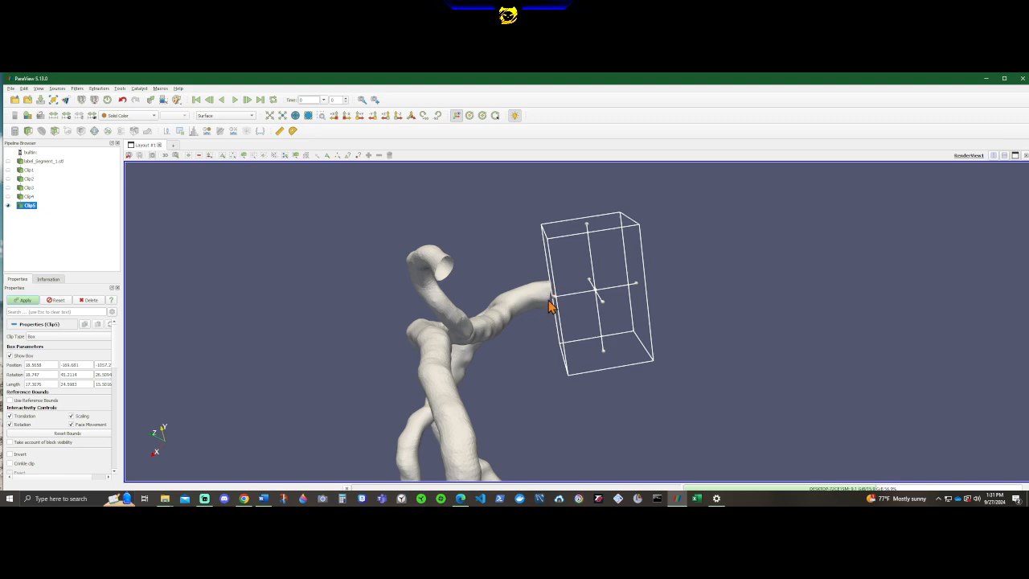
{"action": "scroll", "coordinate": [547, 312], "scroll_direction": "up", "scroll_amount": 5}
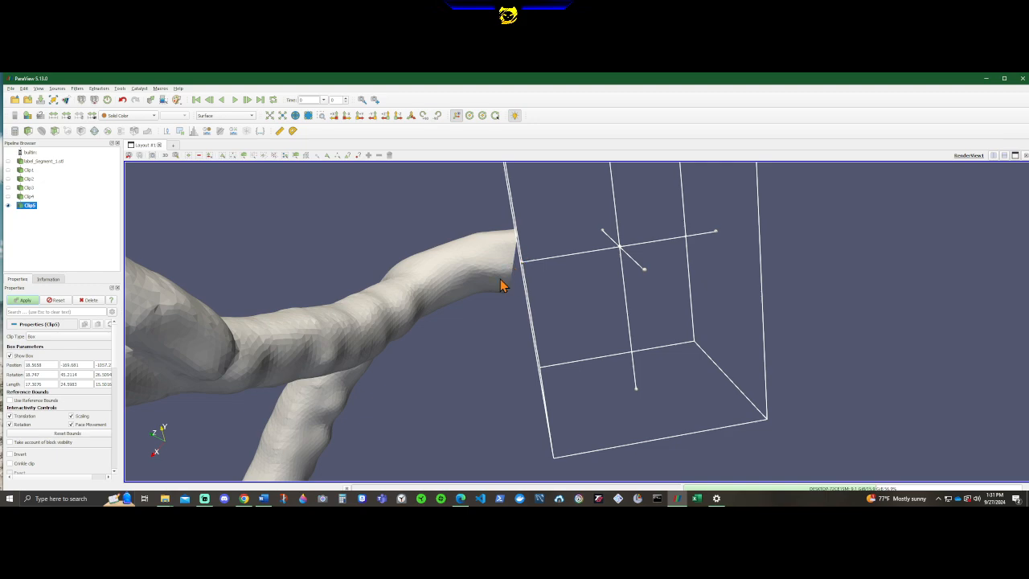
{"action": "left_click_drag", "start_coordinate": [529, 274], "coordinate": [475, 306]}
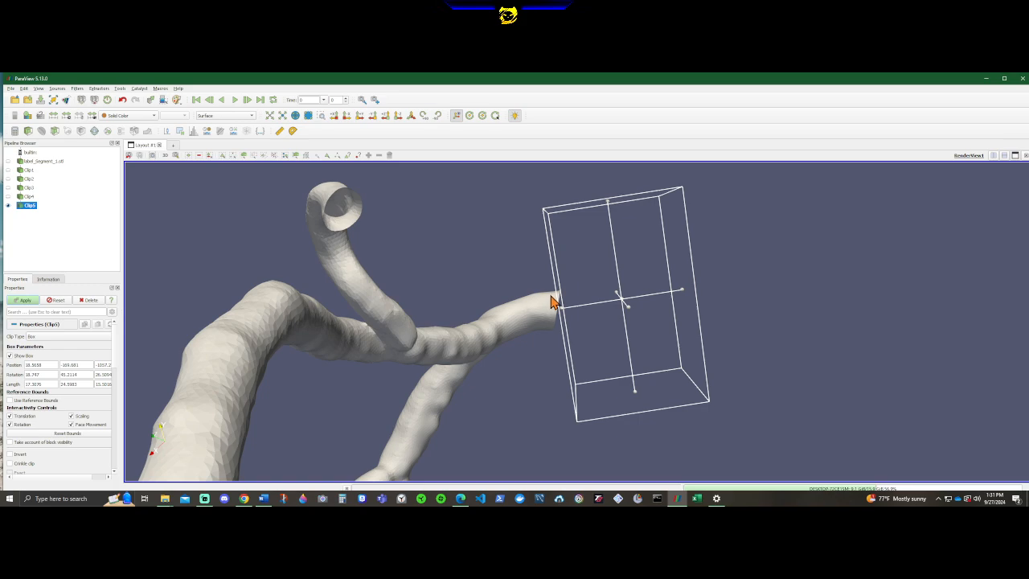
{"action": "scroll", "coordinate": [551, 301], "scroll_direction": "up", "scroll_amount": 5}
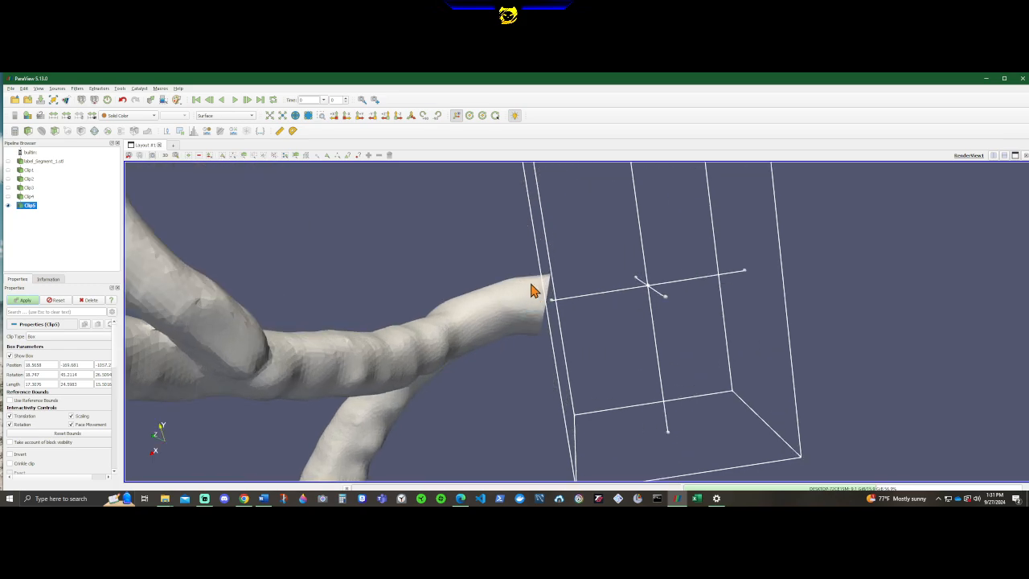
{"action": "scroll", "coordinate": [531, 289], "scroll_direction": "down", "scroll_amount": 5}
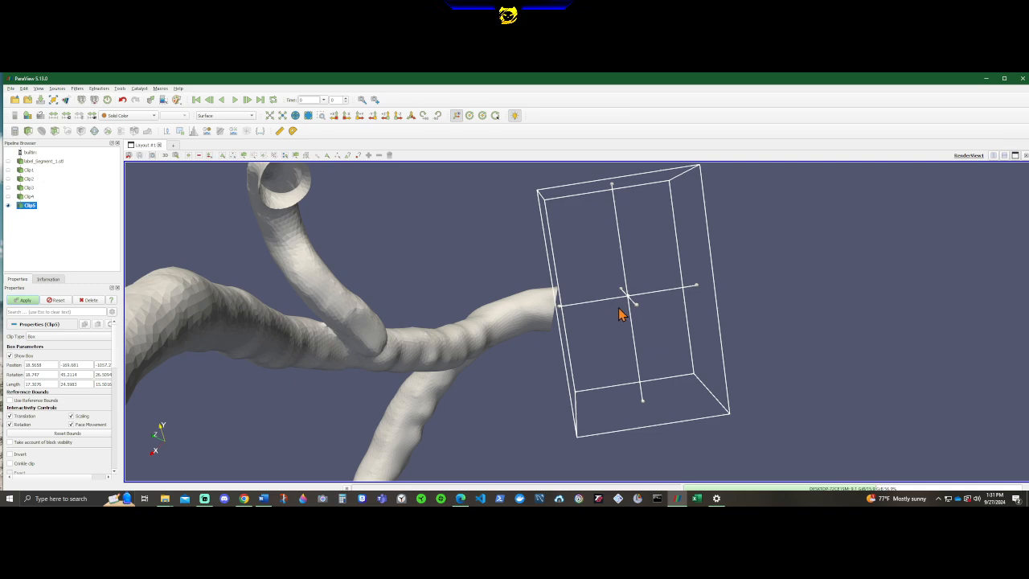
{"action": "left_click_drag", "start_coordinate": [758, 311], "coordinate": [714, 347]}
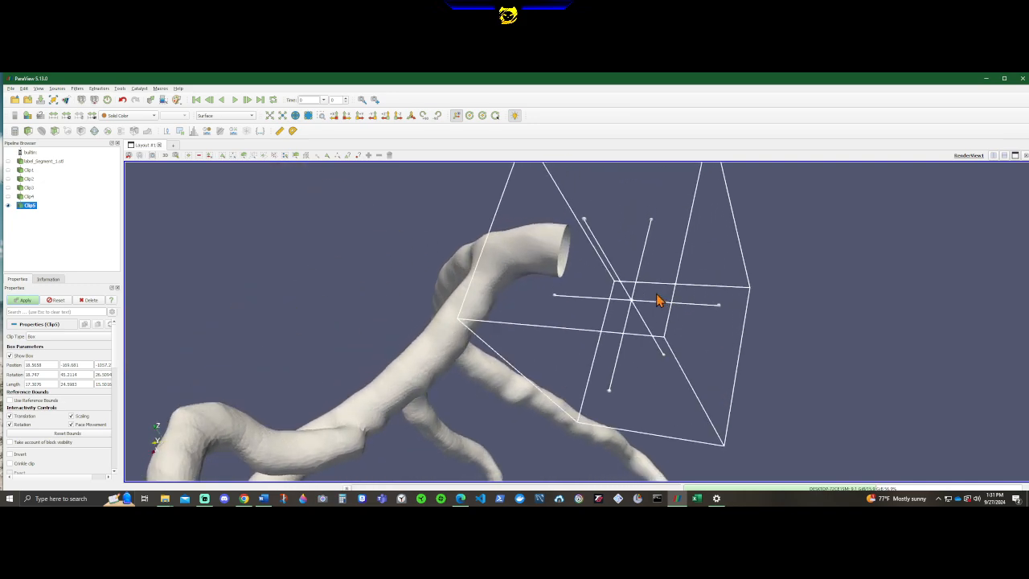
{"action": "left_click_drag", "start_coordinate": [653, 273], "coordinate": [688, 275]}
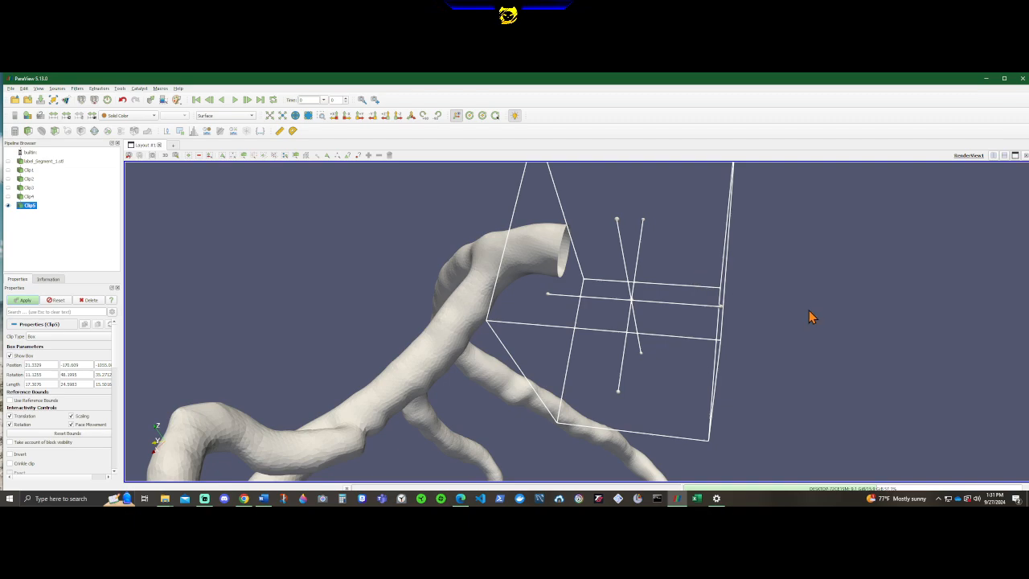
{"action": "left_click_drag", "start_coordinate": [810, 316], "coordinate": [836, 259]}
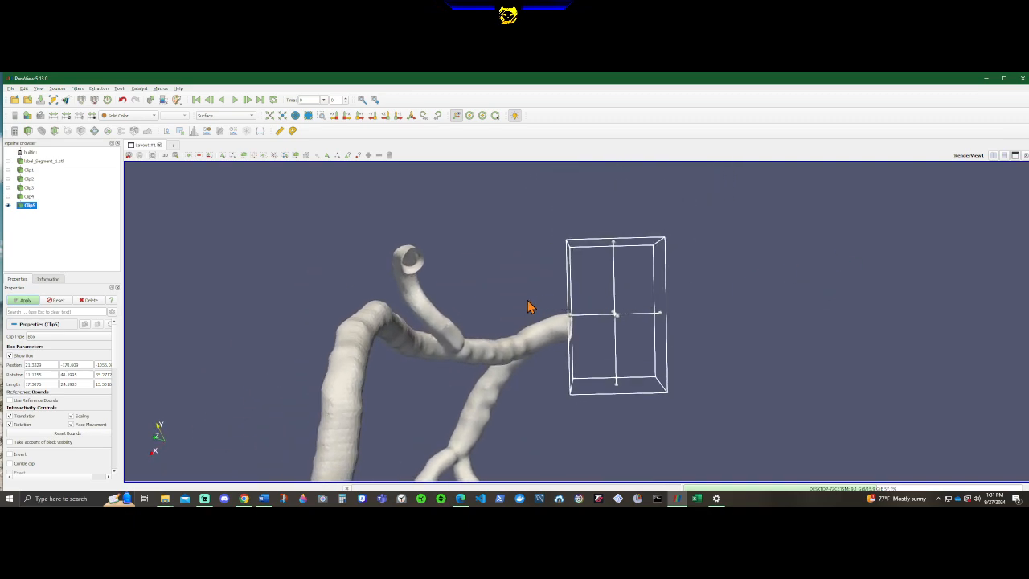
Shift the fifth clip box slightly along the stub branch so its near face lies just inside the branch's open end.
{"action": "scroll", "coordinate": [506, 312], "scroll_direction": "up", "scroll_amount": 5}
{"action": "middle_click_drag", "start_coordinate": [487, 317], "coordinate": [523, 313]}
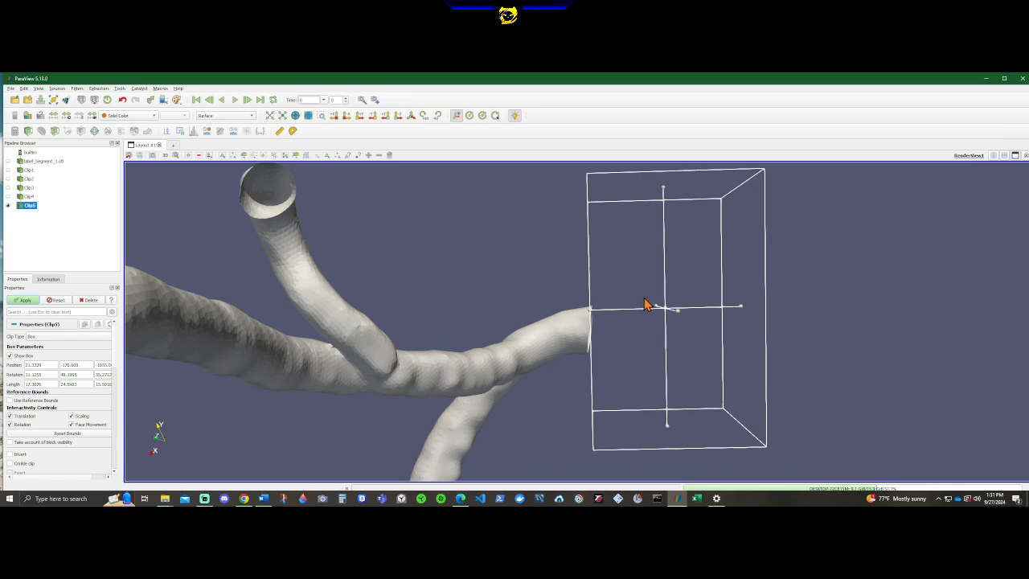
{"action": "left_click_drag", "start_coordinate": [645, 303], "coordinate": [610, 316]}
{"action": "left_click_drag", "start_coordinate": [536, 329], "coordinate": [552, 330]}
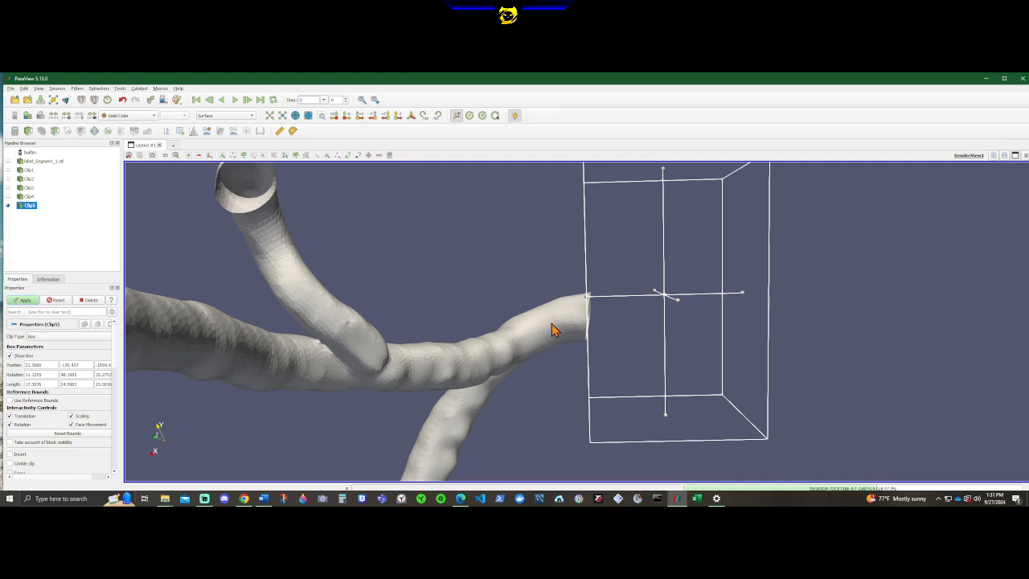
{"action": "left_click_drag", "start_coordinate": [644, 305], "coordinate": [645, 302]}
{"action": "scroll", "coordinate": [615, 315], "scroll_direction": "up", "scroll_amount": 1}
{"action": "left_click_drag", "start_coordinate": [489, 338], "coordinate": [580, 363]}
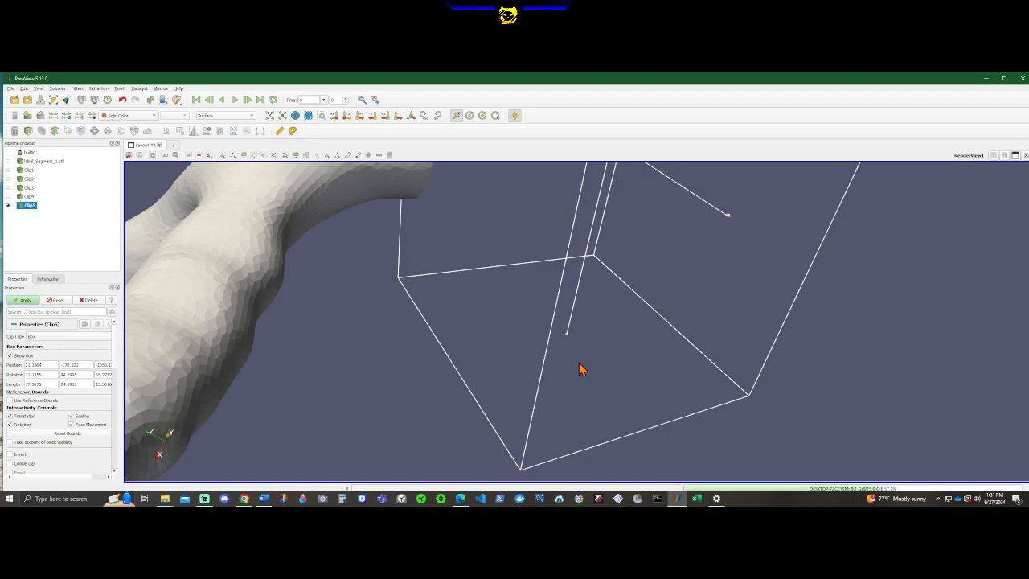
{"action": "left_click_drag", "start_coordinate": [365, 355], "coordinate": [347, 346]}
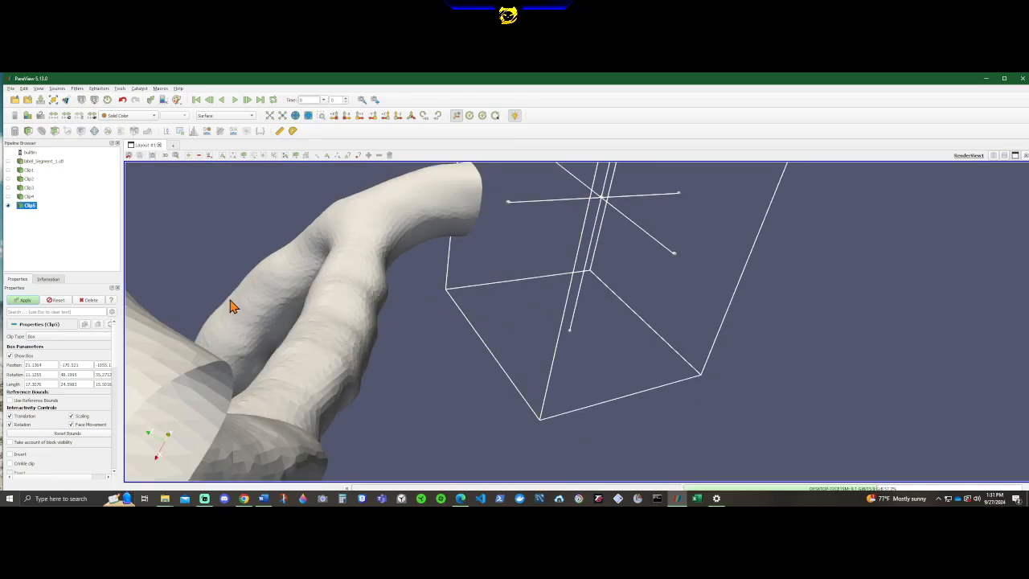
Compare the stub's cut end with the original label_Segment_1.stl surface, hide the original again, and apply the repositioned fifth clip.
{"action": "left_click", "coordinate": [8, 161]}
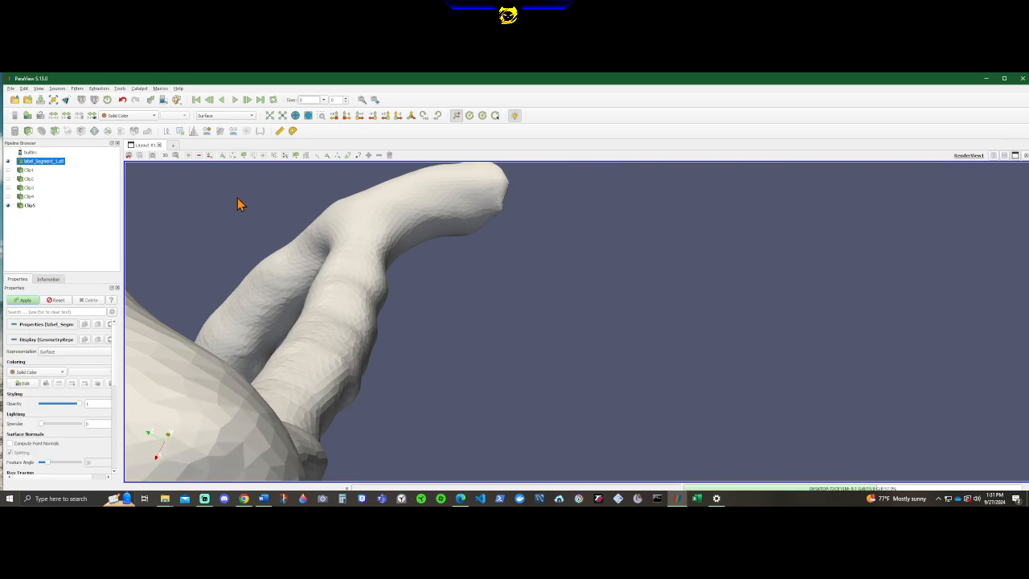
{"action": "left_click", "coordinate": [25, 207]}
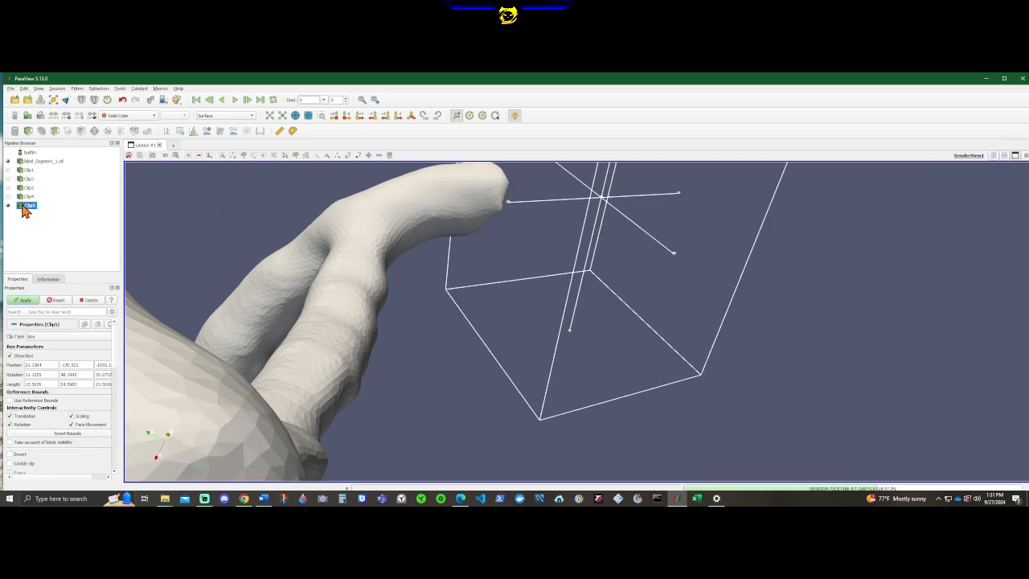
{"action": "left_click_drag", "start_coordinate": [285, 288], "coordinate": [446, 276]}
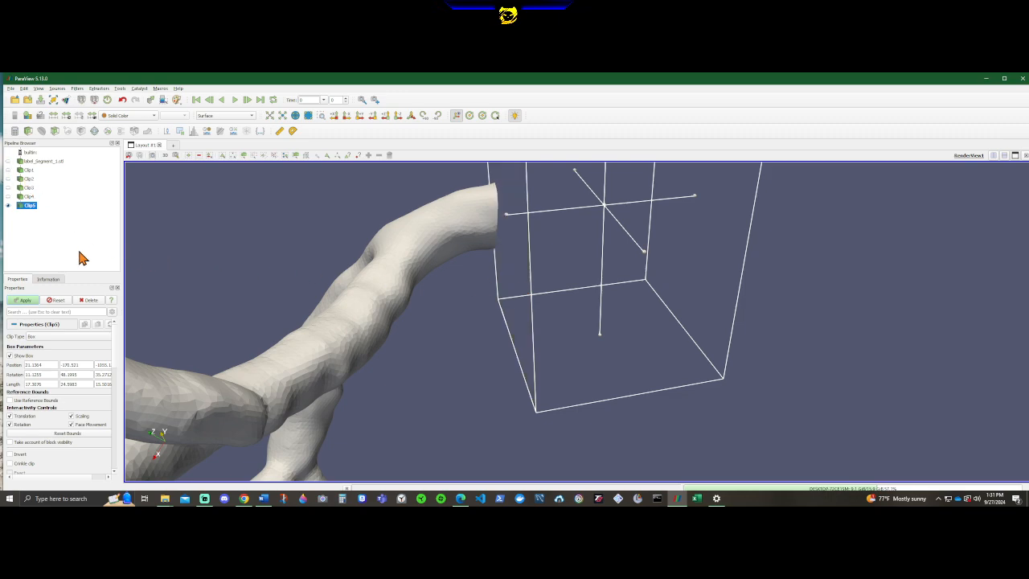
{"action": "left_click", "coordinate": [29, 299]}
Move the fifth clip box slightly further into the stub branch to trim the notch off its rim, reapply the clip, and inspect the artery.
{"action": "left_click_drag", "start_coordinate": [378, 317], "coordinate": [533, 322]}
{"action": "left_click_drag", "start_coordinate": [854, 323], "coordinate": [541, 351]}
{"action": "scroll", "coordinate": [453, 226], "scroll_direction": "up", "scroll_amount": 4}
{"action": "left_click", "coordinate": [541, 352]}
{"action": "left_click_drag", "start_coordinate": [540, 352], "coordinate": [657, 329]}
{"action": "middle_click_drag", "start_coordinate": [600, 318], "coordinate": [635, 329]}
{"action": "left_click_drag", "start_coordinate": [634, 329], "coordinate": [551, 324]}
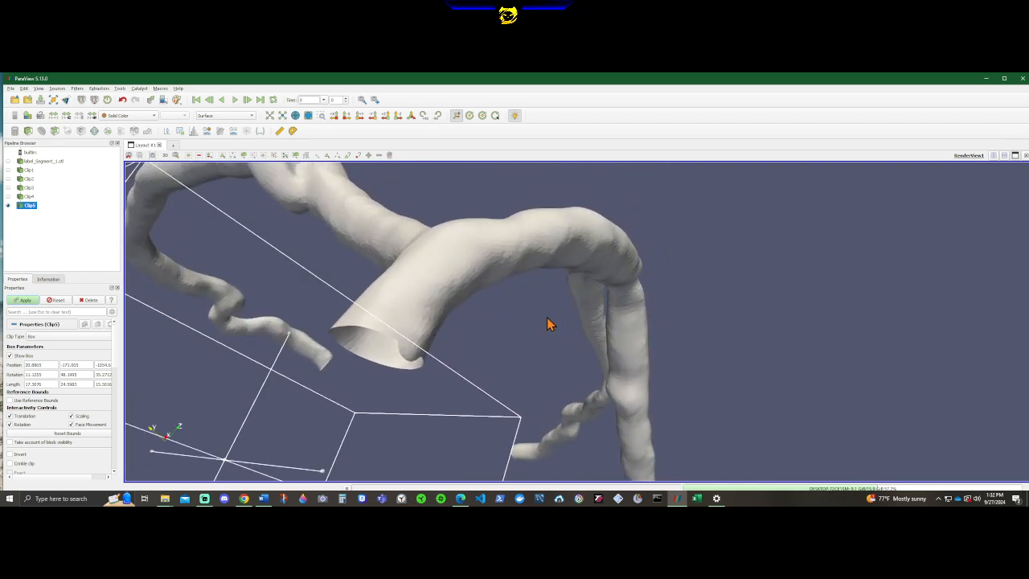
{"action": "left_click", "coordinate": [24, 300]}
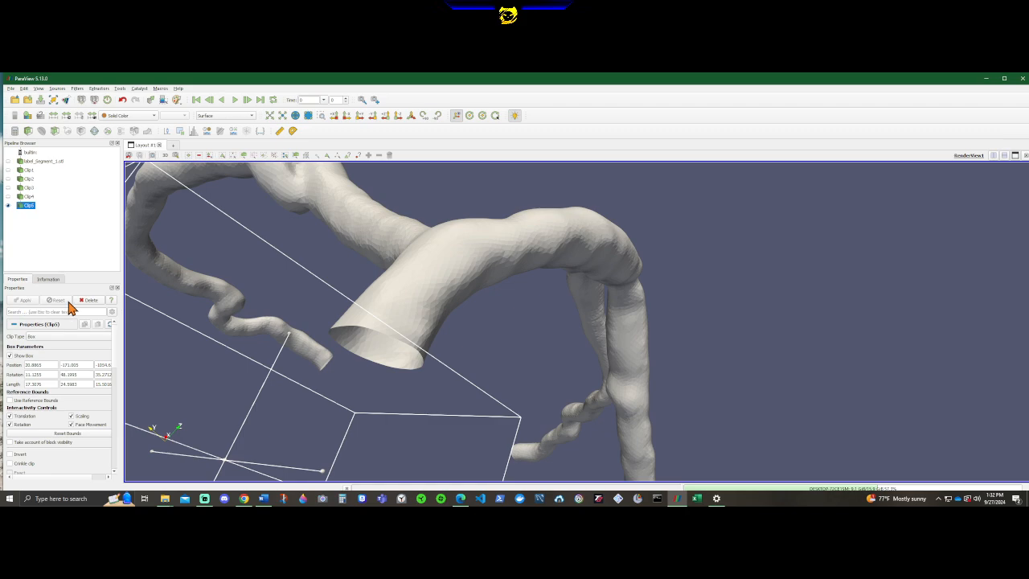
{"action": "left_click_drag", "start_coordinate": [688, 275], "coordinate": [216, 262]}
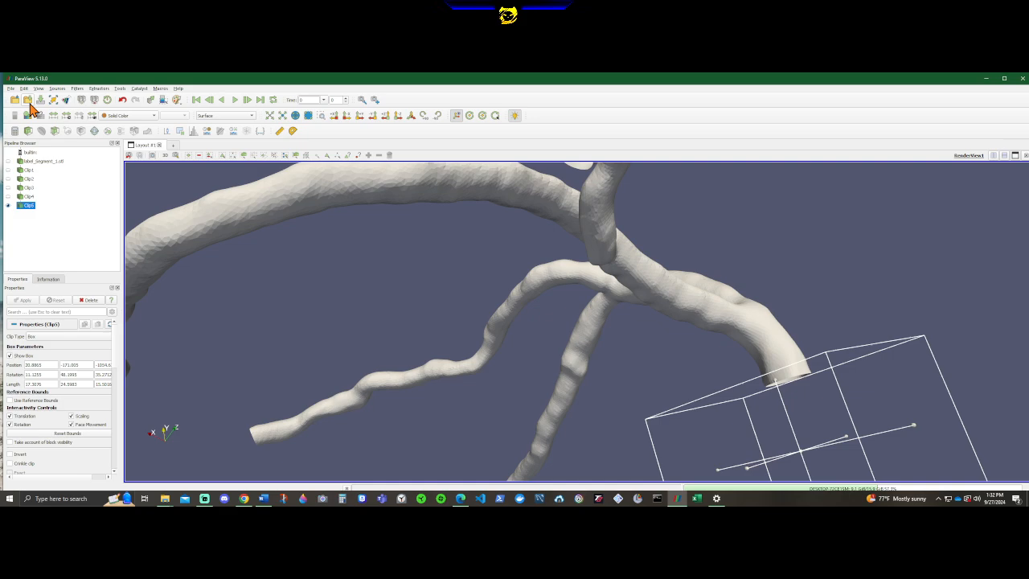
Add an Extract Surface filter to the fifth clip result and apply it.
{"action": "right_click", "coordinate": [25, 206]}
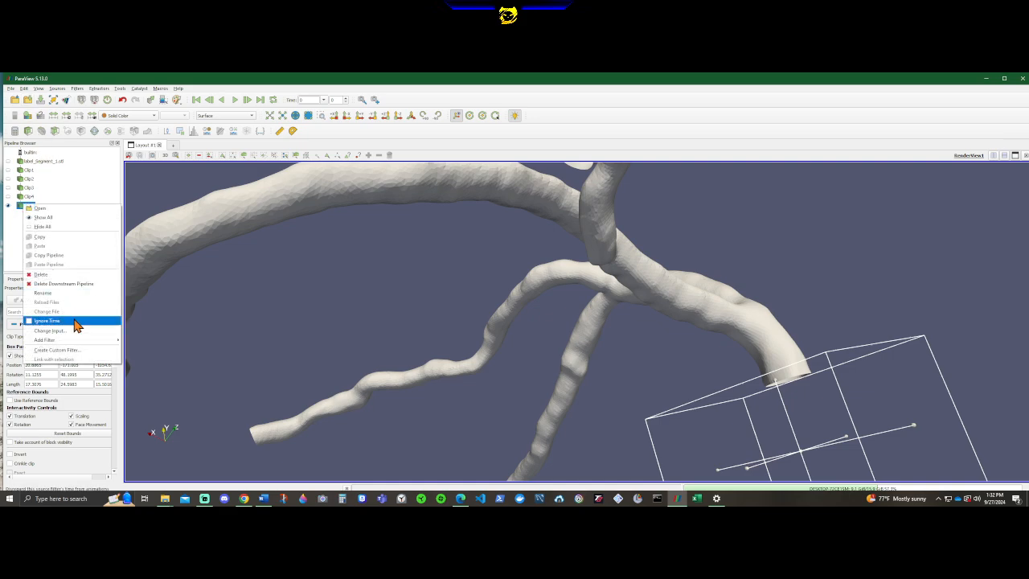
{"action": "mouse_move", "coordinate": [64, 340]}
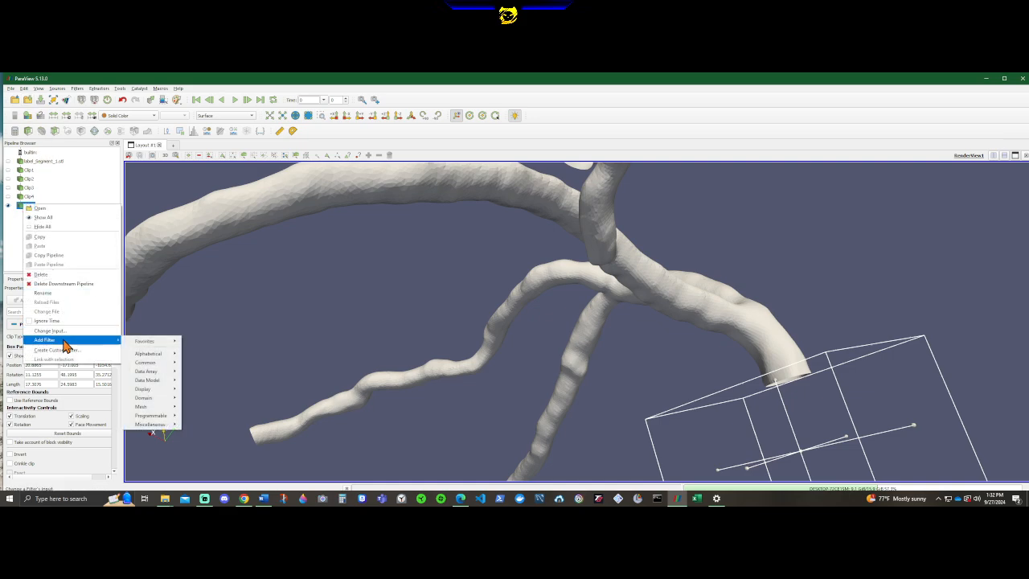
{"action": "left_click", "coordinate": [78, 88]}
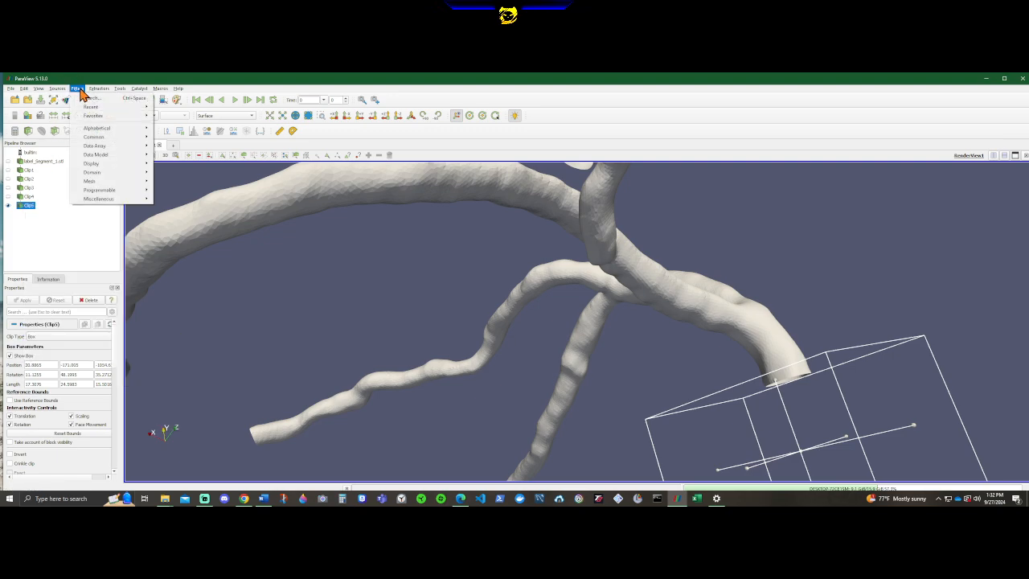
{"action": "mouse_move", "coordinate": [101, 120]}
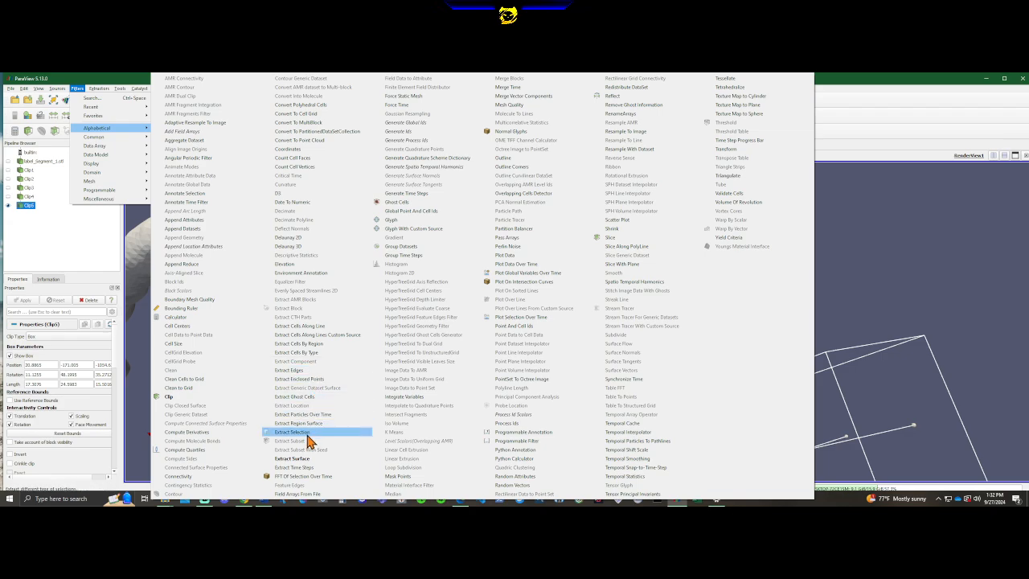
{"action": "left_click", "coordinate": [305, 459]}
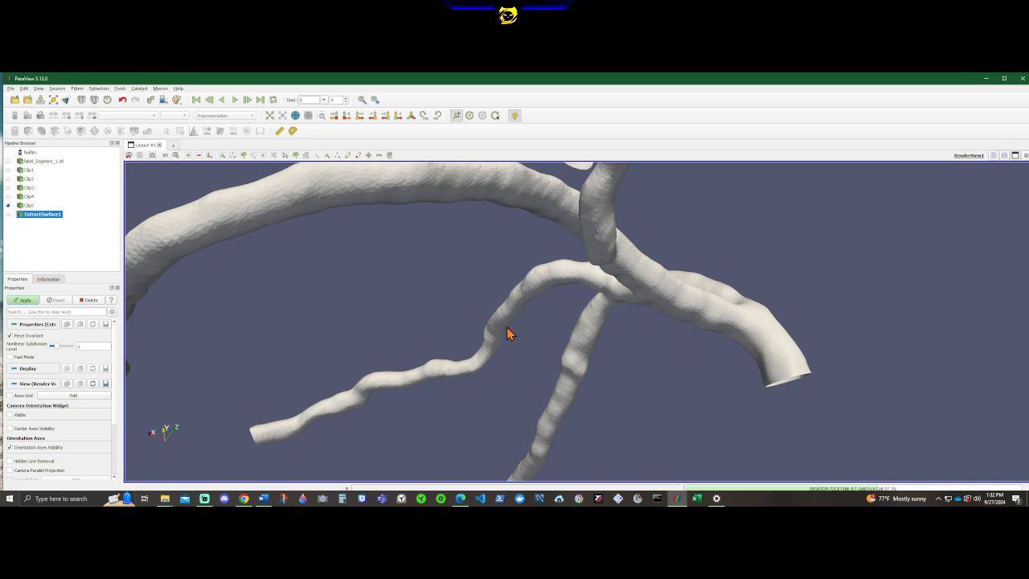
{"action": "left_click", "coordinate": [27, 300]}
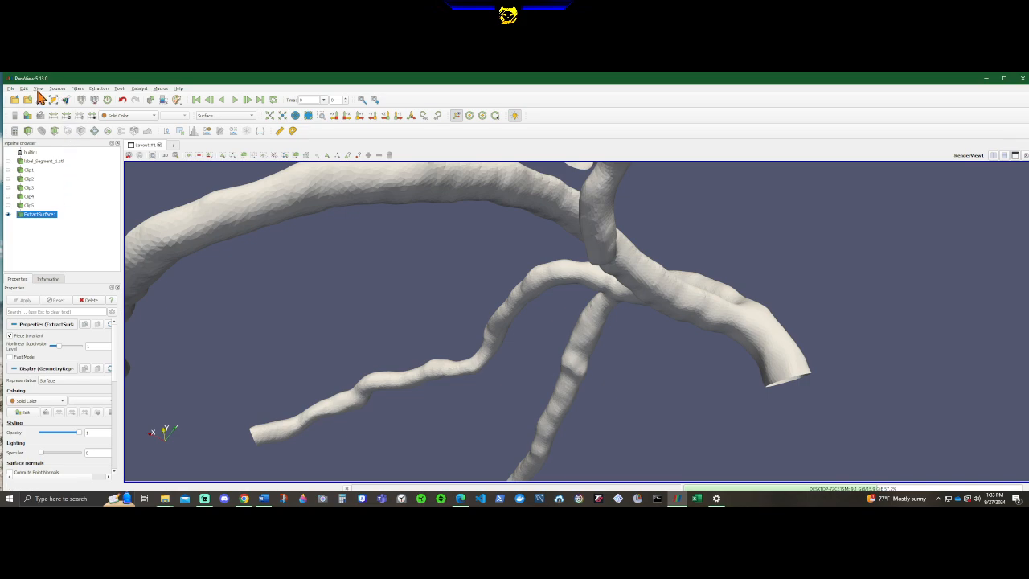
Add a Triangulate filter to the extracted surface and apply it.
{"action": "right_click", "coordinate": [34, 216]}
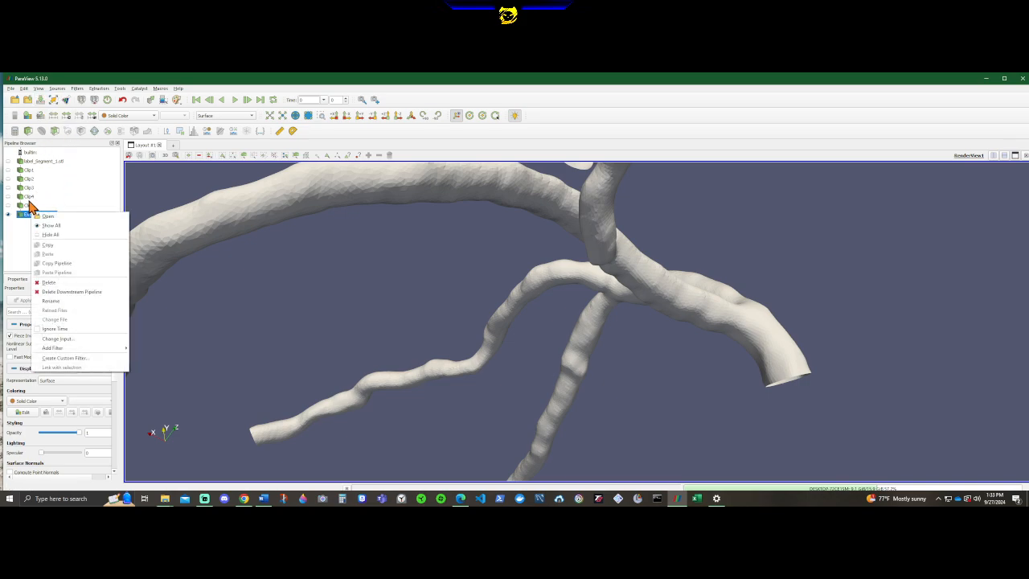
{"action": "mouse_move", "coordinate": [64, 348]}
{"action": "mouse_move", "coordinate": [156, 354]}
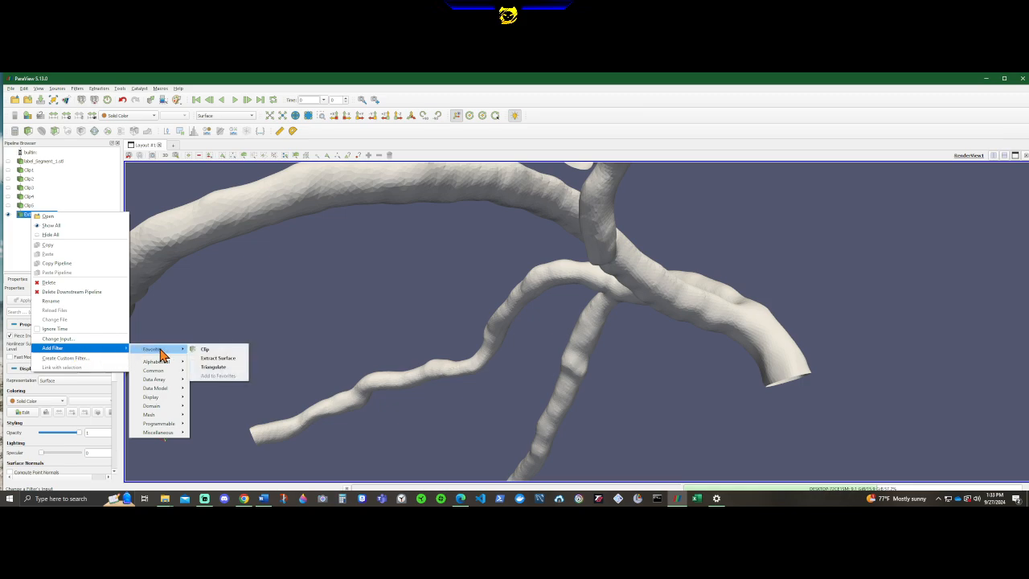
{"action": "left_click", "coordinate": [214, 369]}
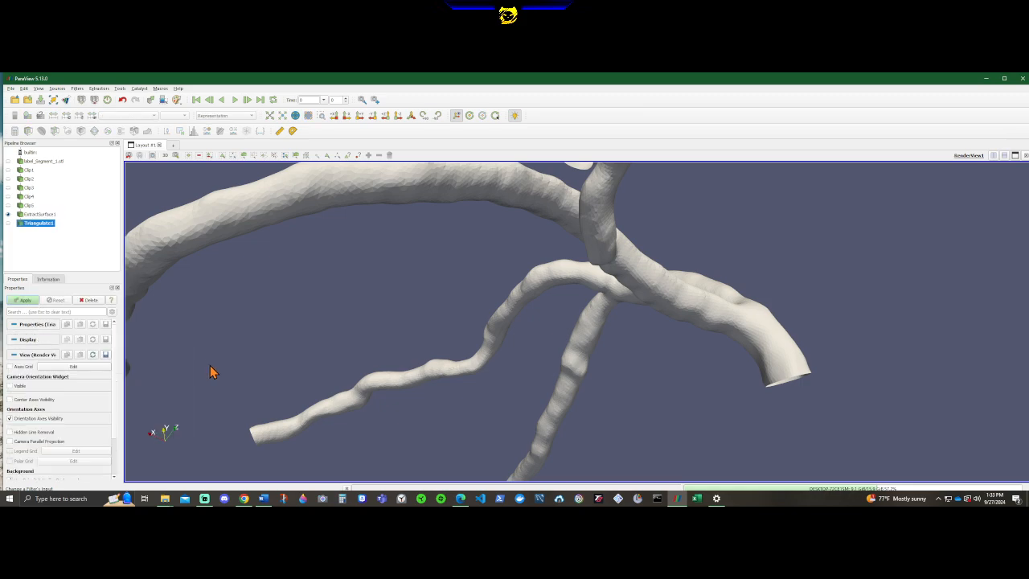
{"action": "left_click", "coordinate": [24, 299]}
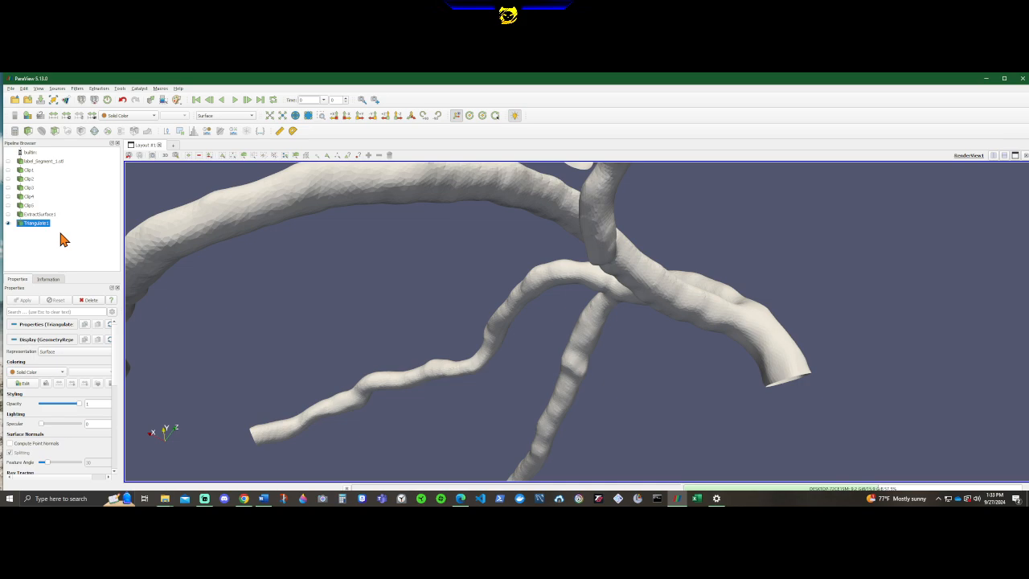
Save the triangulated surface as a binary STL file named c in the folder that holds label_Segment_1.stl.
{"action": "left_click", "coordinate": [28, 102]}
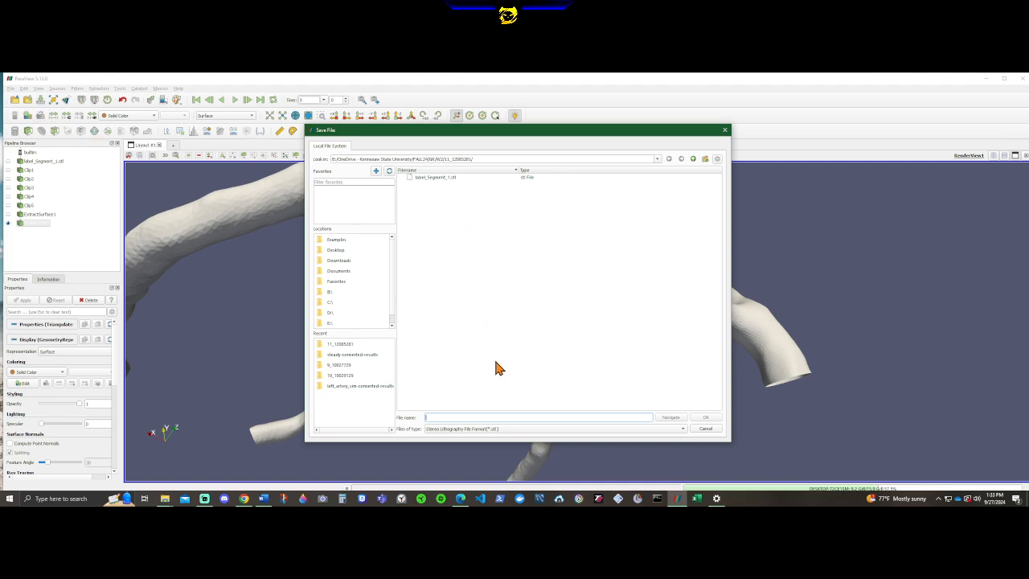
{"action": "type", "text": "clipped"}
{"action": "left_click", "coordinate": [705, 416]}
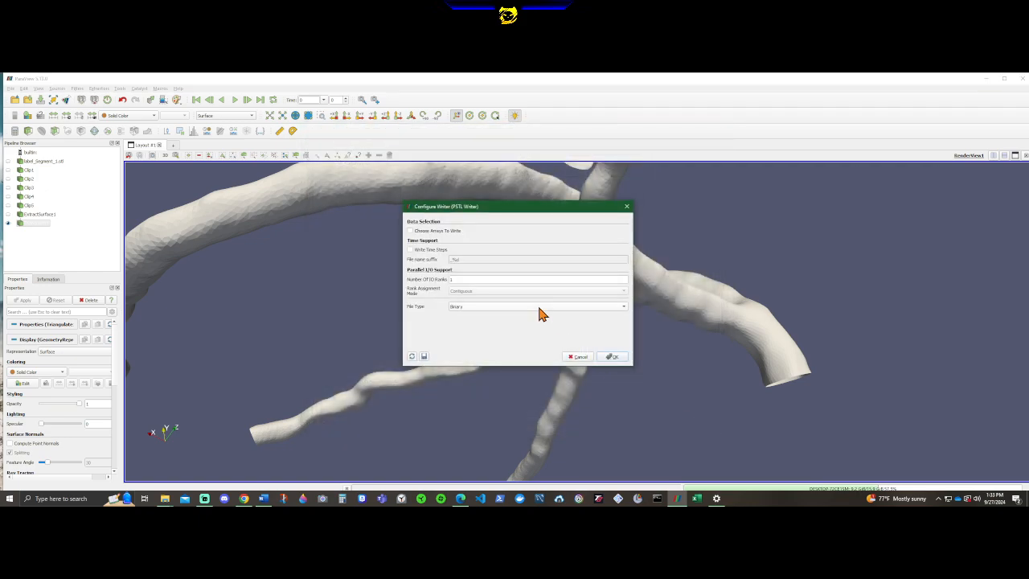
{"action": "left_click", "coordinate": [614, 359]}
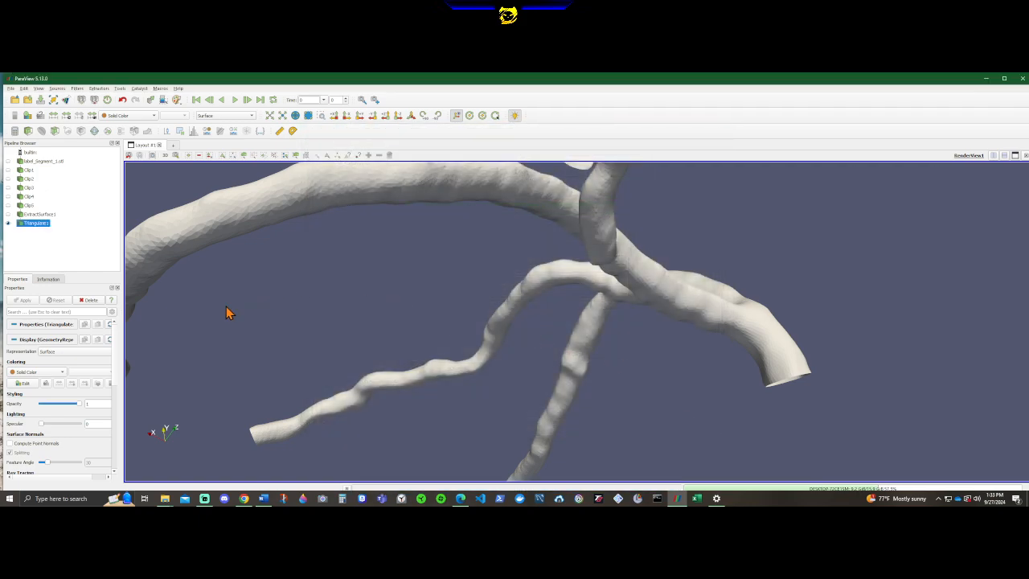
Close ParaView and launch SimVascular from the desktop.
{"action": "left_click", "coordinate": [1022, 78]}
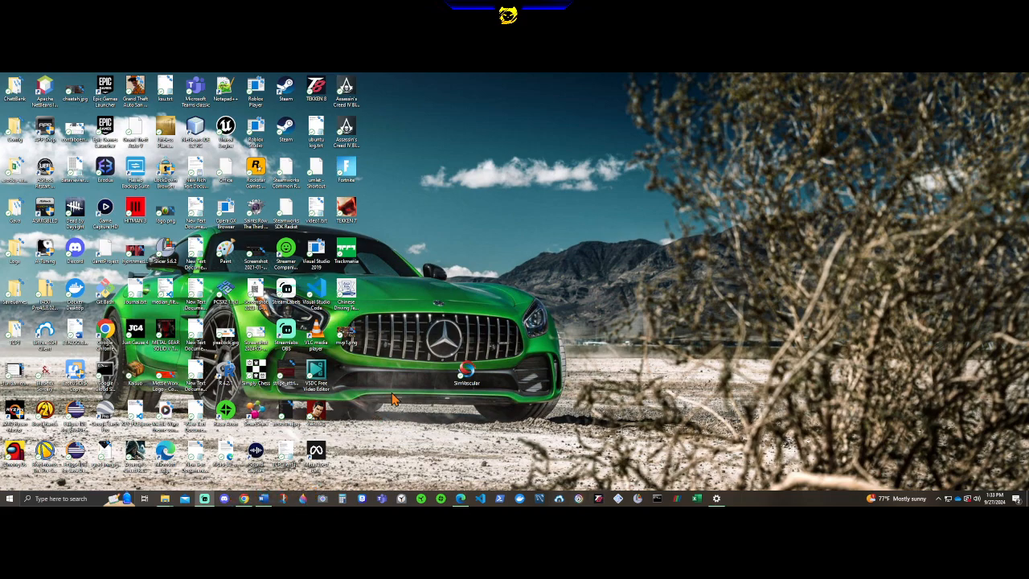
{"action": "double_click", "coordinate": [466, 373]}
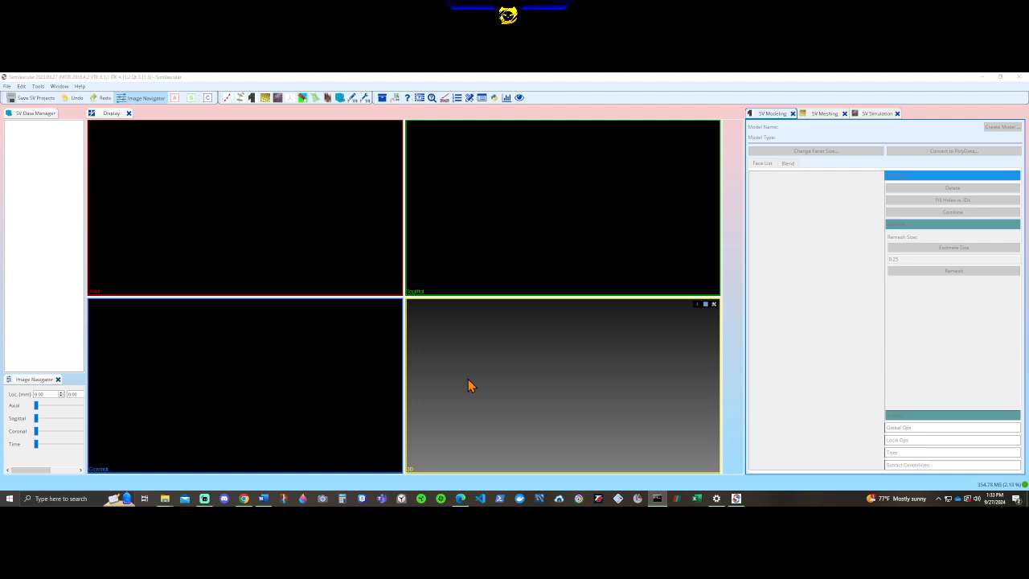
{"action": "left_click", "coordinate": [41, 163]}
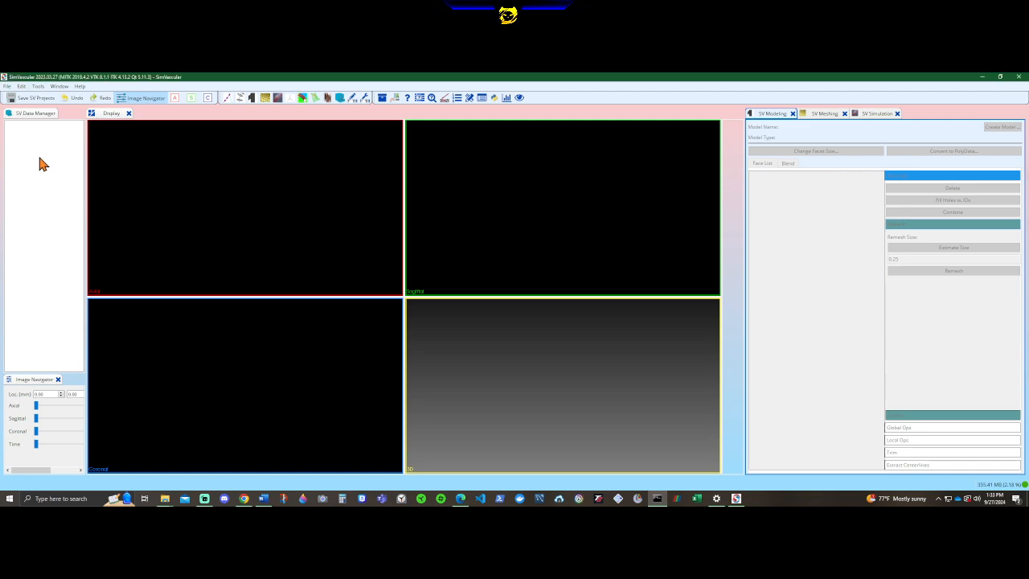
Create a new SimVascular project named SV_project in the W2 folder under FALL24/GR.
{"action": "left_click", "coordinate": [7, 86]}
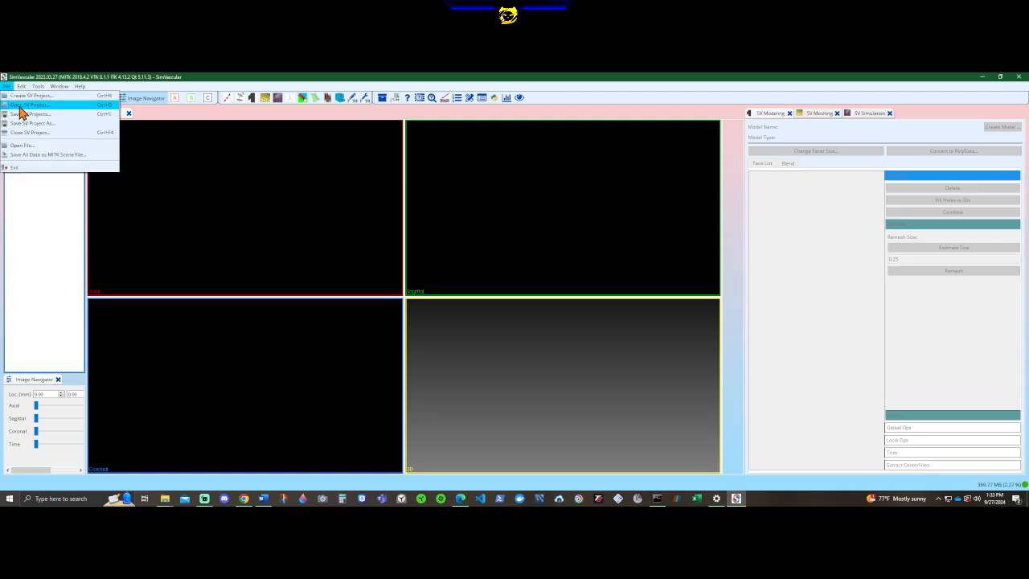
{"action": "left_click", "coordinate": [28, 95]}
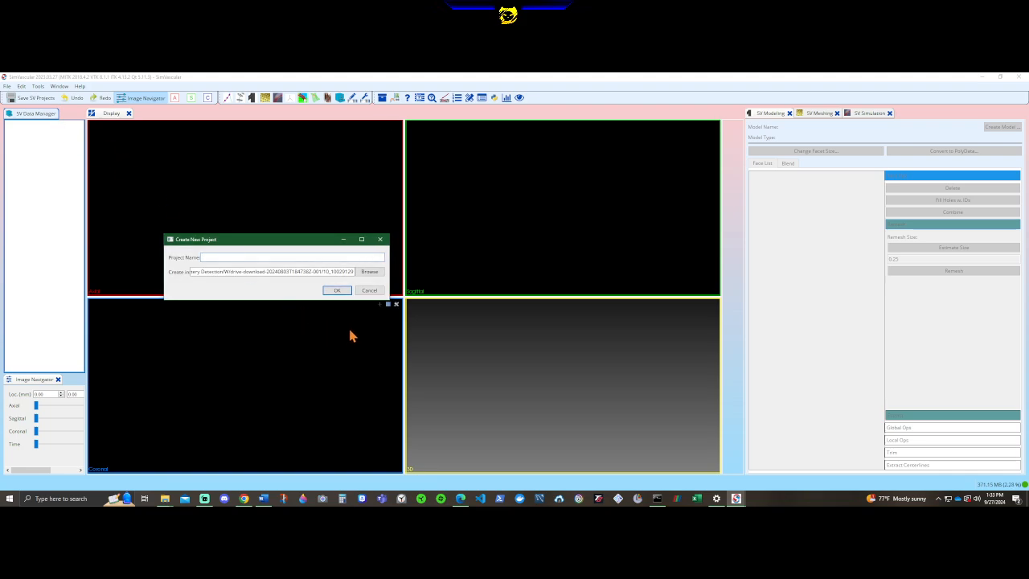
{"action": "left_click", "coordinate": [368, 272]}
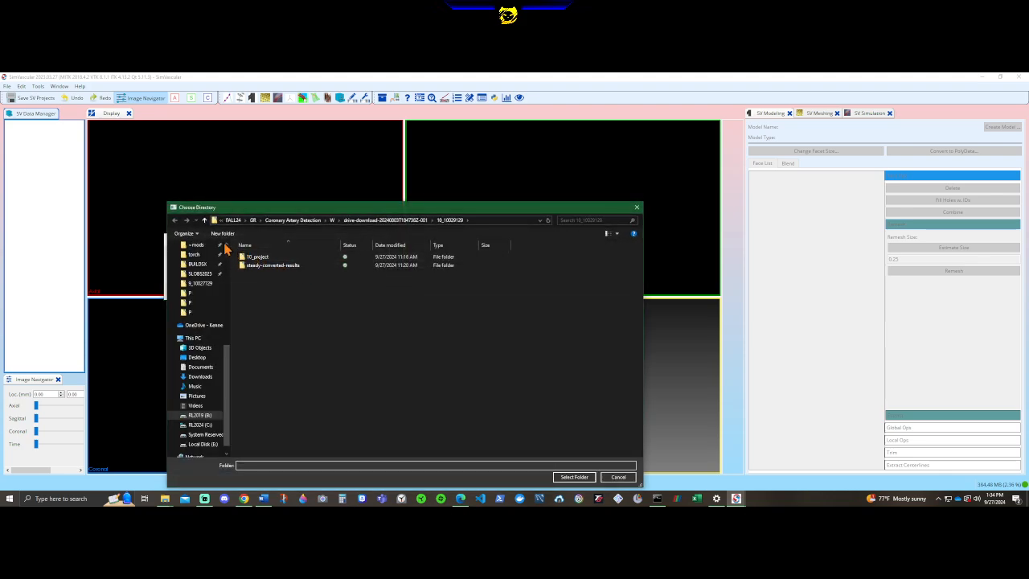
{"action": "left_click", "coordinate": [204, 218]}
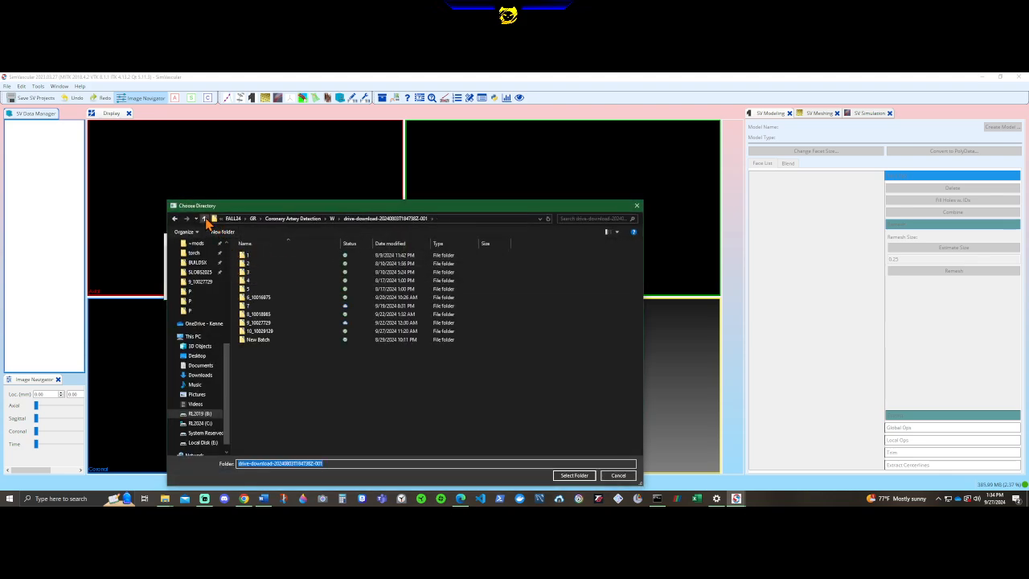
{"action": "left_click", "coordinate": [205, 219]}
{"action": "left_click", "coordinate": [204, 219]}
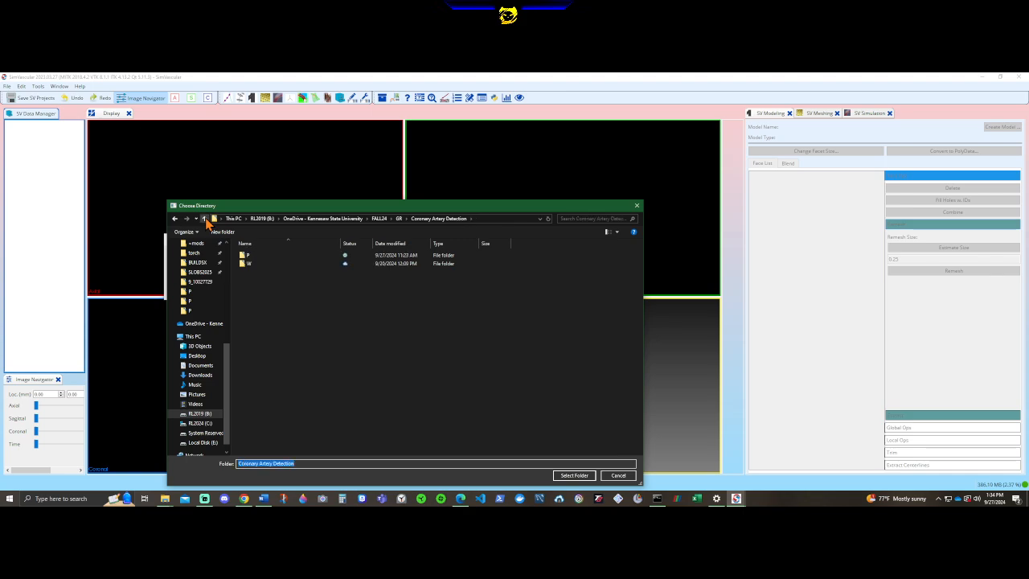
{"action": "left_click", "coordinate": [204, 218]}
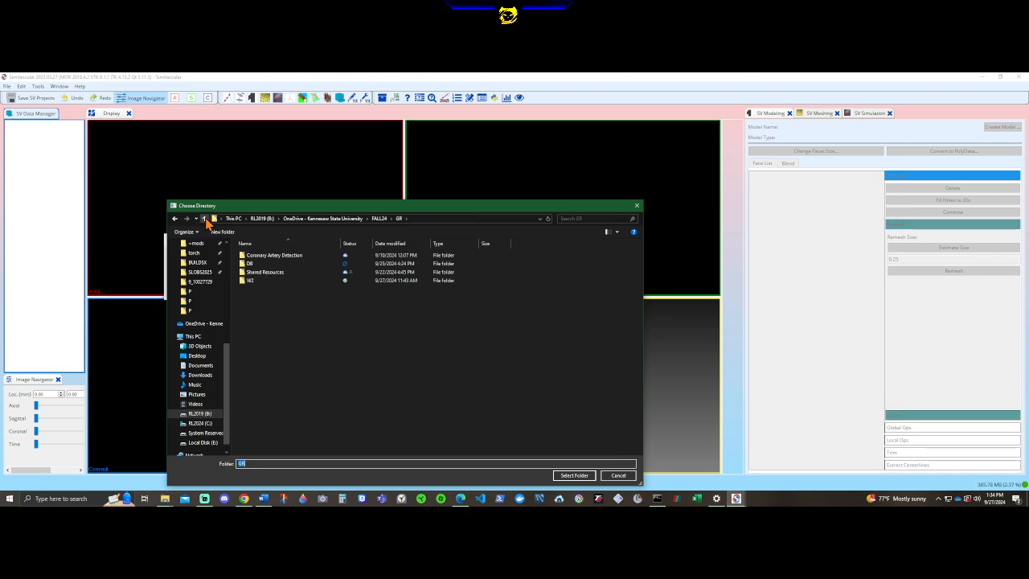
{"action": "double_click", "coordinate": [260, 281]}
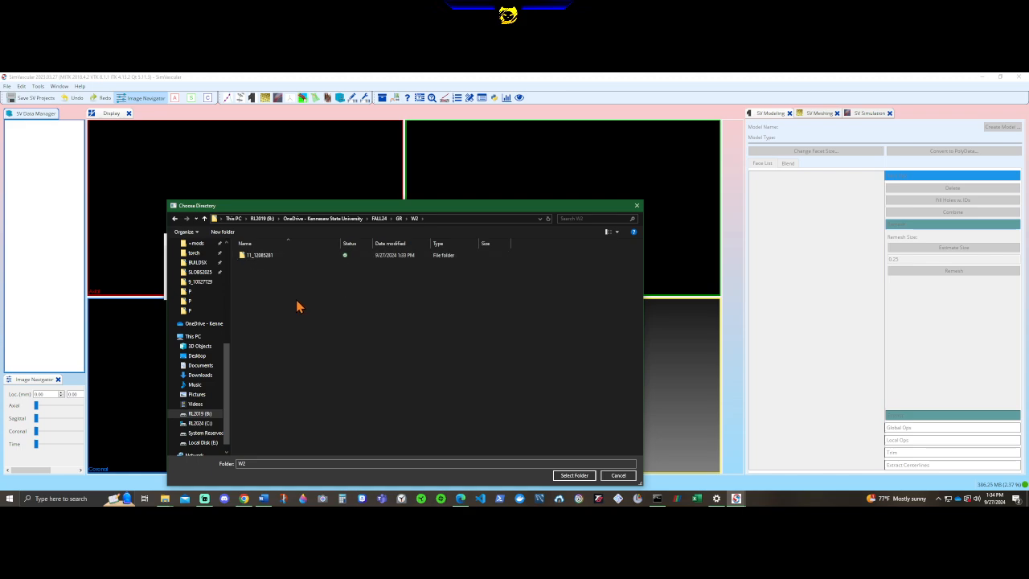
{"action": "left_click", "coordinate": [574, 476]}
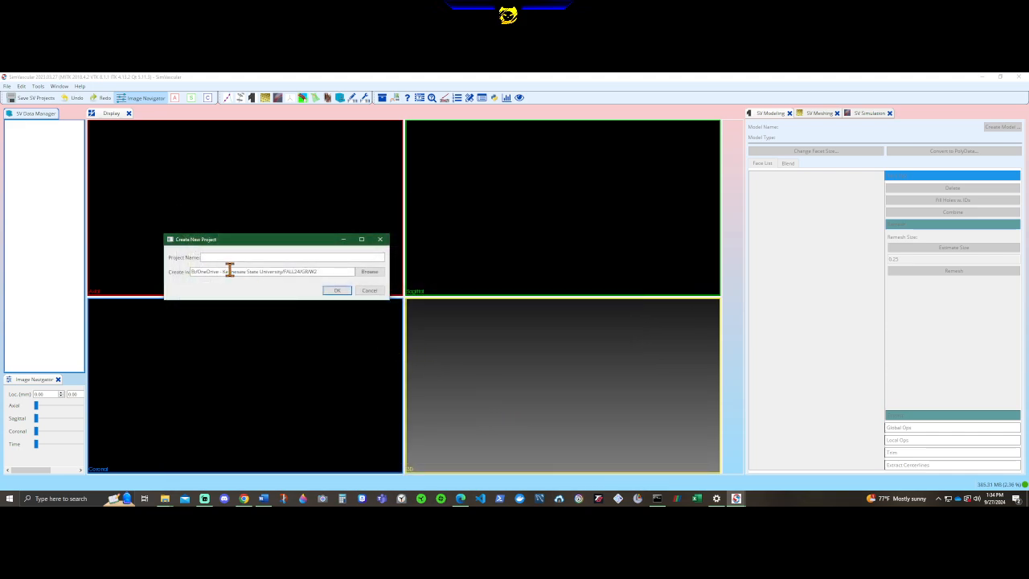
{"action": "left_click", "coordinate": [269, 257]}
{"action": "left_click", "coordinate": [337, 292]}
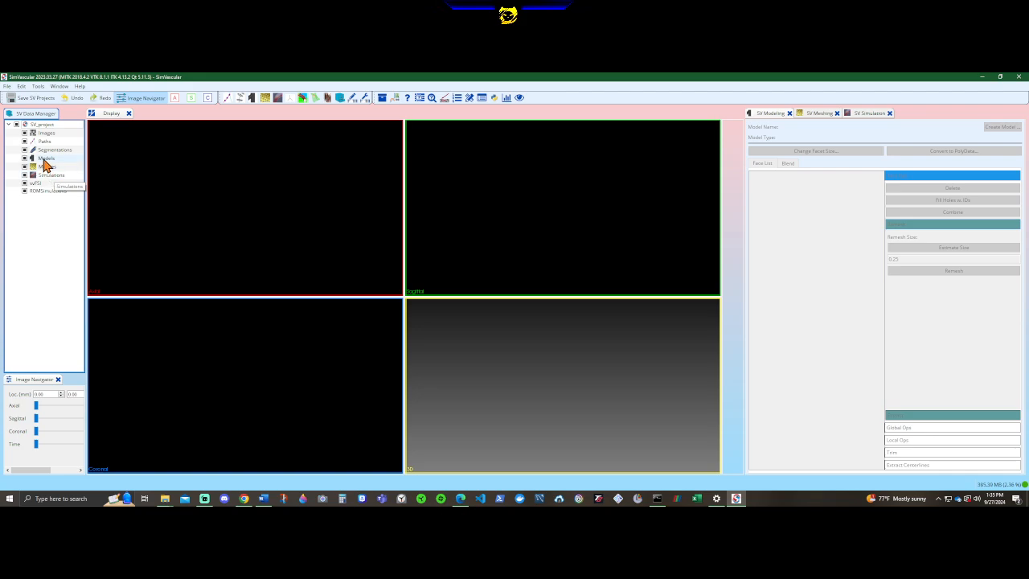
Import 11_clipped.stl from the numbered case folder inside W2 as a solid model in the project.
{"action": "right_click", "coordinate": [44, 160]}
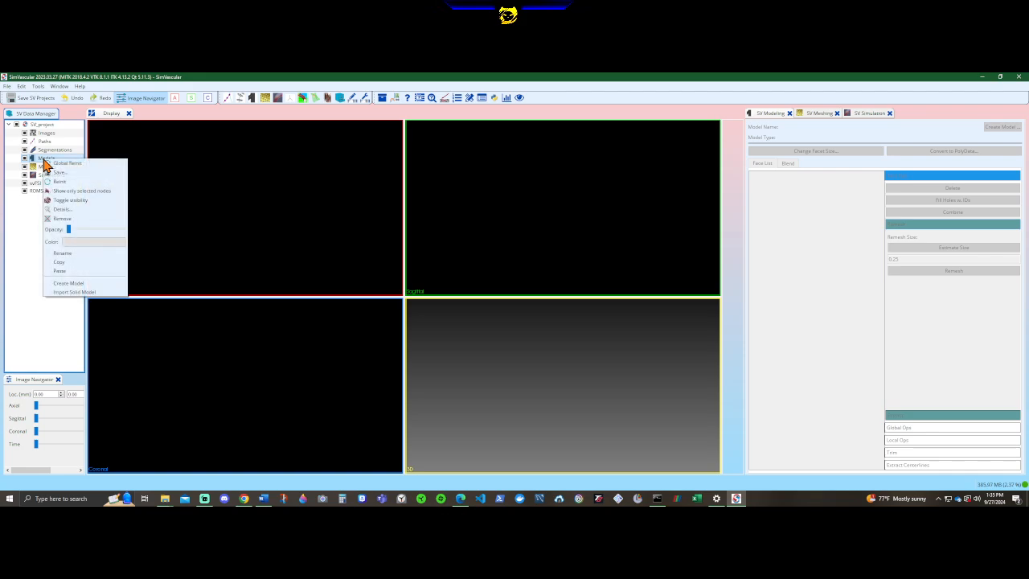
{"action": "left_click", "coordinate": [84, 293]}
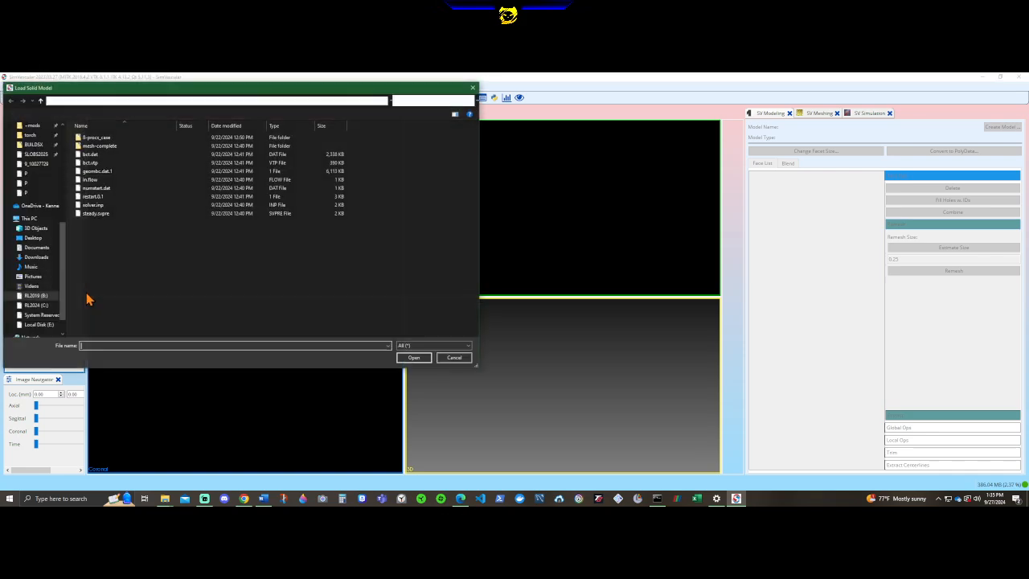
{"action": "left_click", "coordinate": [41, 100]}
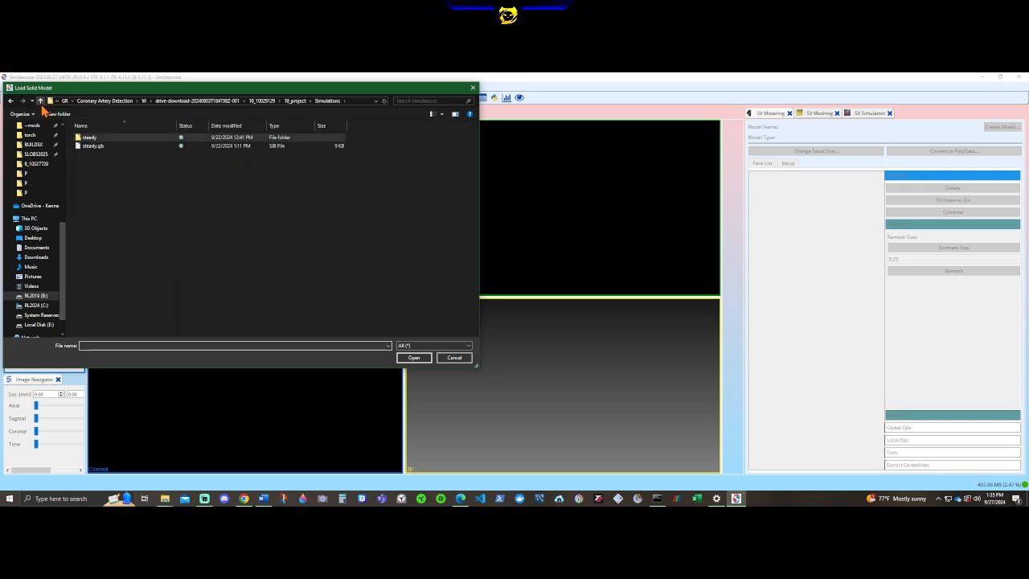
{"action": "left_click", "coordinate": [40, 101]}
{"action": "left_click", "coordinate": [40, 101]}
{"action": "left_click", "coordinate": [40, 100]}
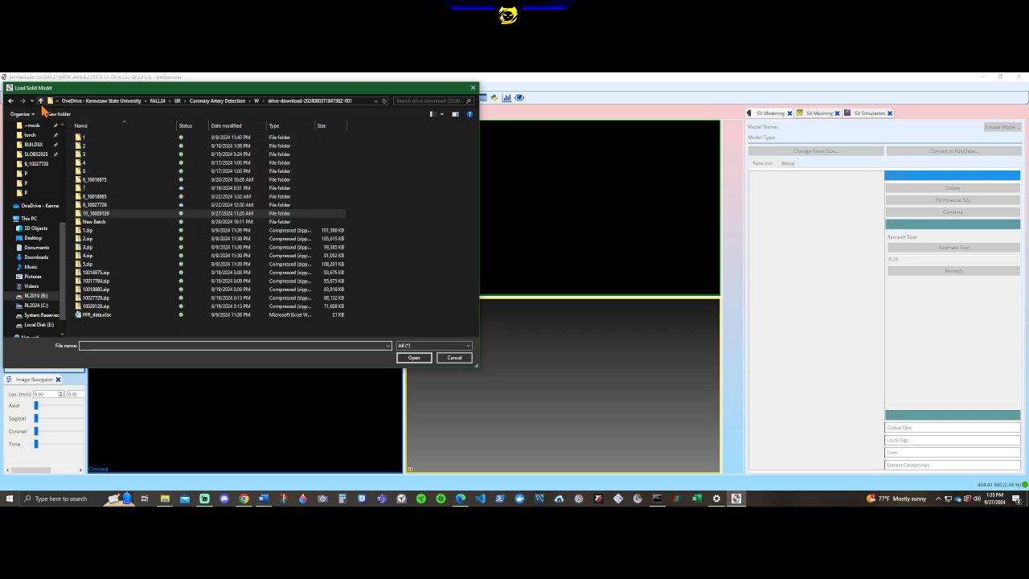
{"action": "left_click", "coordinate": [40, 101]}
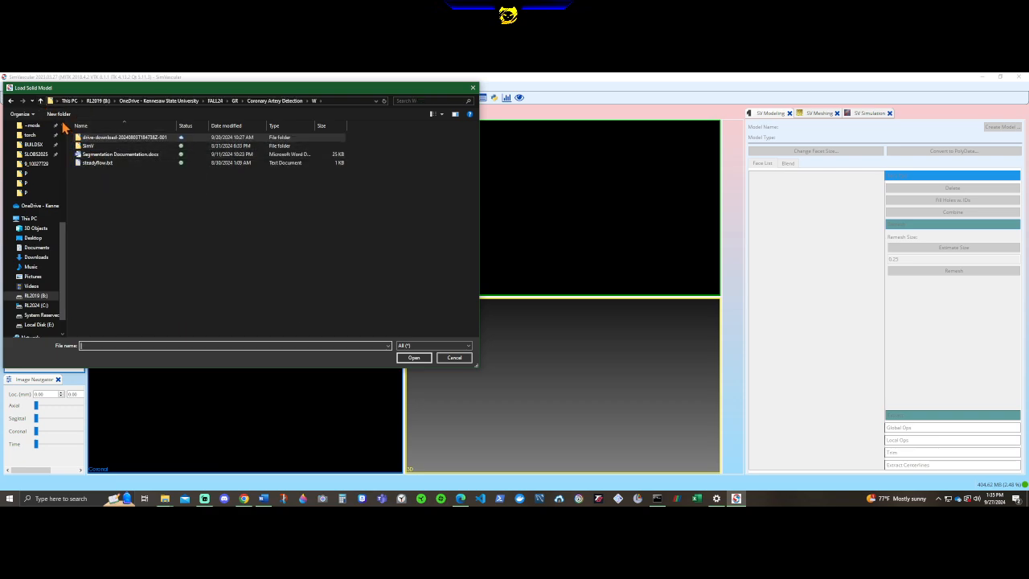
{"action": "left_click", "coordinate": [40, 100]}
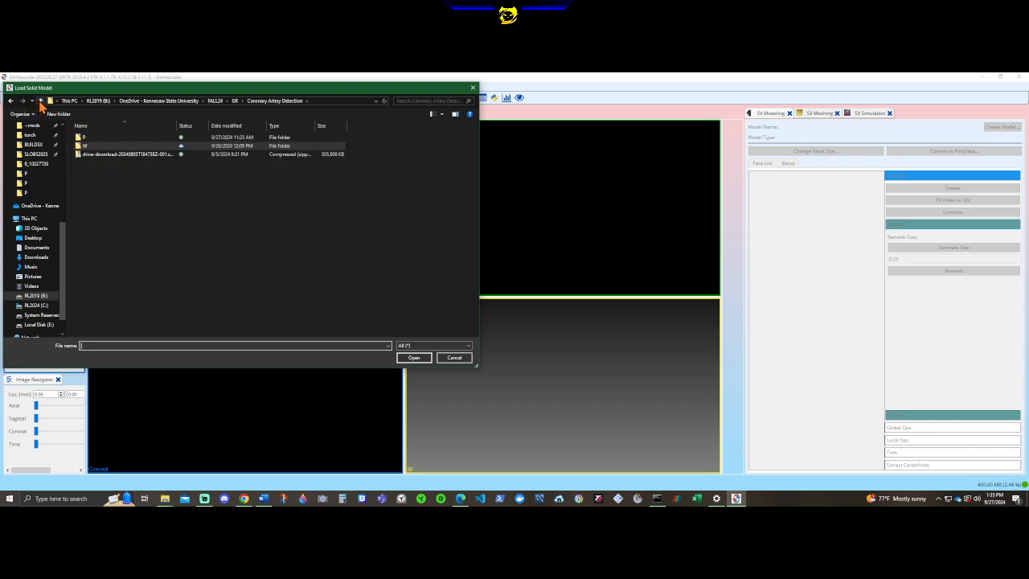
{"action": "left_click", "coordinate": [40, 101]}
{"action": "double_click", "coordinate": [95, 163]}
{"action": "double_click", "coordinate": [96, 145]}
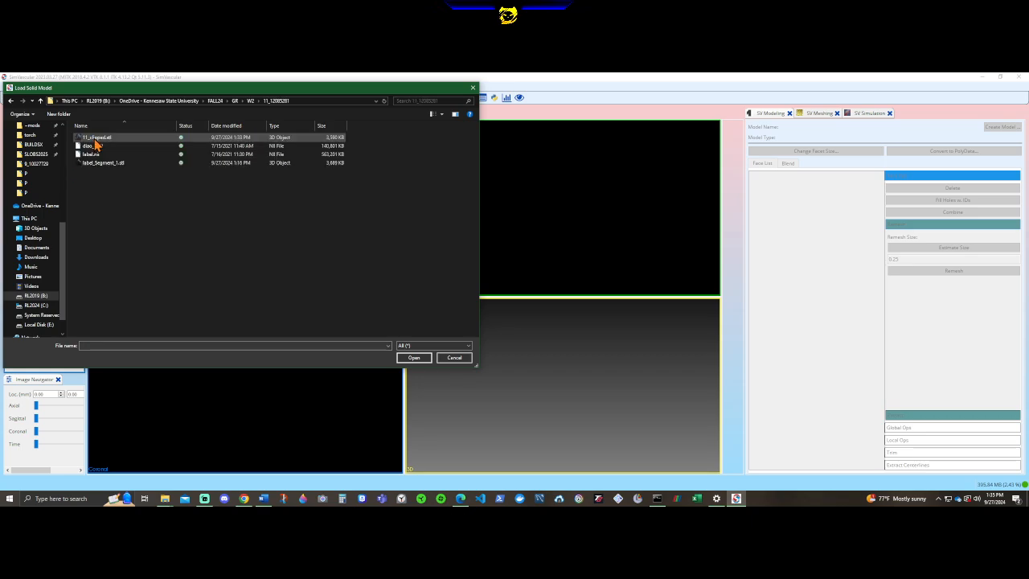
{"action": "left_click", "coordinate": [95, 138]}
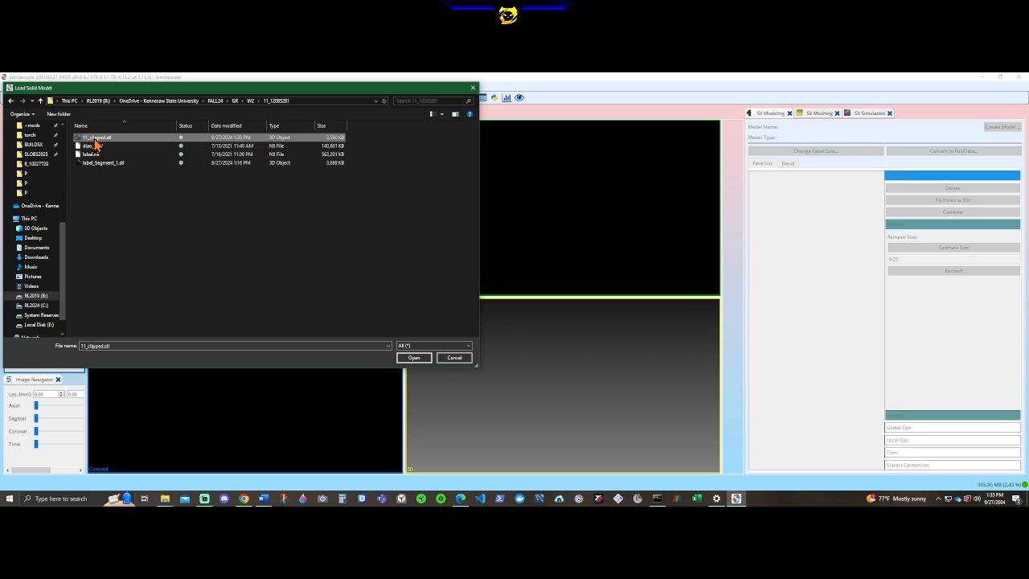
{"action": "left_click", "coordinate": [417, 360]}
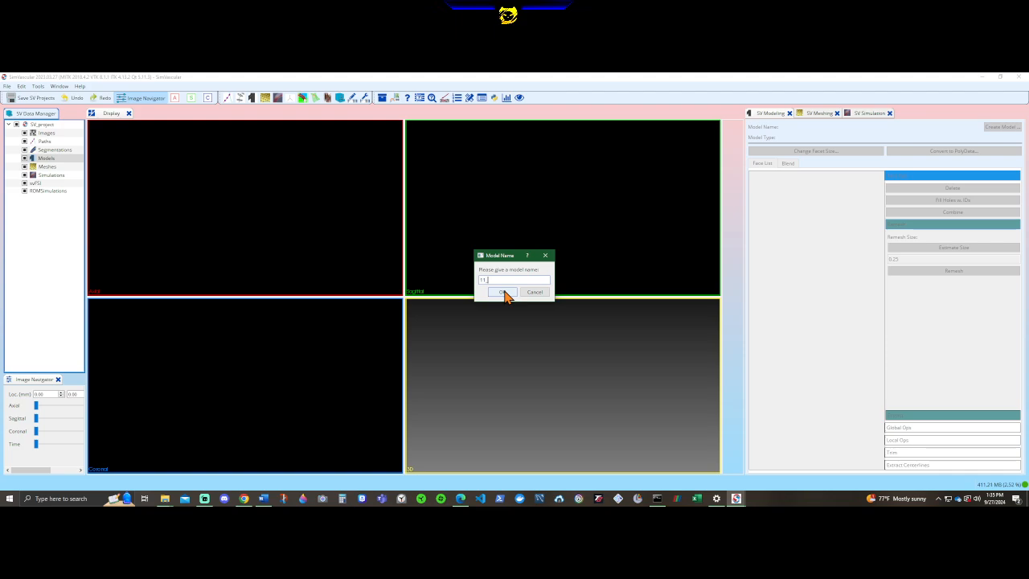
Name the imported model 11_model and extract its faces with the default separation angle.
{"action": "type", "text": "11_mode"}
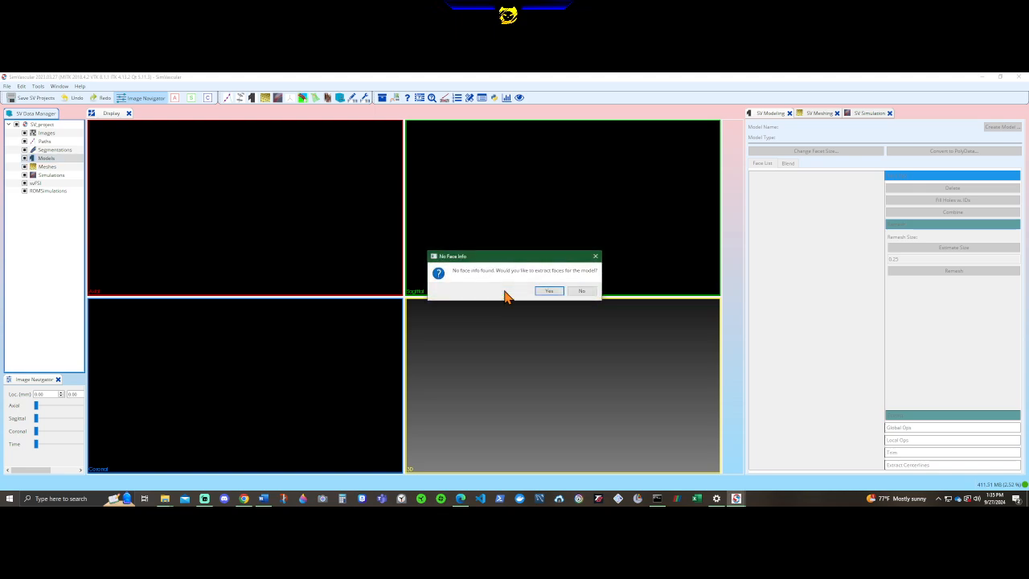
{"action": "left_click", "coordinate": [553, 292]}
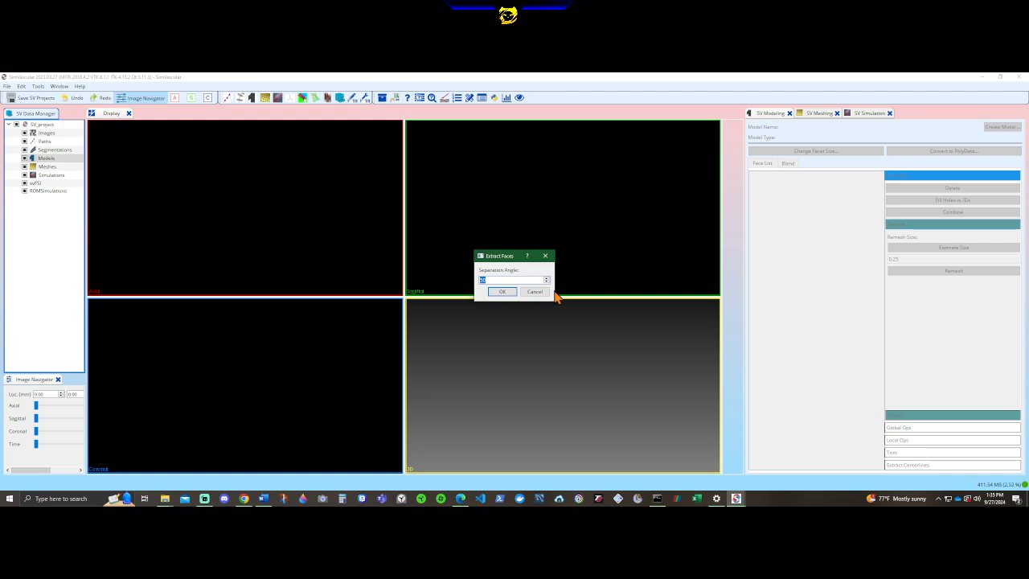
{"action": "left_click", "coordinate": [500, 292]}
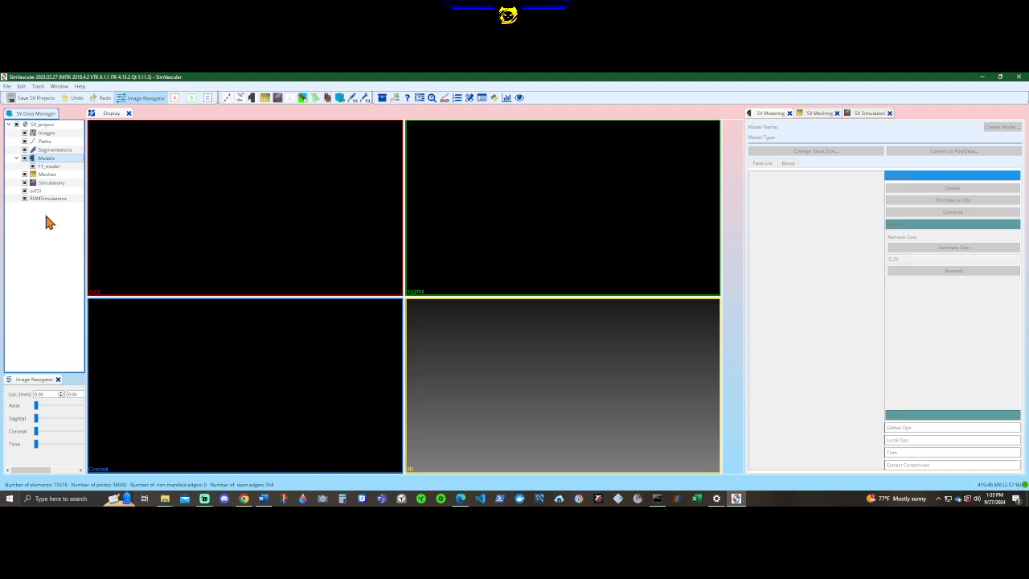
Select 11_model and reinitialize the views to fit it.
{"action": "left_click", "coordinate": [49, 167]}
{"action": "right_click", "coordinate": [49, 170]}
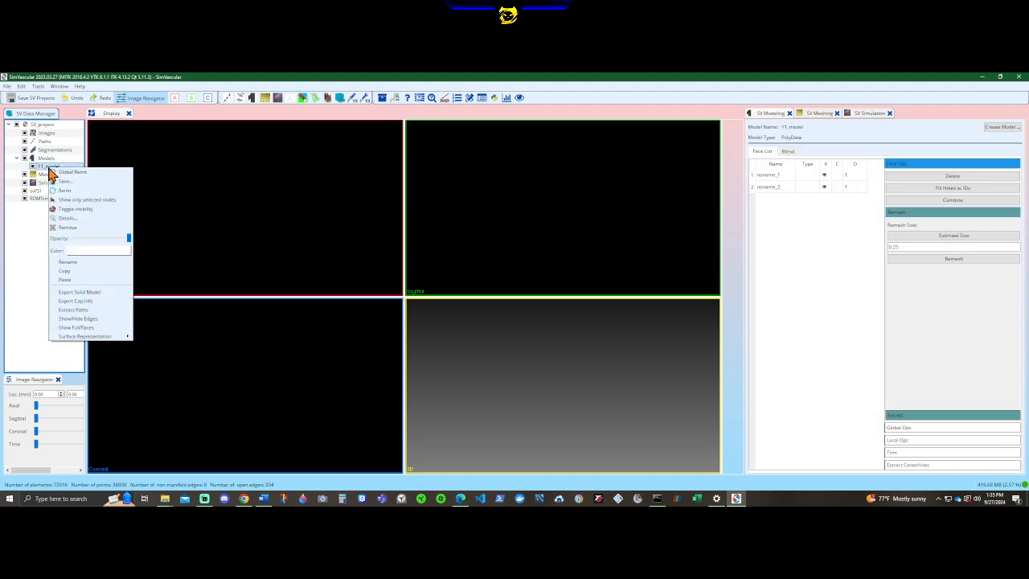
{"action": "left_click", "coordinate": [64, 193]}
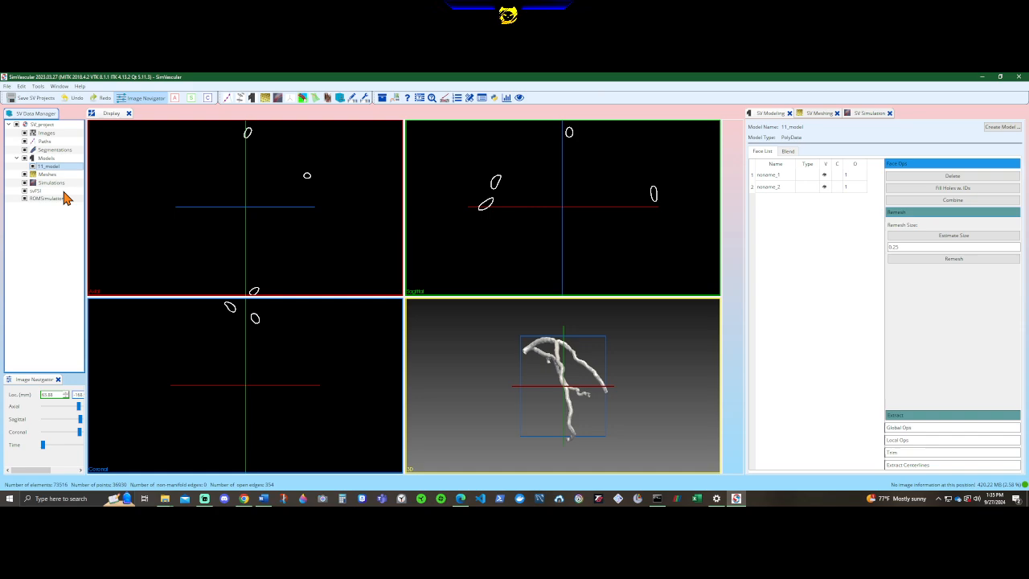
Rename the face noname_1 as 11_artery and set its type to wall.
{"action": "left_click", "coordinate": [778, 178]}
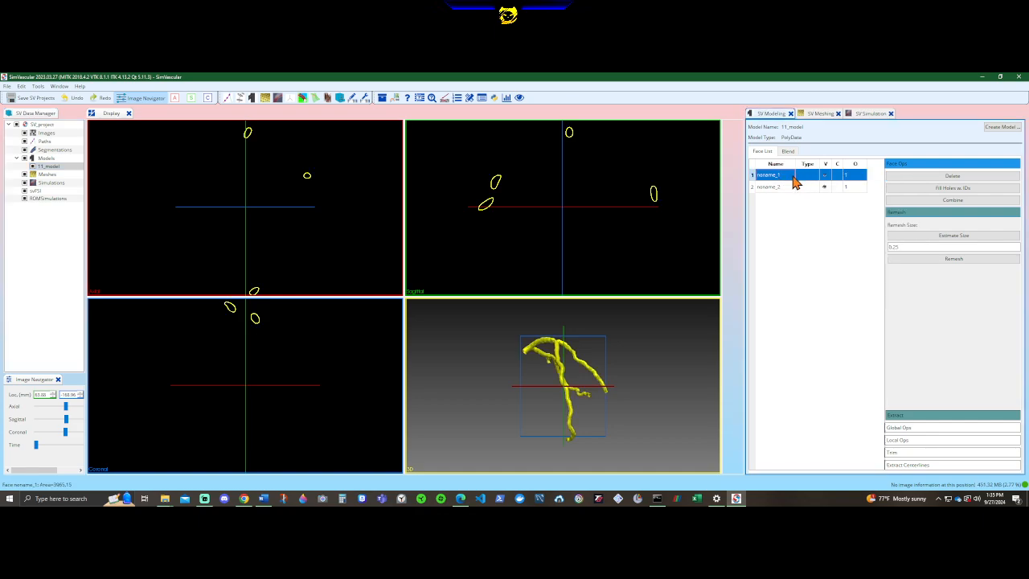
{"action": "double_click", "coordinate": [786, 182]}
{"action": "type", "text": "w"}
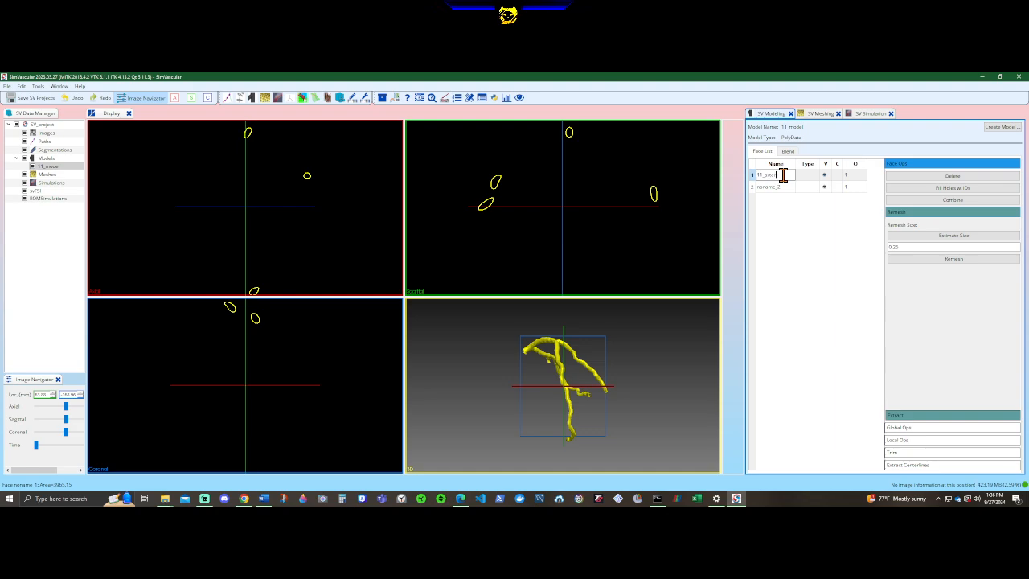
{"action": "left_click", "coordinate": [790, 235]}
{"action": "double_click", "coordinate": [812, 176]}
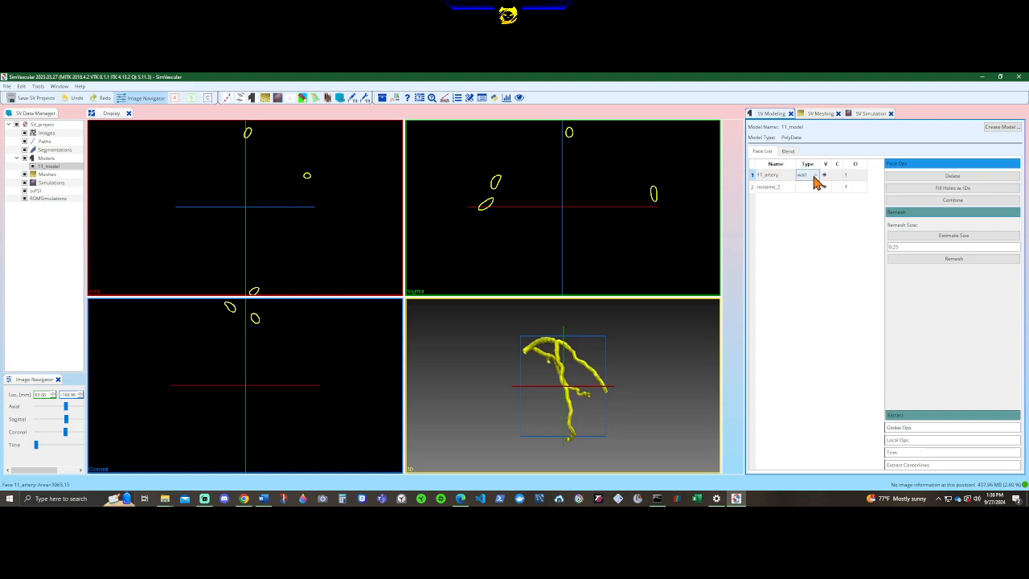
Delete the unneeded face noname_2 from 11_model.
{"action": "right_click", "coordinate": [780, 195]}
{"action": "left_click", "coordinate": [781, 197]}
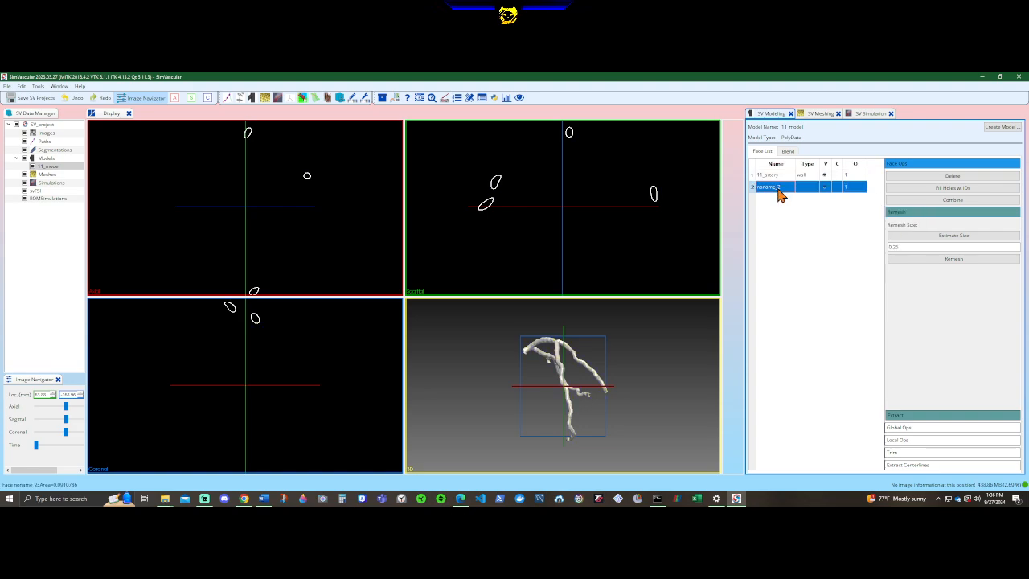
{"action": "left_click", "coordinate": [959, 176]}
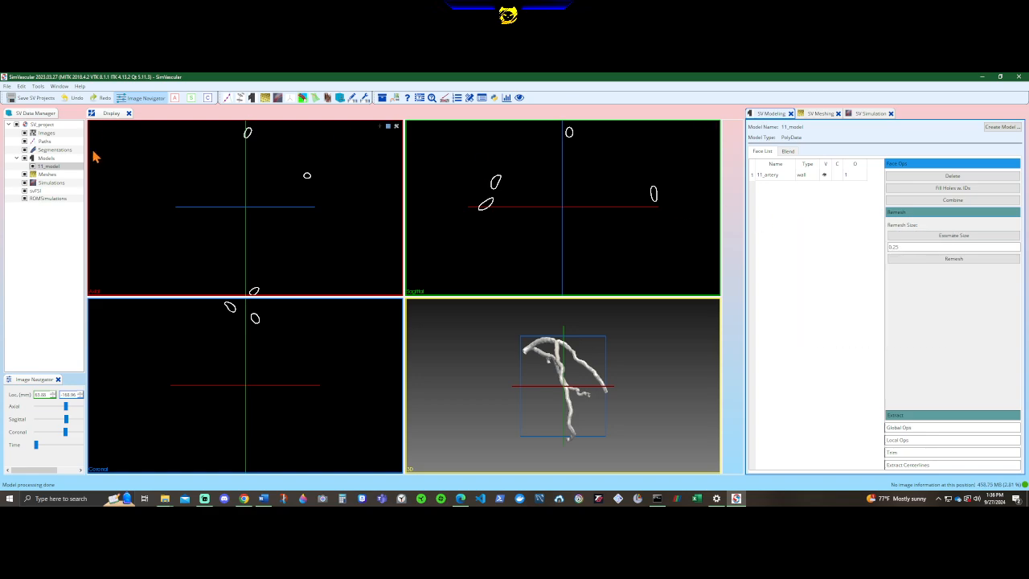
Save the project and fill the open vessel ends of 11_model as faces with IDs.
{"action": "left_click", "coordinate": [41, 97]}
{"action": "left_click", "coordinate": [971, 189]}
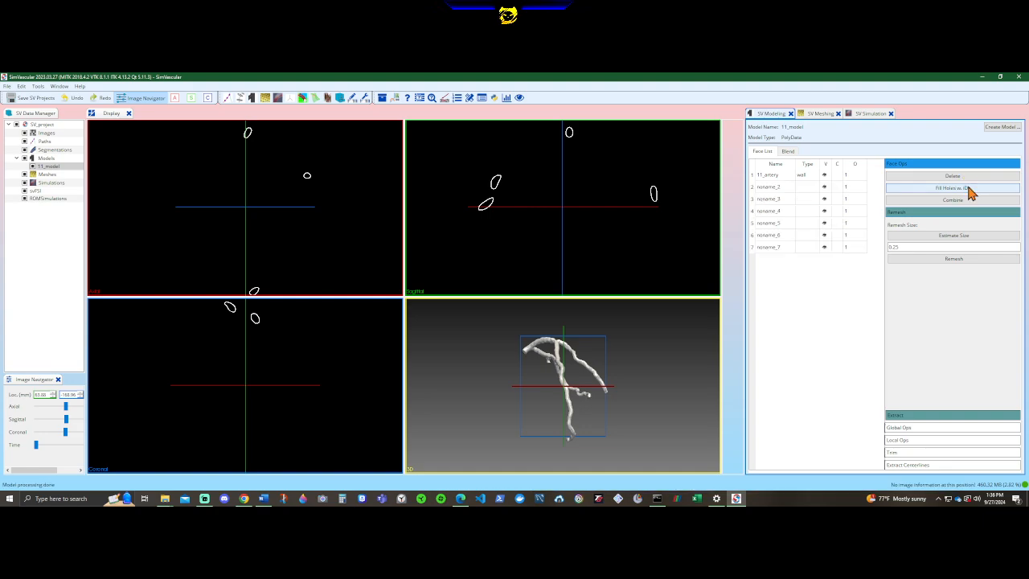
Locate the face noname_2 on the artery model and set its type to cap.
{"action": "left_click", "coordinate": [768, 188]}
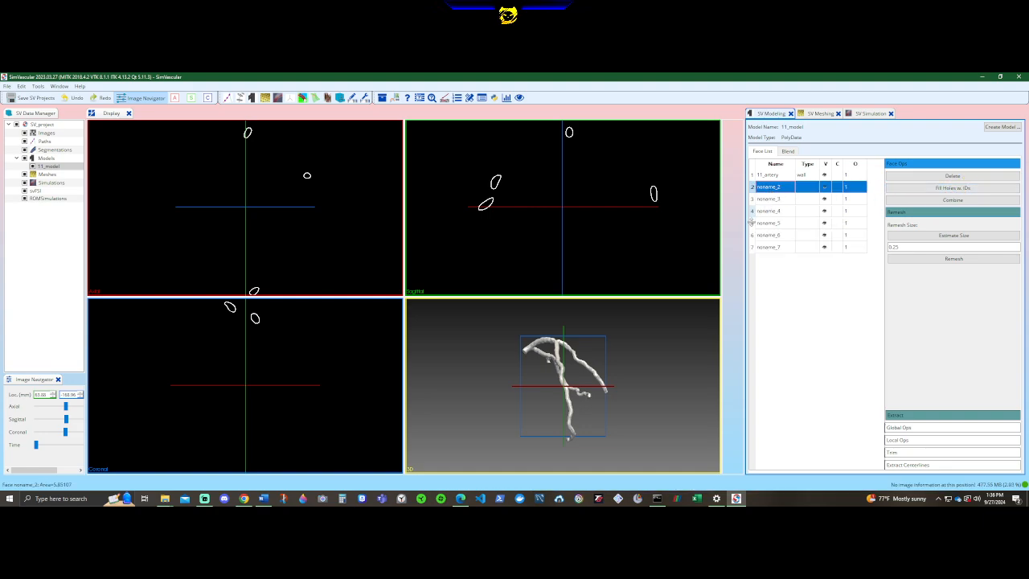
{"action": "left_click_drag", "start_coordinate": [581, 404], "coordinate": [811, 340]}
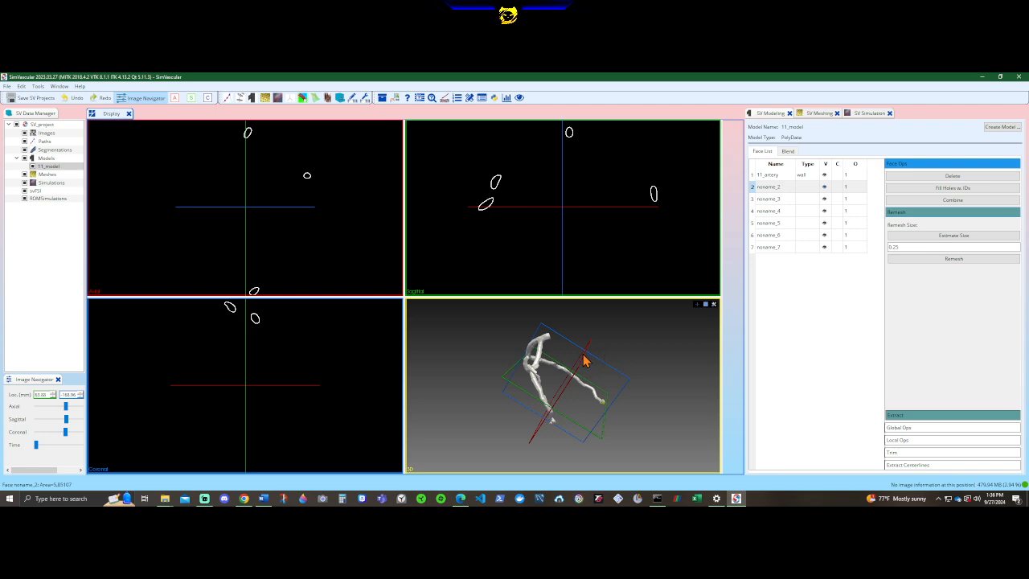
{"action": "left_click_drag", "start_coordinate": [585, 358], "coordinate": [607, 364]}
{"action": "scroll", "coordinate": [609, 414], "scroll_direction": "up", "scroll_amount": 5}
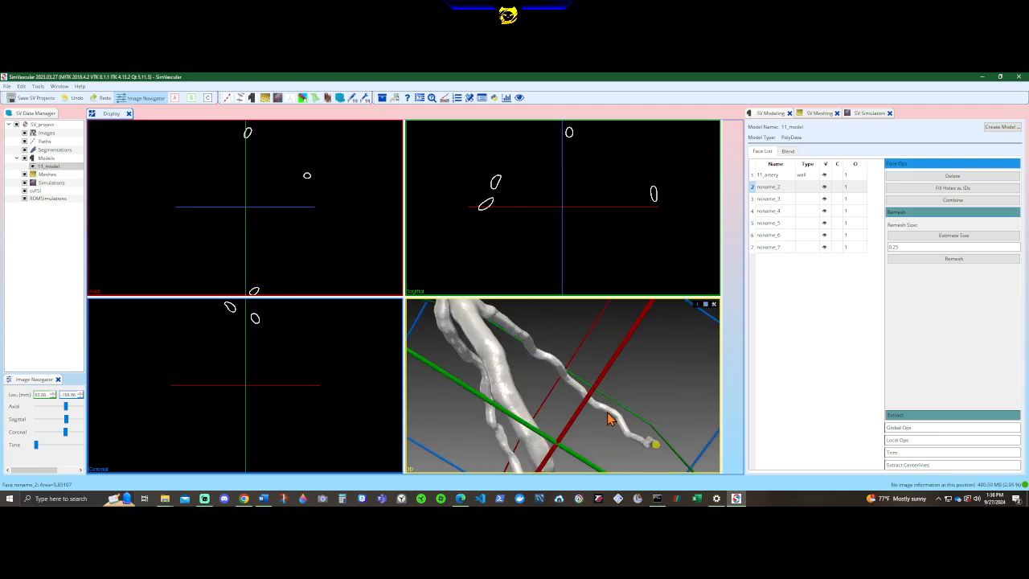
{"action": "left_click", "coordinate": [780, 188]}
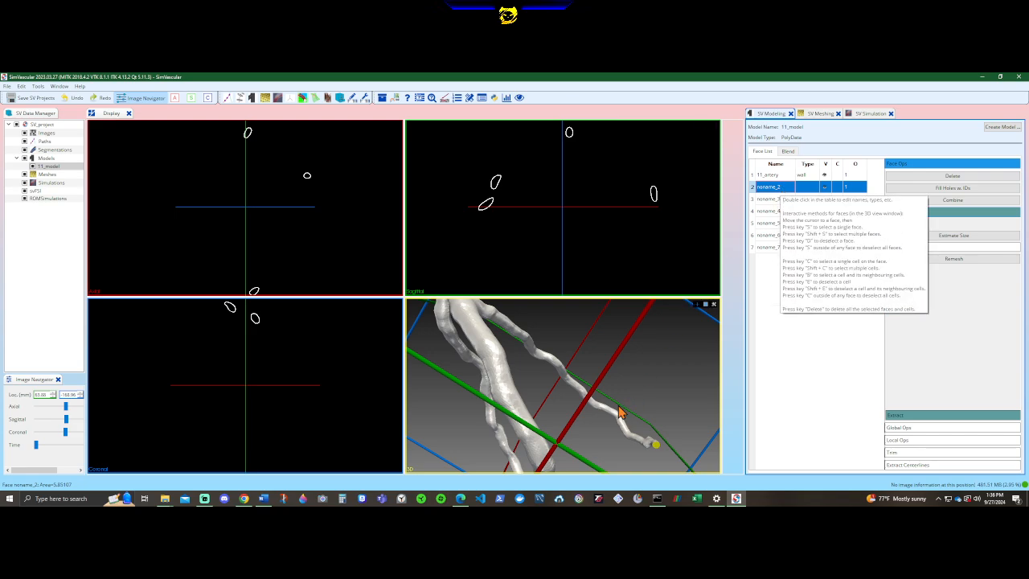
{"action": "scroll", "coordinate": [604, 402], "scroll_direction": "down", "scroll_amount": 5}
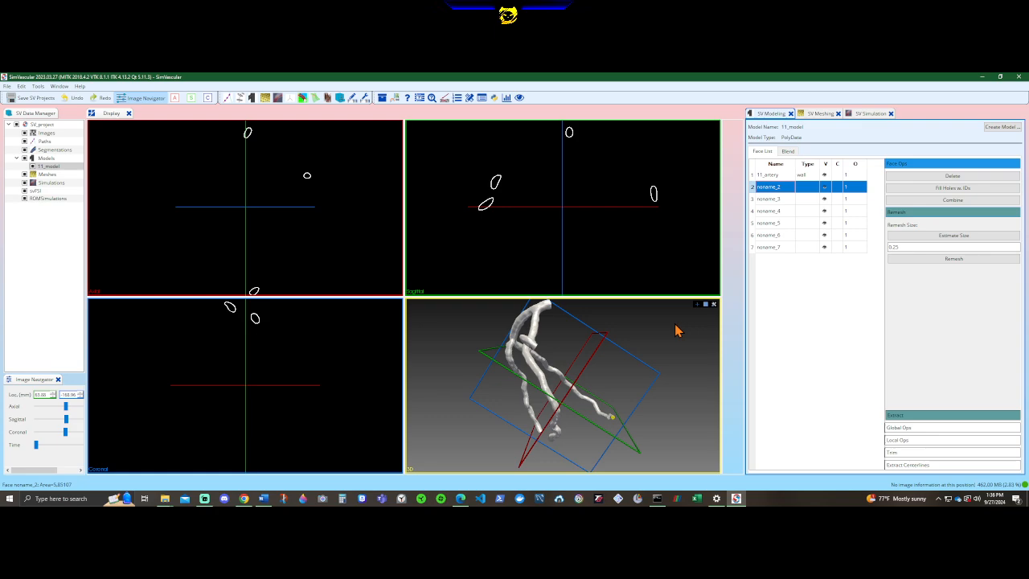
{"action": "left_click", "coordinate": [814, 193]}
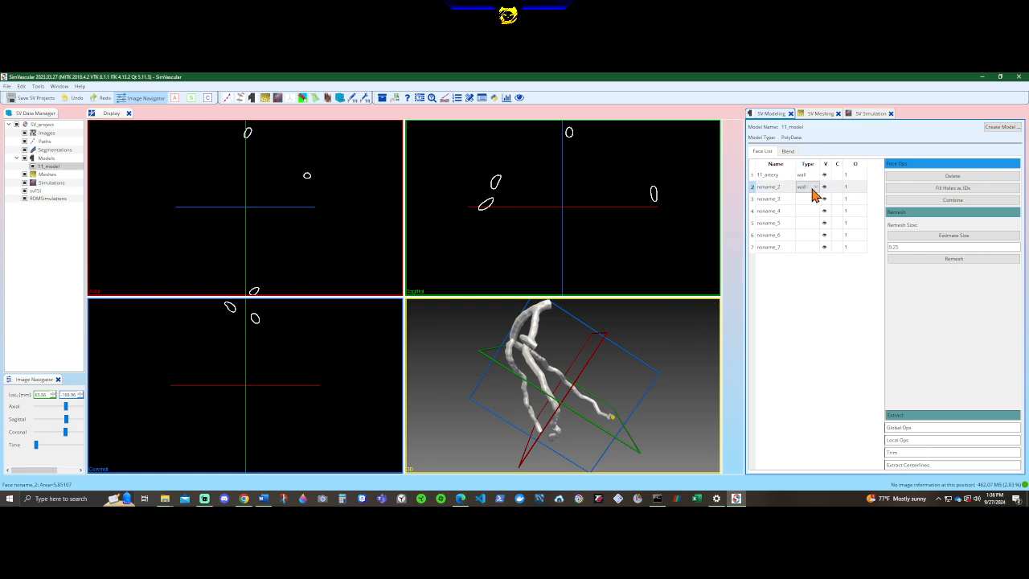
{"action": "left_click", "coordinate": [816, 193]}
{"action": "left_click", "coordinate": [811, 202]}
Locate the face noname_3 on the artery model and set its type to cap.
{"action": "left_click", "coordinate": [817, 199]}
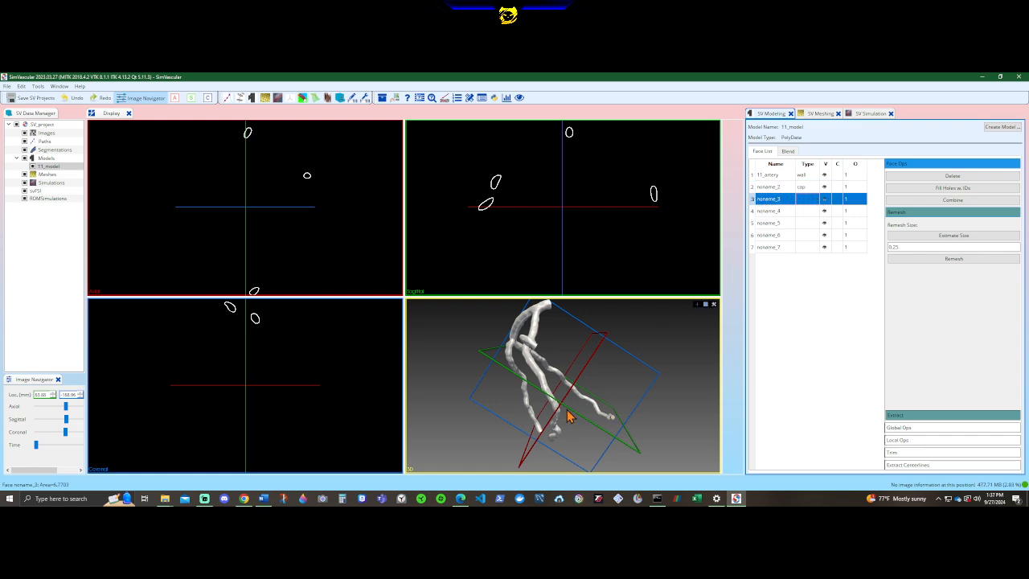
{"action": "left_click_drag", "start_coordinate": [567, 416], "coordinate": [833, 336]}
{"action": "left_click", "coordinate": [812, 192]}
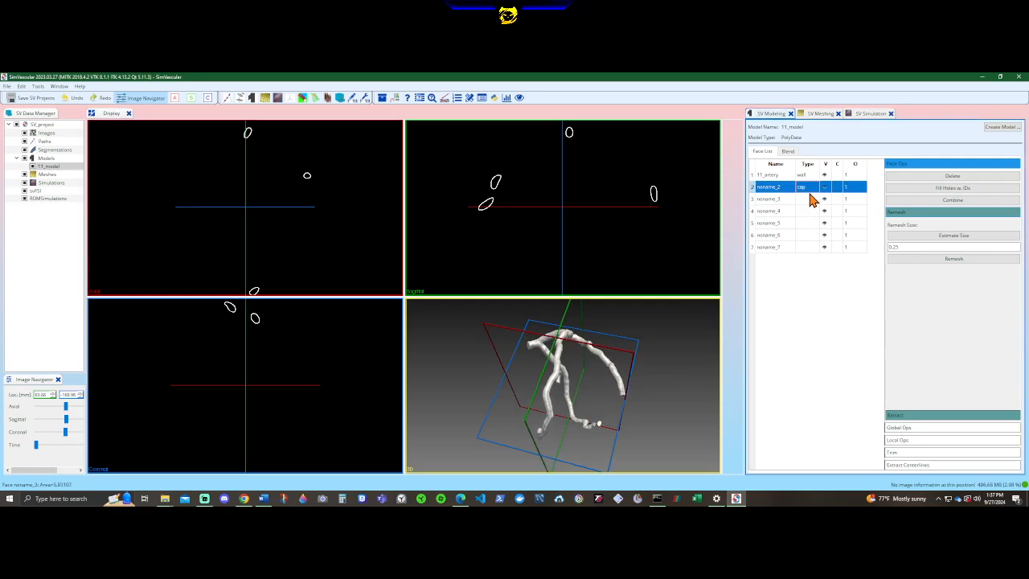
{"action": "double_click", "coordinate": [811, 199]}
{"action": "left_click", "coordinate": [811, 199]}
{"action": "left_click", "coordinate": [809, 217]}
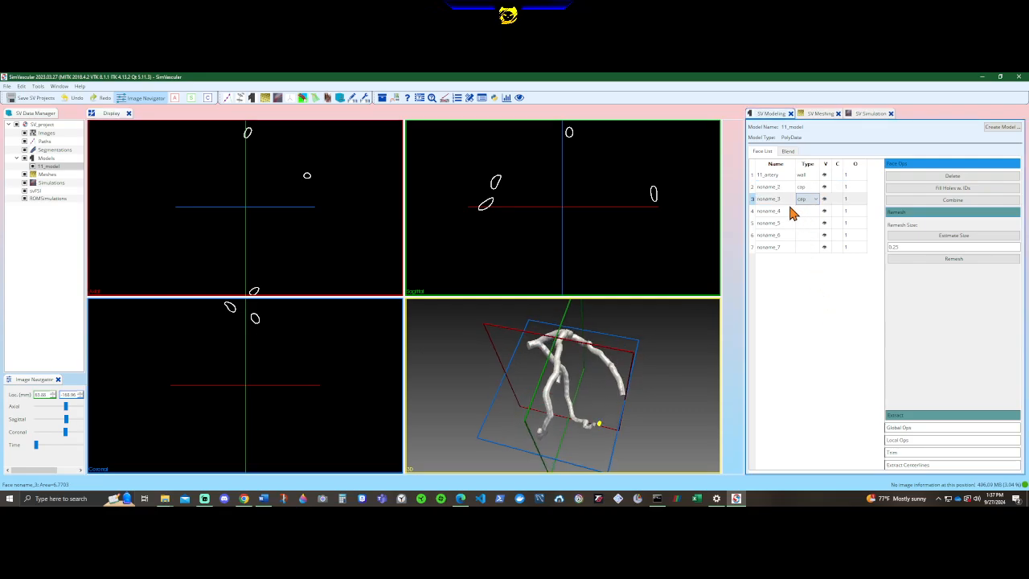
Locate the face noname_4 on the artery model and set its type to cap.
{"action": "left_click", "coordinate": [781, 212]}
{"action": "left_click_drag", "start_coordinate": [691, 354], "coordinate": [667, 239]}
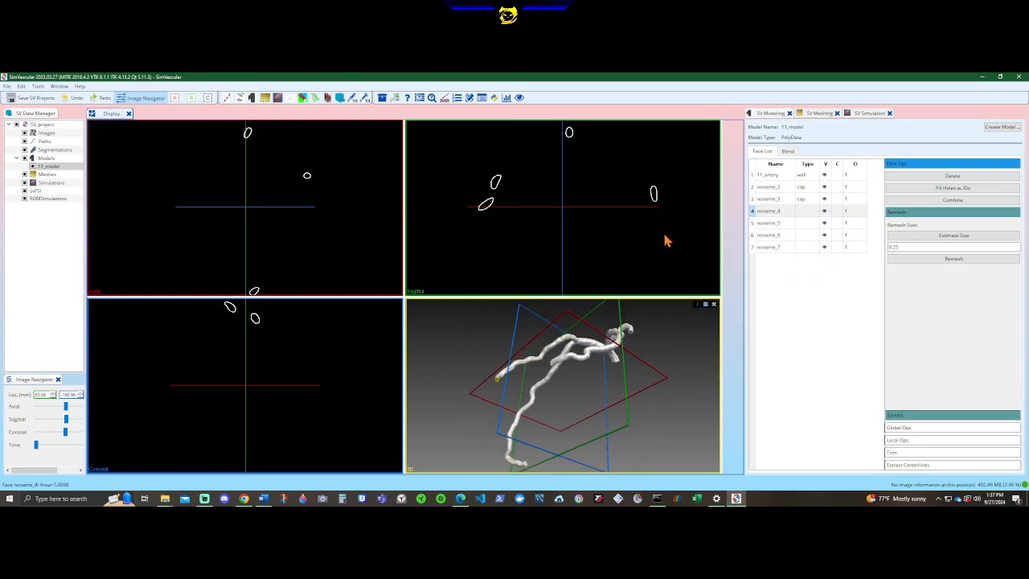
{"action": "double_click", "coordinate": [807, 213]}
{"action": "left_click", "coordinate": [813, 214]}
{"action": "left_click", "coordinate": [807, 229]}
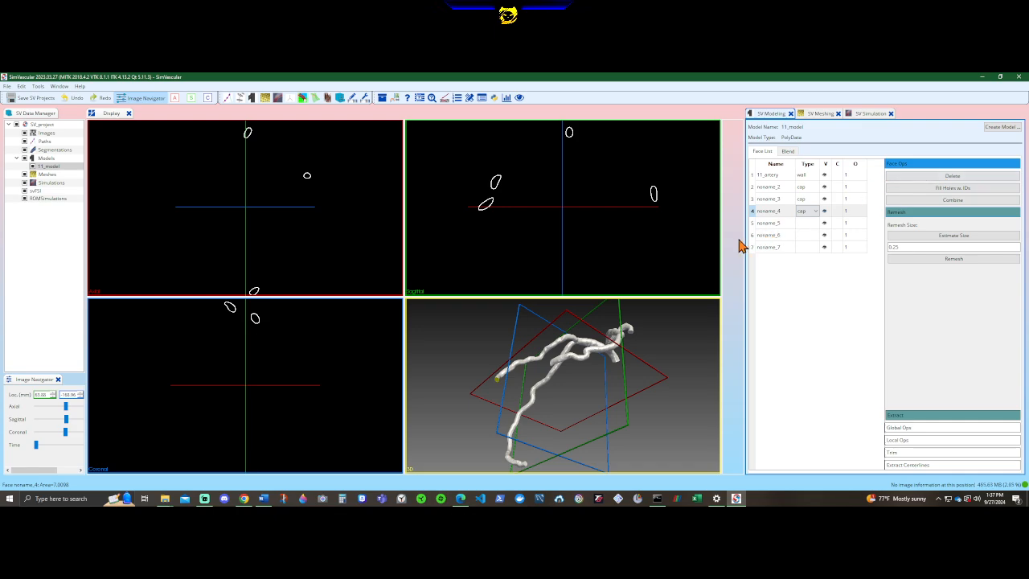
Set the type of the faces noname_5, noname_6 and noname_7 to cap.
{"action": "mouse_move", "coordinate": [786, 232]}
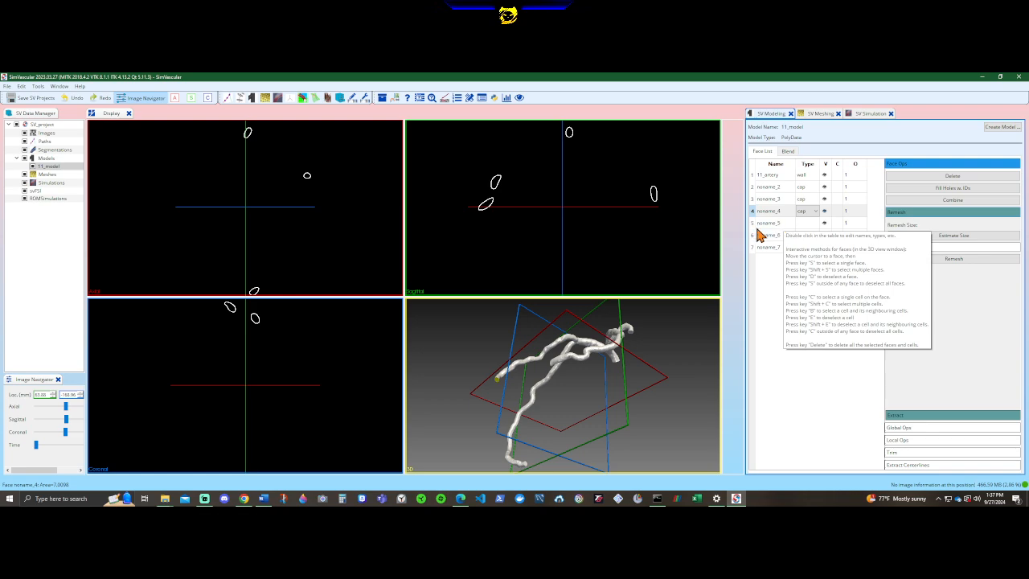
{"action": "double_click", "coordinate": [808, 223]}
{"action": "left_click", "coordinate": [814, 224]}
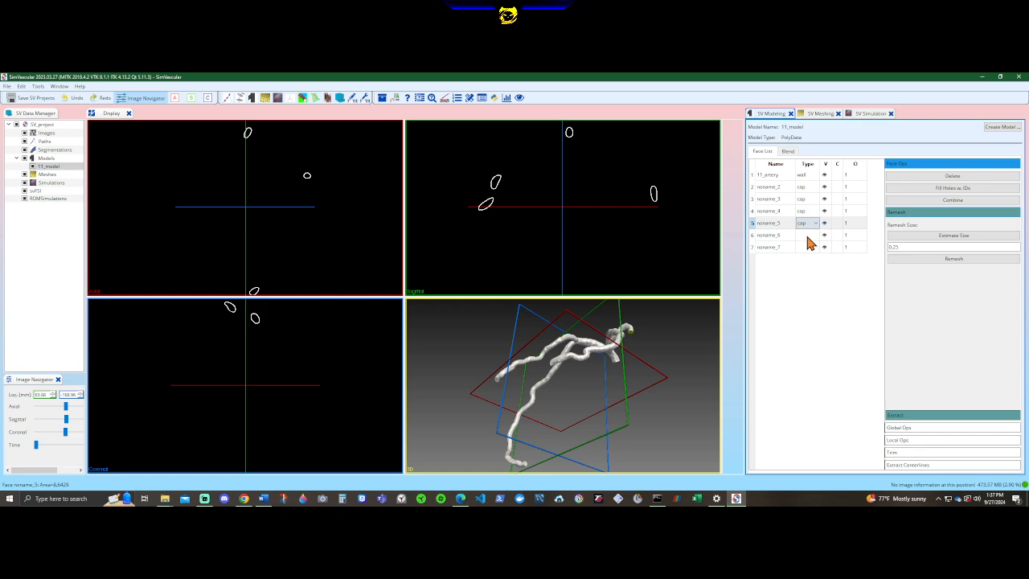
{"action": "left_click", "coordinate": [806, 239]}
{"action": "double_click", "coordinate": [807, 235]}
{"action": "left_click", "coordinate": [807, 247]}
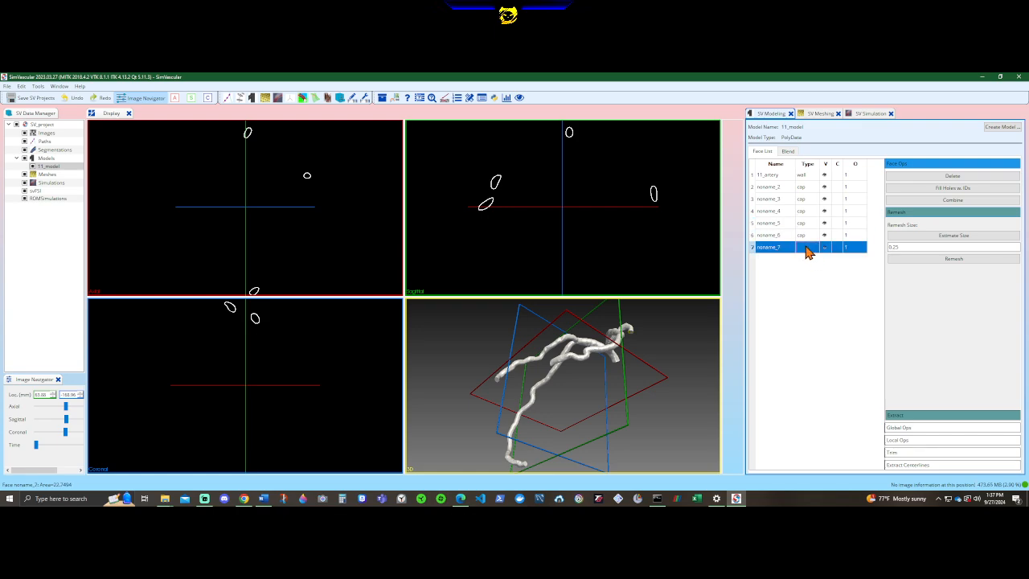
{"action": "left_click", "coordinate": [806, 248]}
{"action": "left_click", "coordinate": [811, 248]}
{"action": "left_click", "coordinate": [813, 265]}
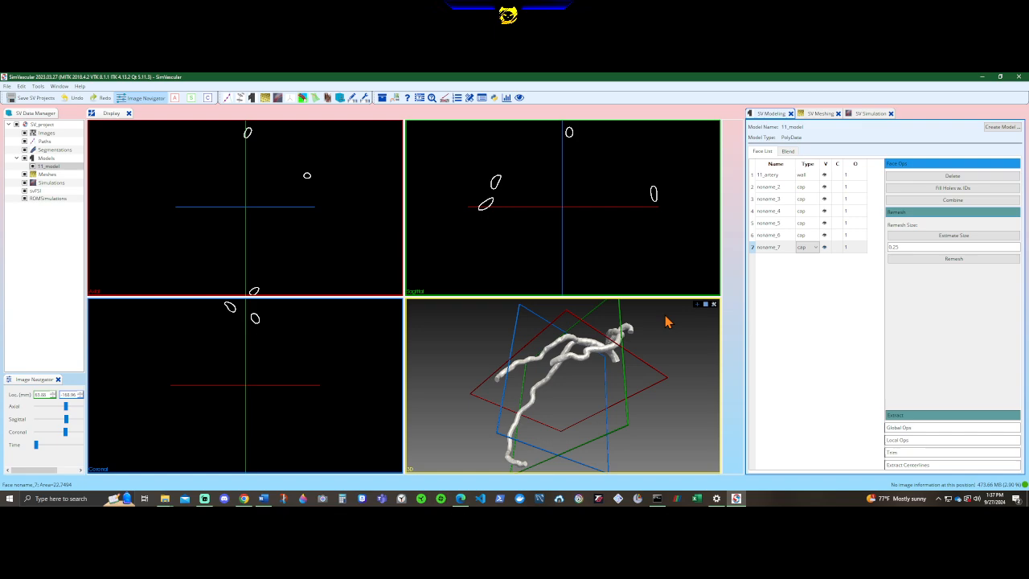
Locate the face noname_7 on the artery model and rename it as inlet.
{"action": "left_click_drag", "start_coordinate": [670, 354], "coordinate": [567, 337]}
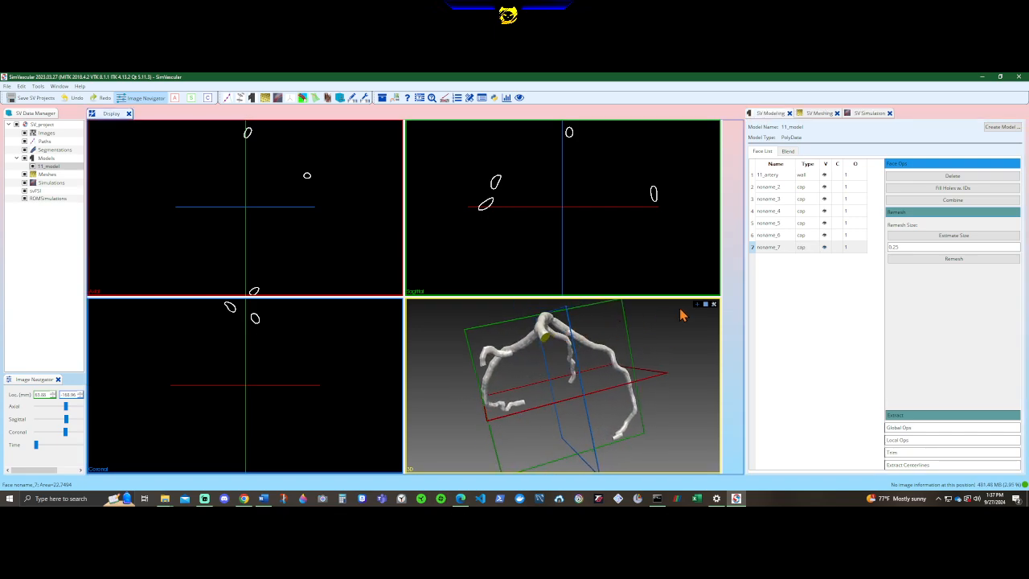
{"action": "double_click", "coordinate": [783, 247]}
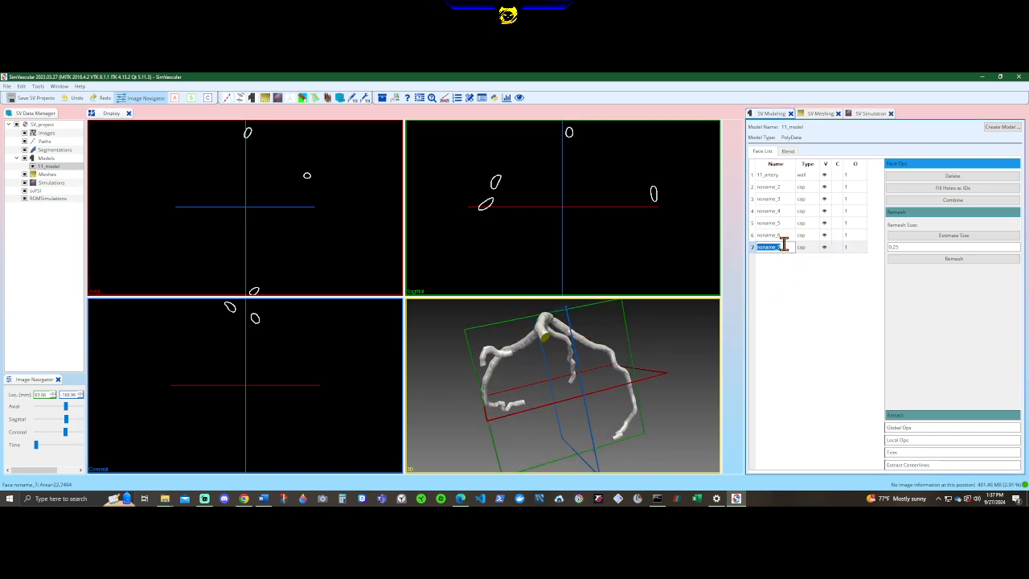
{"action": "type", "text": "inlet"}
{"action": "key", "text": "Return"}
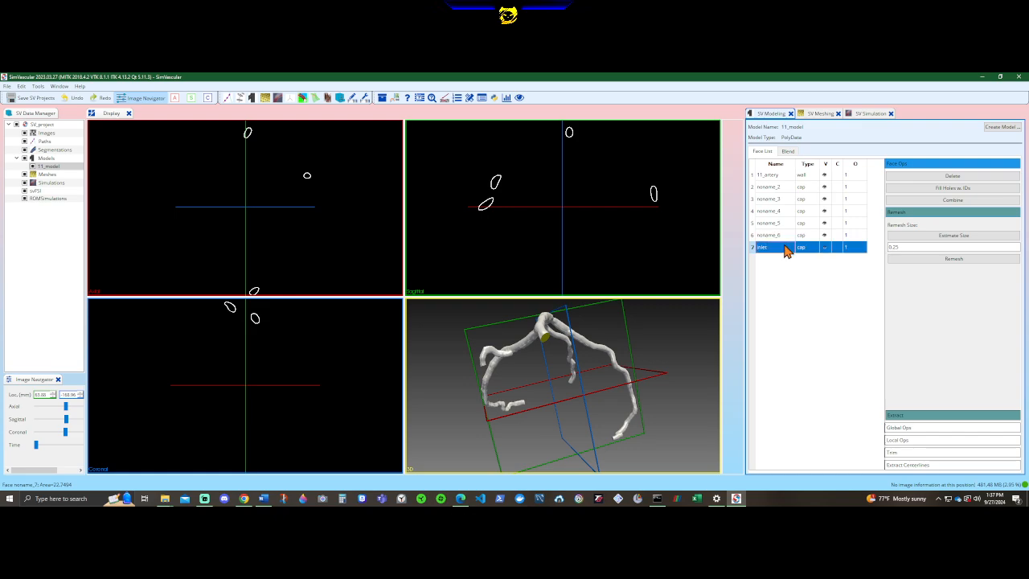
Examine from several angles where the cap faces noname_6 and noname_5 lie on the artery model.
{"action": "left_click", "coordinate": [779, 237]}
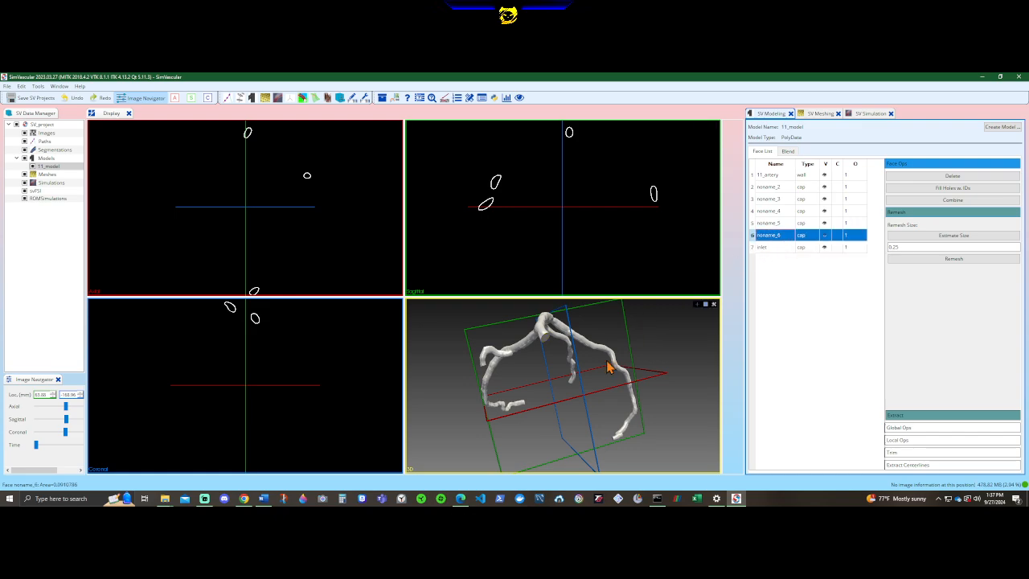
{"action": "left_click_drag", "start_coordinate": [608, 364], "coordinate": [520, 292]}
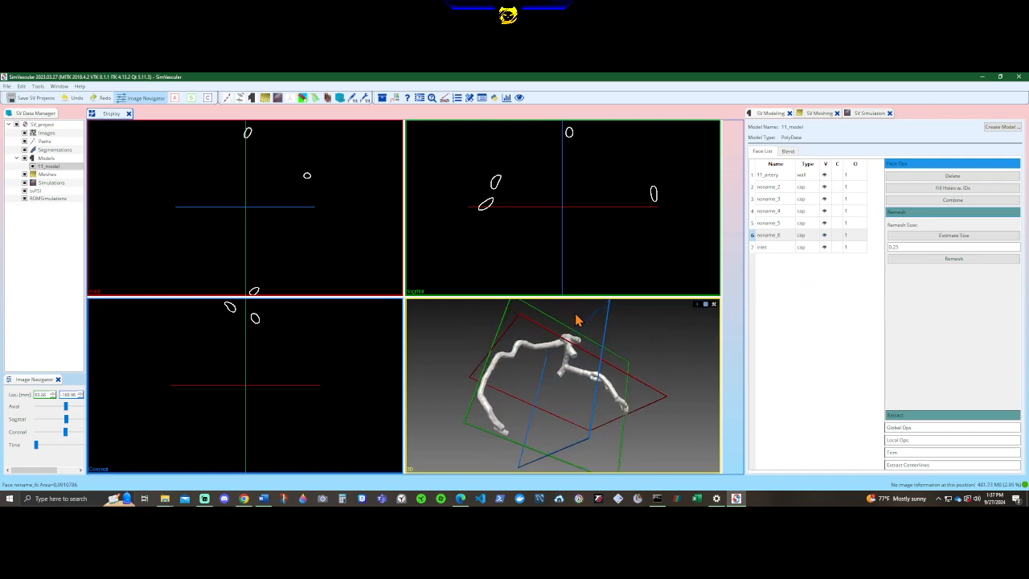
{"action": "left_click_drag", "start_coordinate": [643, 350], "coordinate": [694, 316]}
{"action": "left_click", "coordinate": [779, 238]}
{"action": "left_click_drag", "start_coordinate": [643, 358], "coordinate": [630, 369]}
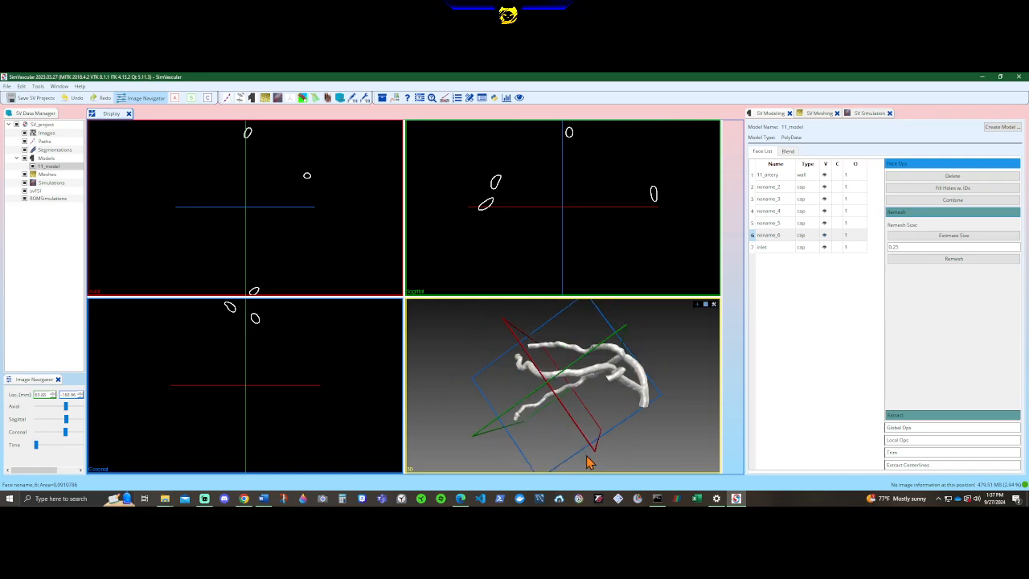
{"action": "left_click_drag", "start_coordinate": [587, 461], "coordinate": [499, 354]}
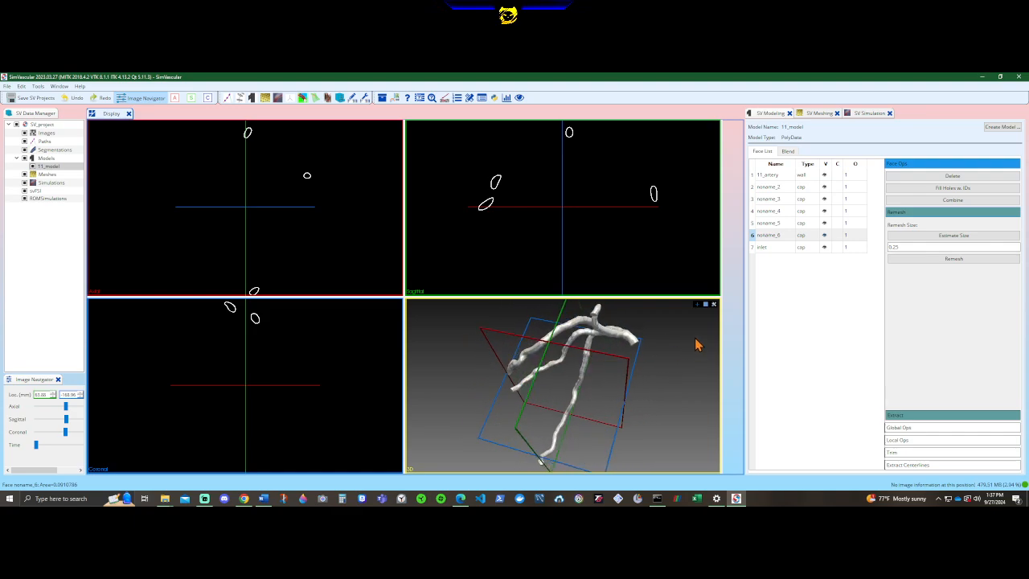
{"action": "left_click_drag", "start_coordinate": [696, 344], "coordinate": [806, 358]}
{"action": "left_click", "coordinate": [768, 223]}
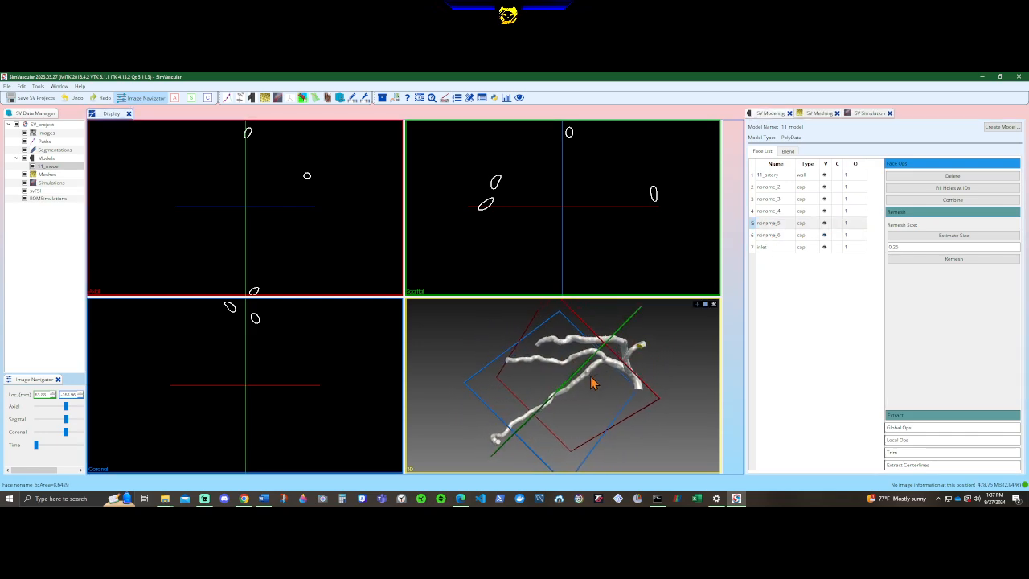
{"action": "left_click_drag", "start_coordinate": [593, 383], "coordinate": [540, 415]}
{"action": "left_click_drag", "start_coordinate": [593, 381], "coordinate": [664, 363]}
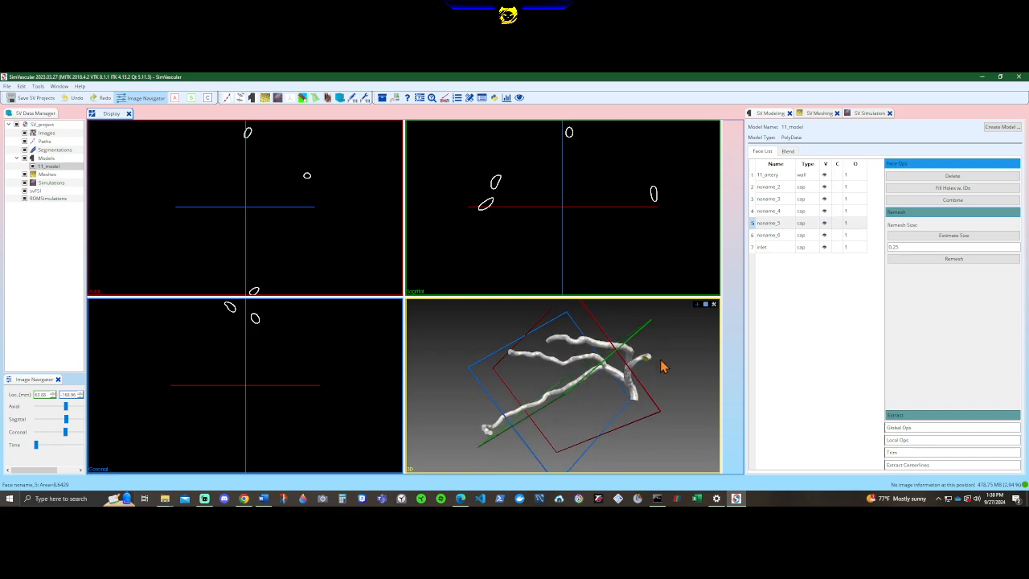
Switch to Edge to consult the coronary artery labeling section of 14.ResearchPlan.pdf, and return to SimVascular.
{"action": "left_click", "coordinate": [460, 498]}
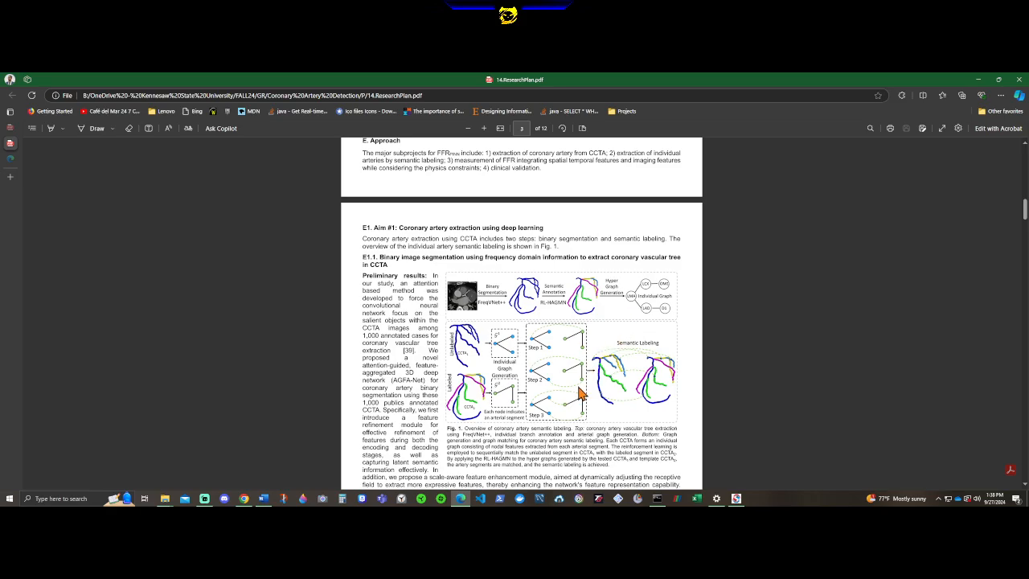
{"action": "scroll", "coordinate": [579, 393], "scroll_direction": "down", "scroll_amount": 8}
{"action": "scroll", "coordinate": [579, 392], "scroll_direction": "down", "scroll_amount": 6}
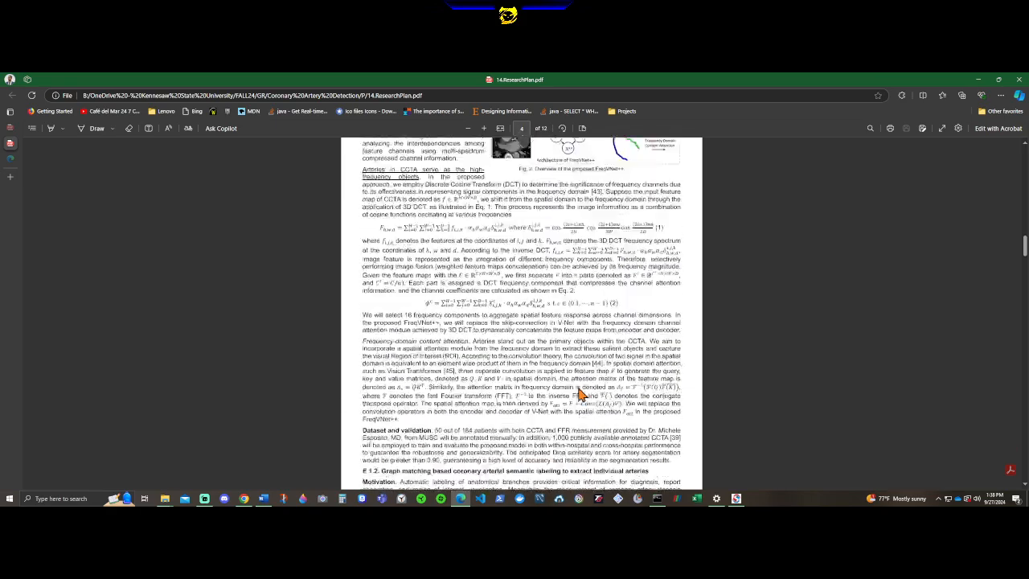
{"action": "left_click", "coordinate": [979, 79]}
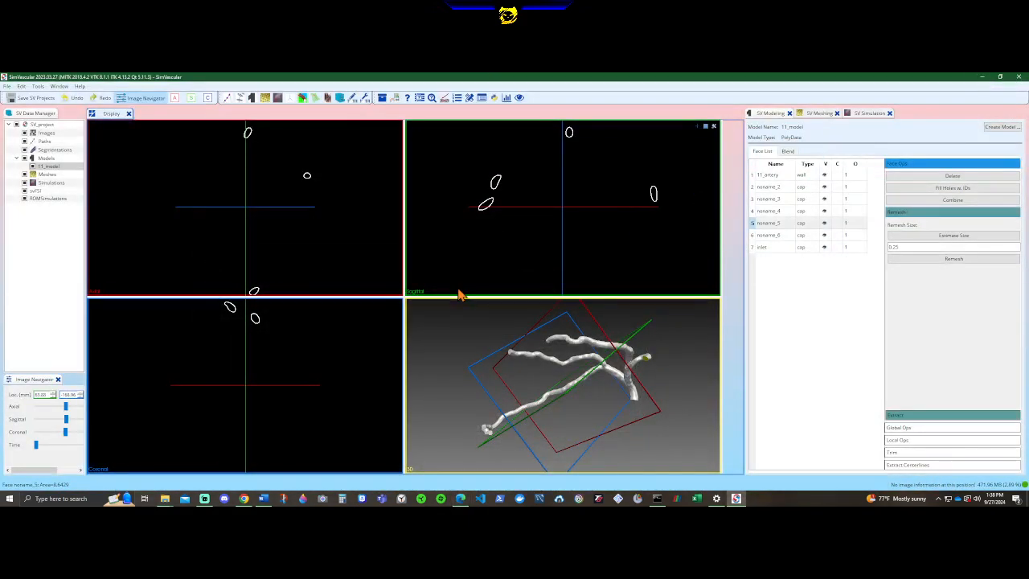
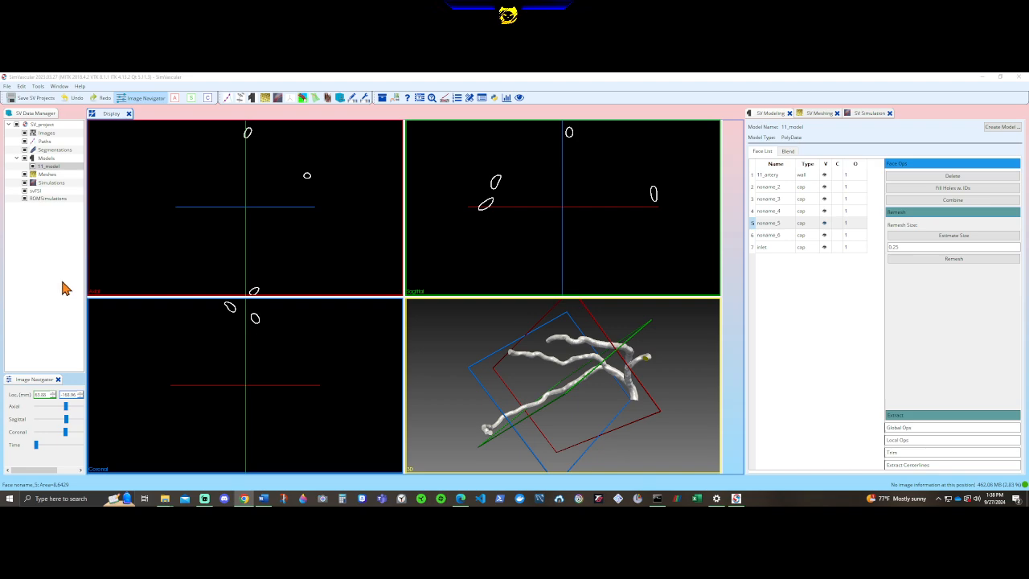
Locate the cap face noname_4 on the artery model and rename it as diagonal_branch.
{"action": "left_click_drag", "start_coordinate": [582, 369], "coordinate": [633, 461]}
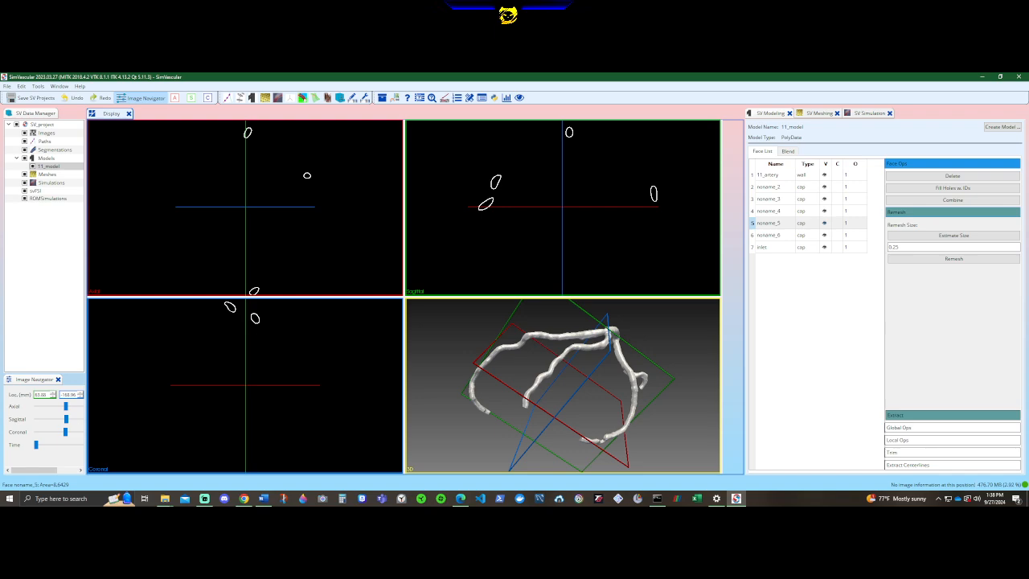
{"action": "left_click", "coordinate": [783, 212]}
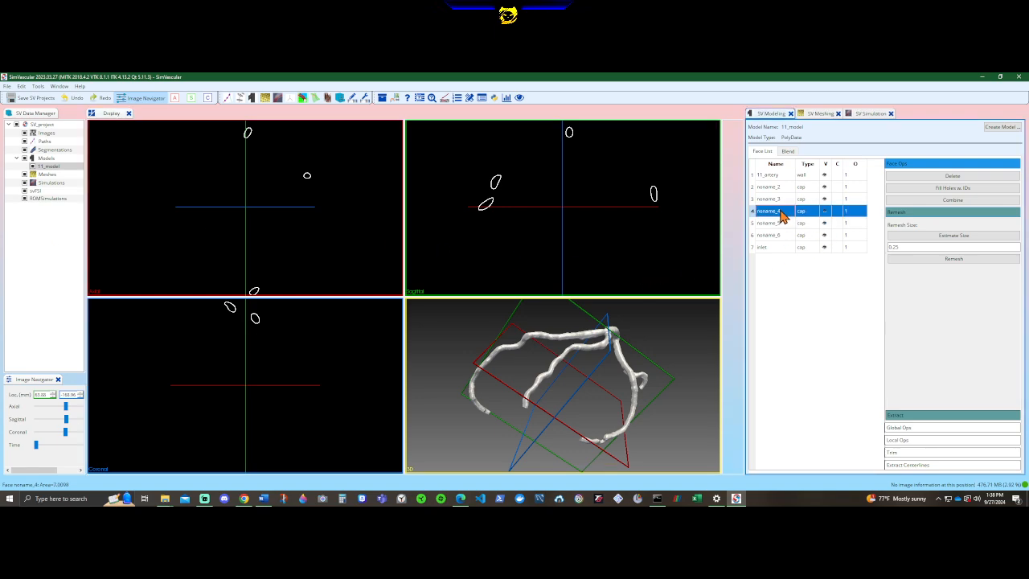
{"action": "left_click_drag", "start_coordinate": [664, 363], "coordinate": [763, 434]}
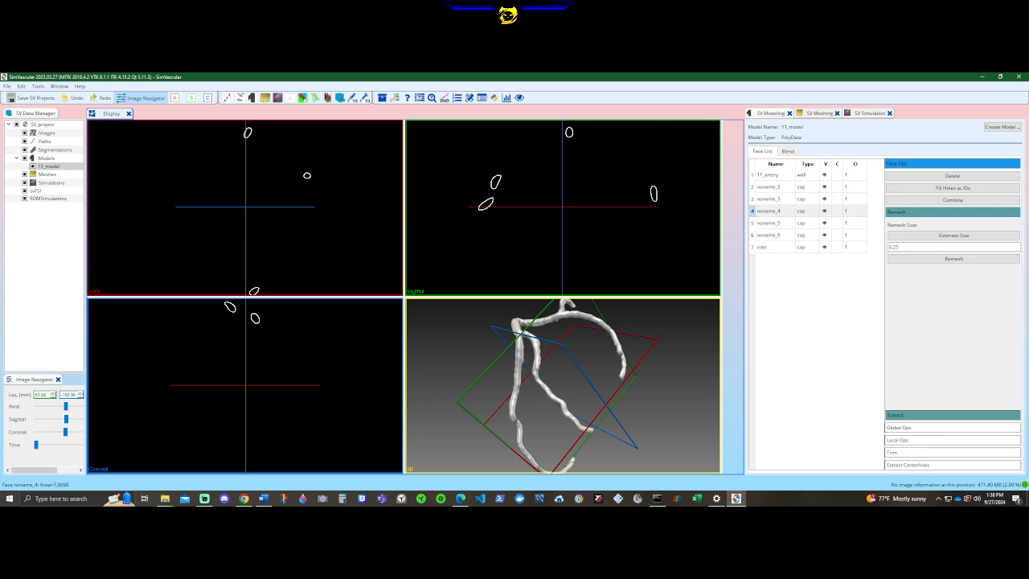
{"action": "double_click", "coordinate": [780, 212]}
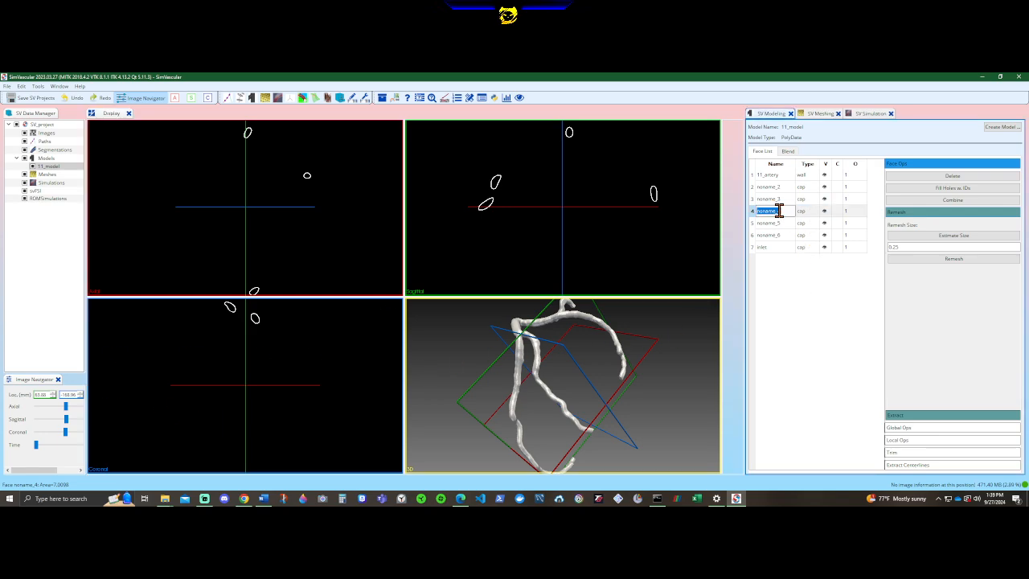
{"action": "type", "text": "diagonal"}
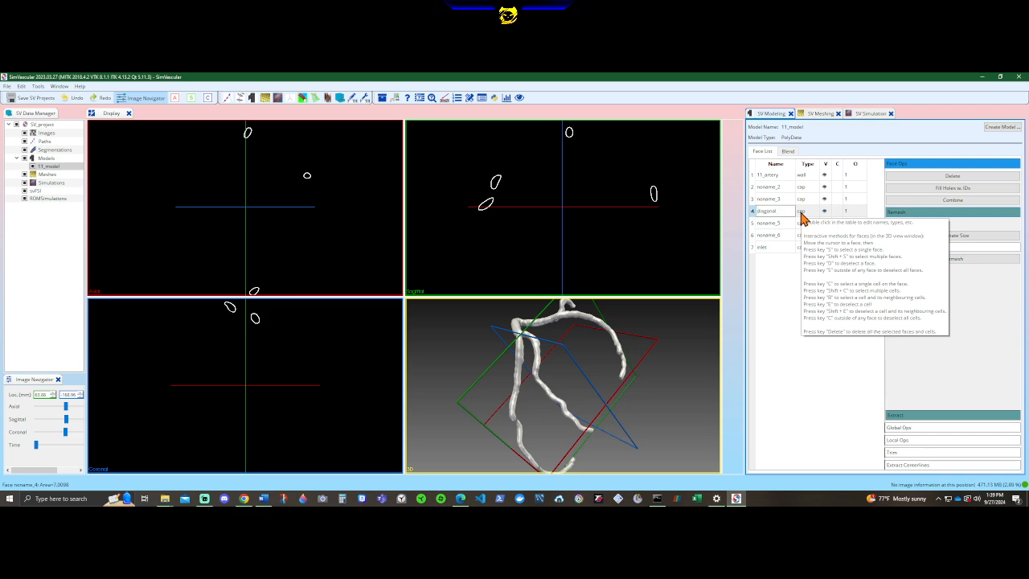
{"action": "type", "text": "_branch"}
{"action": "left_click", "coordinate": [777, 286]}
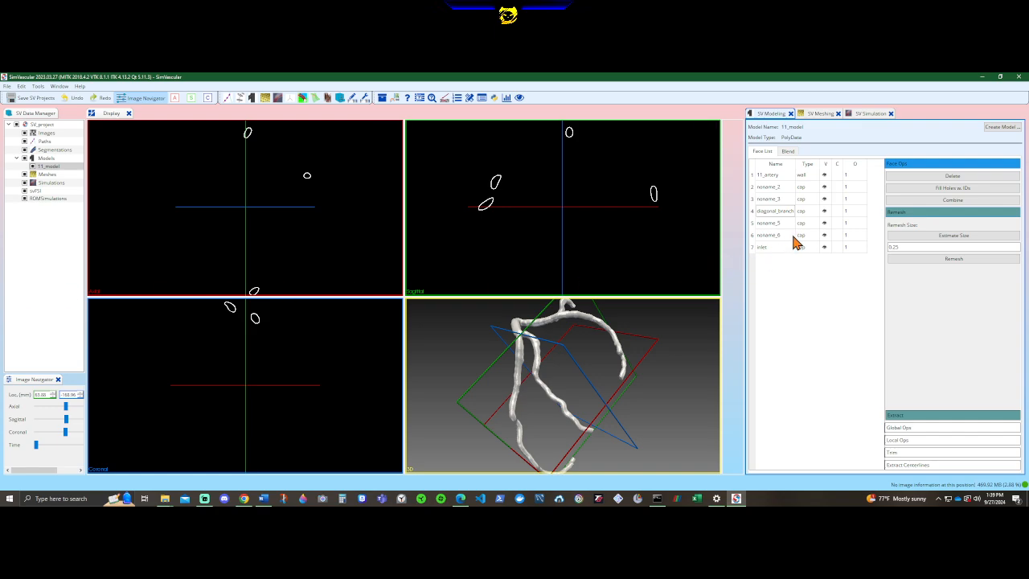
Locate the cap face noname_3 on the artery model and rename it as LMA.
{"action": "left_click", "coordinate": [777, 201]}
{"action": "left_click_drag", "start_coordinate": [683, 346], "coordinate": [509, 361]}
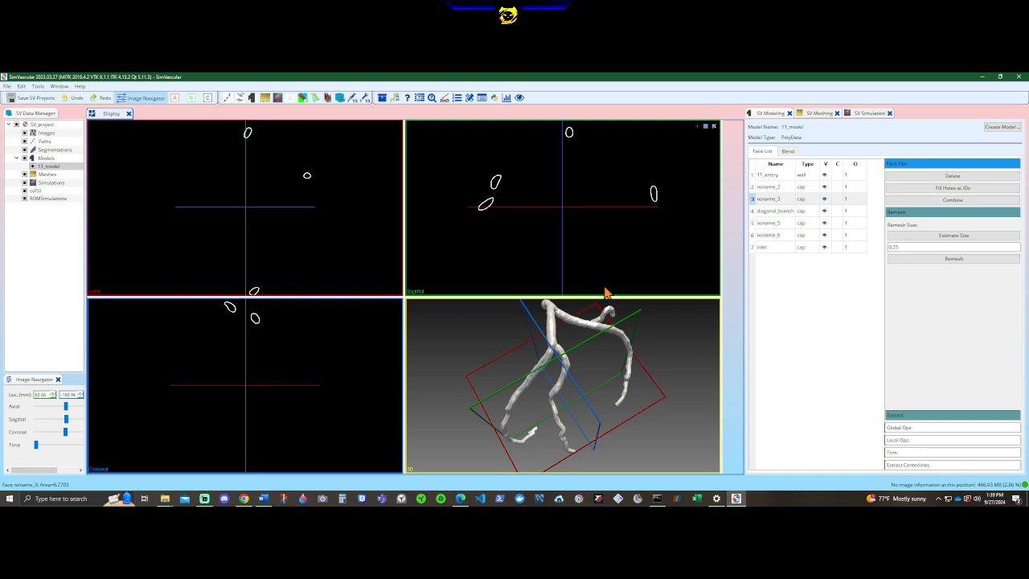
{"action": "double_click", "coordinate": [787, 200]}
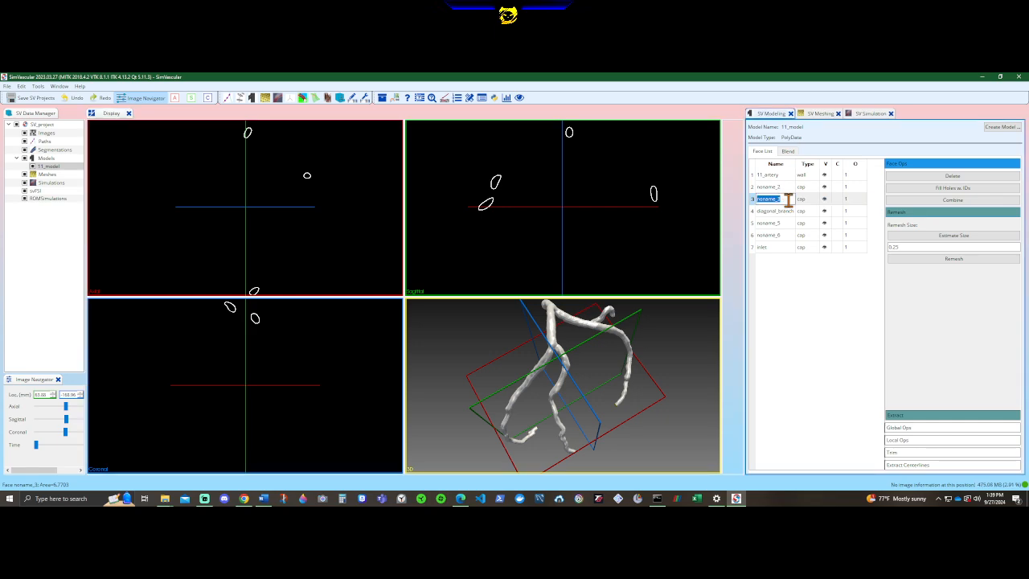
{"action": "type", "text": "MLA"}
{"action": "left_click", "coordinate": [792, 278]}
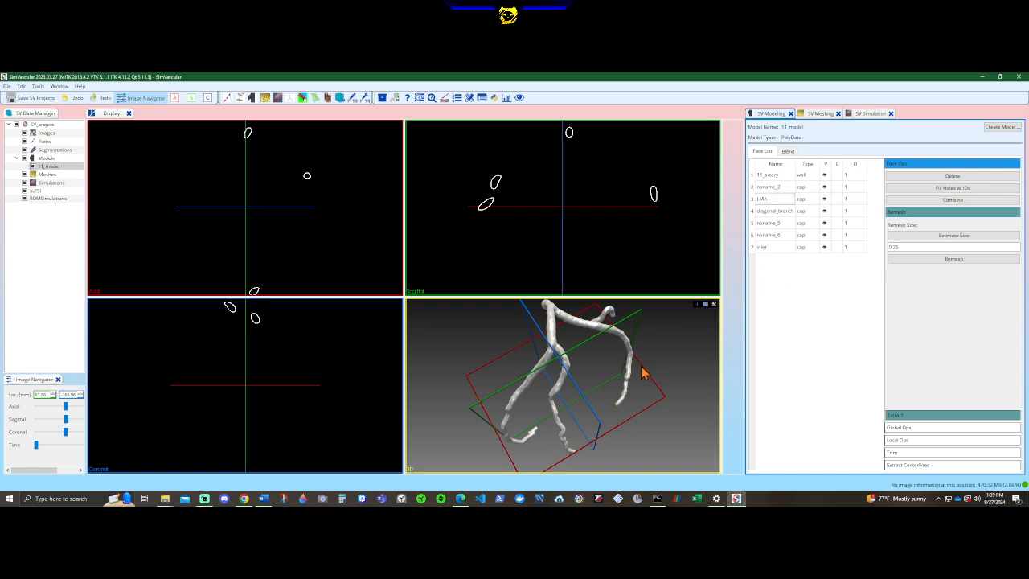
Locate the cap face noname_2 on the artery model and rename it as LAD.
{"action": "left_click_drag", "start_coordinate": [643, 370], "coordinate": [572, 308]}
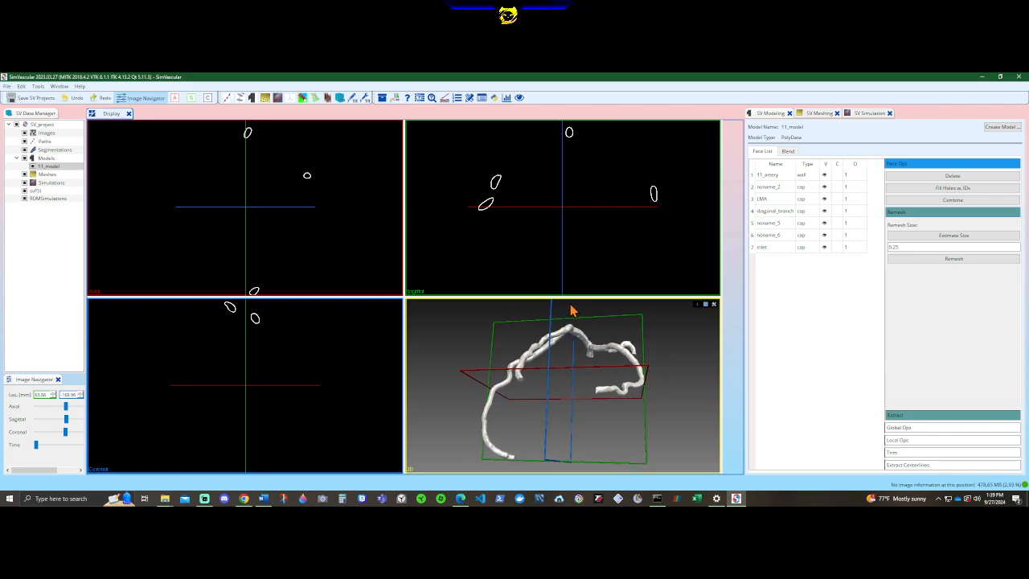
{"action": "left_click", "coordinate": [777, 187]}
{"action": "left_click_drag", "start_coordinate": [621, 386], "coordinate": [675, 431]}
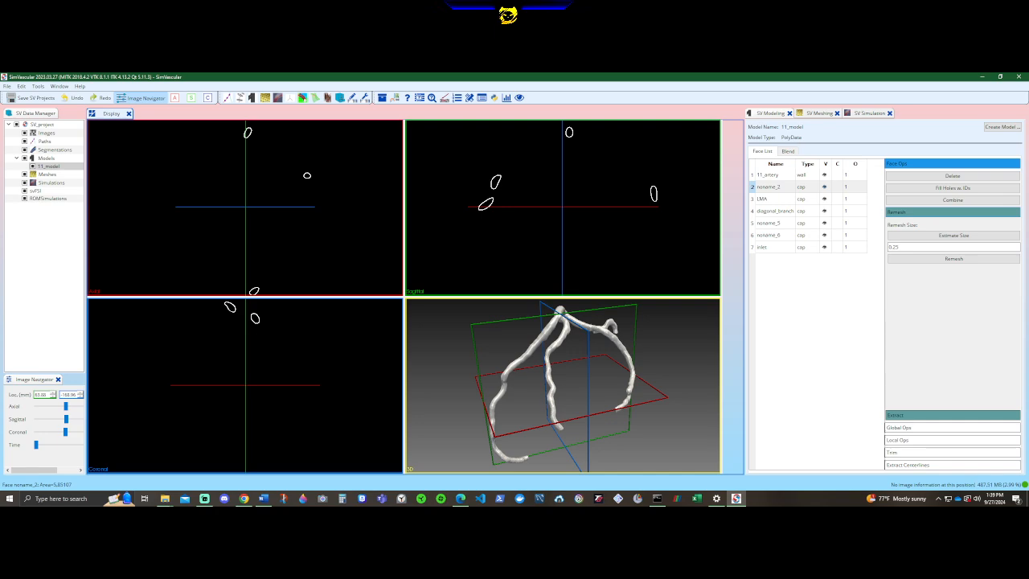
{"action": "double_click", "coordinate": [791, 187]}
{"action": "type", "text": "LA"}
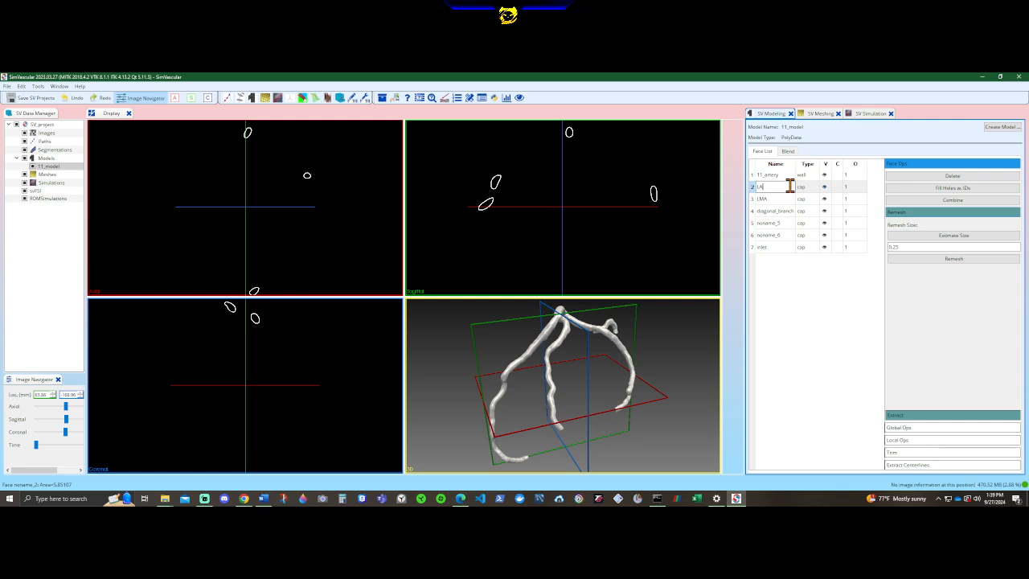
{"action": "type", "text": "D"}
{"action": "key", "text": "Return"}
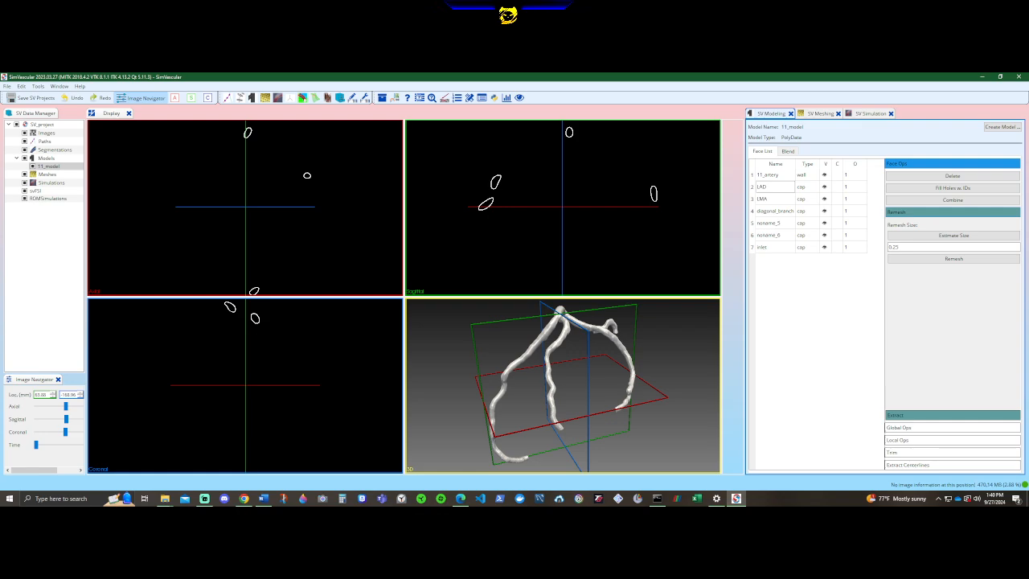
Compare where the cap faces noname_6 and noname_5 lie on the artery model, and rename noname_5 as LCA.
{"action": "left_click", "coordinate": [778, 235]}
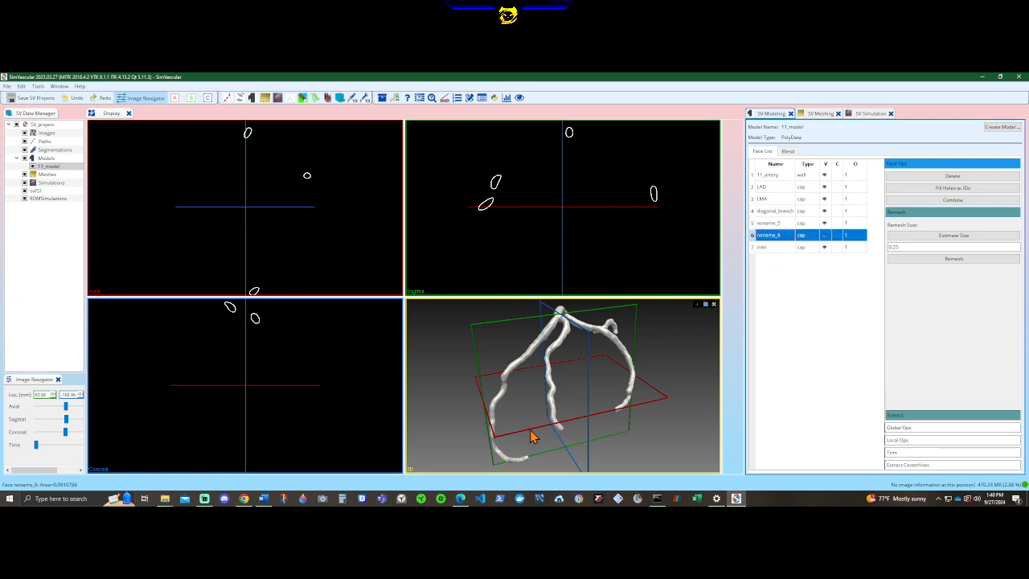
{"action": "left_click_drag", "start_coordinate": [531, 436], "coordinate": [452, 413]}
{"action": "left_click", "coordinate": [776, 225]}
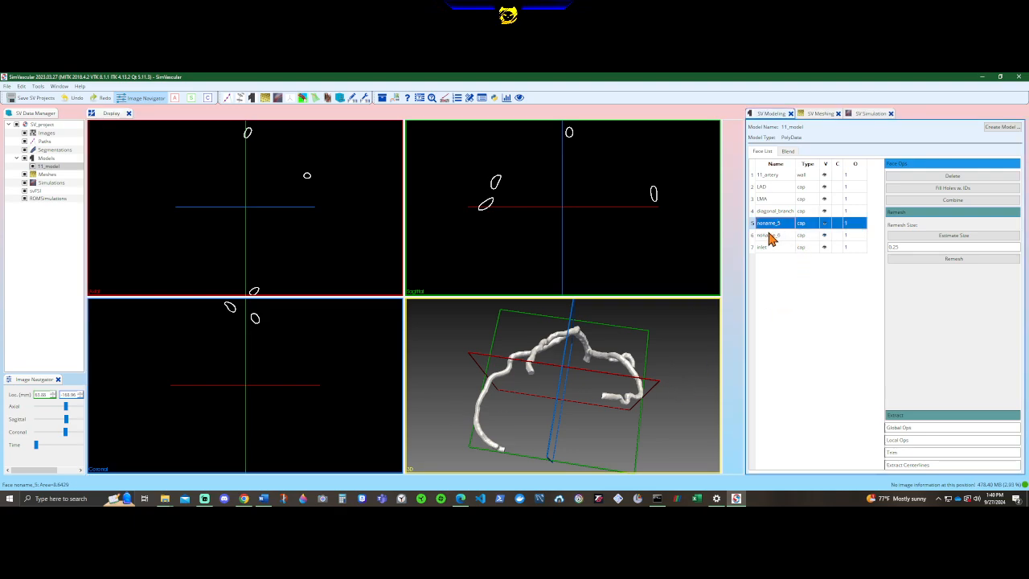
{"action": "left_click_drag", "start_coordinate": [581, 394], "coordinate": [522, 396]}
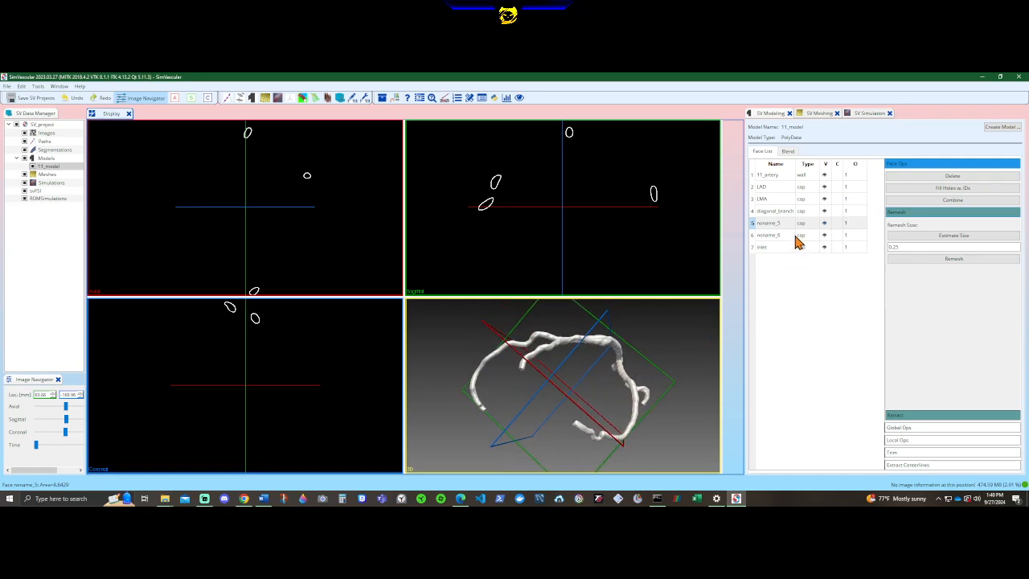
{"action": "left_click_drag", "start_coordinate": [651, 369], "coordinate": [672, 313]}
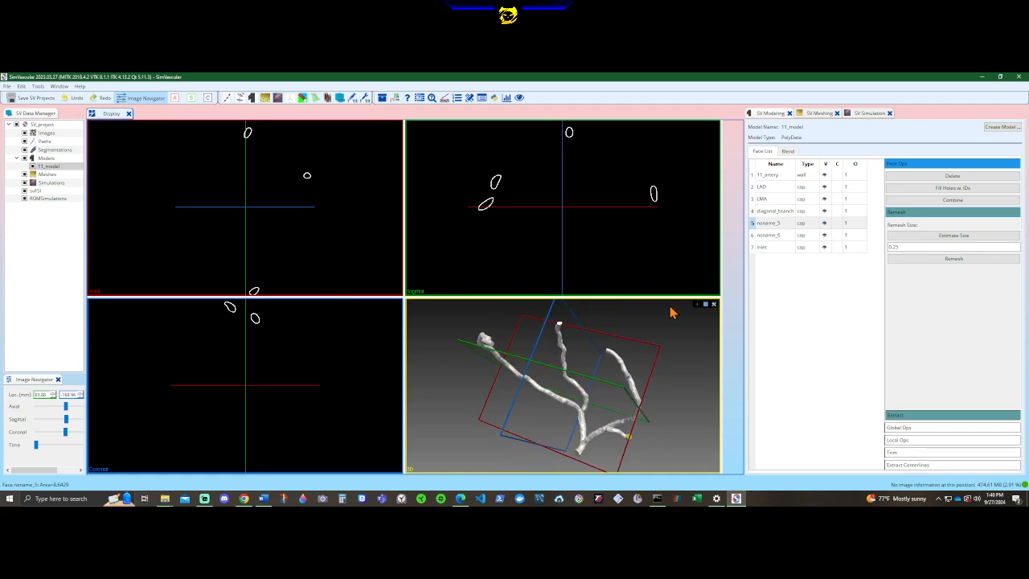
{"action": "left_click_drag", "start_coordinate": [672, 313], "coordinate": [537, 391]}
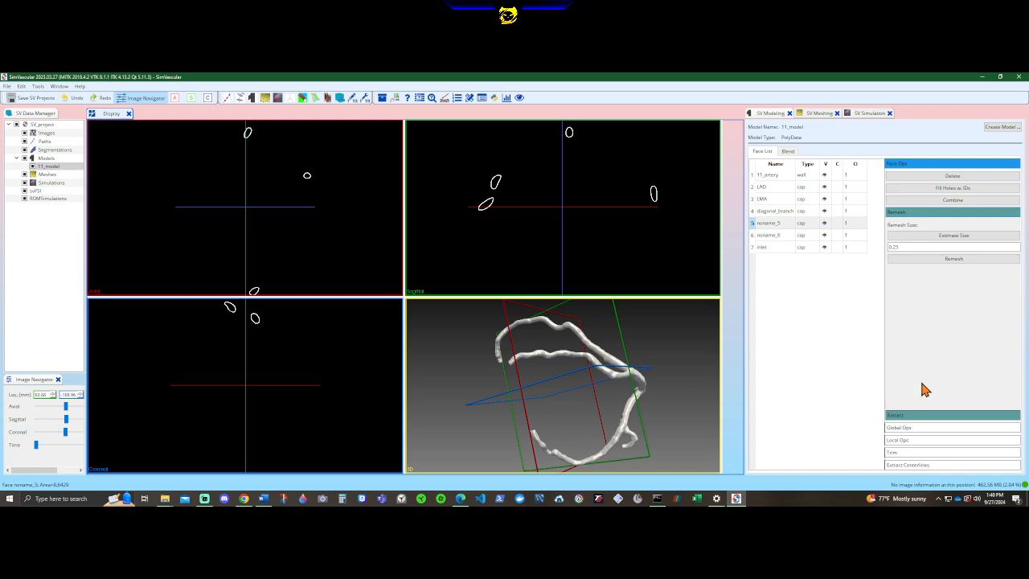
{"action": "double_click", "coordinate": [787, 223]}
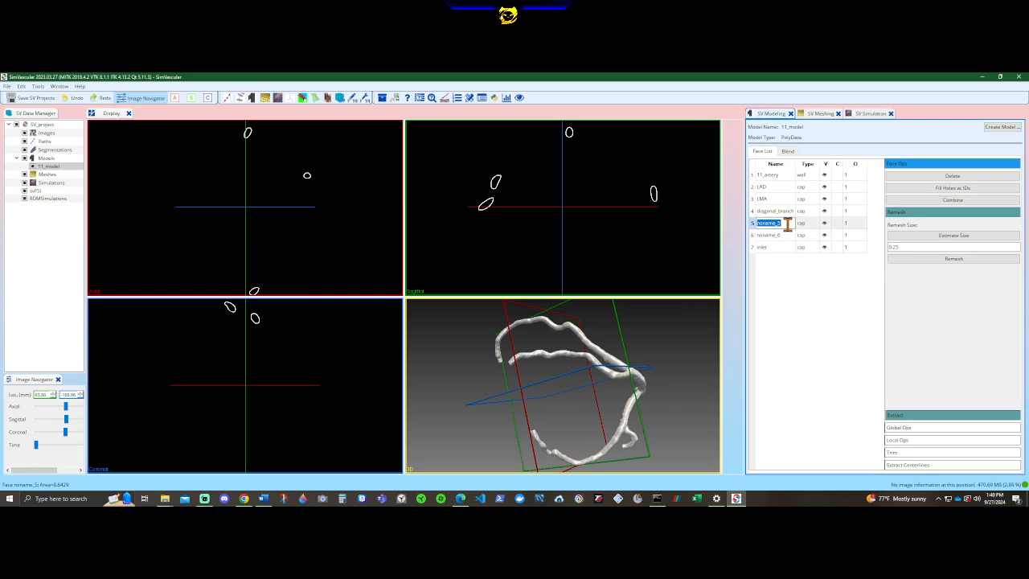
{"action": "type", "text": "LCA"}
{"action": "left_click", "coordinate": [806, 288]}
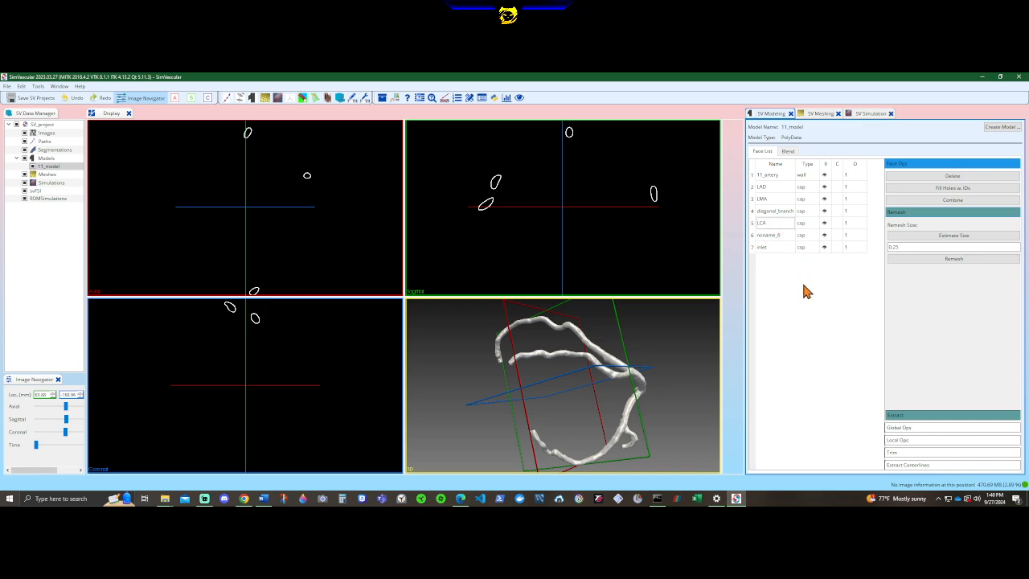
Check the locations of the faces LCA and noname_6, delete noname_6 from the model, and save the SV project.
{"action": "left_click_drag", "start_coordinate": [670, 376], "coordinate": [755, 278]}
{"action": "left_click", "coordinate": [777, 223]}
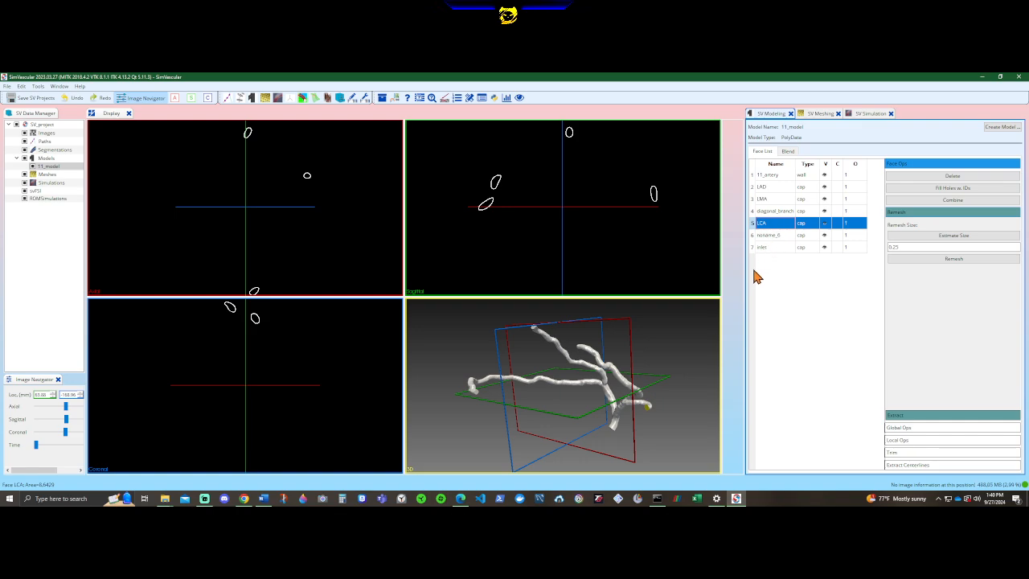
{"action": "left_click_drag", "start_coordinate": [643, 386], "coordinate": [590, 425]}
{"action": "left_click", "coordinate": [767, 235]}
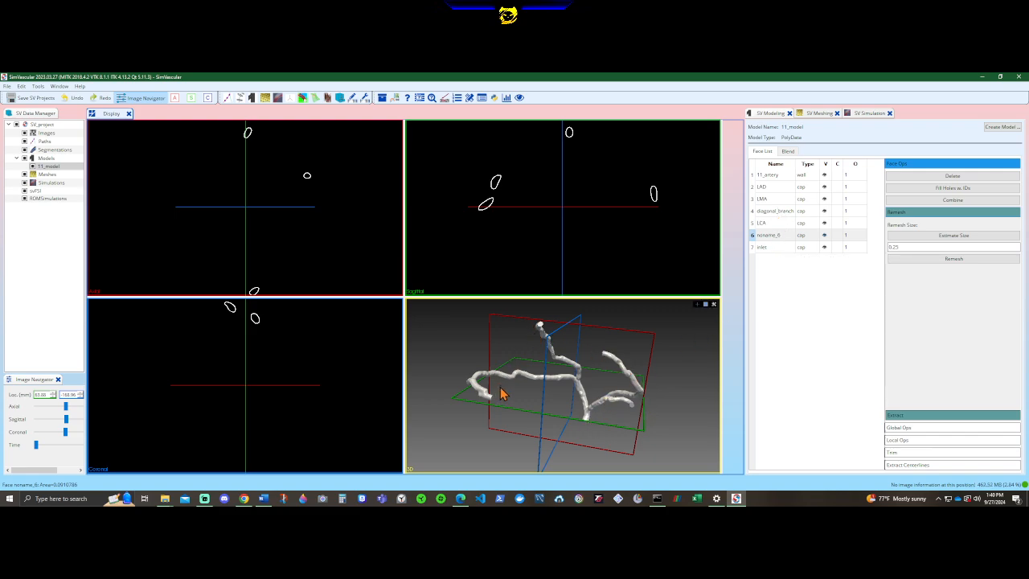
{"action": "left_click_drag", "start_coordinate": [500, 394], "coordinate": [611, 398]}
{"action": "left_click", "coordinate": [778, 236]}
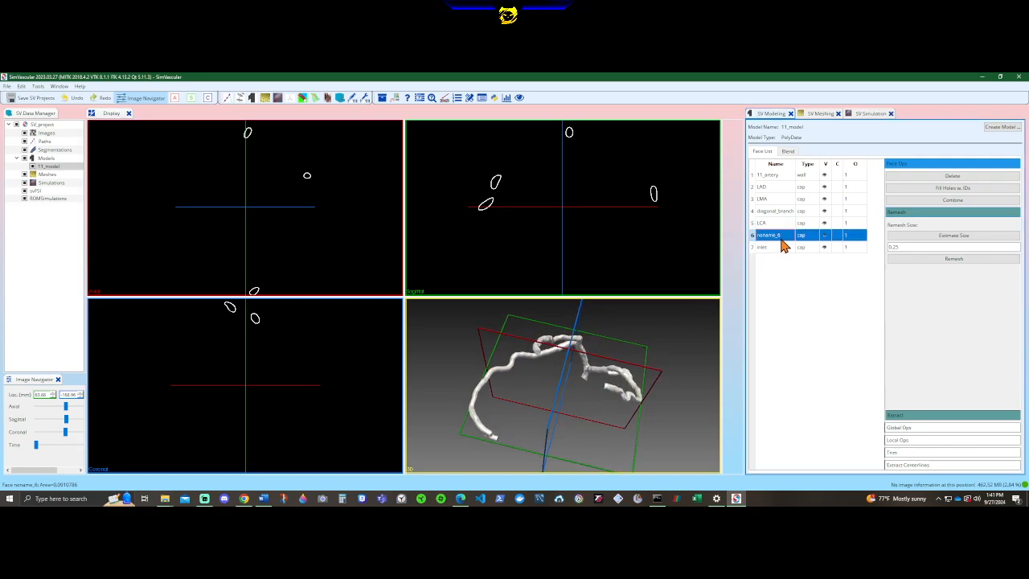
{"action": "left_click", "coordinate": [960, 177]}
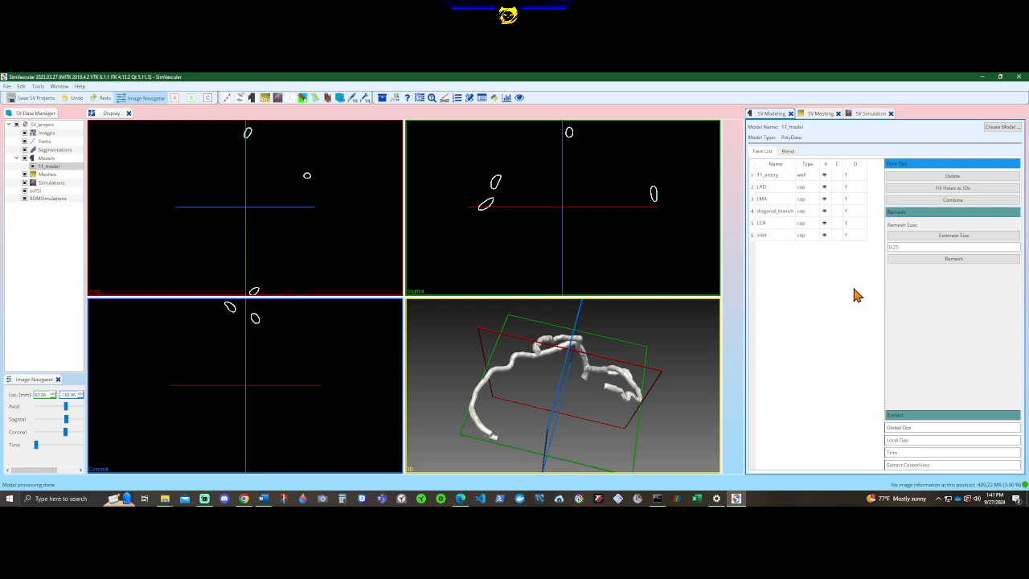
{"action": "mouse_move", "coordinate": [845, 294]}
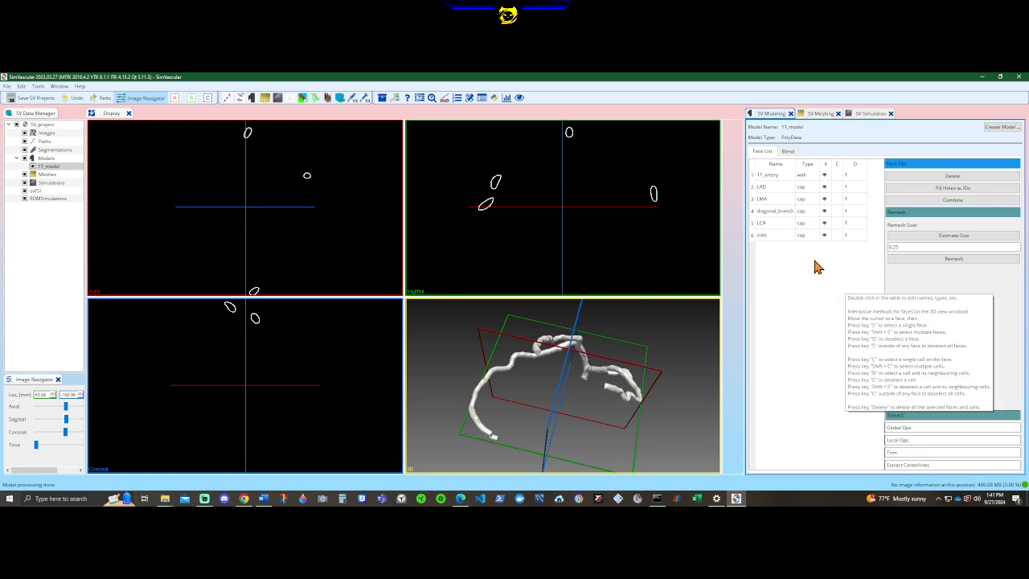
{"action": "left_click", "coordinate": [28, 101]}
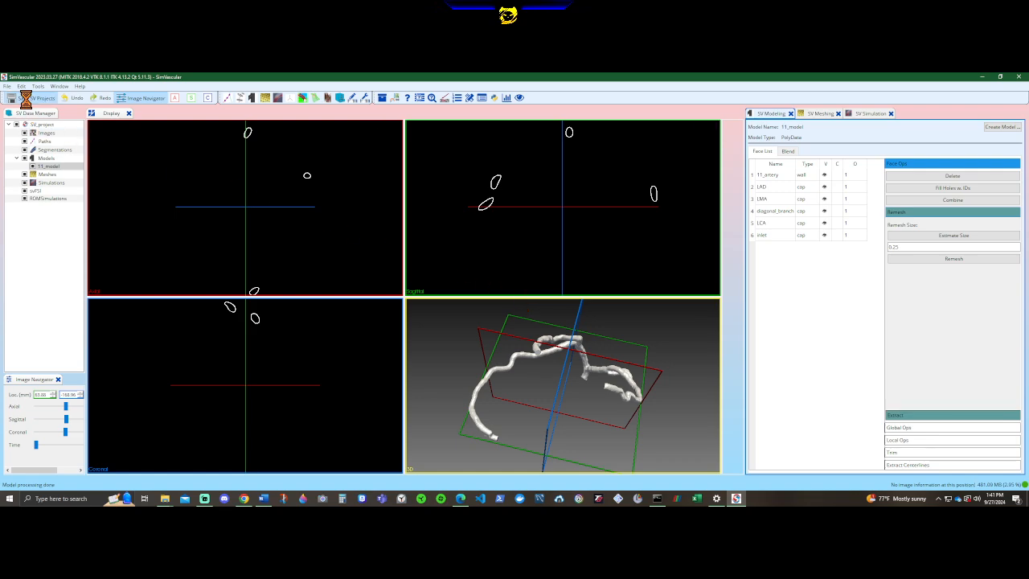
Create a TetGen mesh named 11_mesh from the model 11_model.
{"action": "right_click", "coordinate": [47, 176]}
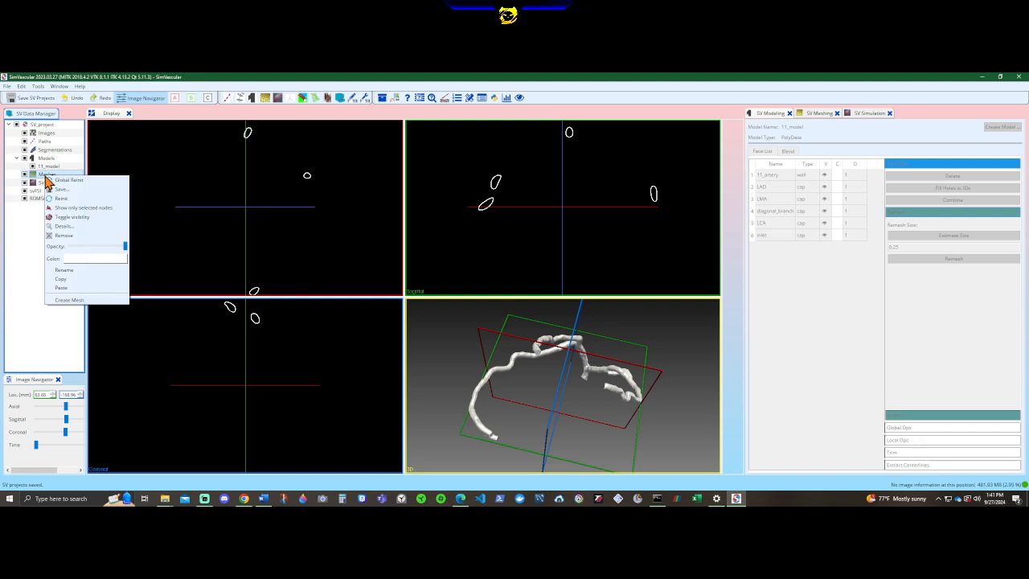
{"action": "left_click", "coordinate": [90, 300]}
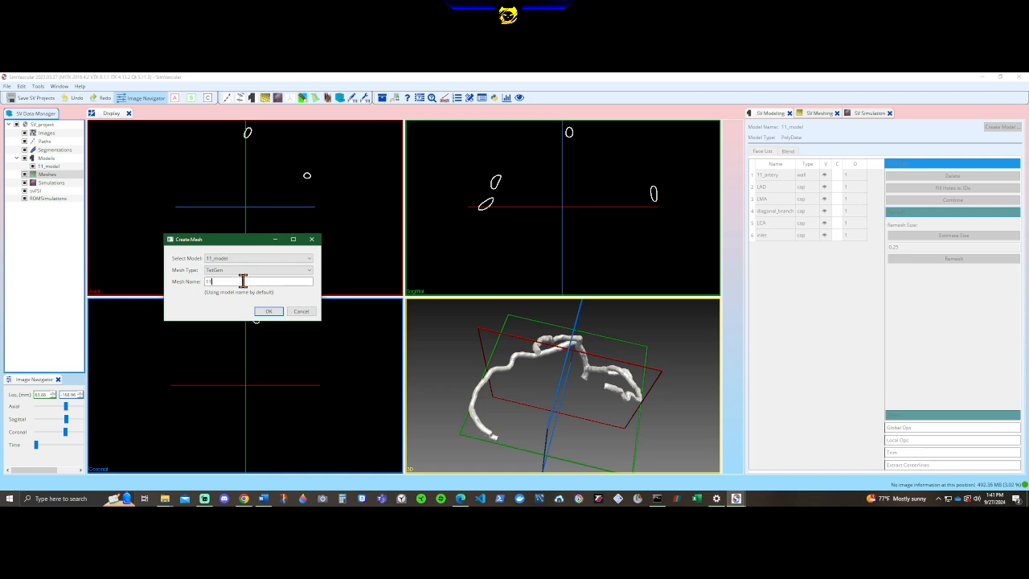
{"action": "left_click", "coordinate": [269, 312]}
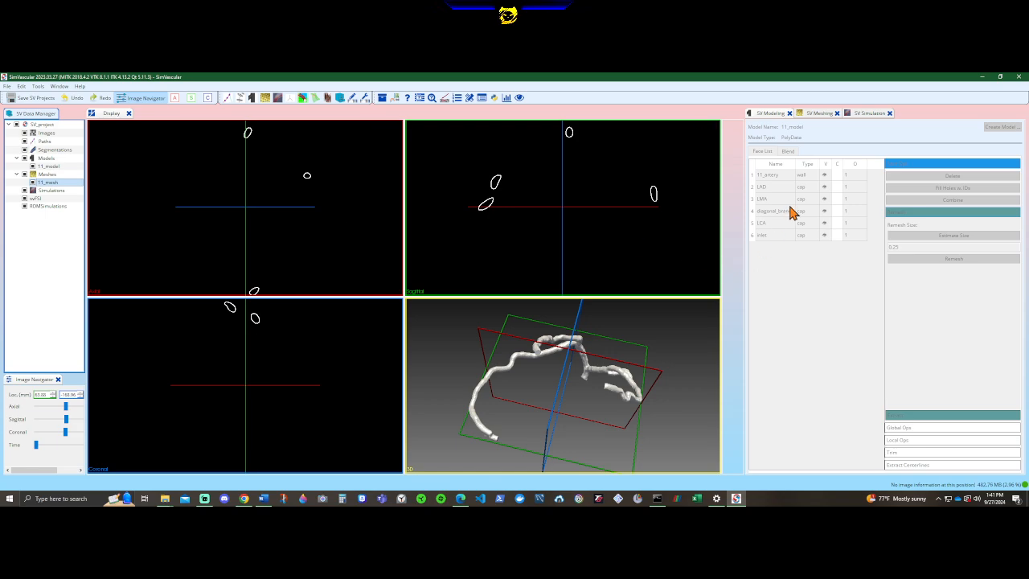
Estimate the global max edge size for 11_mesh, run the mesher, and inspect the meshed artery.
{"action": "left_click", "coordinate": [265, 98]}
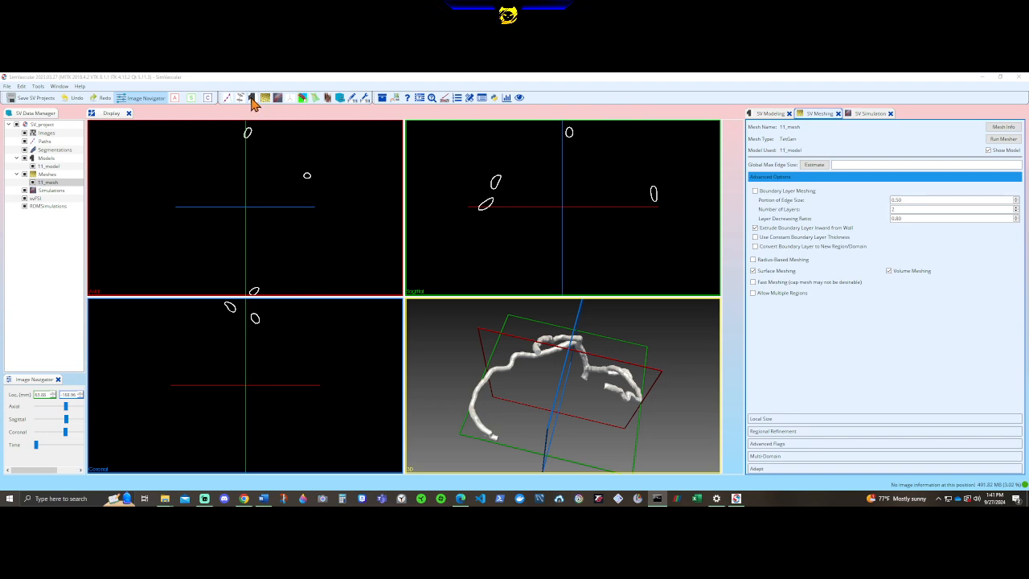
{"action": "left_click", "coordinate": [818, 164]}
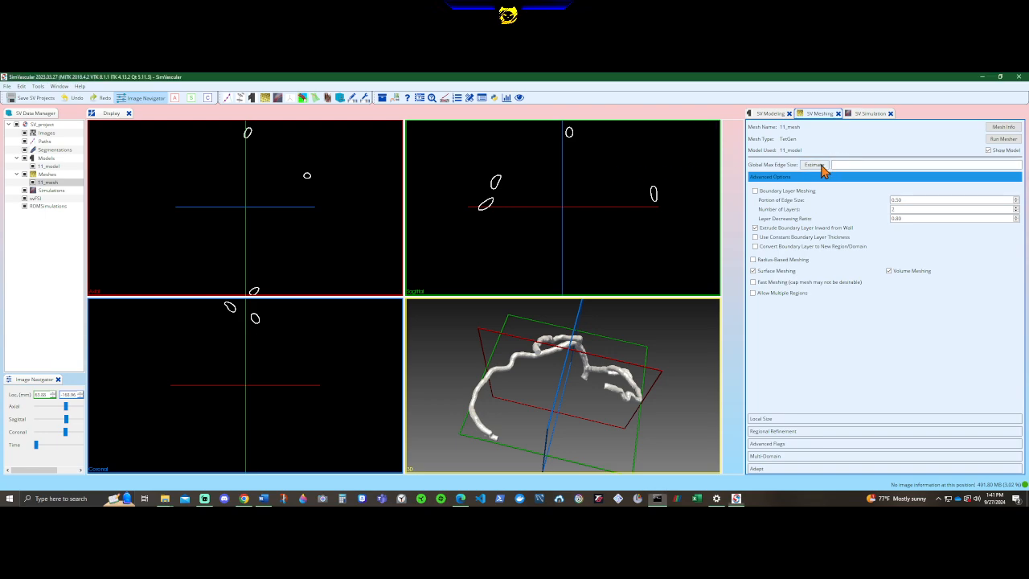
{"action": "left_click", "coordinate": [1005, 139]}
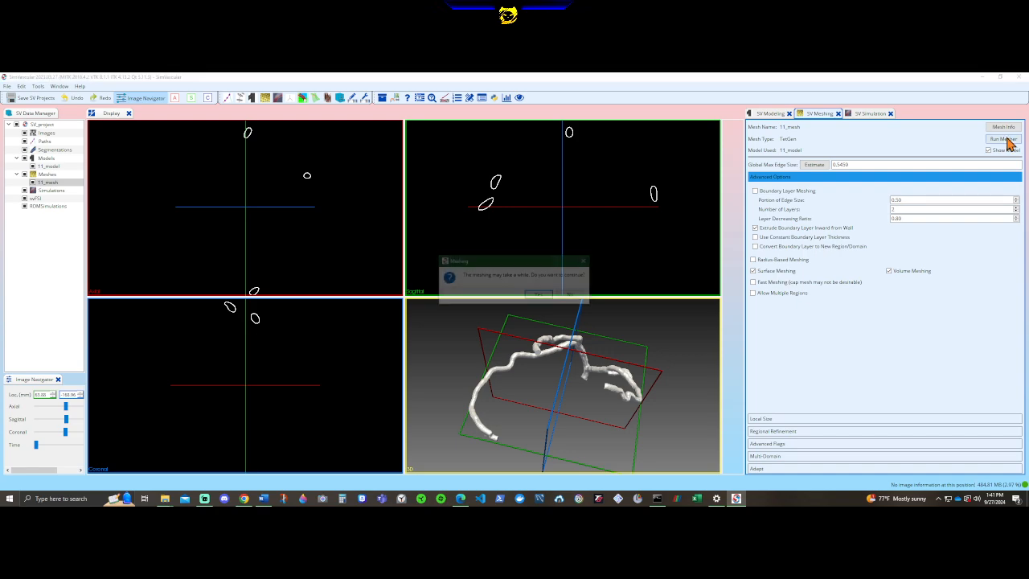
{"action": "left_click", "coordinate": [540, 296]}
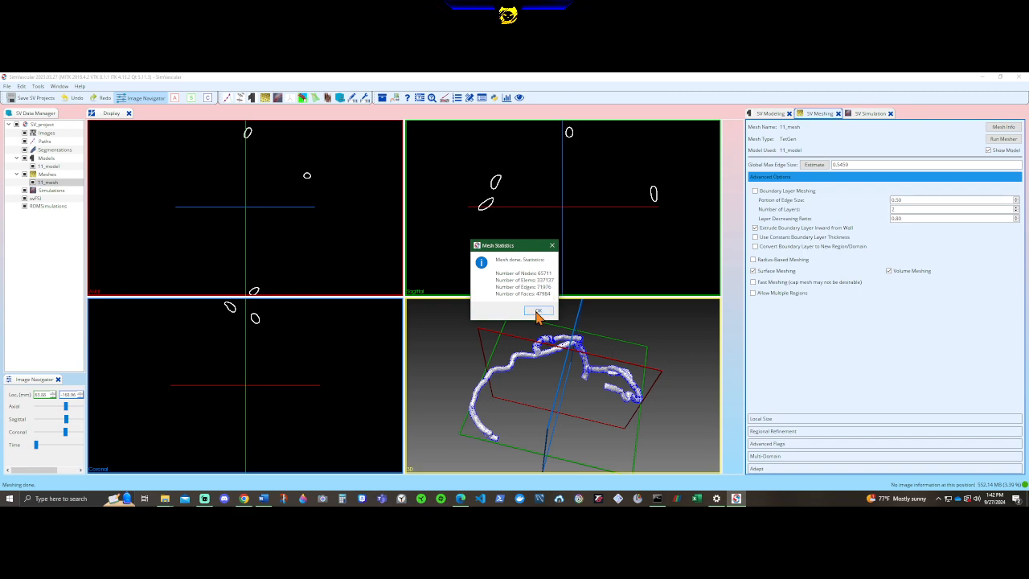
{"action": "left_click", "coordinate": [537, 311]}
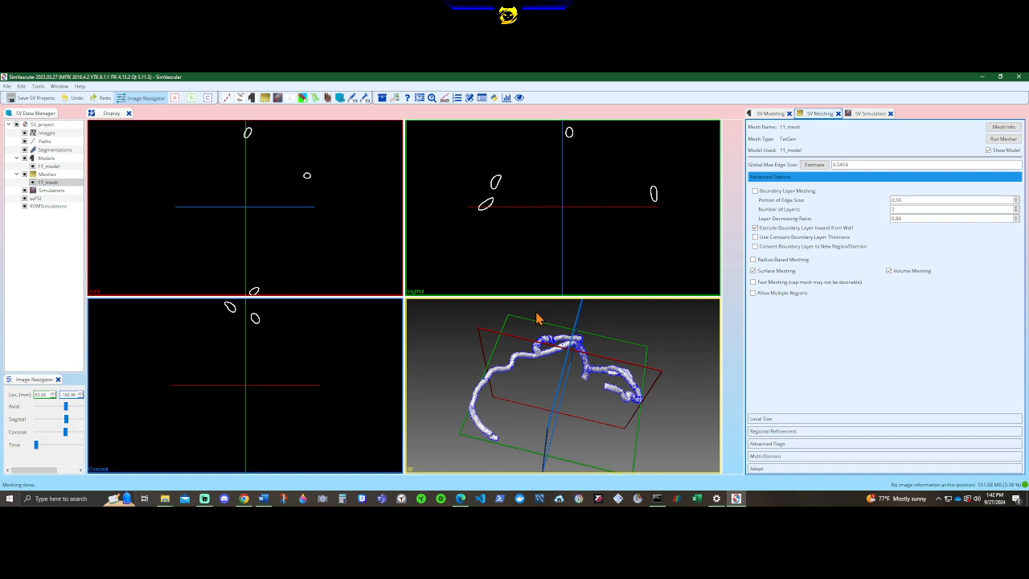
{"action": "left_click_drag", "start_coordinate": [552, 381], "coordinate": [602, 404]}
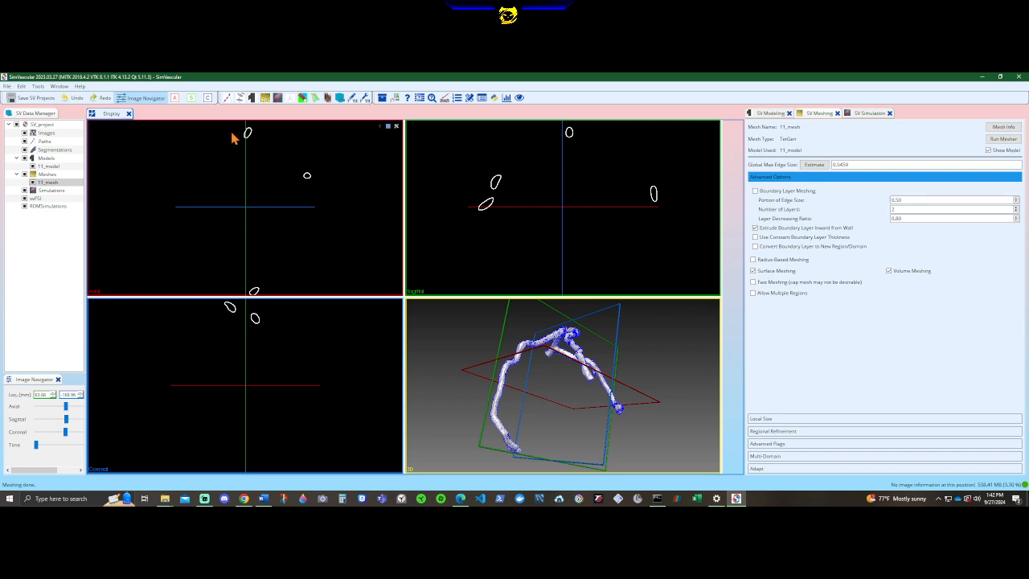
Create a simulation job named steady from the model 11_model and open its inlet and outlet boundary conditions.
{"action": "left_click", "coordinate": [278, 98]}
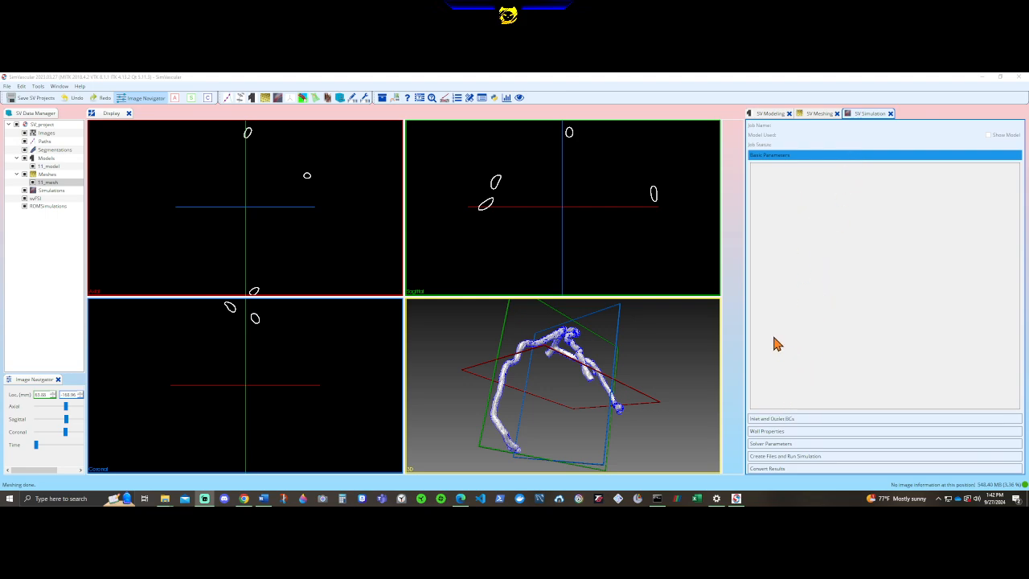
{"action": "left_click", "coordinate": [832, 185]}
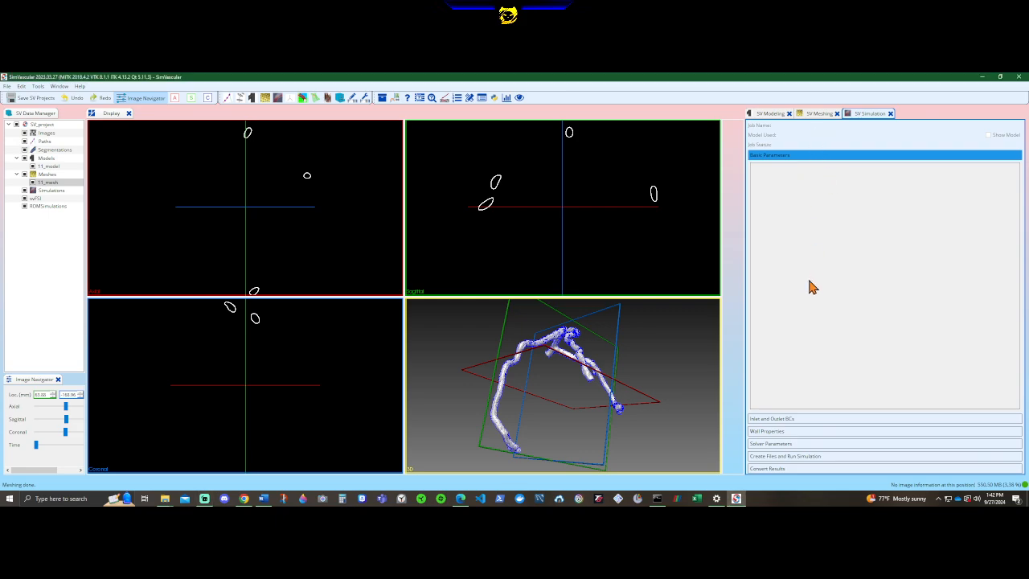
{"action": "left_click", "coordinate": [794, 419]}
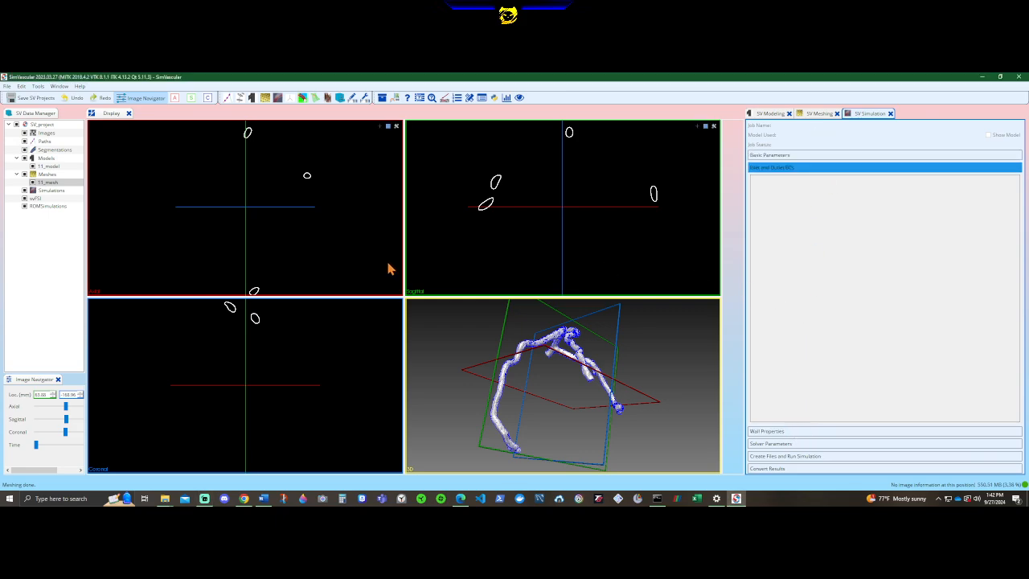
{"action": "right_click", "coordinate": [51, 191]}
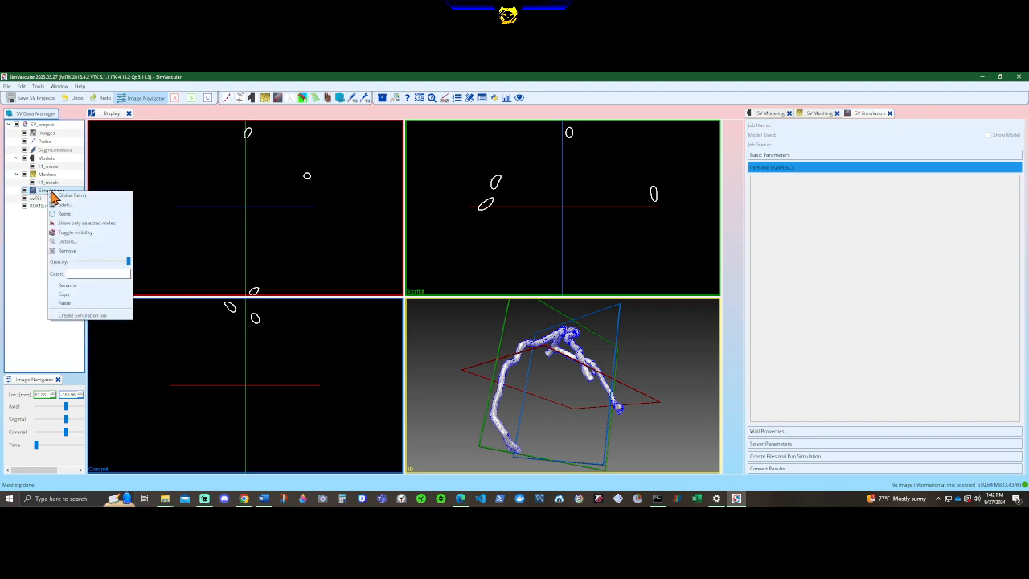
{"action": "left_click", "coordinate": [82, 314]}
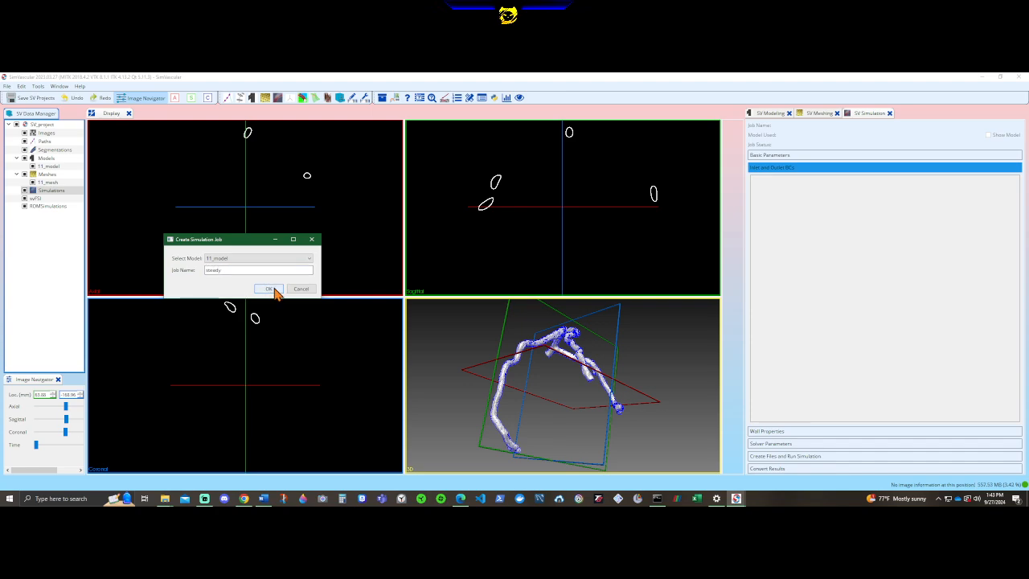
{"action": "left_click", "coordinate": [270, 288]}
{"action": "left_click", "coordinate": [45, 199]}
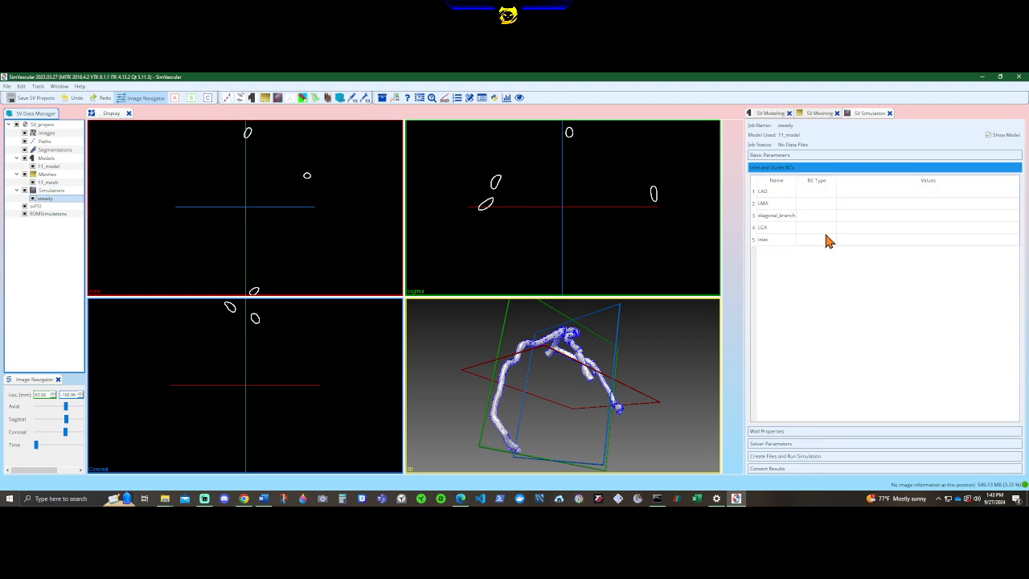
Assign the LAD face a Resistance boundary condition with a value of 1000.
{"action": "double_click", "coordinate": [816, 193]}
{"action": "left_click", "coordinate": [832, 193]}
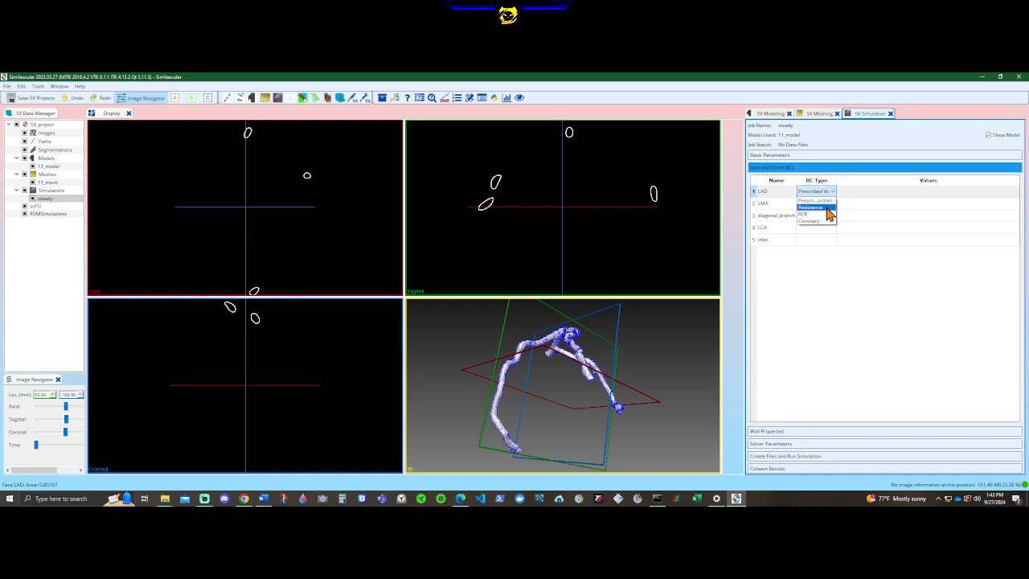
{"action": "left_click", "coordinate": [828, 207]}
{"action": "double_click", "coordinate": [850, 193]}
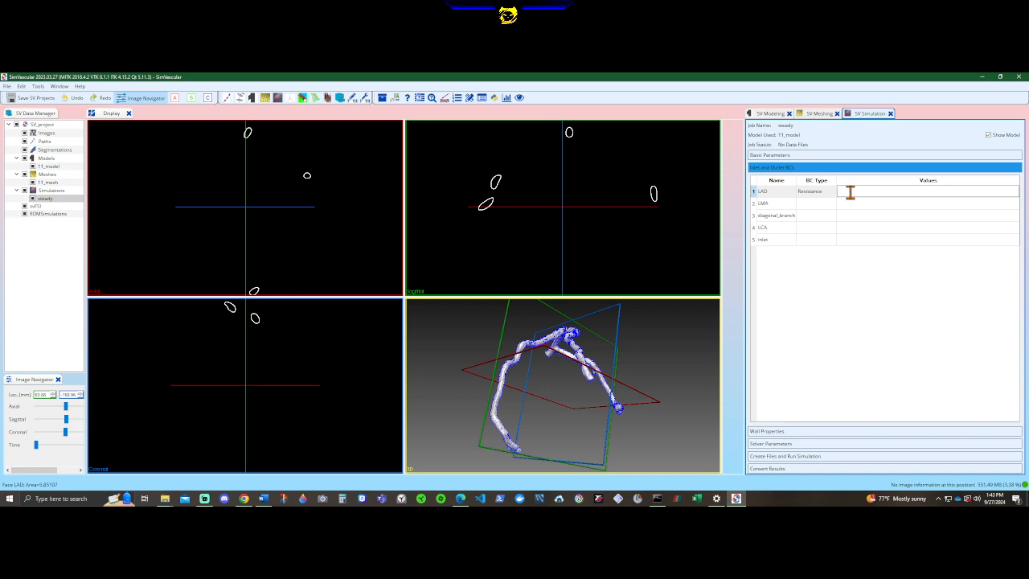
{"action": "left_click", "coordinate": [847, 240]}
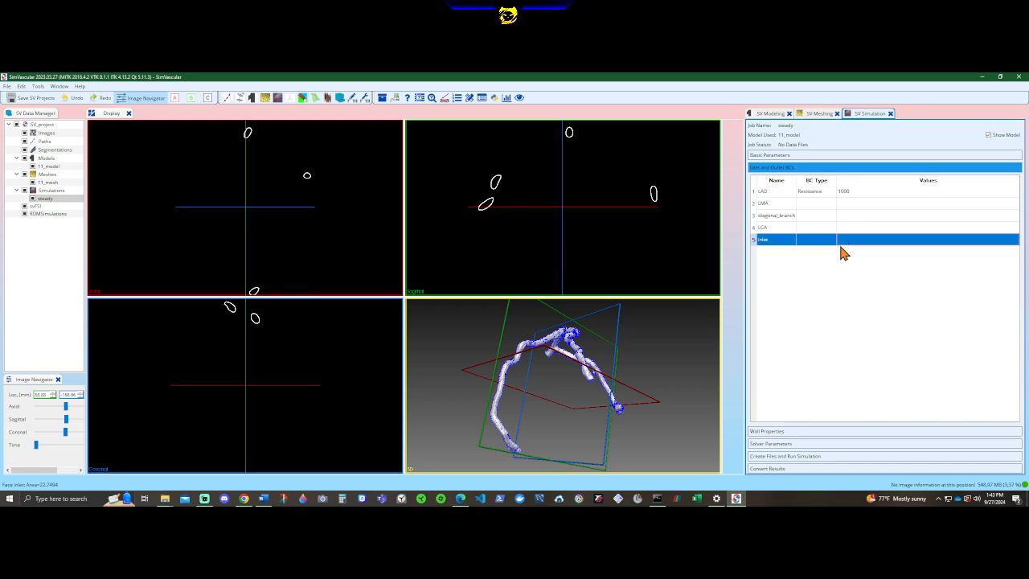
Assign the LMA face a Resistance boundary condition with a value of 1000.
{"action": "double_click", "coordinate": [810, 201]}
{"action": "left_click", "coordinate": [811, 204]}
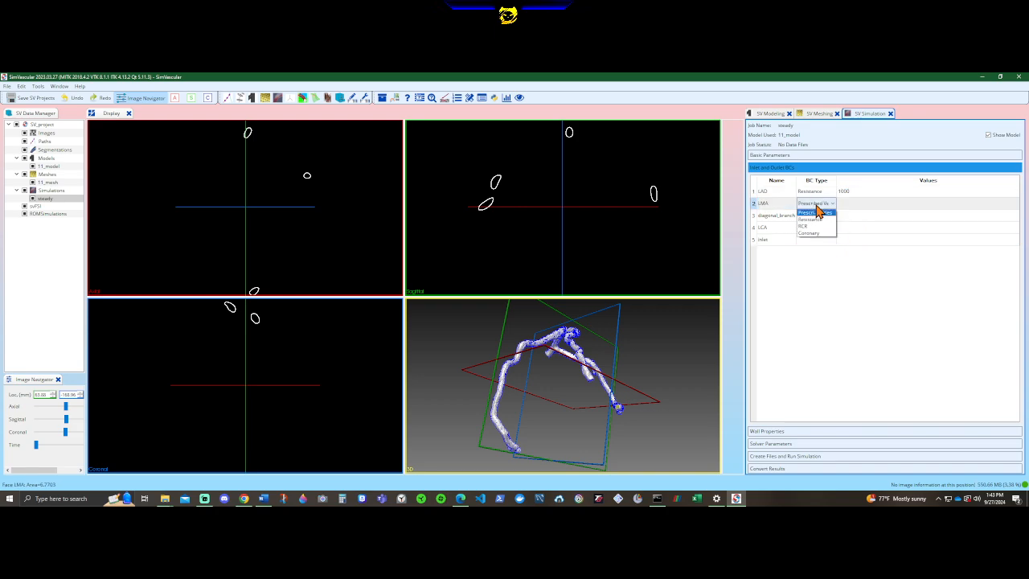
{"action": "left_click", "coordinate": [814, 217]}
{"action": "left_click", "coordinate": [860, 206]}
{"action": "double_click", "coordinate": [860, 206]}
{"action": "type", "text": "100"}
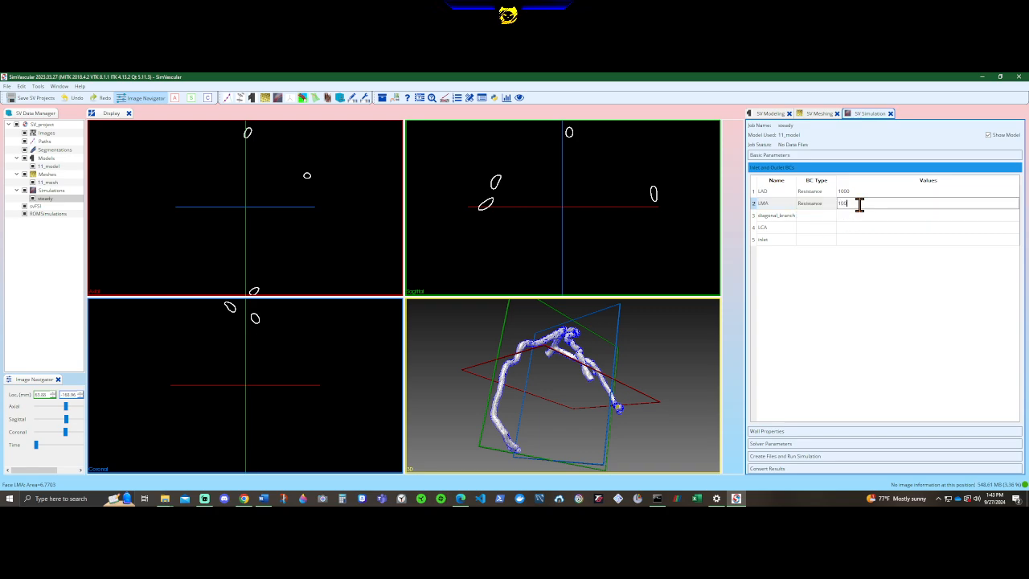
{"action": "type", "text": "0"}
Assign the diagonal_branch face a Resistance boundary condition with a value of 1000.
{"action": "left_click", "coordinate": [810, 215]}
{"action": "double_click", "coordinate": [810, 215]}
{"action": "left_click", "coordinate": [814, 215]}
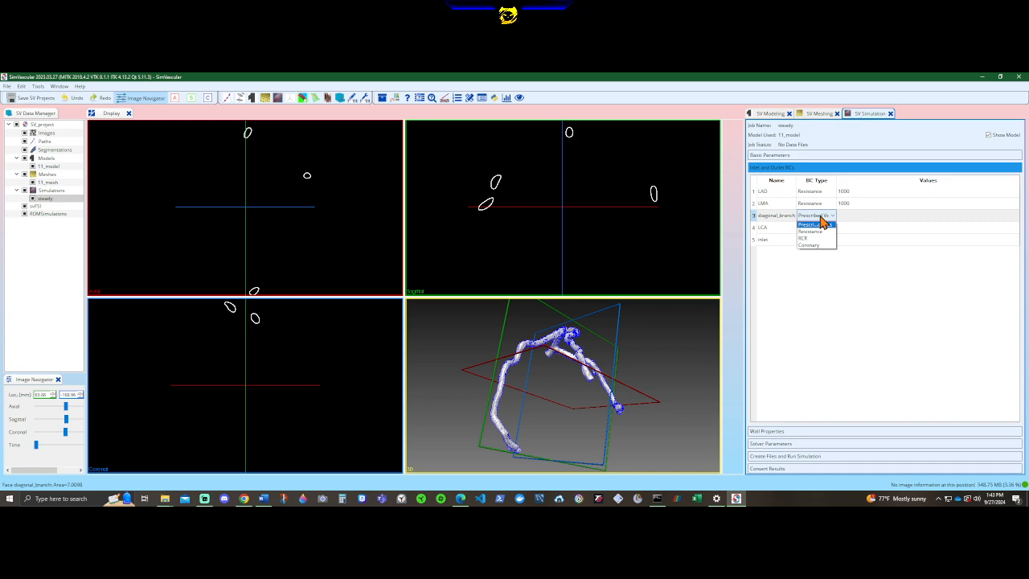
{"action": "left_click", "coordinate": [818, 232]}
{"action": "double_click", "coordinate": [845, 215]}
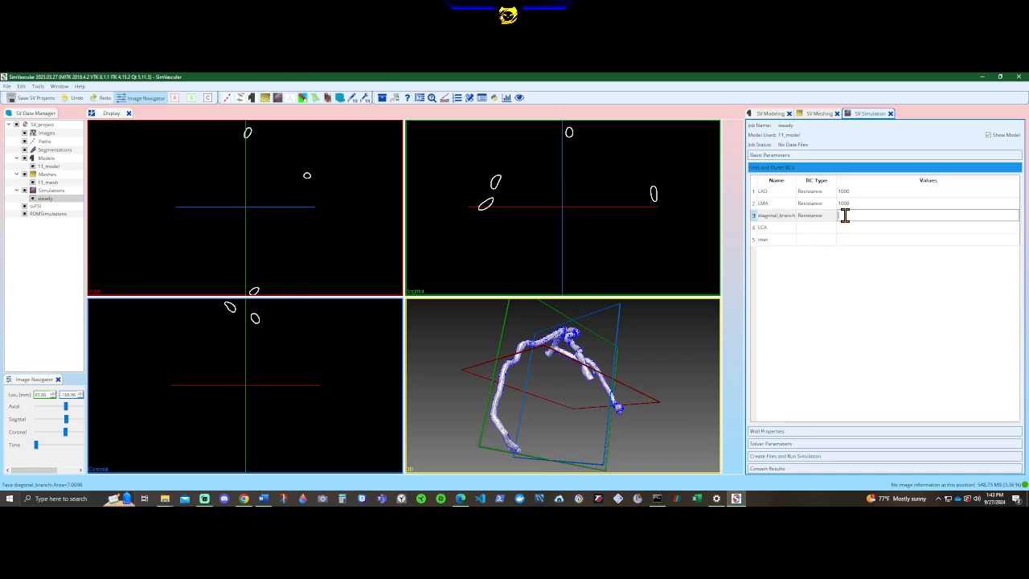
{"action": "type", "text": "1000"}
{"action": "key", "text": "Return"}
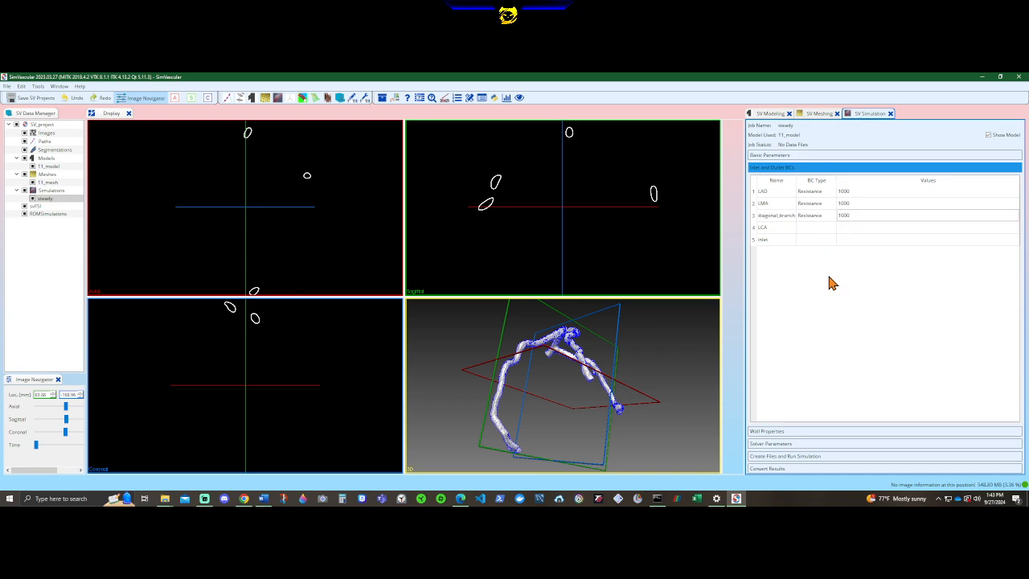
Assign the LCA face a Resistance boundary condition with a value of 1000.
{"action": "double_click", "coordinate": [806, 231]}
{"action": "left_click", "coordinate": [815, 230]}
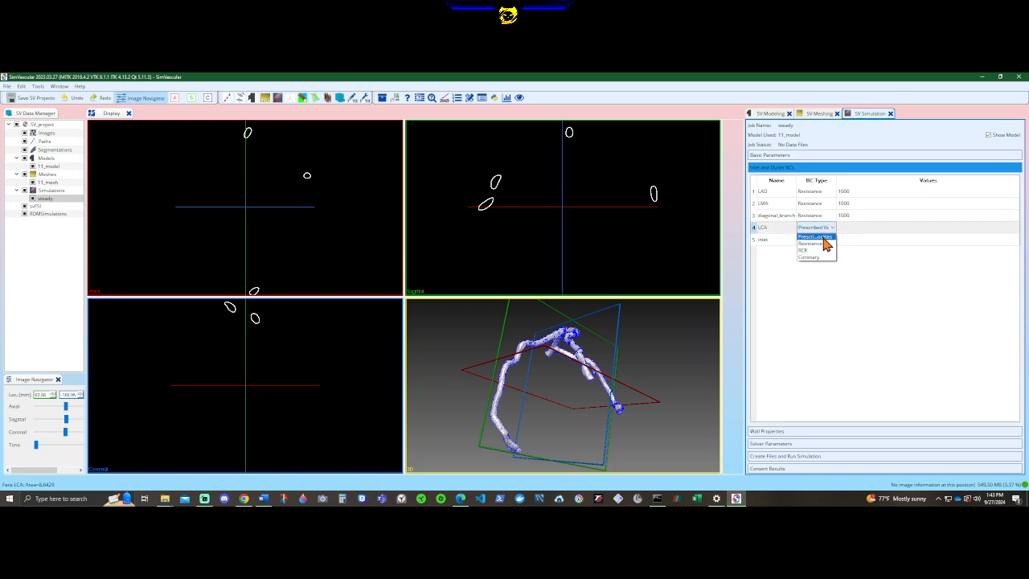
{"action": "left_click", "coordinate": [821, 244]}
{"action": "left_click", "coordinate": [844, 231]}
{"action": "left_click", "coordinate": [843, 230]}
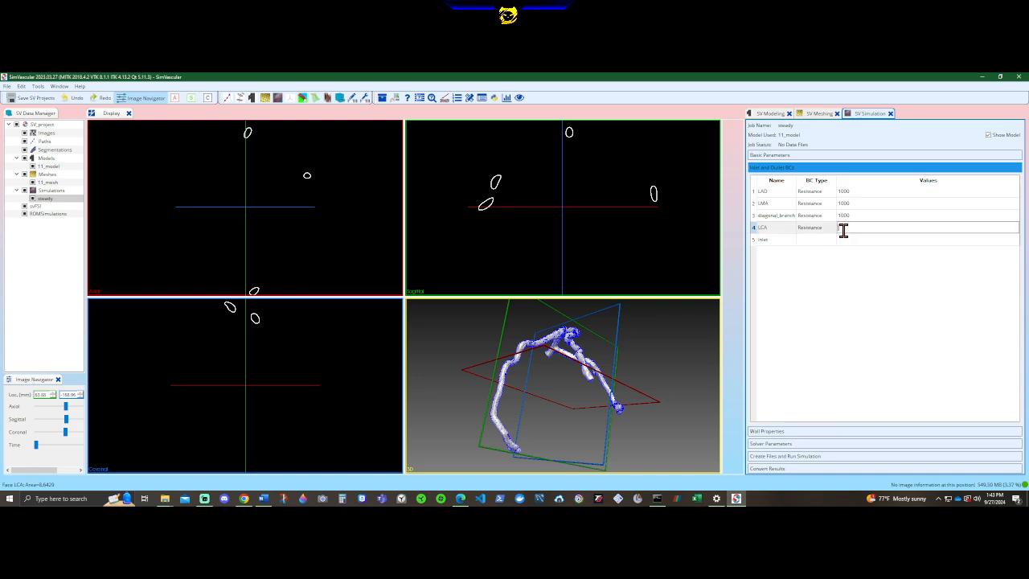
{"action": "type", "text": "1000"}
{"action": "key", "text": "Return"}
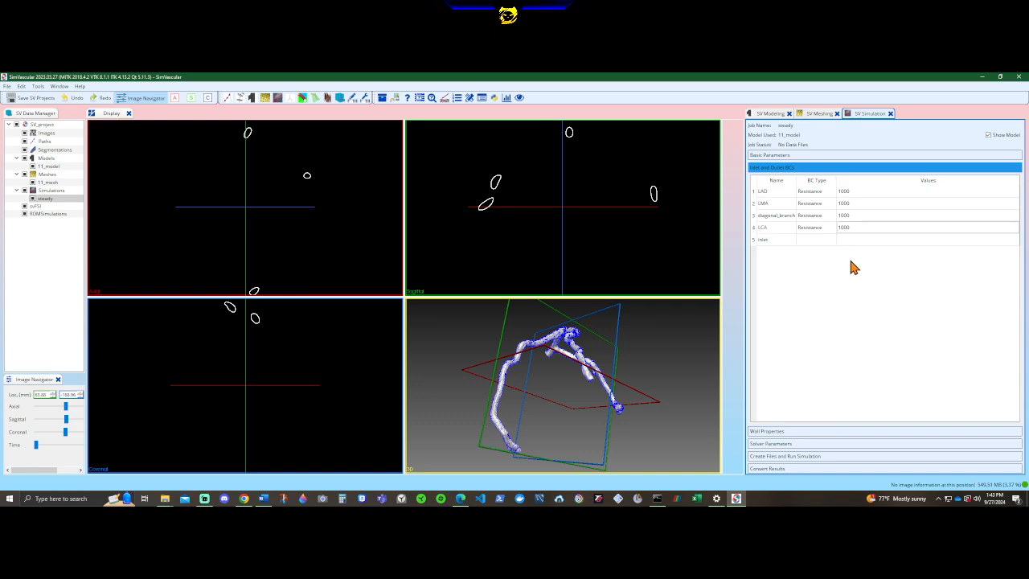
Set the inlet face's boundary condition type to Prescribed Velocities and open its detailed boundary condition settings.
{"action": "left_click", "coordinate": [810, 242]}
{"action": "double_click", "coordinate": [811, 242]}
{"action": "left_click", "coordinate": [829, 242]}
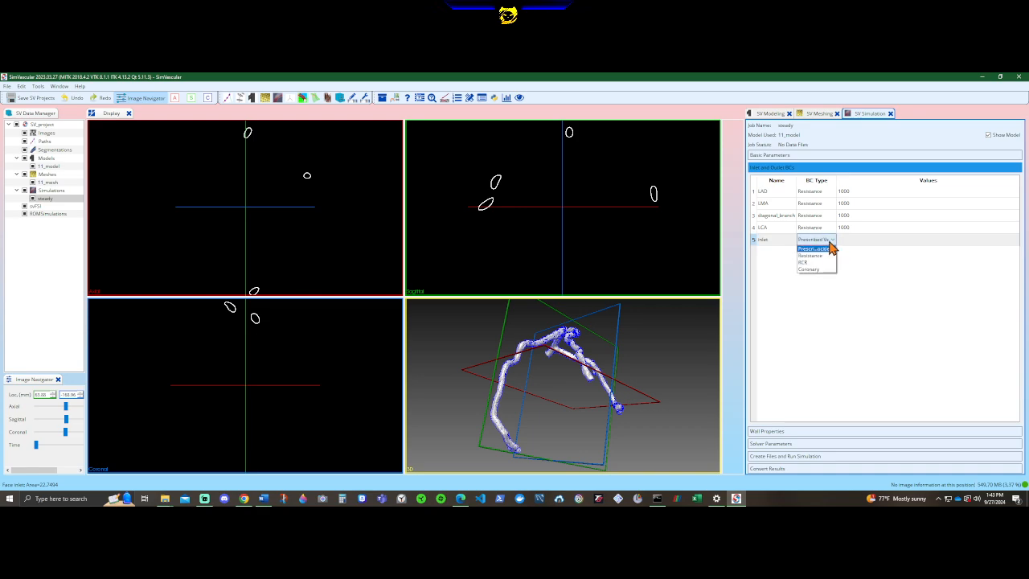
{"action": "left_click", "coordinate": [767, 242]}
{"action": "right_click", "coordinate": [766, 241]}
{"action": "left_click", "coordinate": [773, 243]}
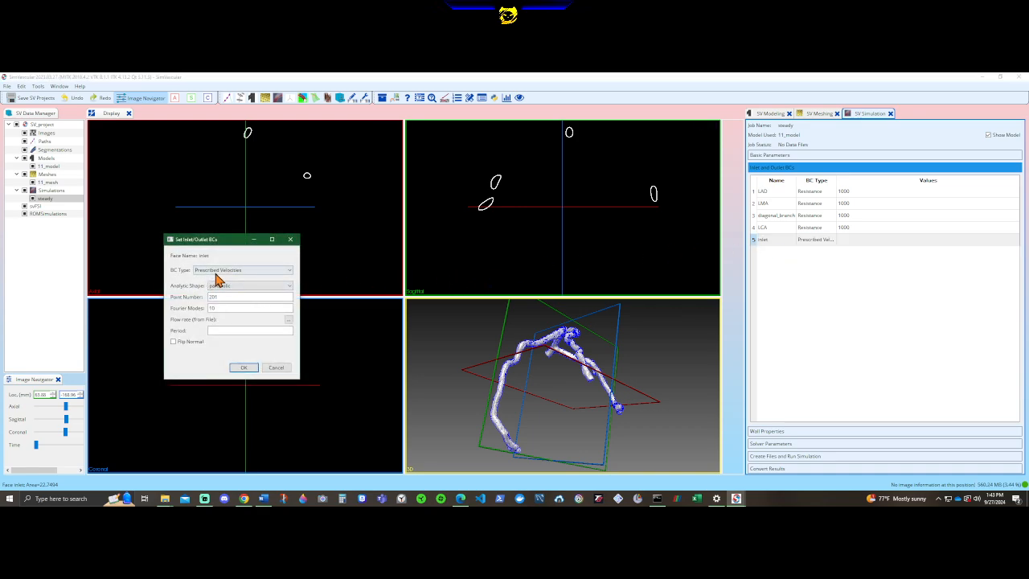
Find steadyflow.txt in the W folder under Coronary Artery Detection, check its contents, and load it as the inlet flow rate file.
{"action": "left_click", "coordinate": [288, 321]}
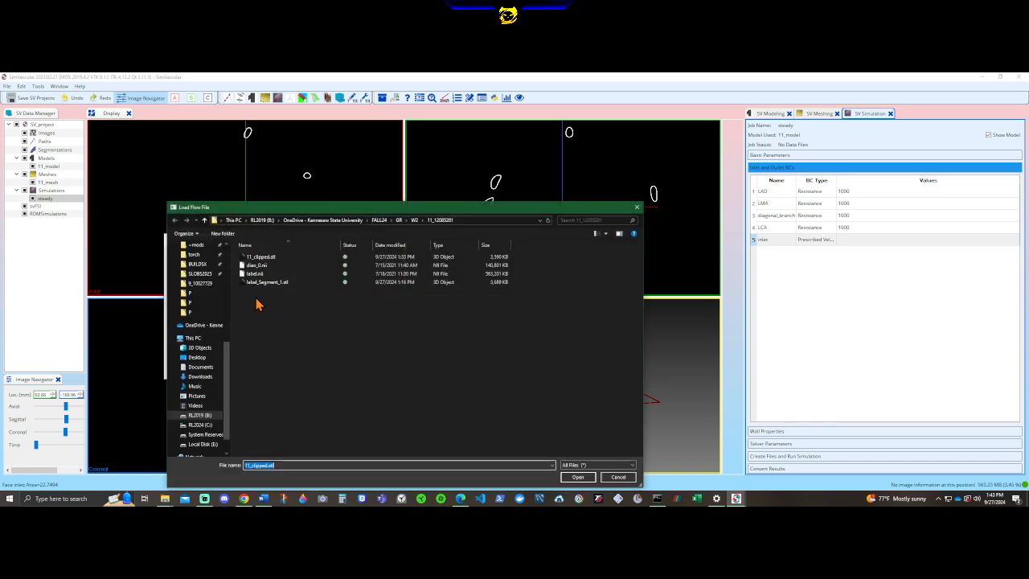
{"action": "left_click", "coordinate": [205, 218]}
{"action": "left_click", "coordinate": [204, 218]}
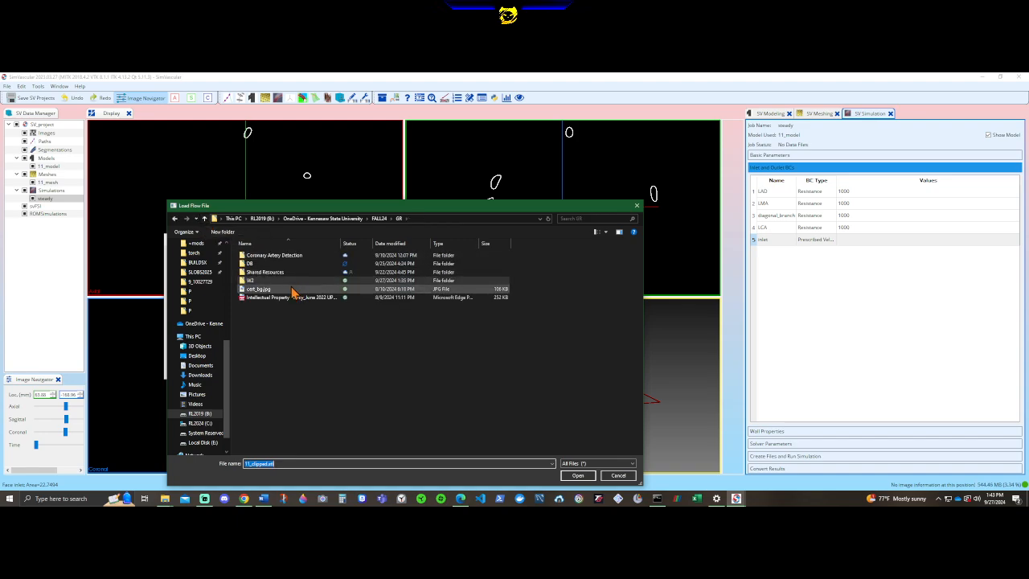
{"action": "double_click", "coordinate": [256, 255]}
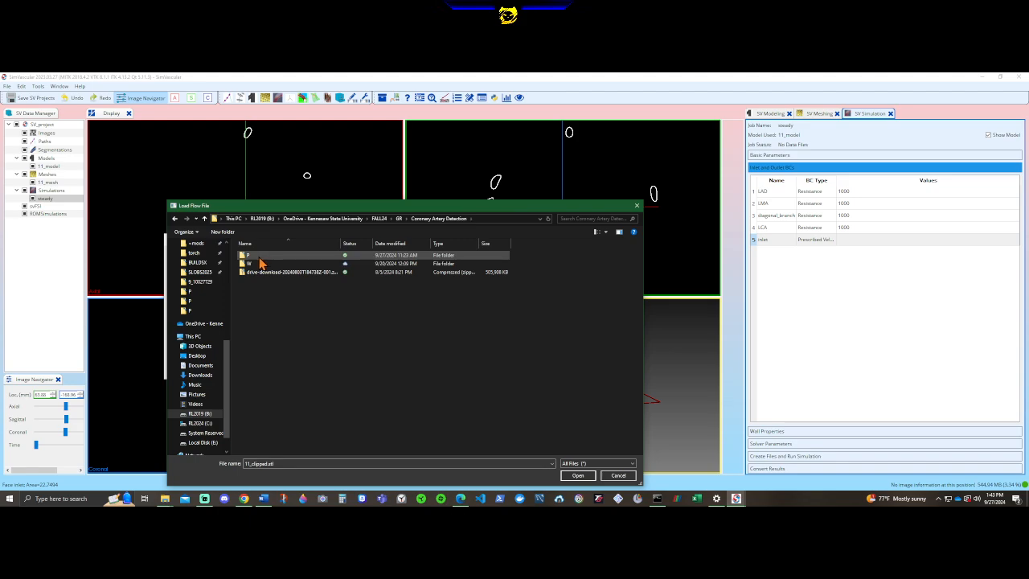
{"action": "double_click", "coordinate": [260, 263]}
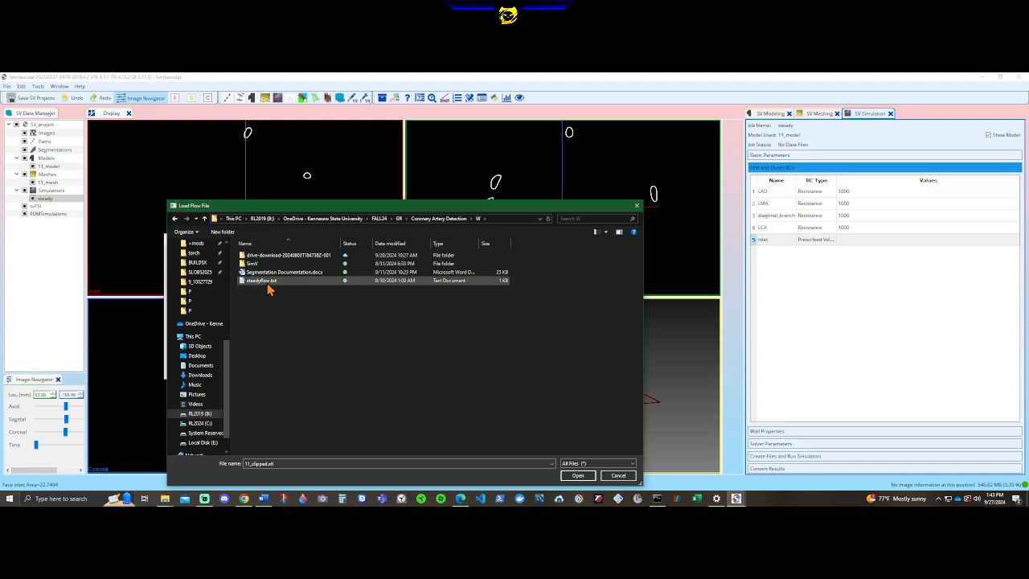
{"action": "right_click", "coordinate": [267, 283]}
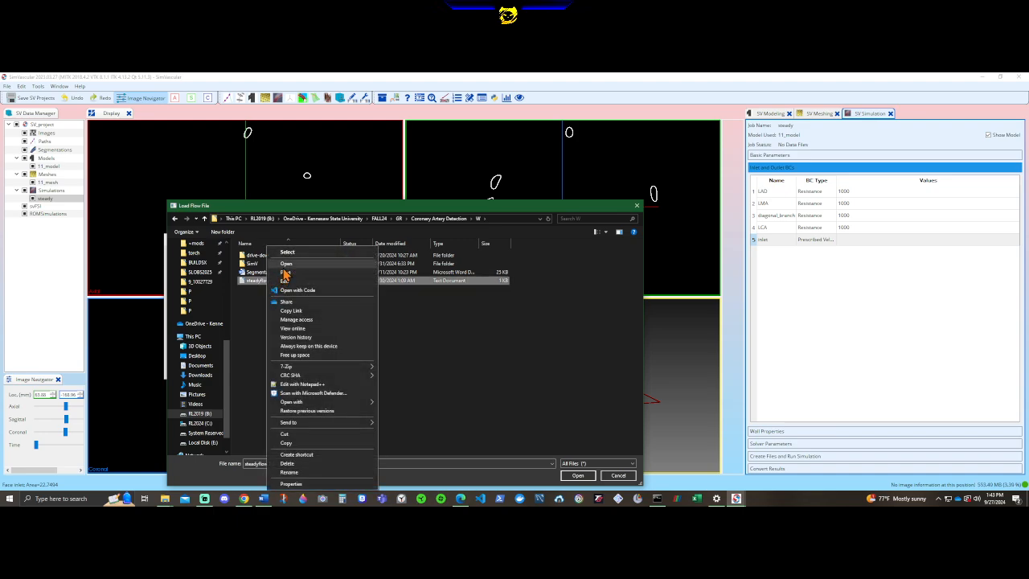
{"action": "left_click", "coordinate": [284, 281]}
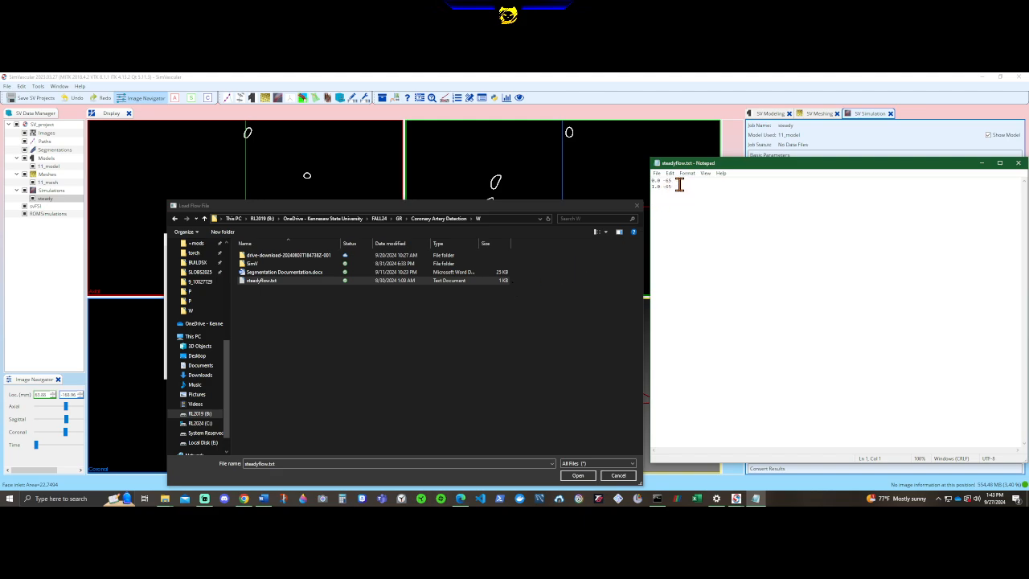
{"action": "left_click", "coordinate": [1018, 162]}
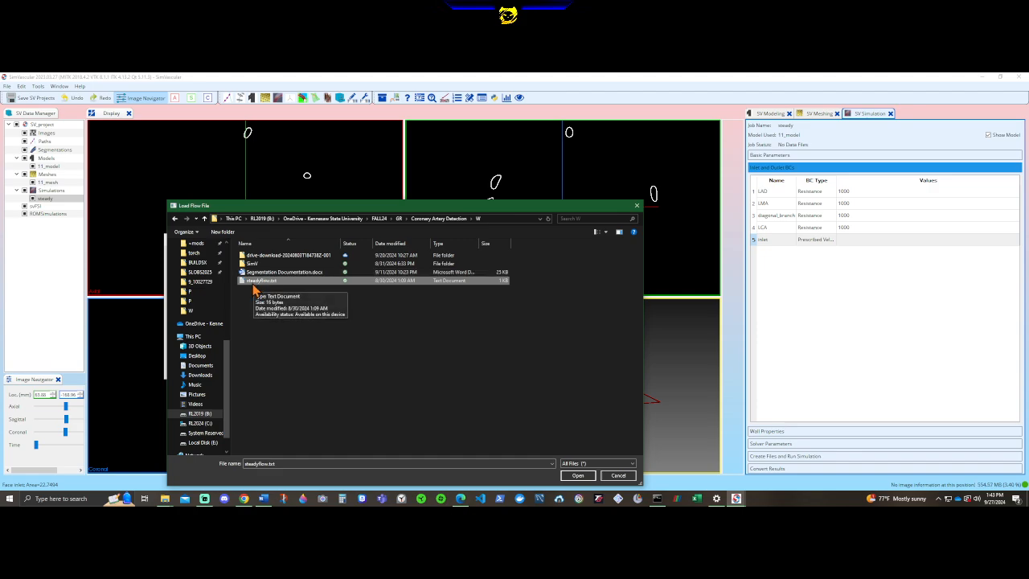
{"action": "left_click", "coordinate": [578, 475]}
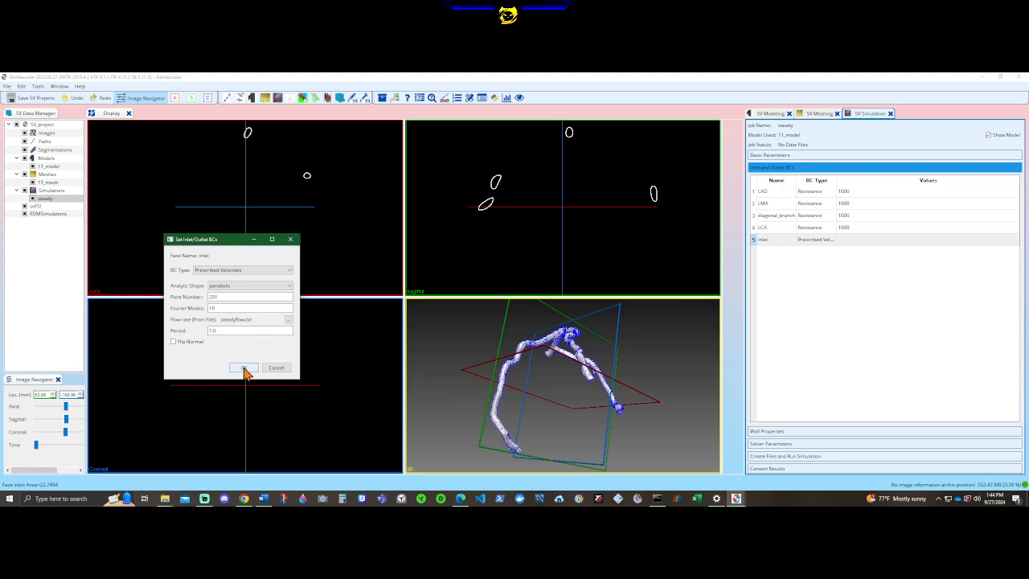
Review the contents of steadyflow.txt again, reload it as the inlet flow rate file, and apply the inlet boundary condition.
{"action": "left_click", "coordinate": [289, 319]}
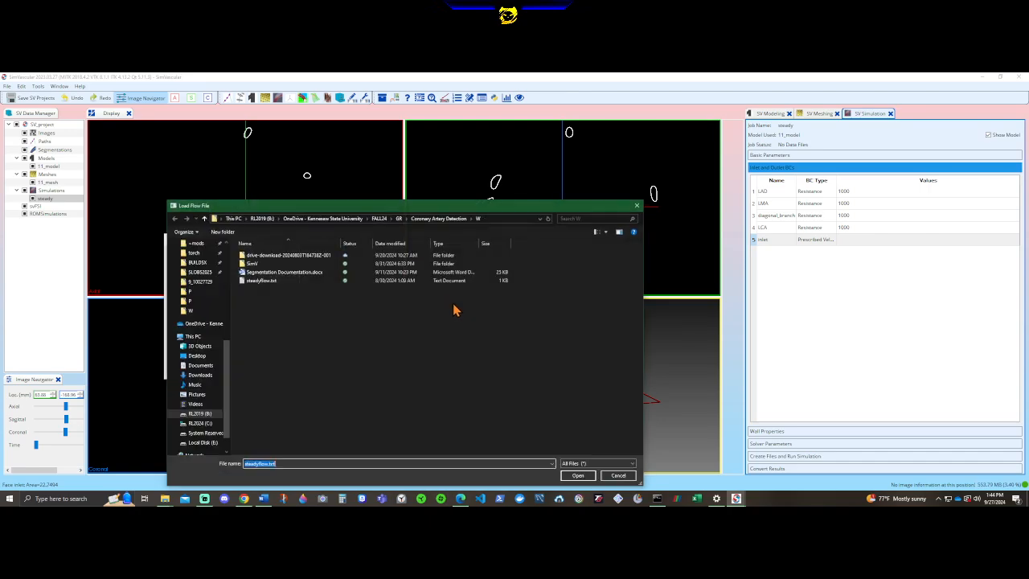
{"action": "right_click", "coordinate": [278, 281]}
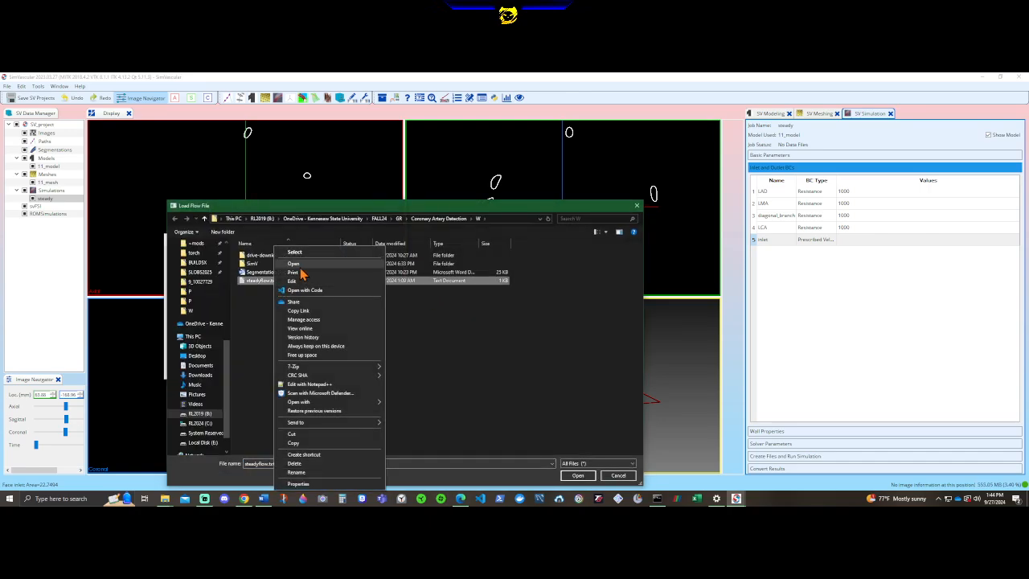
{"action": "left_click", "coordinate": [293, 280]}
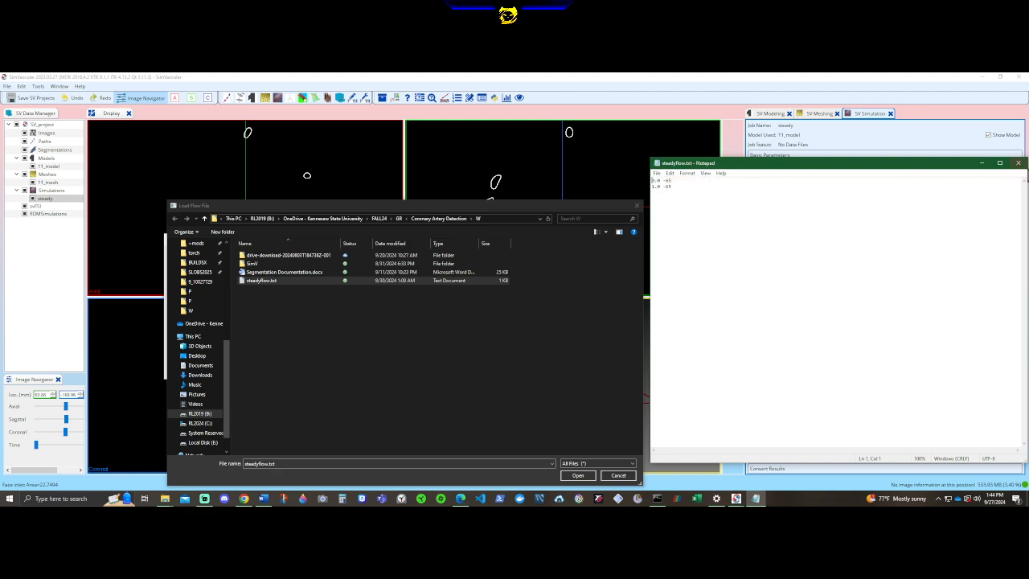
{"action": "left_click", "coordinate": [1019, 164]}
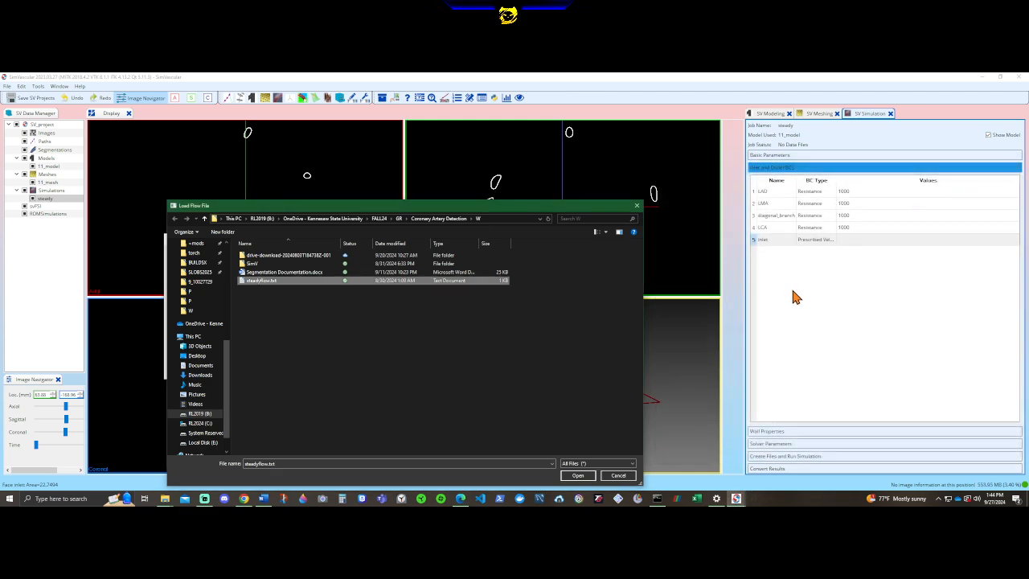
{"action": "left_click", "coordinate": [587, 475]}
{"action": "left_click", "coordinate": [243, 368]}
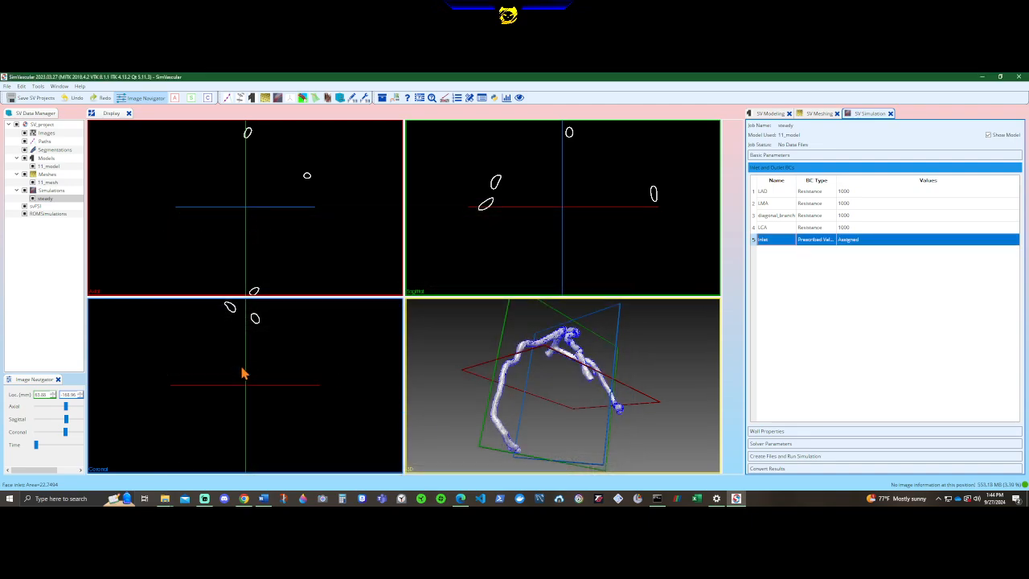
Set the wall properties type to Rigid and open the solver parameters of the steady job.
{"action": "left_click", "coordinate": [788, 431]}
{"action": "left_click", "coordinate": [774, 192]}
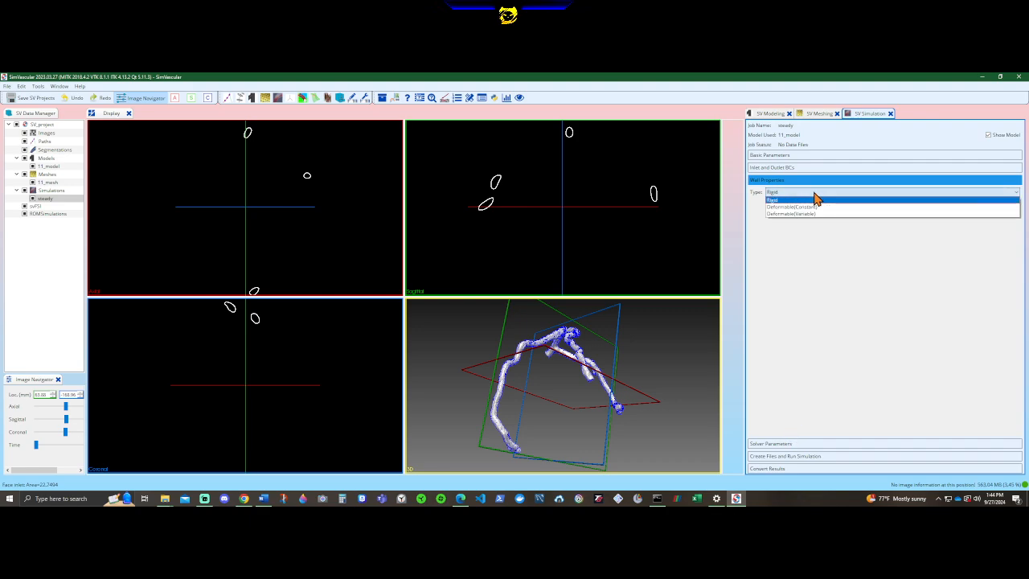
{"action": "left_click", "coordinate": [816, 199]}
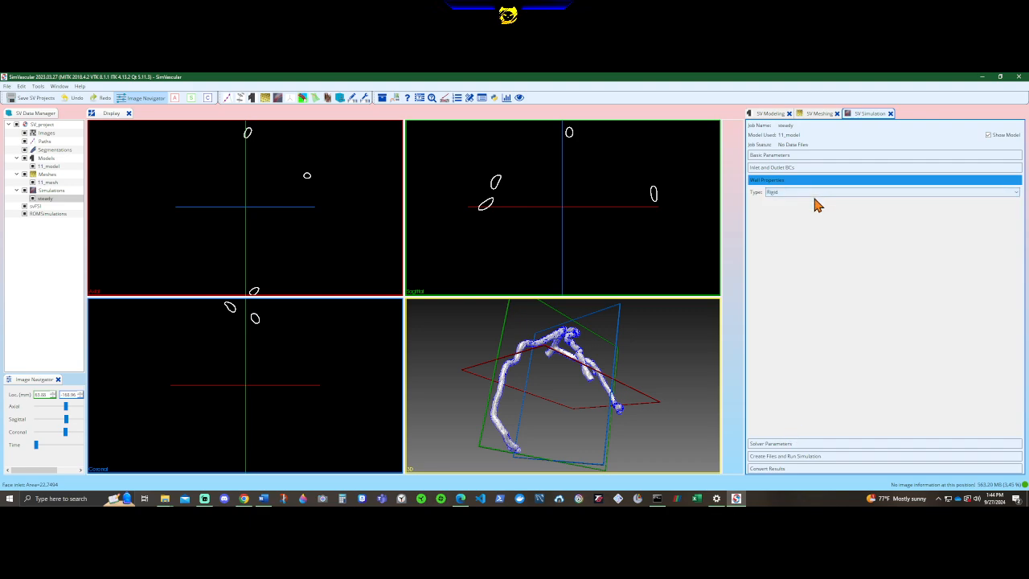
{"action": "left_click", "coordinate": [786, 444]}
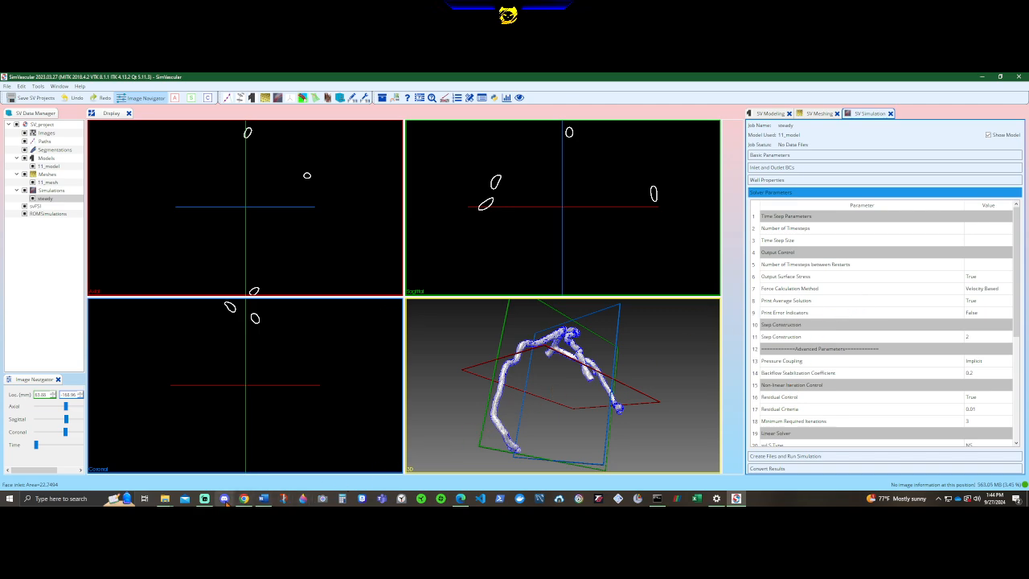
Set the number of timesteps to 100, the time step size to 0.001 and the number of timesteps between restarts to 10.
{"action": "left_click", "coordinate": [263, 499]}
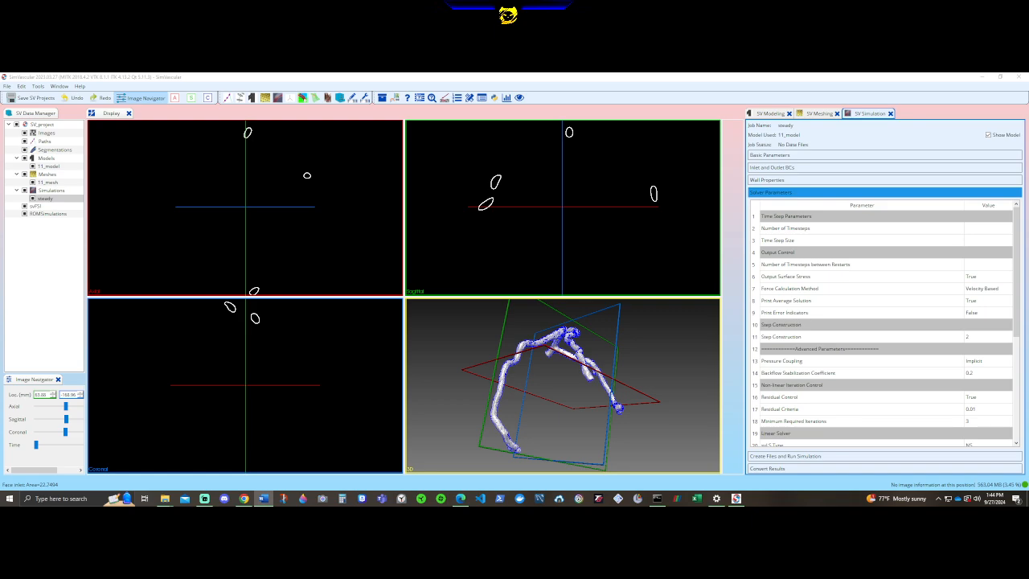
{"action": "double_click", "coordinate": [978, 229]}
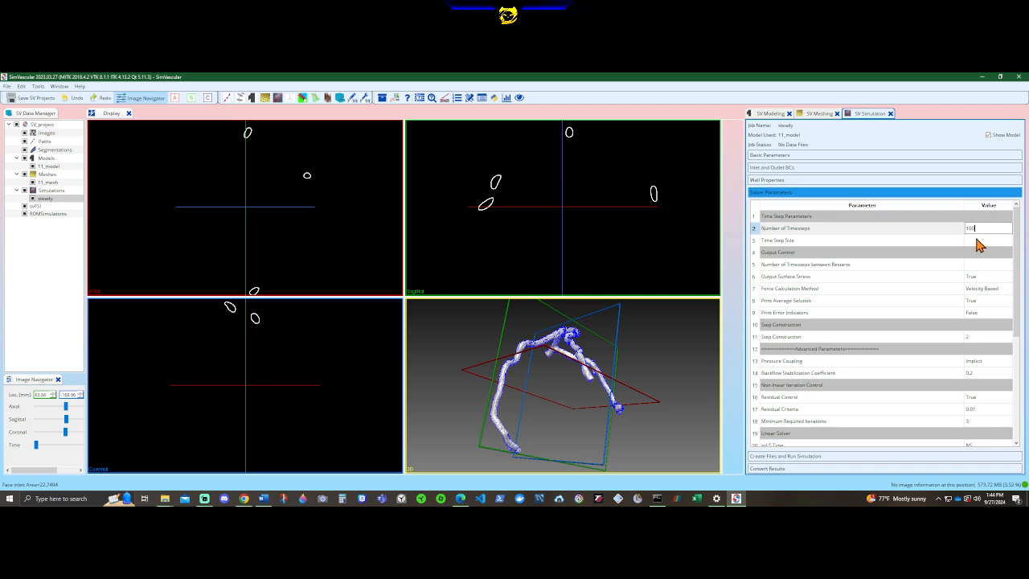
{"action": "double_click", "coordinate": [975, 239]}
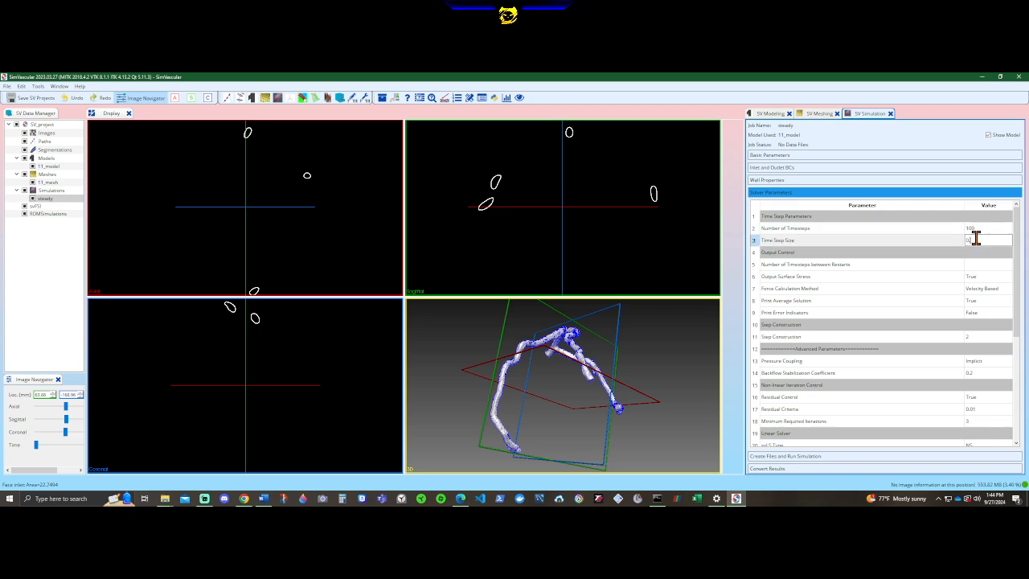
{"action": "double_click", "coordinate": [982, 264]}
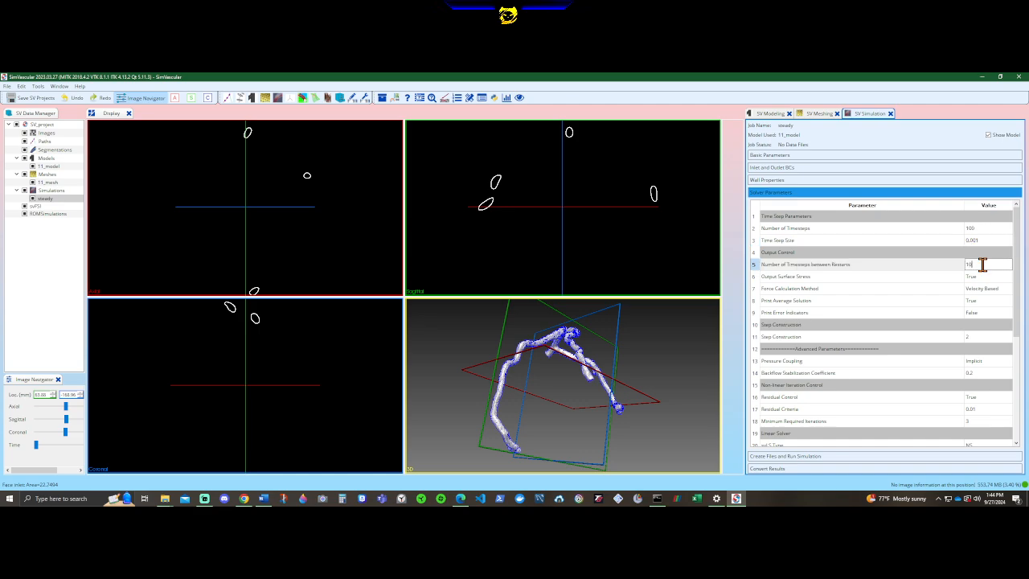
Set the solver's step construction to 4 and the residual criteria to 0.001.
{"action": "double_click", "coordinate": [974, 339]}
{"action": "type", "text": "4"}
{"action": "scroll", "coordinate": [975, 335], "scroll_direction": "down", "scroll_amount": 2}
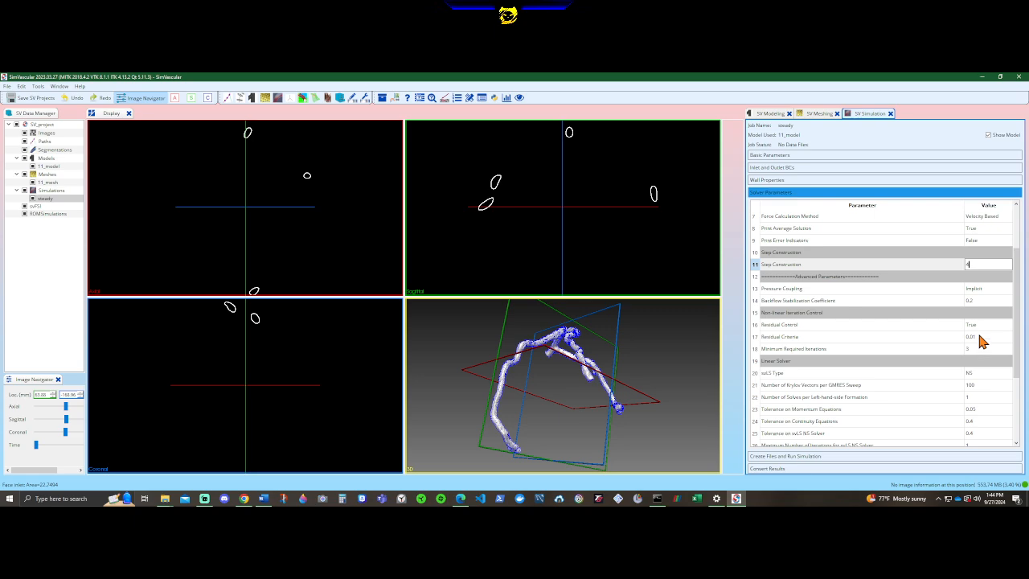
{"action": "double_click", "coordinate": [979, 336]}
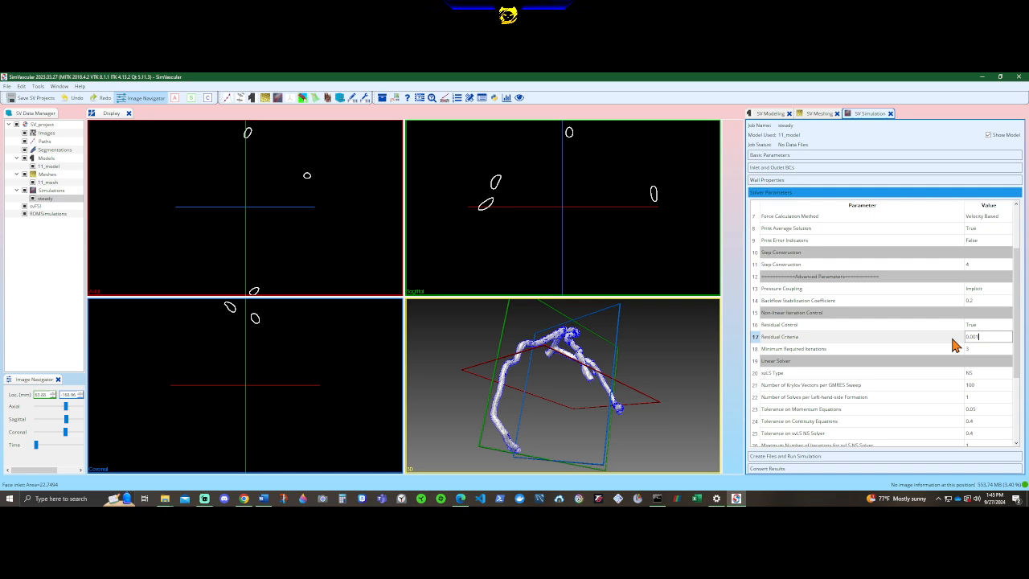
{"action": "left_click", "coordinate": [954, 339]}
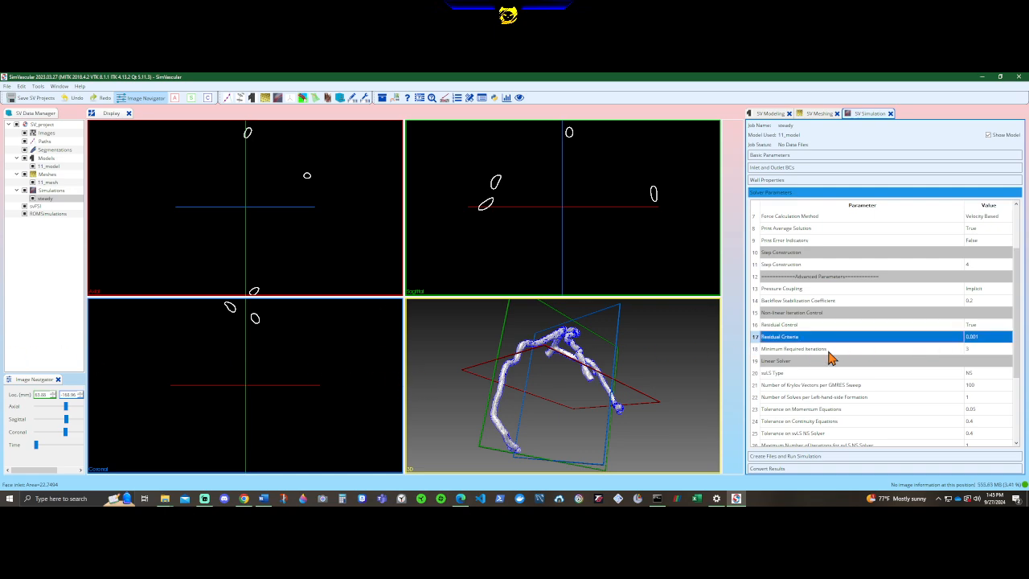
Set the linear solver tolerances to 0.001 for momentum equations, 0.01 for continuity equations and 0.01 for the svLS NS solver.
{"action": "scroll", "coordinate": [916, 367], "scroll_direction": "down", "scroll_amount": 3}
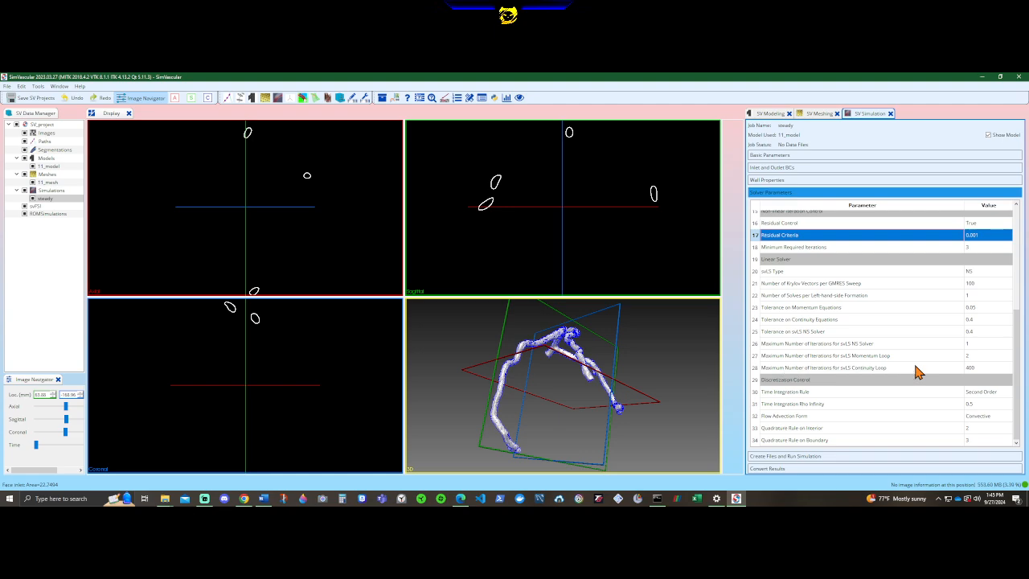
{"action": "double_click", "coordinate": [976, 307]}
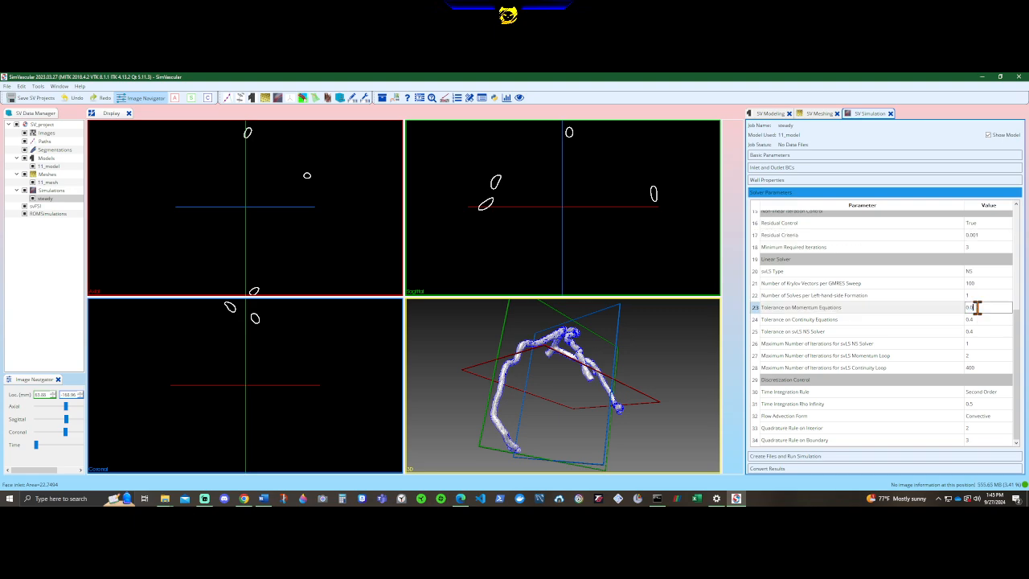
{"action": "type", "text": "0.001"}
{"action": "key", "text": "Return"}
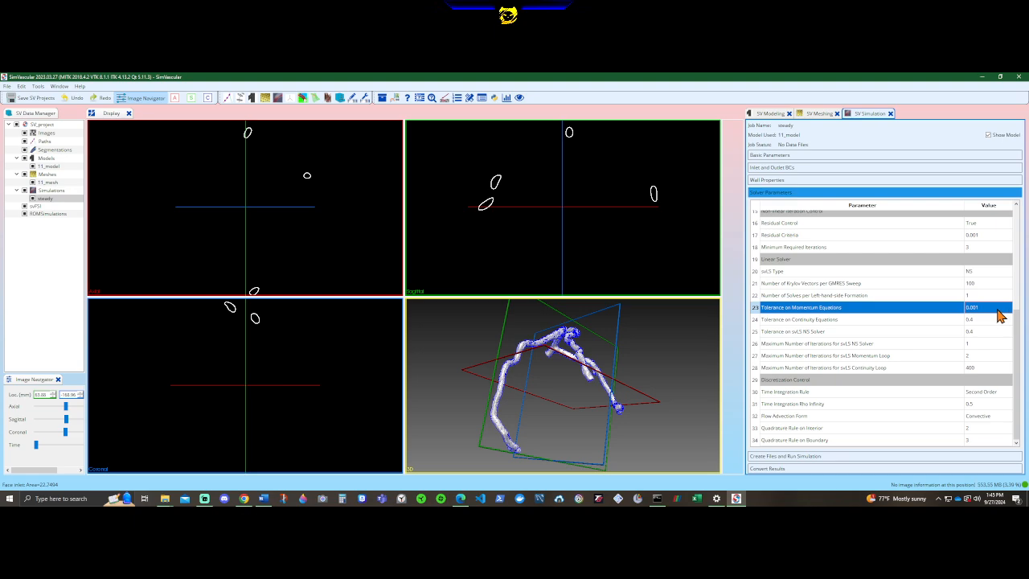
{"action": "double_click", "coordinate": [986, 319]}
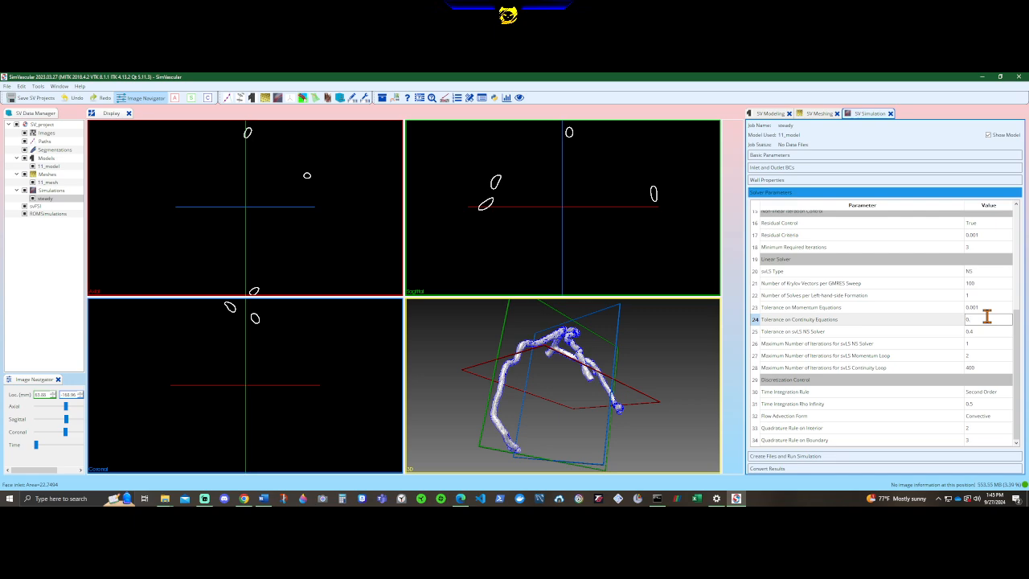
{"action": "double_click", "coordinate": [978, 332]}
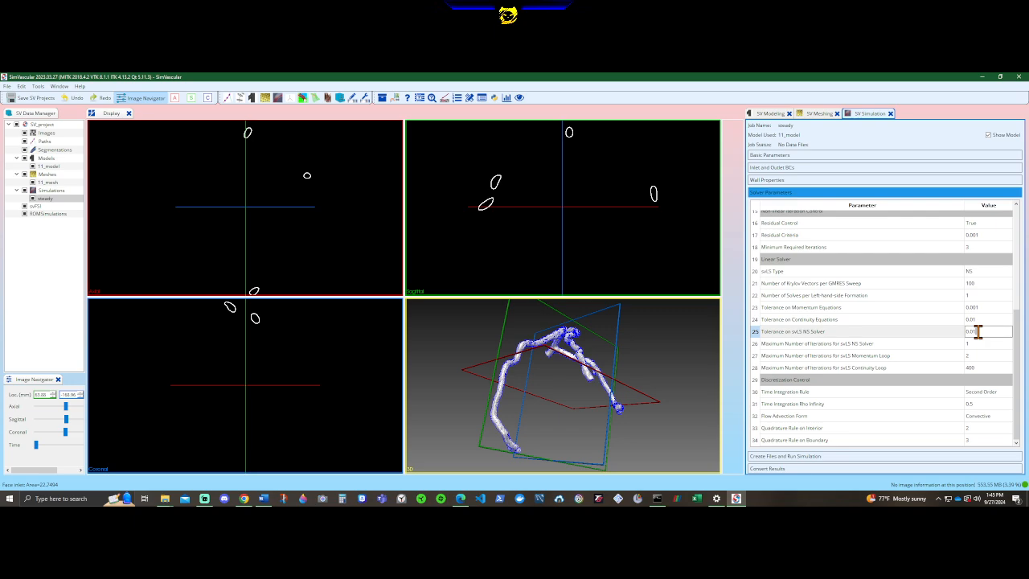
Set the maximum number of iterations to 10 for both the svLS NS solver and the svLS momentum loop.
{"action": "double_click", "coordinate": [976, 344]}
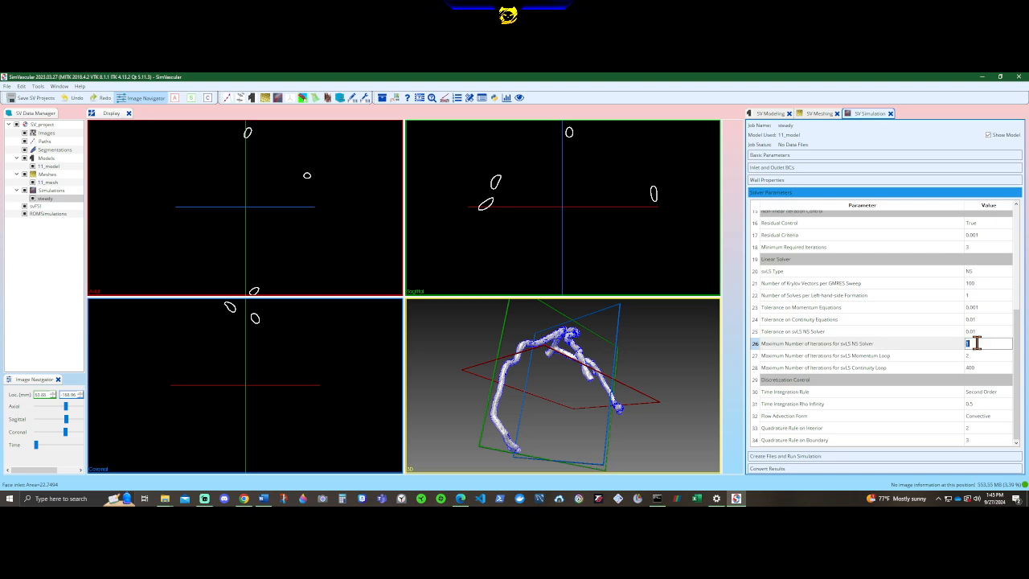
{"action": "type", "text": "10"}
{"action": "double_click", "coordinate": [978, 355]}
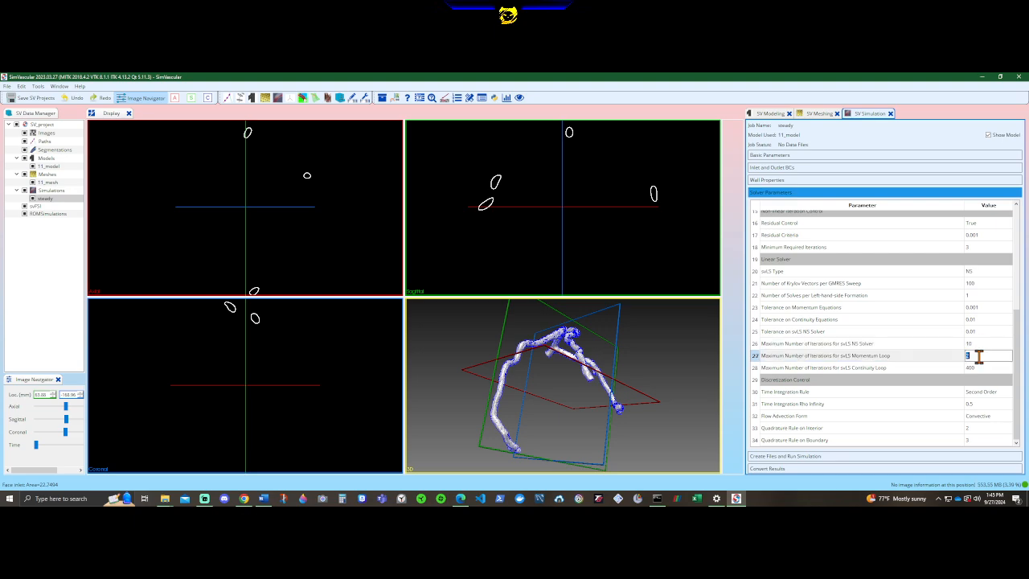
{"action": "type", "text": "10"}
{"action": "key", "text": "Return"}
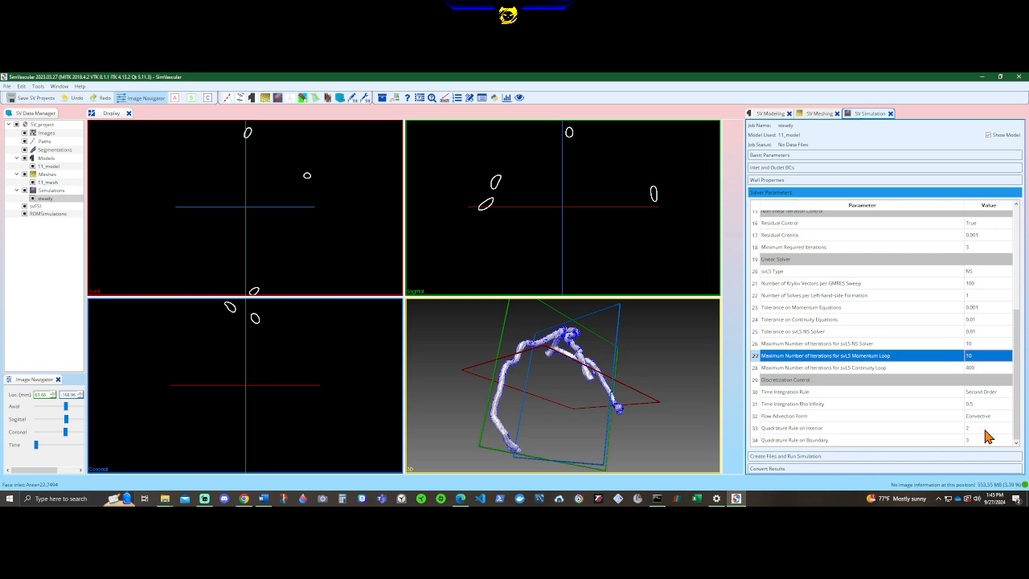
Choose 11_mesh as the mesh for the simulation run and enable MPI with 8 processes.
{"action": "left_click", "coordinate": [820, 457]}
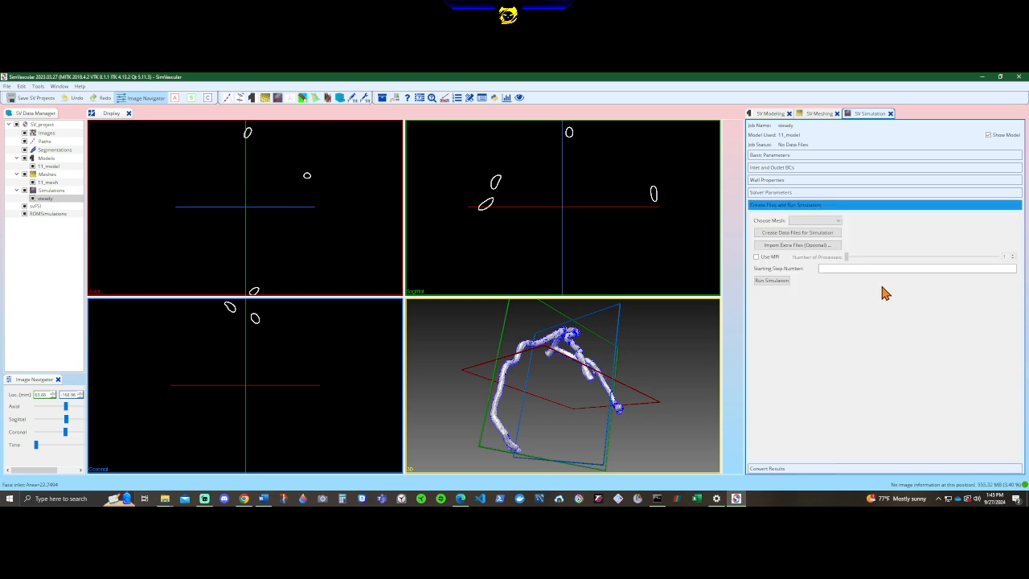
{"action": "left_click", "coordinate": [819, 222]}
{"action": "left_click", "coordinate": [815, 229]}
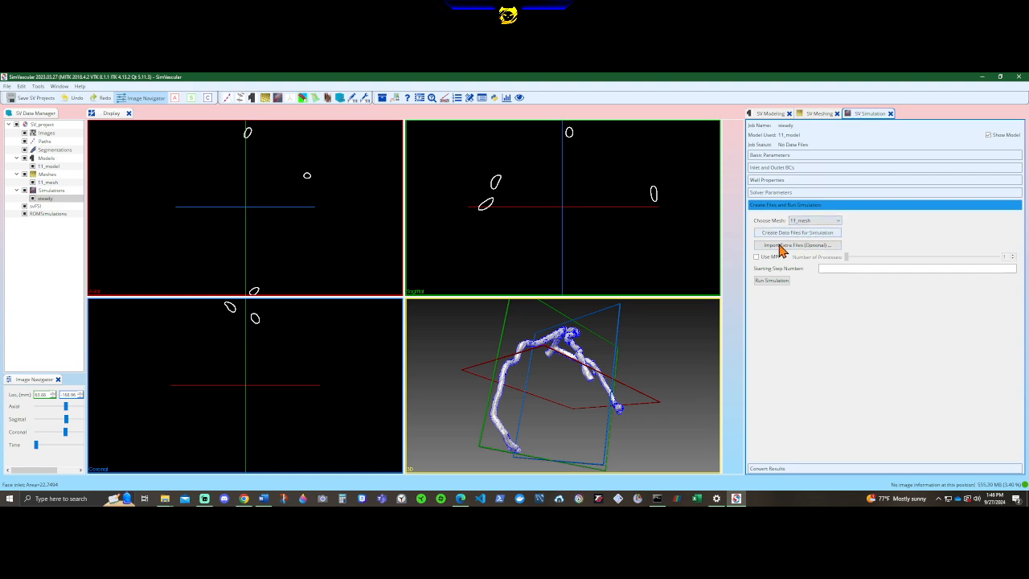
{"action": "left_click", "coordinate": [757, 257]}
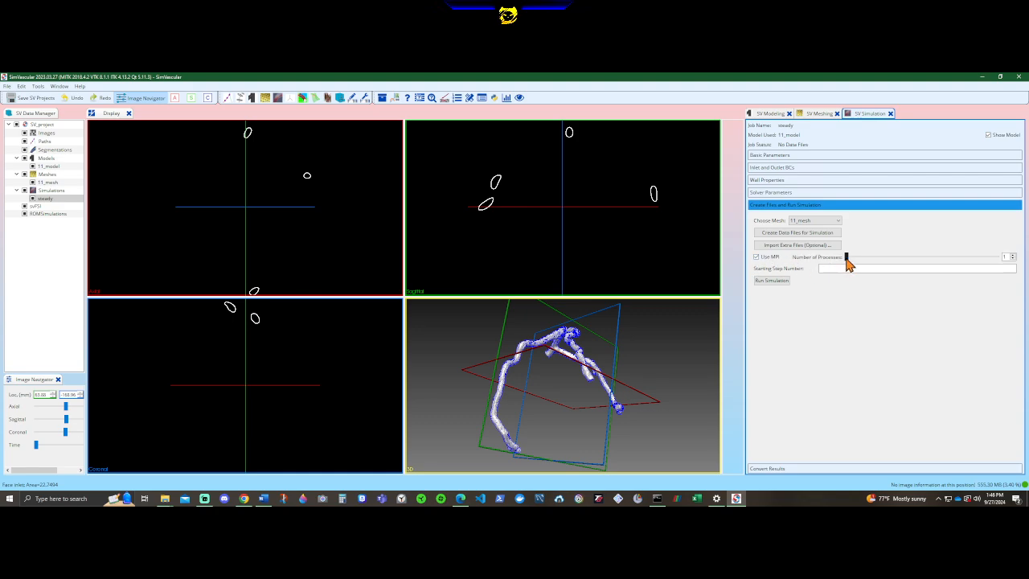
{"action": "left_click_drag", "start_coordinate": [845, 259], "coordinate": [935, 268]}
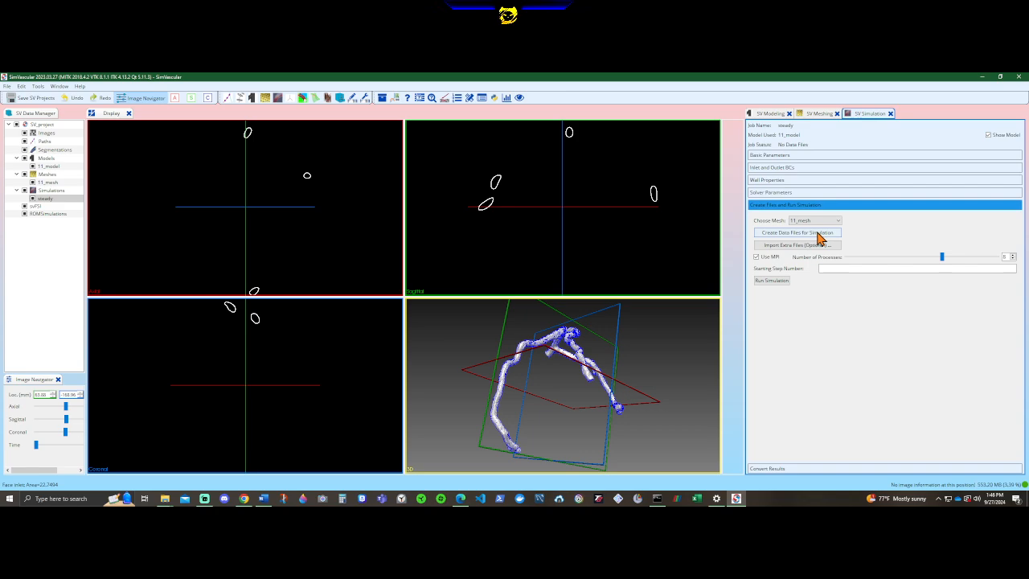
Create the data files for the steady simulation, checking the creation details, and run the simulation.
{"action": "left_click", "coordinate": [816, 233]}
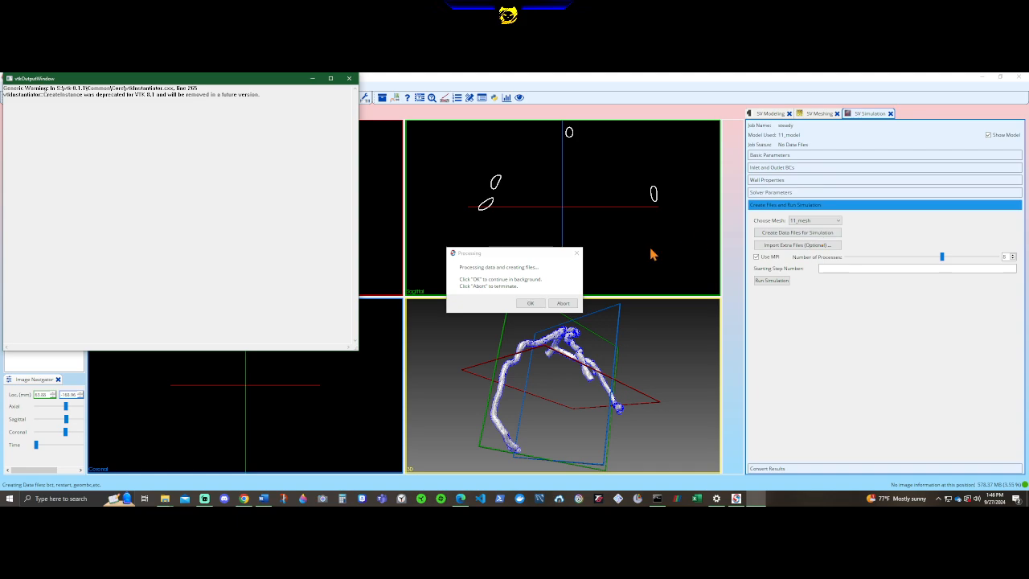
{"action": "left_click", "coordinate": [529, 303]}
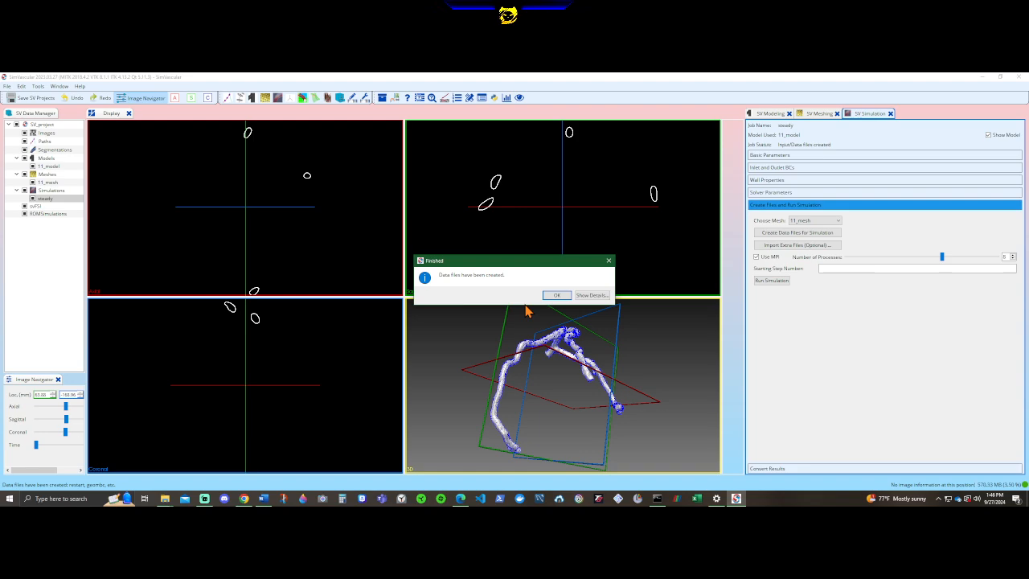
{"action": "left_click", "coordinate": [587, 296]}
{"action": "scroll", "coordinate": [585, 330], "scroll_direction": "down", "scroll_amount": 3}
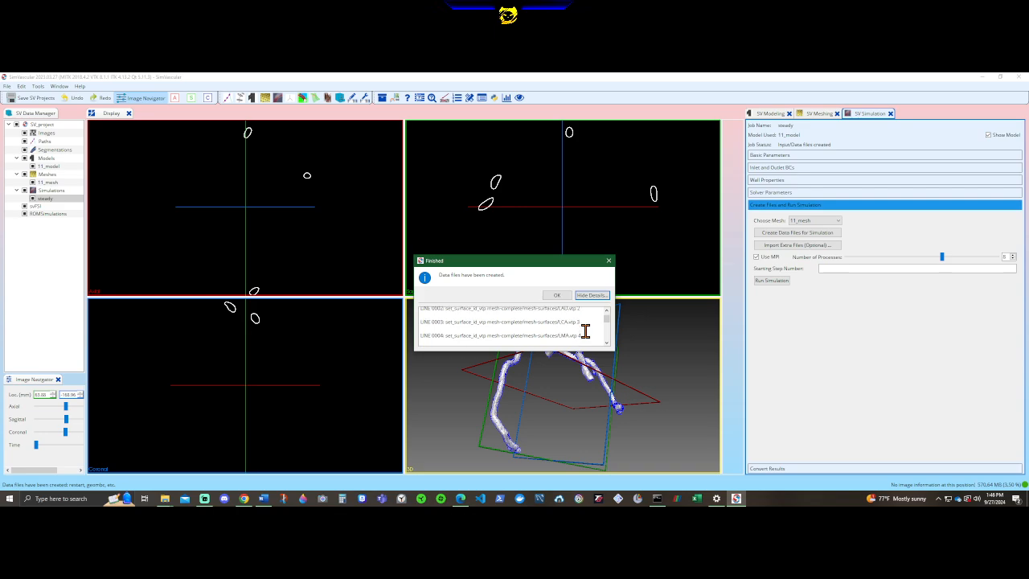
{"action": "scroll", "coordinate": [585, 329], "scroll_direction": "down", "scroll_amount": 2}
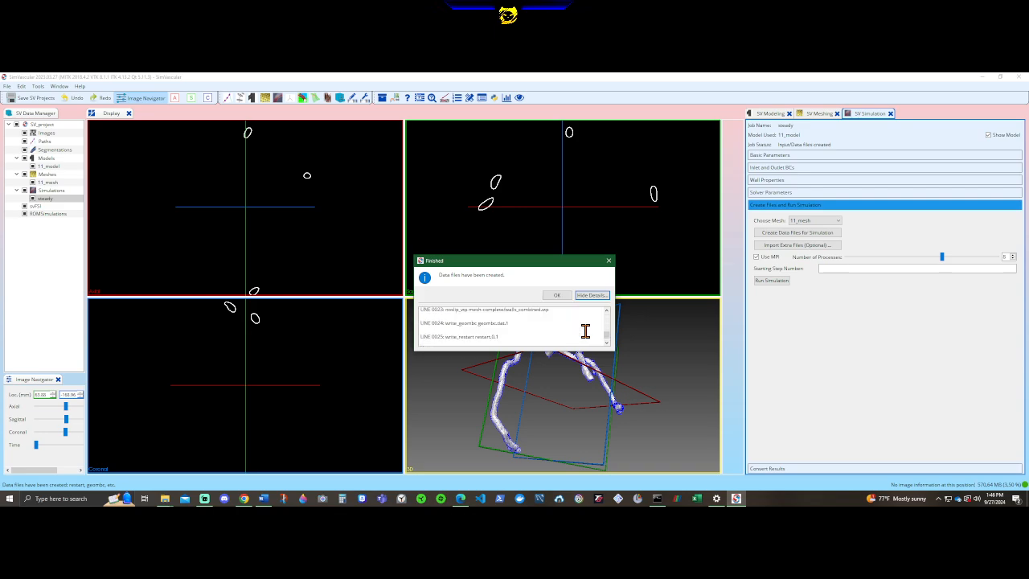
{"action": "left_click", "coordinate": [558, 295]}
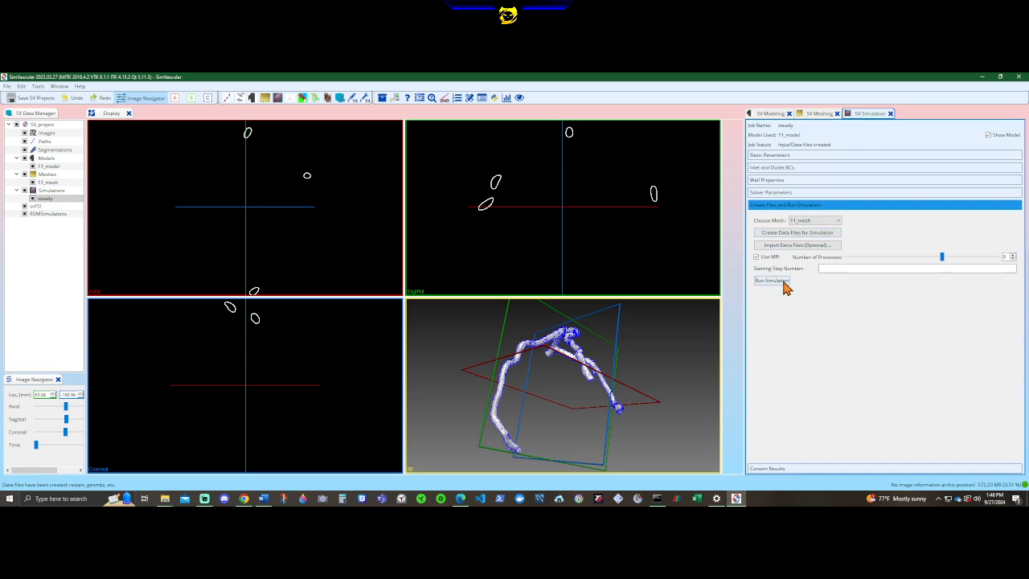
{"action": "left_click", "coordinate": [771, 280]}
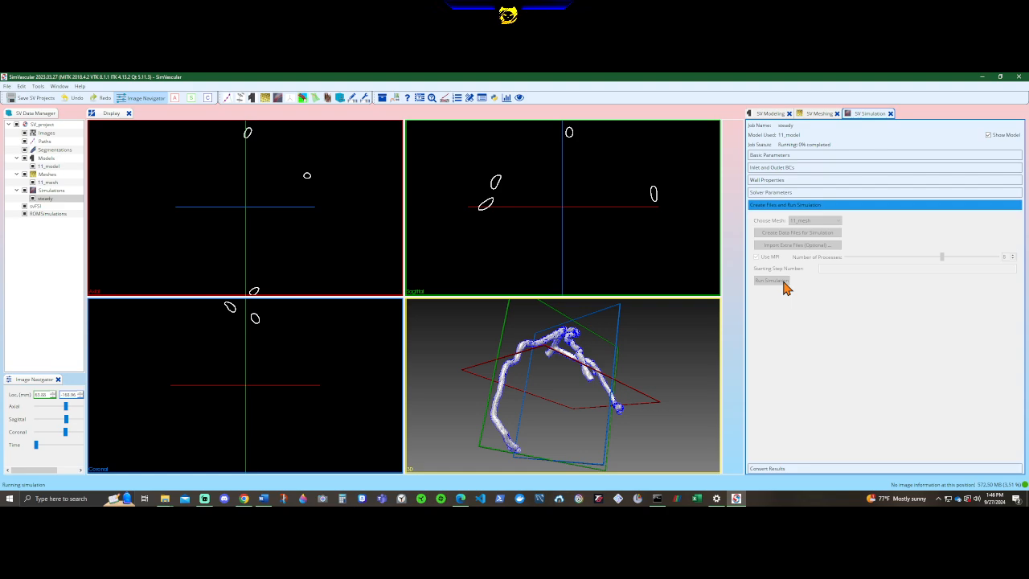